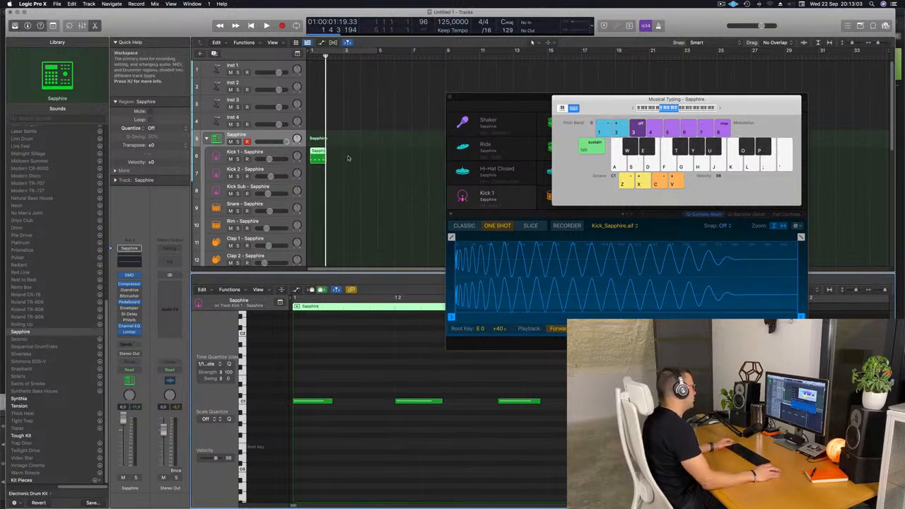
Repeat the Kick 1 region to fill four bars, and move the Musical Typing window slightly aside
key("cmd+r")
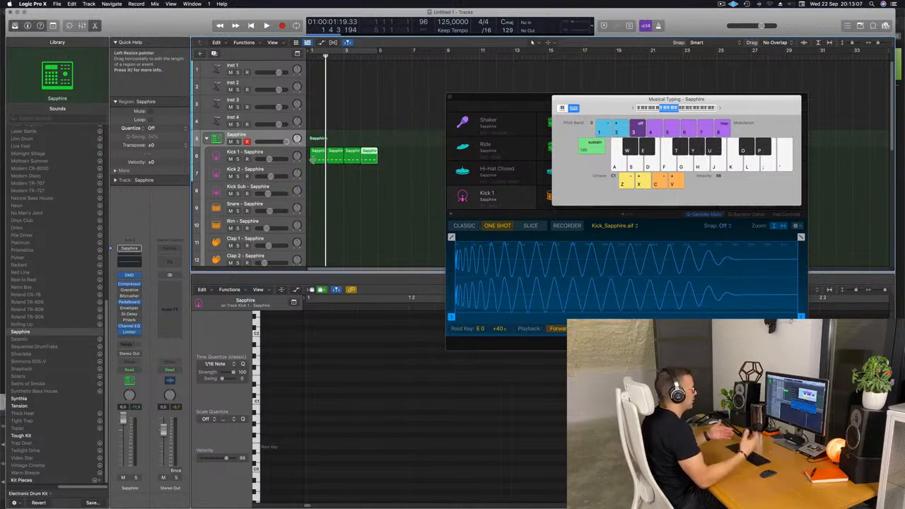
left_click_drag(664, 92, 590, 100)
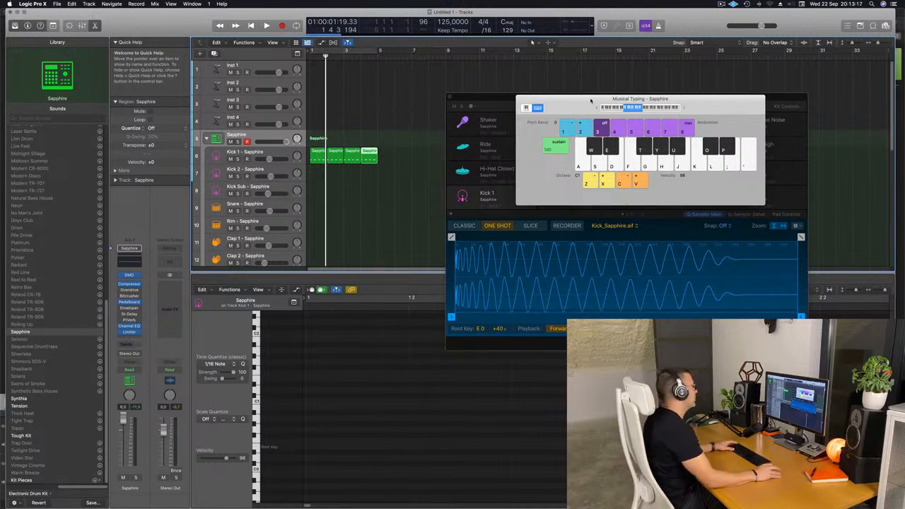
Transpose all notes in the four Kick 1 regions down one octave and play the result
left_click(316, 161)
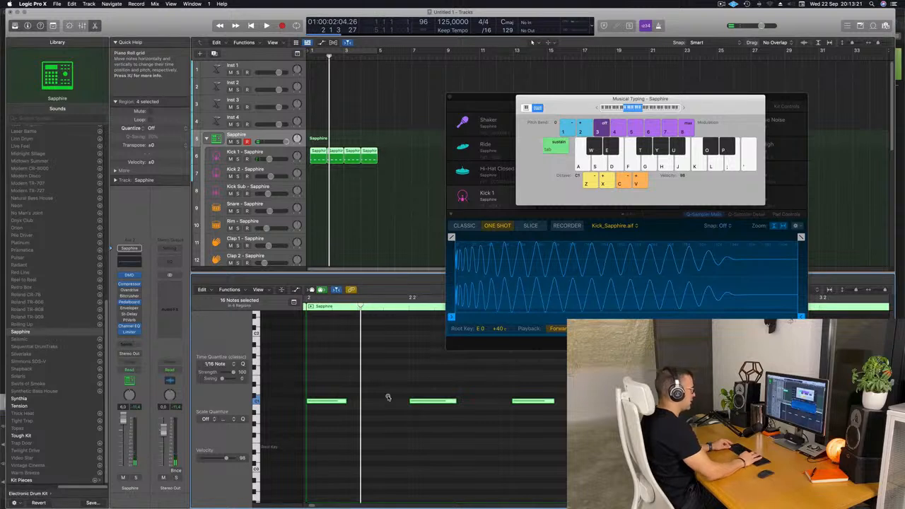
key("alt+shift+Down")
left_click(266, 24)
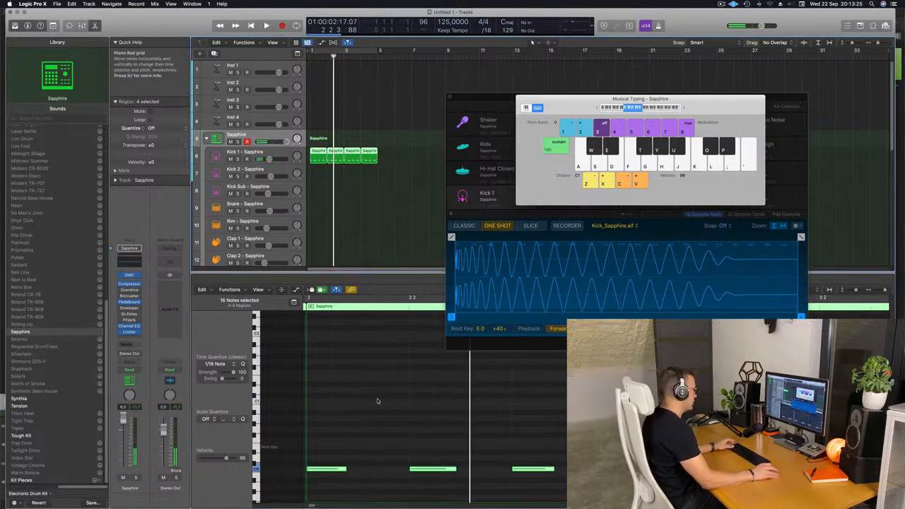
key("super+Left")
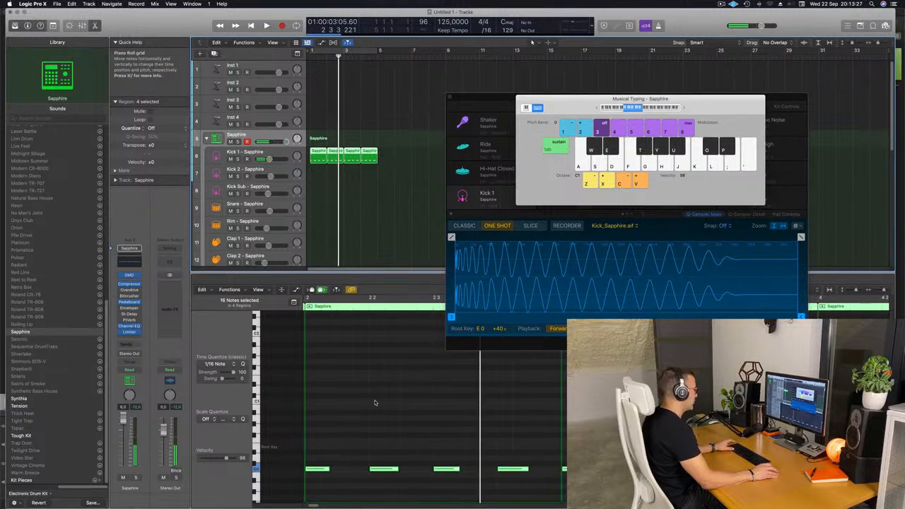
key("super+Left")
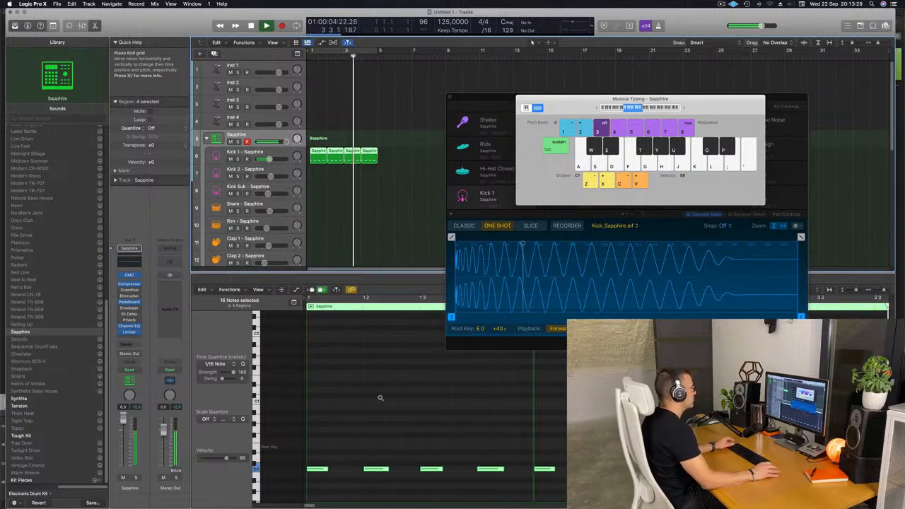
Deselect the kick regions and turn on a cycle range covering bars 1 to 4
left_click(337, 209)
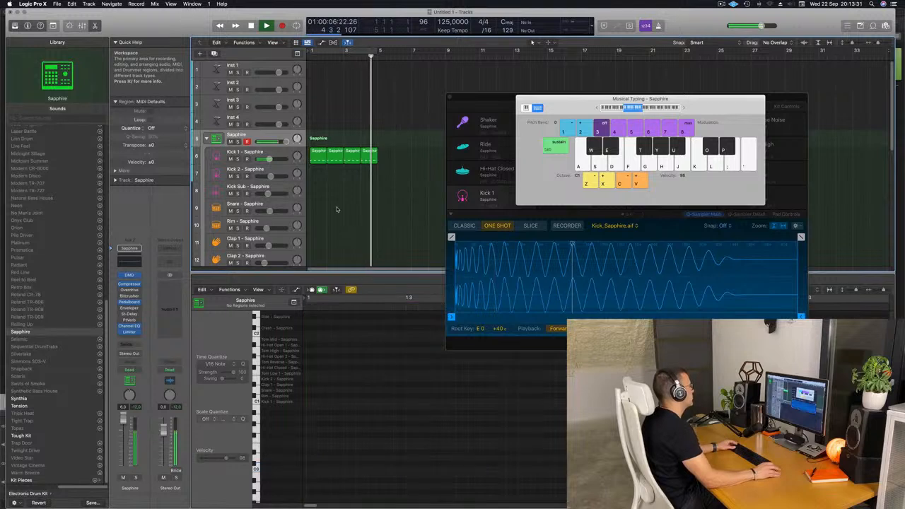
left_click(358, 55)
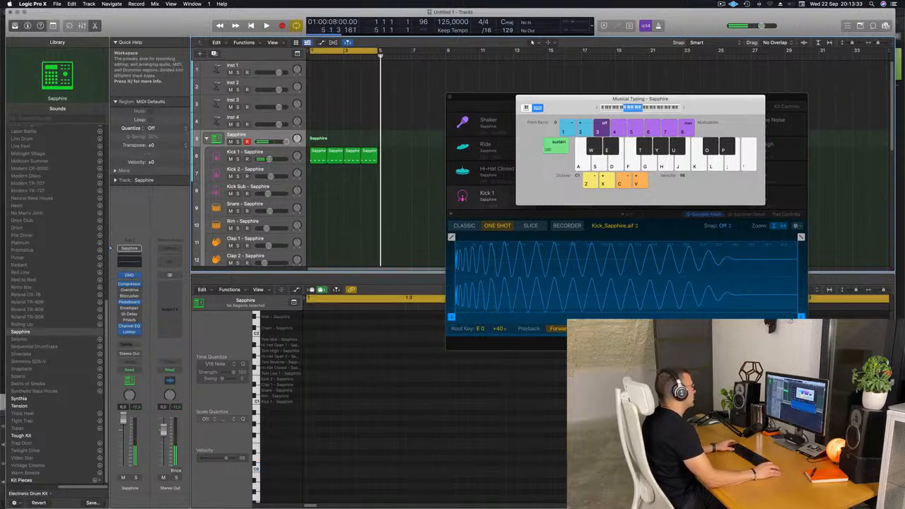
Copy the first Kick 1 region to the Snare track, delete the first and third notes, and transpose the remaining two up
left_click(319, 151)
left_click_drag(320, 151, 317, 210)
key("space")
left_click(311, 483)
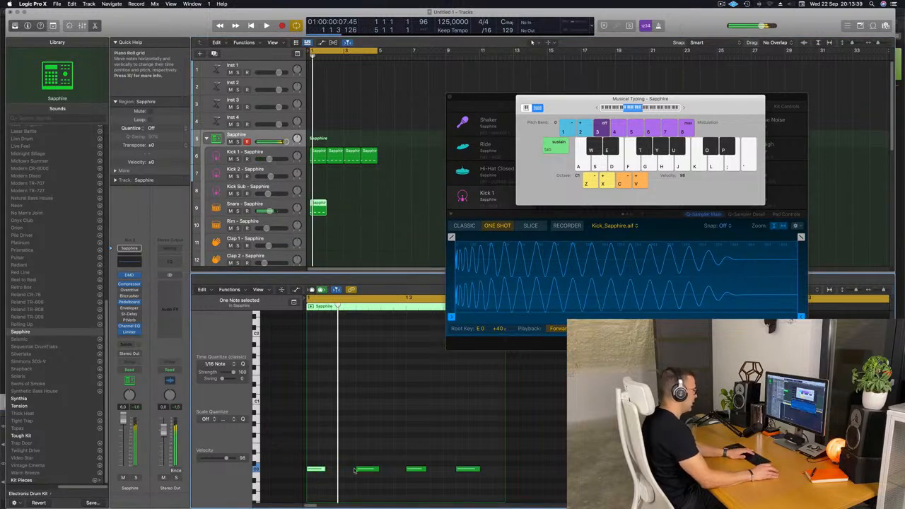
left_click_drag(359, 447, 479, 503)
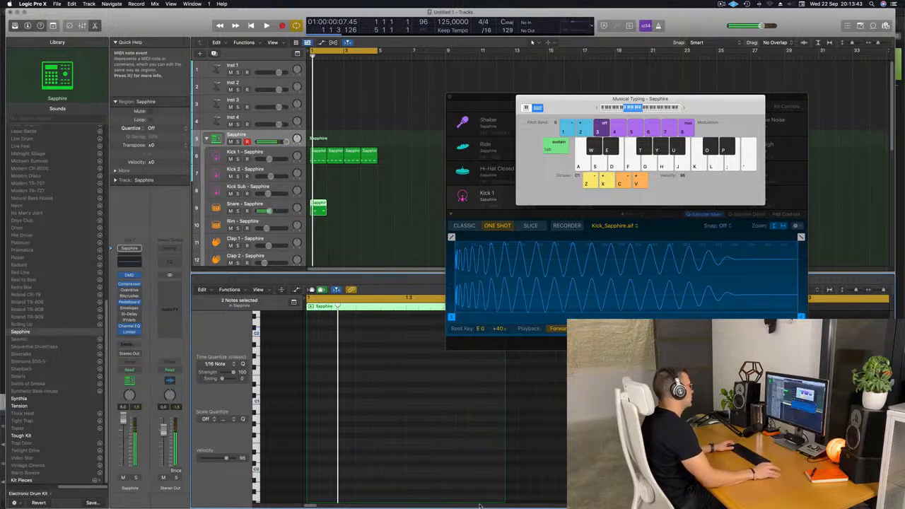
left_click(311, 217)
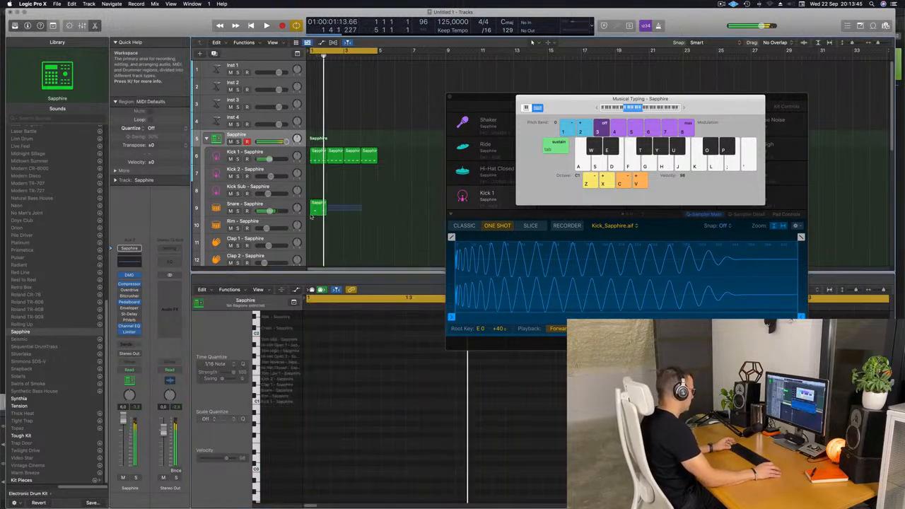
Repeat the Snare region three times to fill the four-bar cycle
left_click(315, 207)
key("super+r")
key("super+r")
key("super+r")
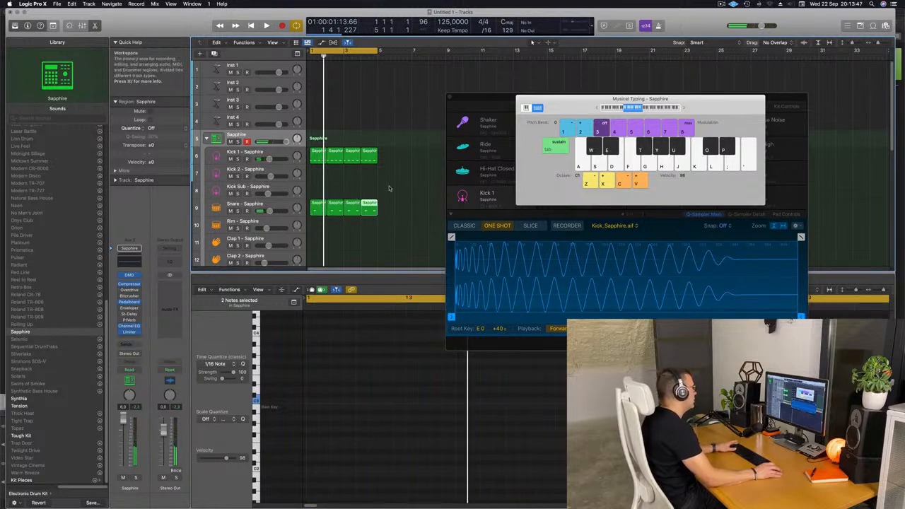
Reduce the track height and copy the first Kick 1 region to the Hi-Hat Closed track, shifting its notes half a beat later
left_click(368, 157)
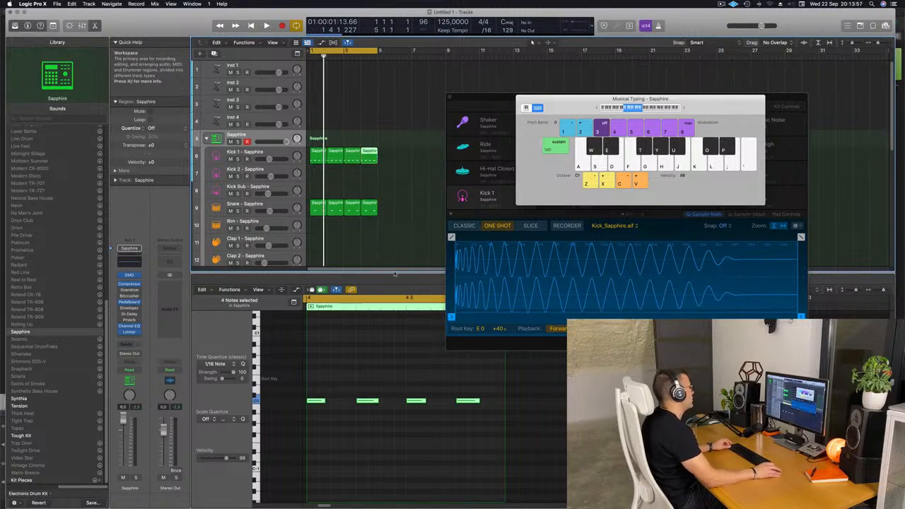
left_click(400, 219, "ctrl+alt")
left_click(408, 204)
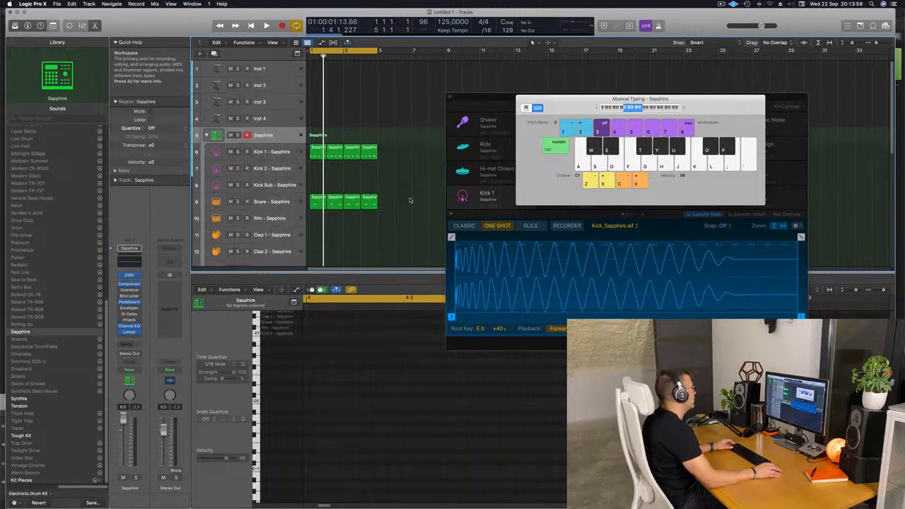
scroll(408, 204, "down", 3)
left_click(320, 115)
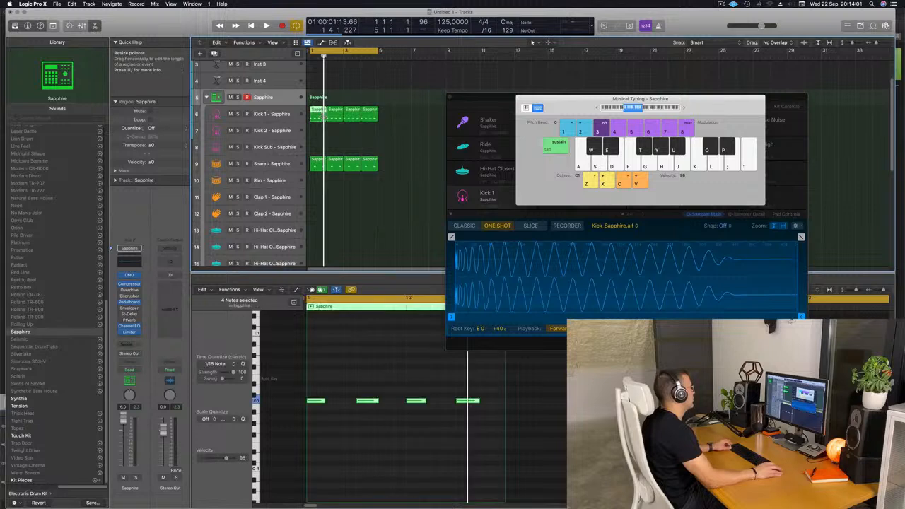
left_click_drag(320, 114, 317, 235)
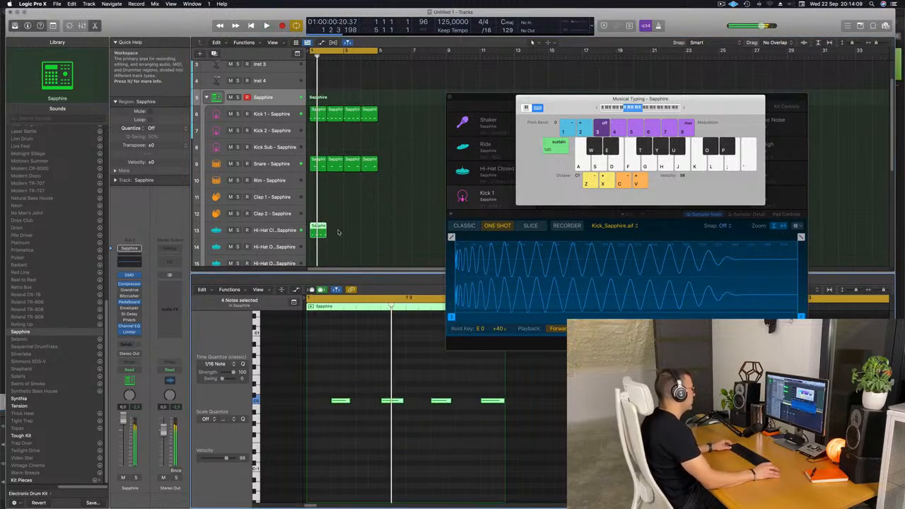
Transpose the four closed hi-hat notes up to the root key and repeat the region to fill four bars
key("space")
left_click_drag(329, 372, 508, 471)
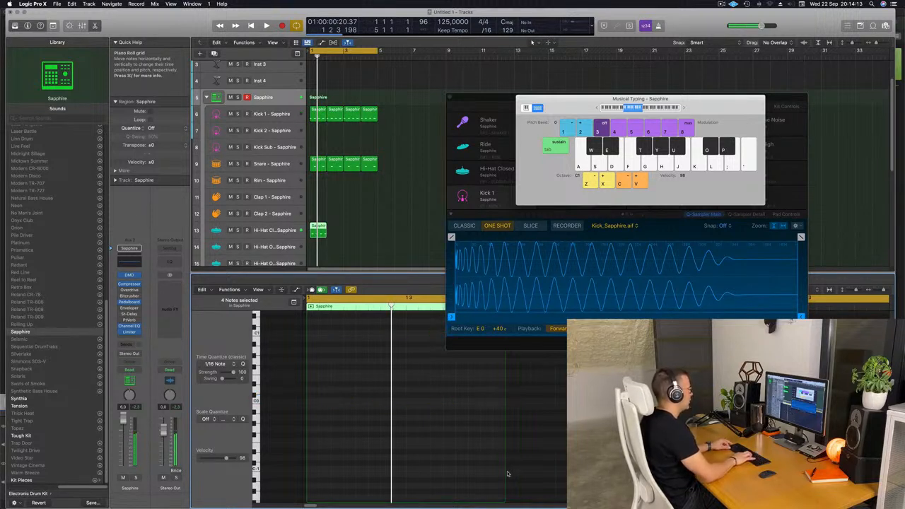
key("space")
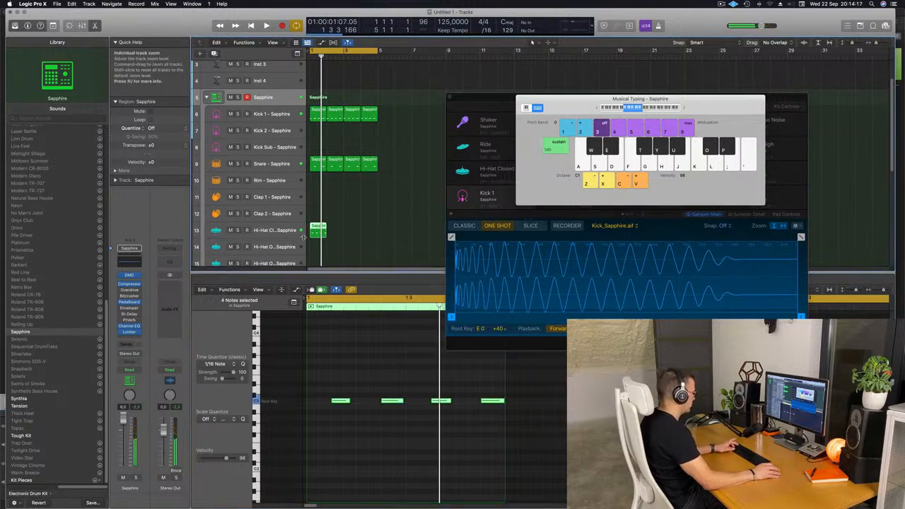
key("super+r")
key("super+r")
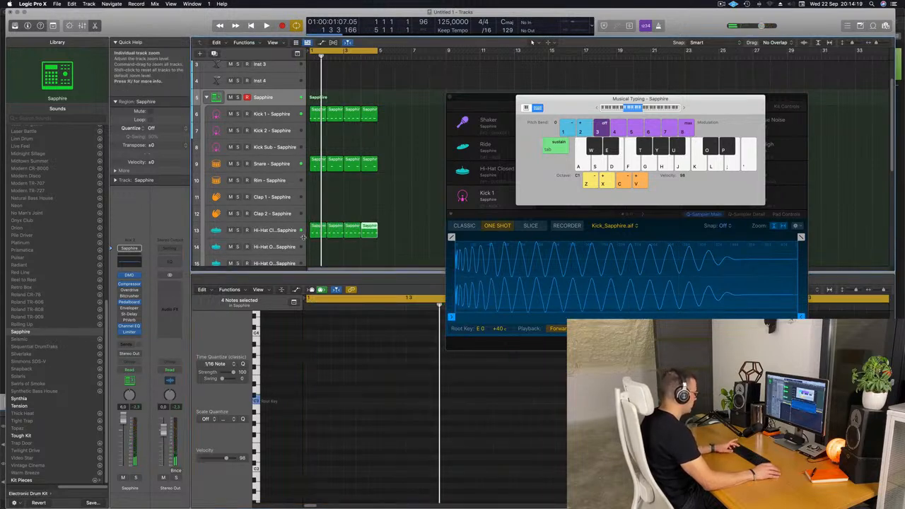
Play the looped pattern and move the Musical Typing and Sapphire drum kit windows away from the regions
left_click(413, 228)
key("space")
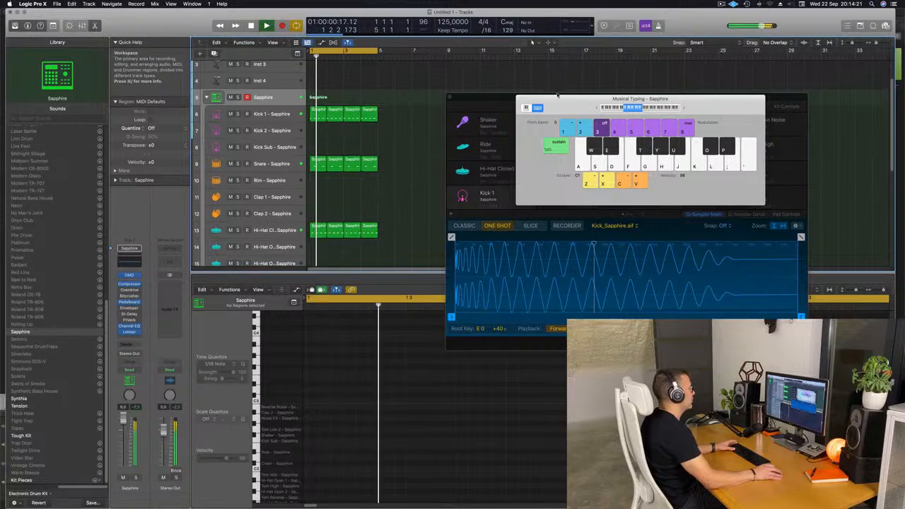
left_click_drag(571, 104, 680, 172)
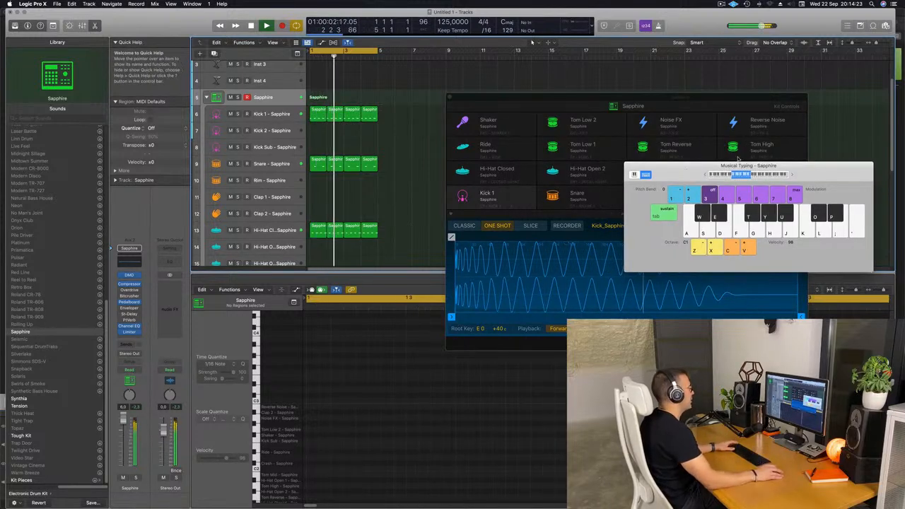
left_click_drag(561, 99, 627, 92)
Copy the first closed hi-hat region to the Ride track and move its four notes half a beat earlier, onto the beats
scroll(424, 169, "down", 5)
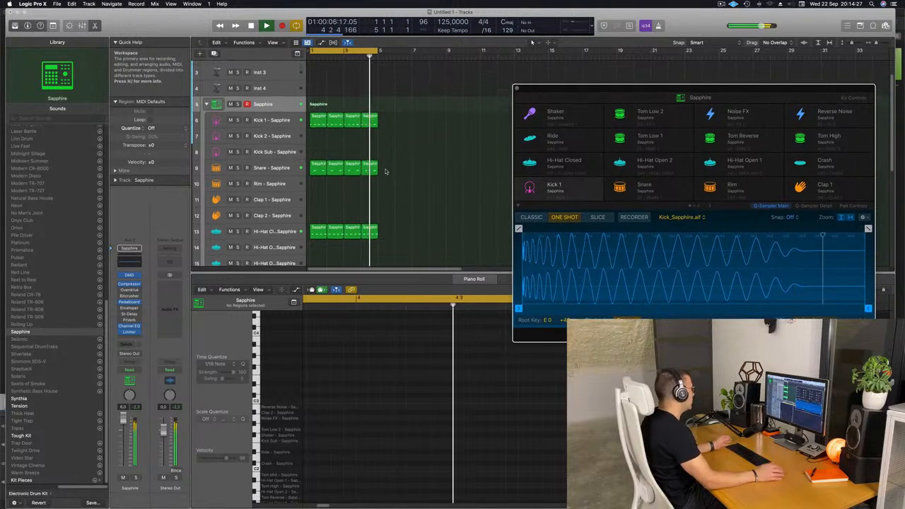
scroll(456, 172, "down", 3)
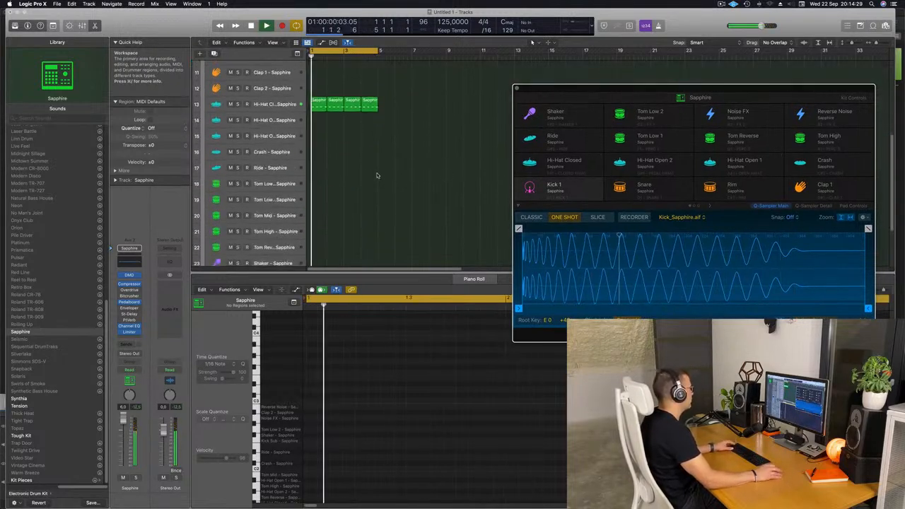
left_click_drag(320, 90, 320, 156)
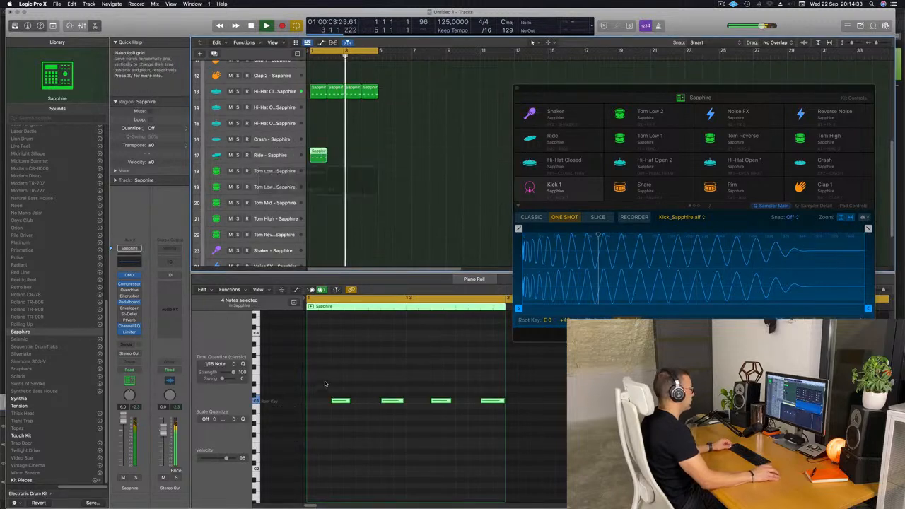
left_click_drag(324, 381, 519, 429)
left_click_drag(493, 401, 468, 401)
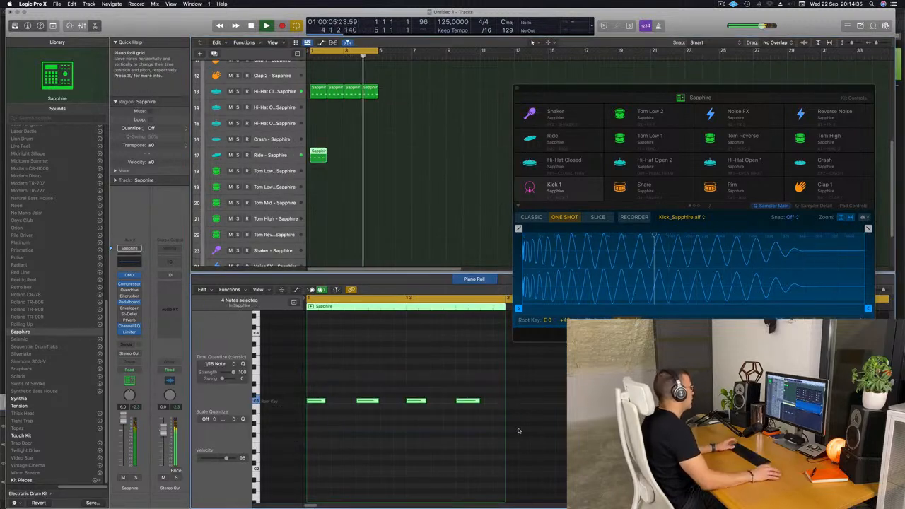
Stop playback and repeat the Ride region three times to fill four bars
key("space")
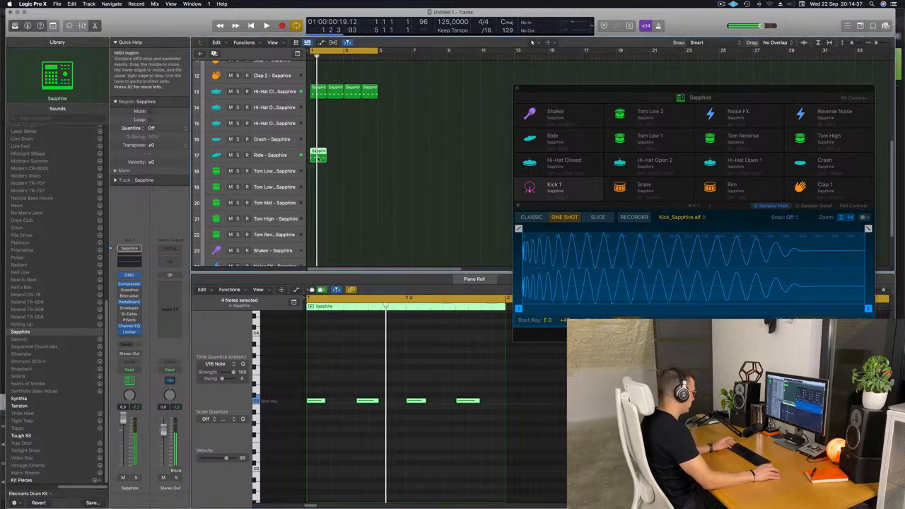
key("super+r")
key("super+r")
key("super+r")
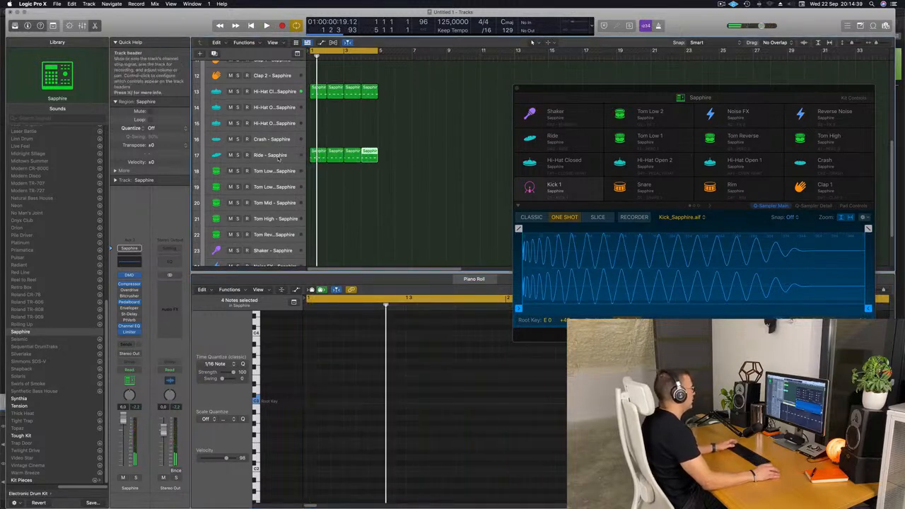
While playing the Ride track, add a long fade-out to the Ride_Sapphire.aif sample and move its end marker earlier
left_click(279, 157)
key("space")
left_click_drag(549, 141, 449, 145)
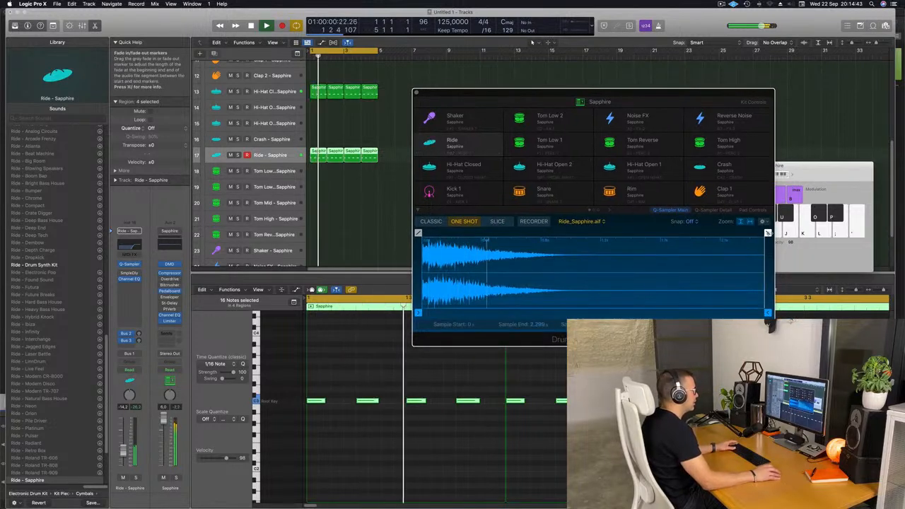
left_click_drag(768, 233, 447, 233)
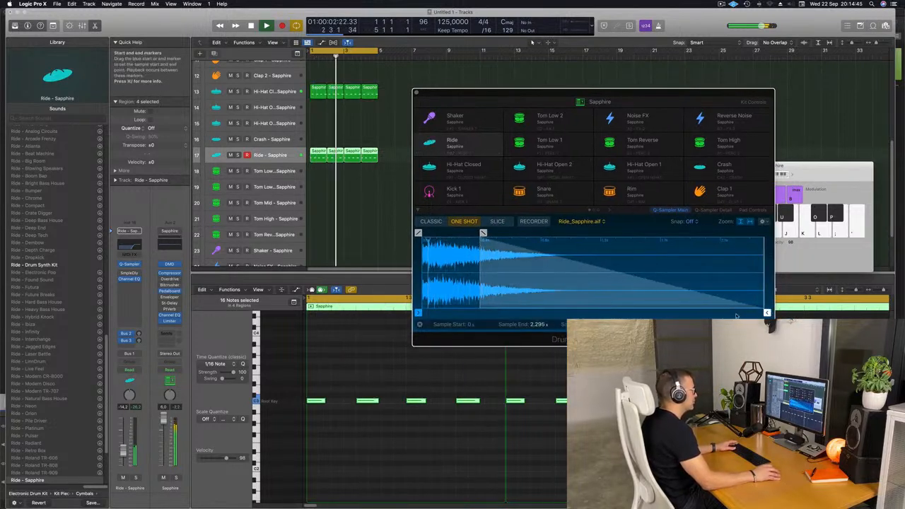
mouse_move(768, 313)
left_mouse_down()
mouse_move(722, 316)
mouse_move(750, 314)
left_mouse_up()
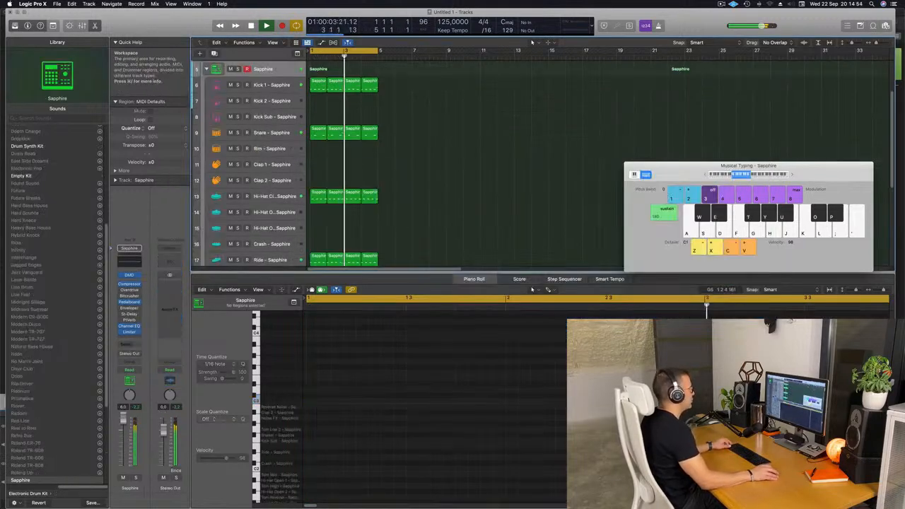
Stop playback and copy the first Snare region to the Clap 1 track, with its two notes shifted one beat earlier
scroll(405, 223, "down", 3)
scroll(406, 226, "down", 3)
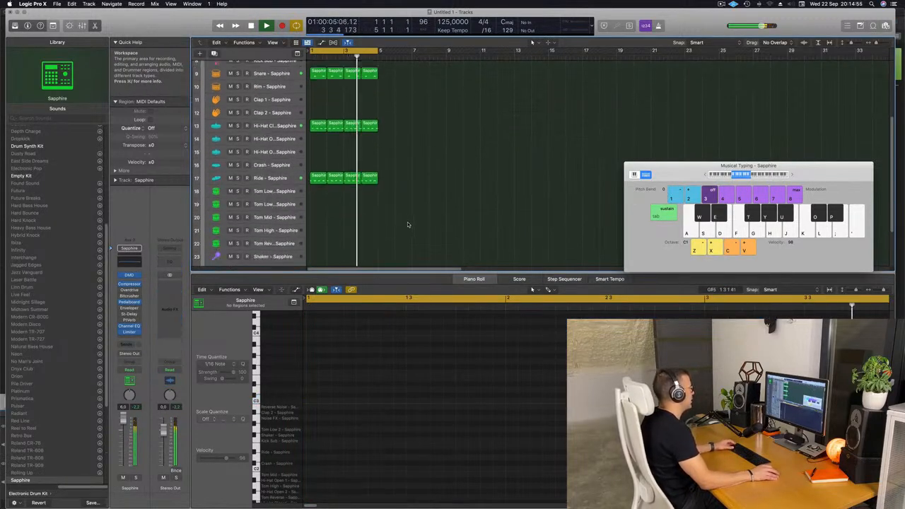
scroll(409, 225, "up", 3)
scroll(439, 215, "down", 3)
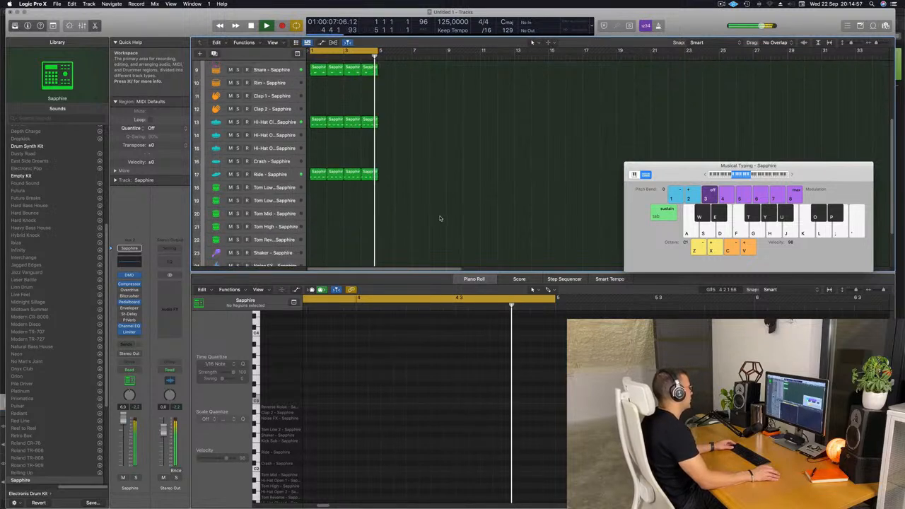
scroll(438, 212, "up", 5)
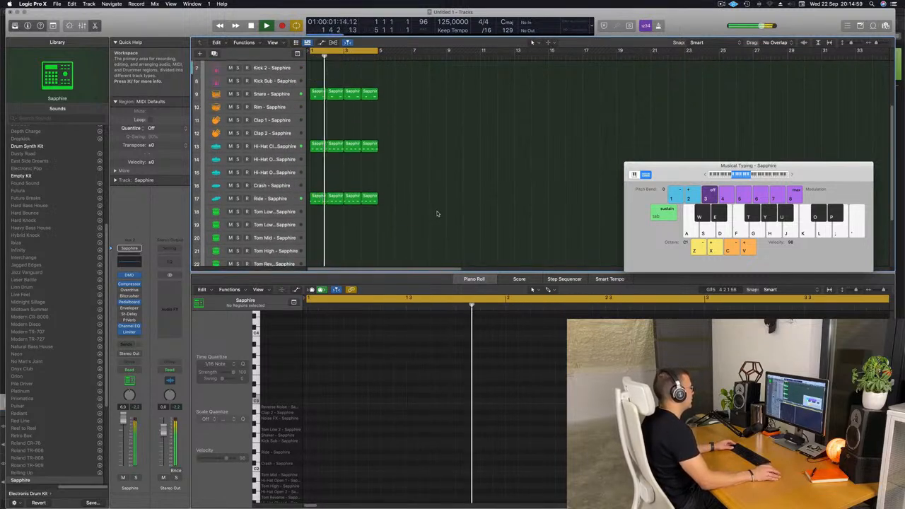
scroll(337, 186, "up", 1)
key("space")
left_click(315, 204)
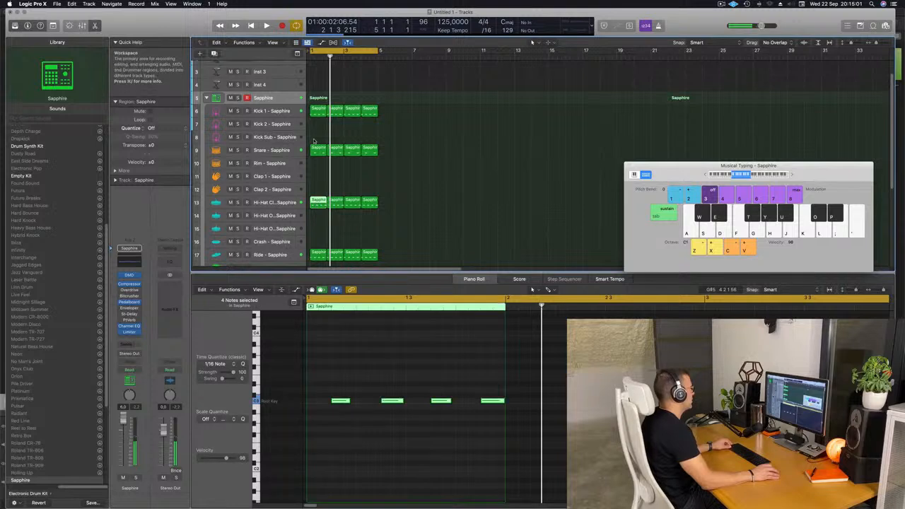
left_click(316, 150)
left_click_drag(316, 150, 316, 176)
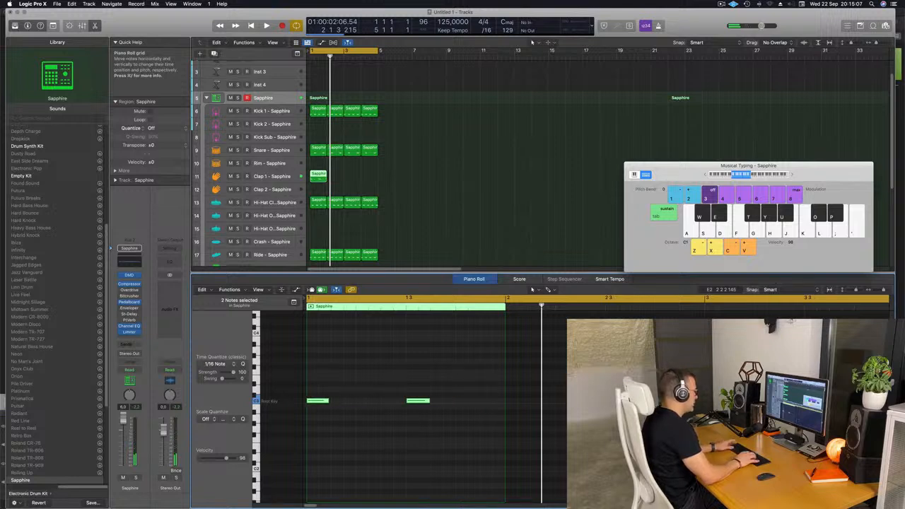
Play the loop and delete the second note of the Clap 1 region, keeping only the note on beat one
key("space")
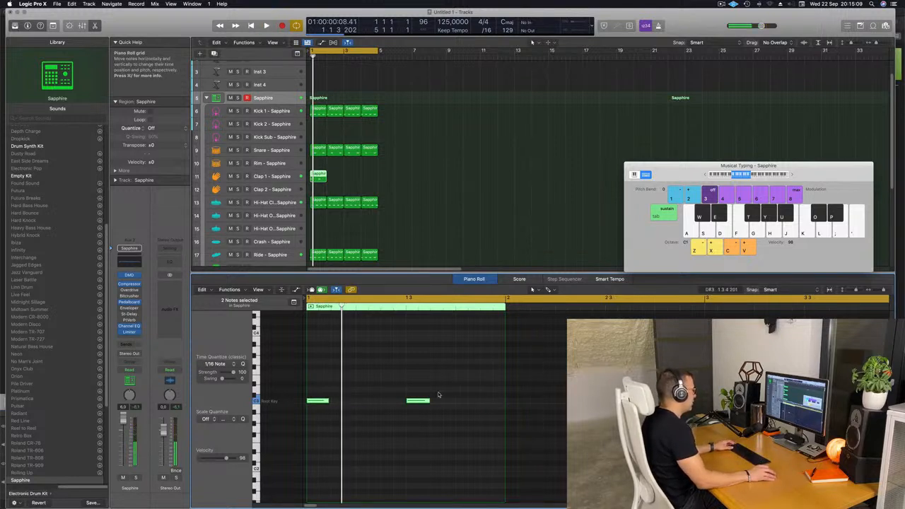
left_click_drag(438, 395, 315, 421)
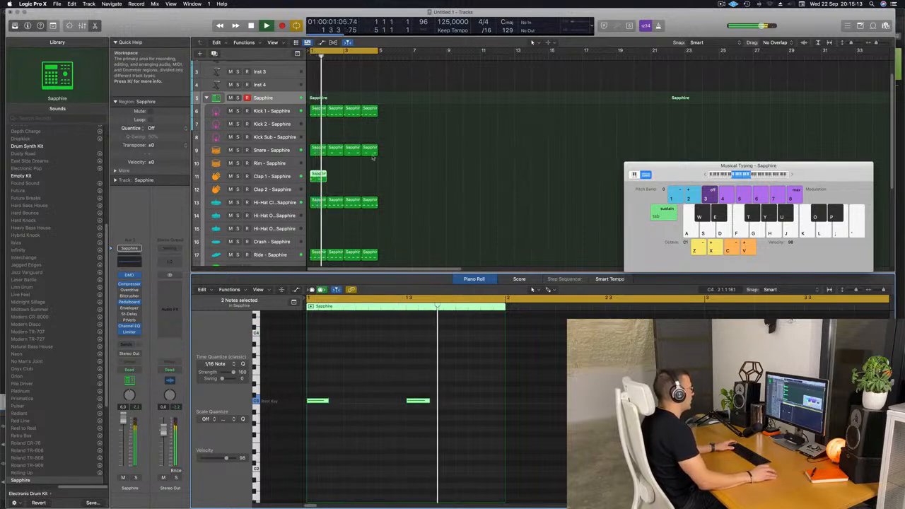
key("space")
left_click_drag(416, 376, 434, 410)
key("BackSpace")
key("space")
key("space")
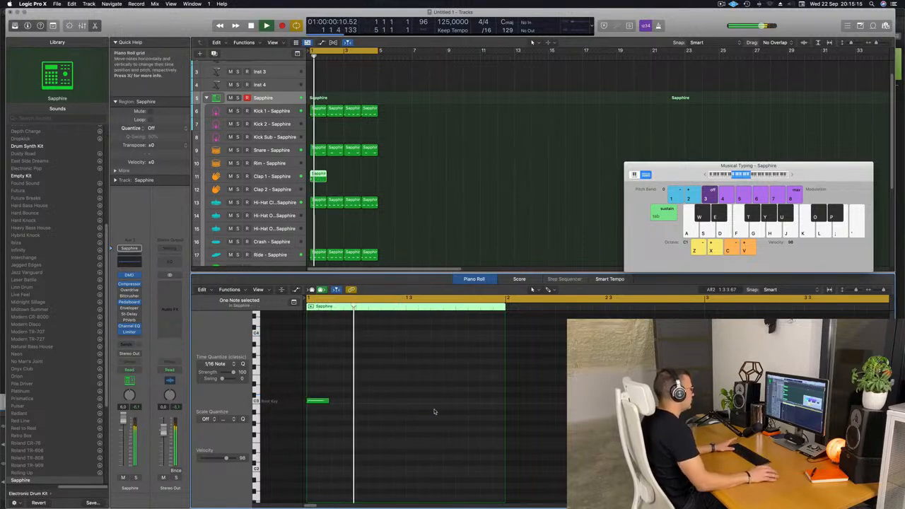
key("space")
key("space")
key("space")
Move the Clap 1 region to the Clap 2 track and repeat it three times to fill four bars
left_click_drag(323, 177, 322, 190)
key("space")
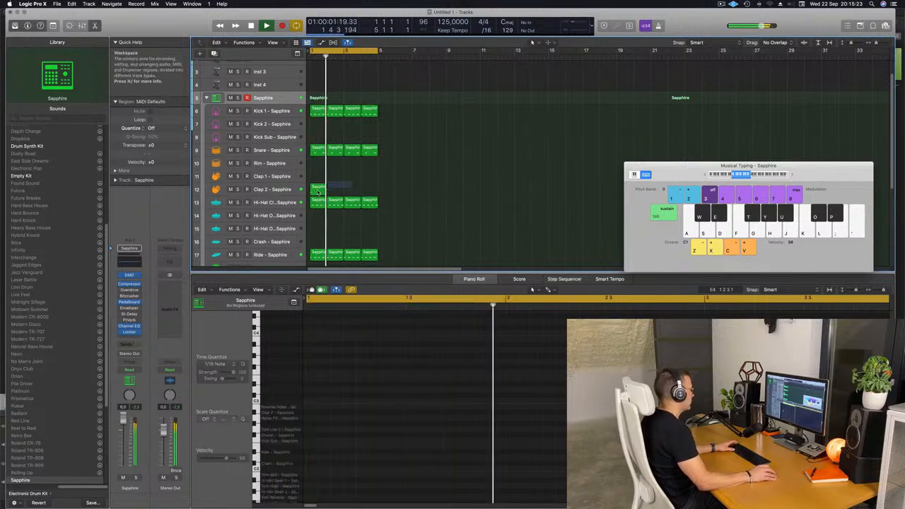
key("super+r")
key("super+r")
key("super+r")
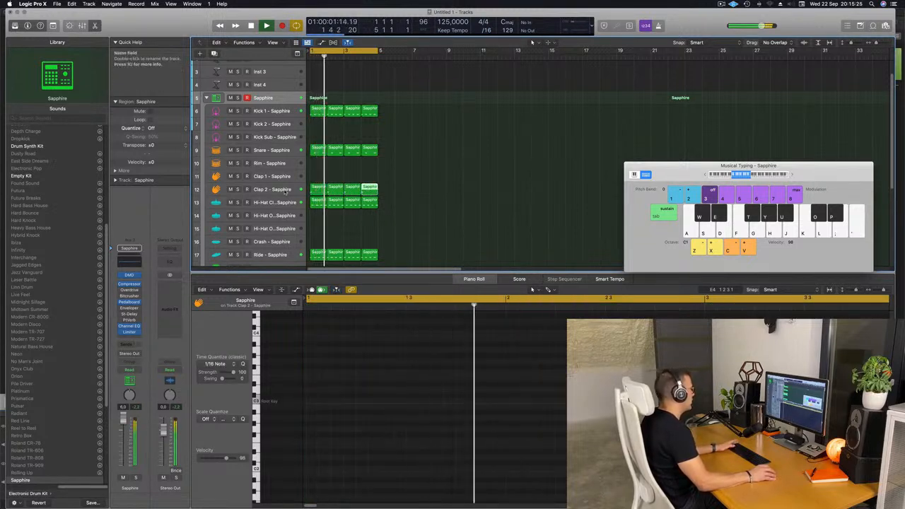
Select the Clap 2 track and adjust its Bus 2 reverb and Bus 3 delay send levels during playback
left_click(272, 190)
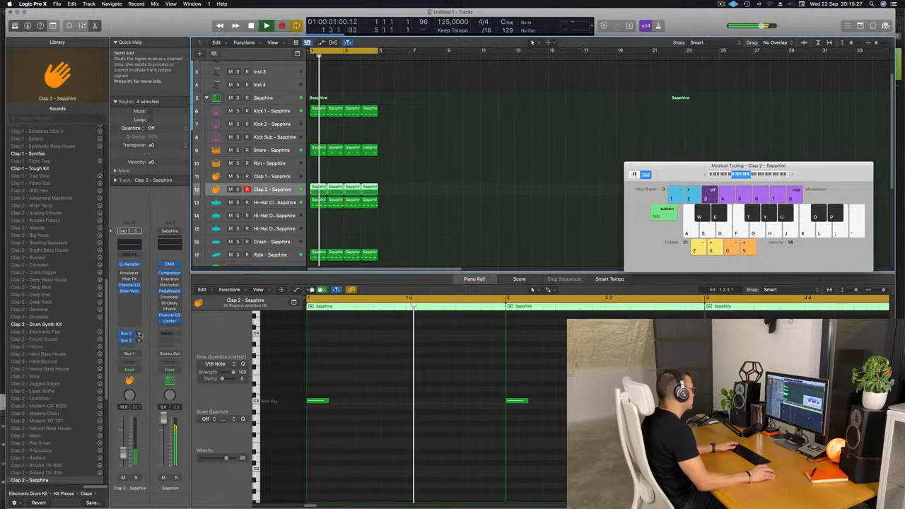
left_click(138, 334)
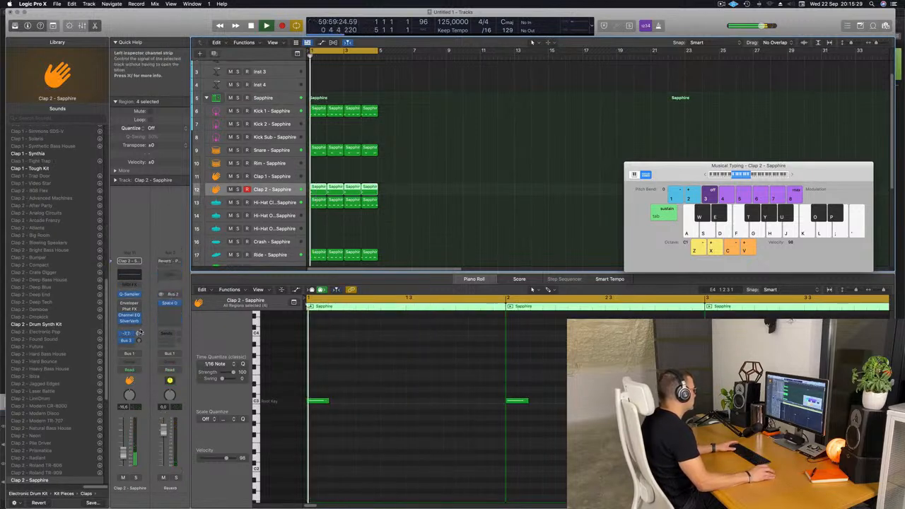
key("space")
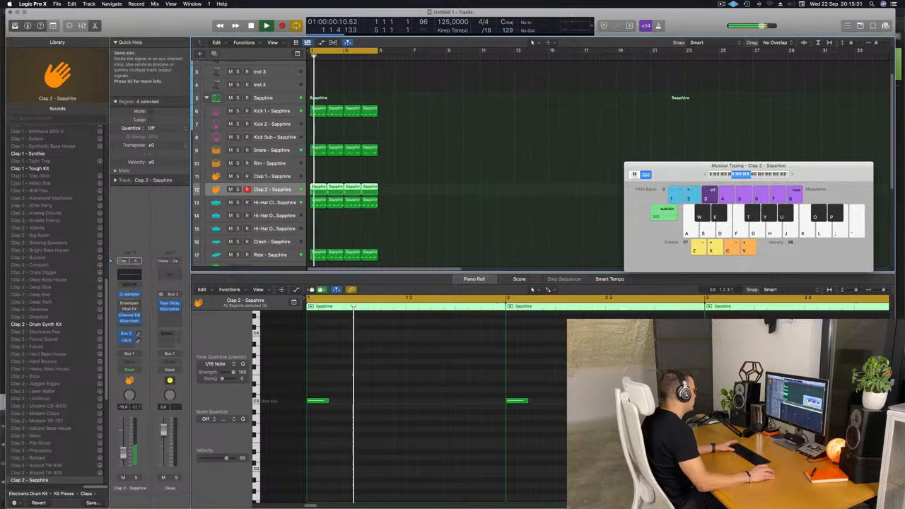
left_click_drag(140, 341, 139, 328)
key("space")
key("space")
key("space")
key("space")
Bypass the SilverVerb effect on Clap 2 and raise its Bus 3 delay send further during playback
left_click(120, 322)
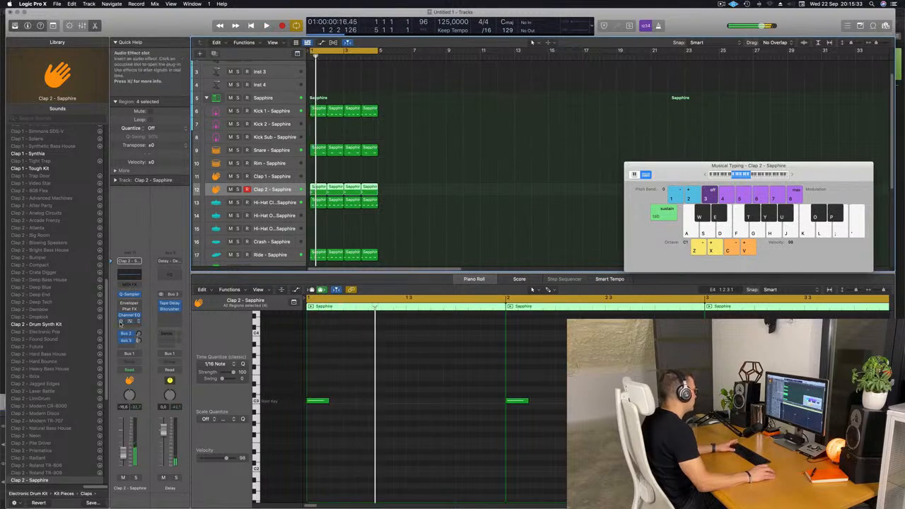
key("space")
key("space")
key("space")
key("space")
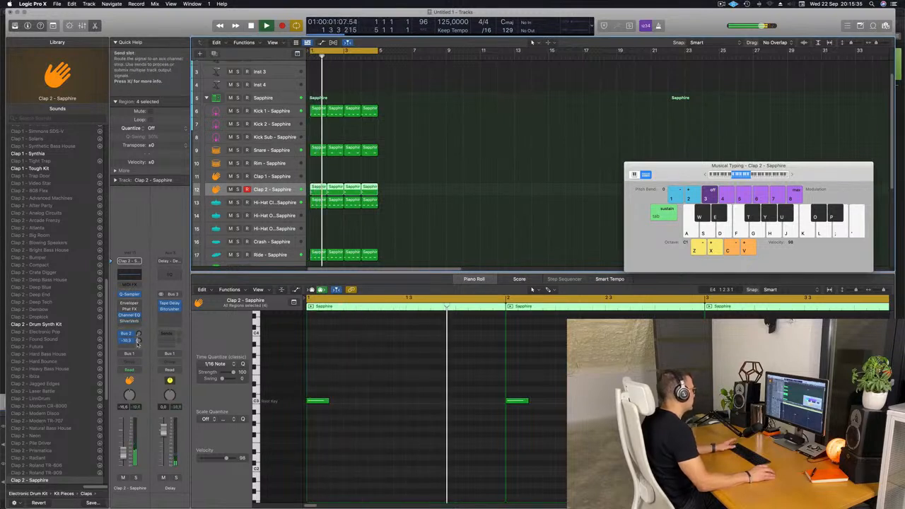
left_click(503, 193)
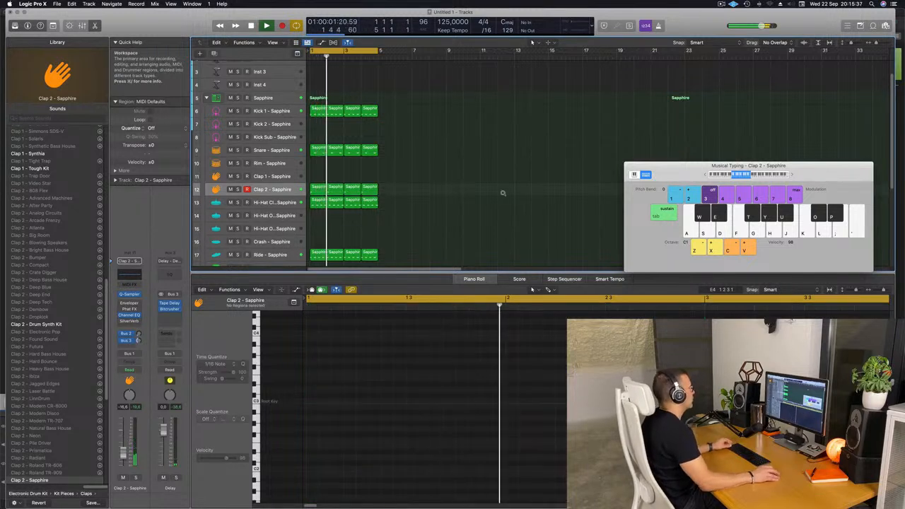
Delete the Clap 2 regions in bars 2 and 4
scroll(326, 149, "down", 2)
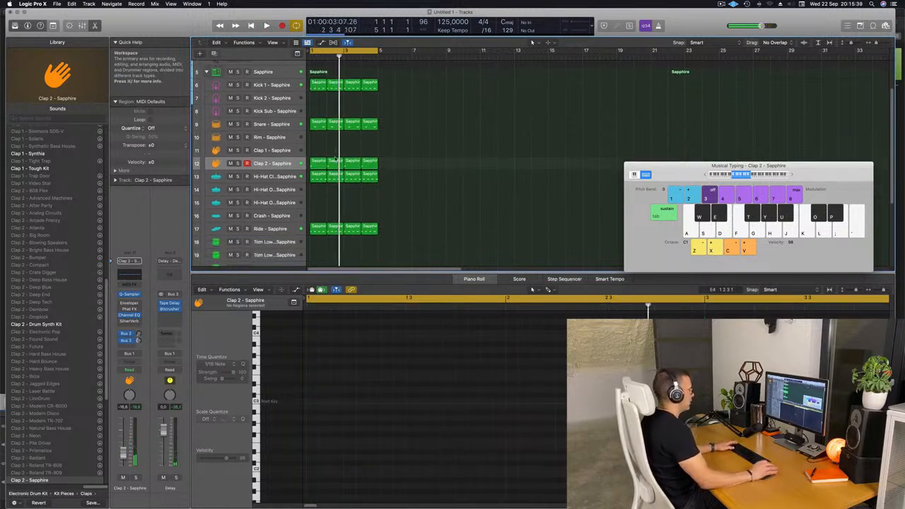
left_click(335, 160)
key("Delete")
key("space")
key("space")
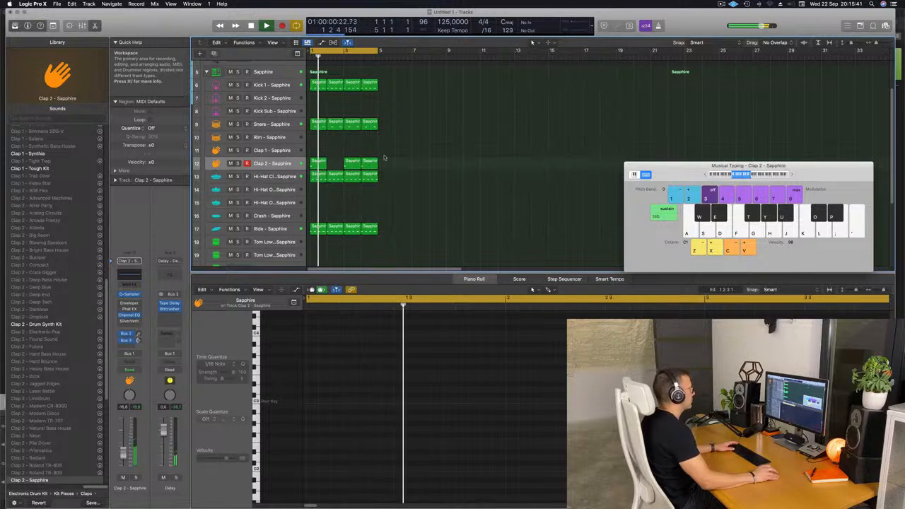
left_click(371, 162)
key("Delete")
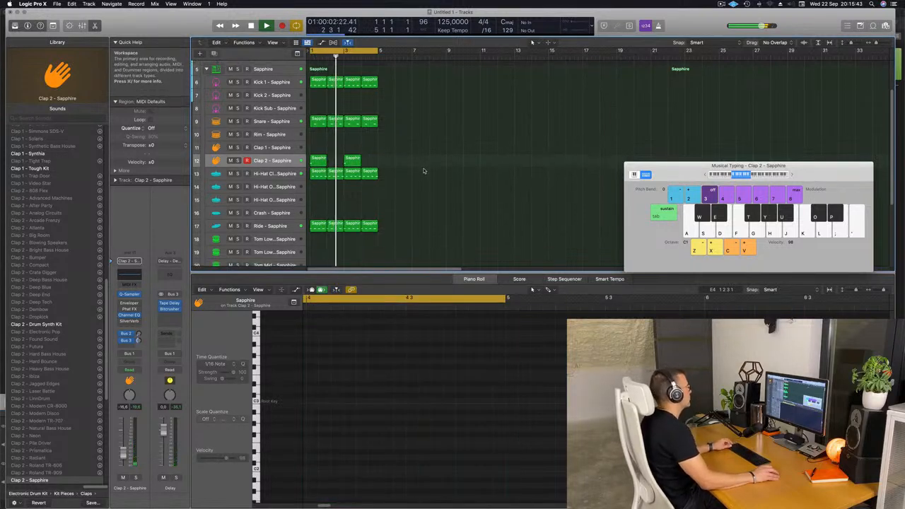
Stop playback and copy the first Clap 2 region to the Crash track at bar 1
scroll(422, 171, "down", 4)
scroll(420, 170, "up", 3)
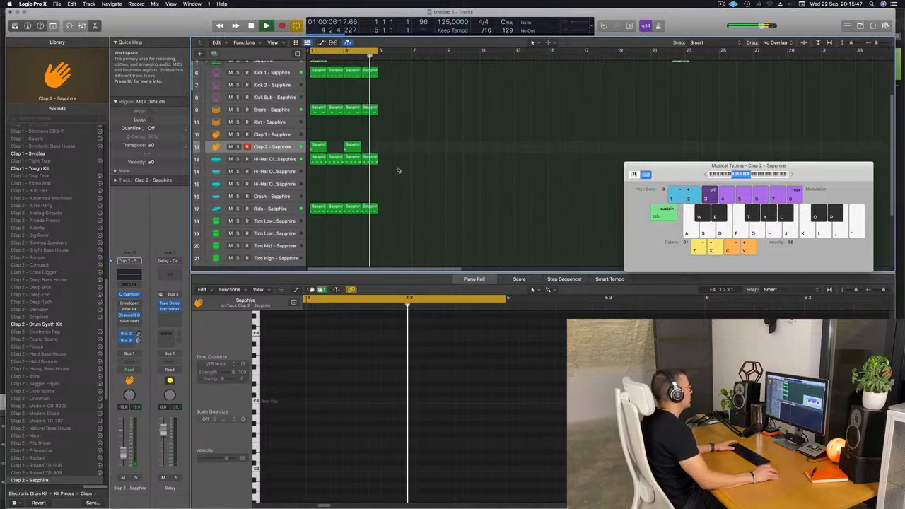
left_click(318, 147)
key("space")
left_click_drag(317, 148, 311, 197)
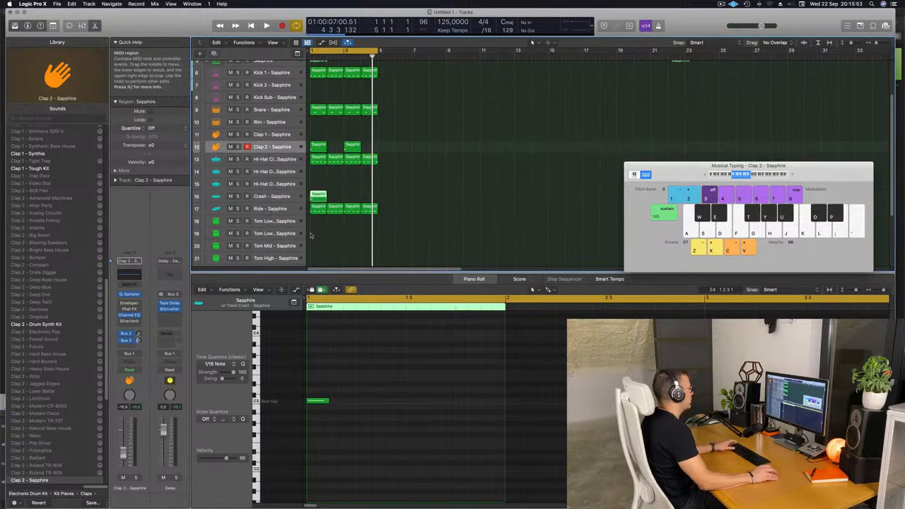
Try transposing the Crash region's note by octaves while the loop plays
key("space")
left_click_drag(320, 384, 338, 420)
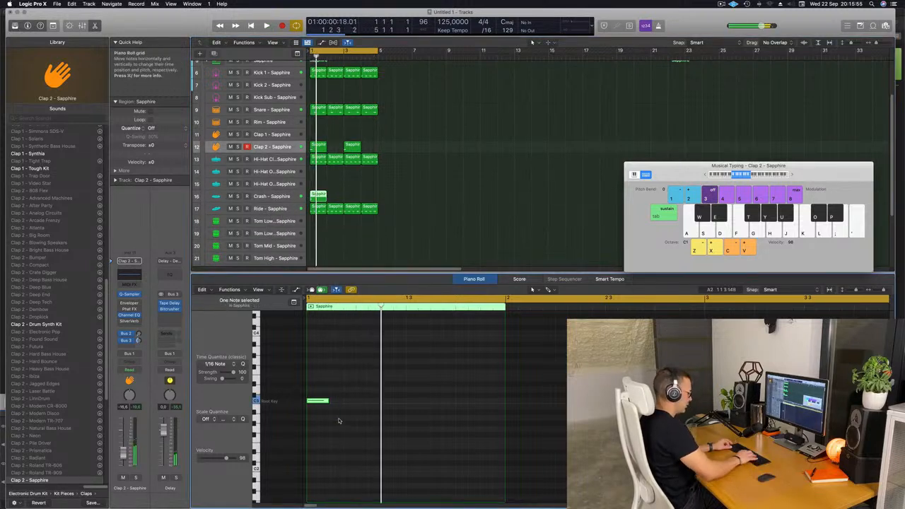
key("alt+shift+Up")
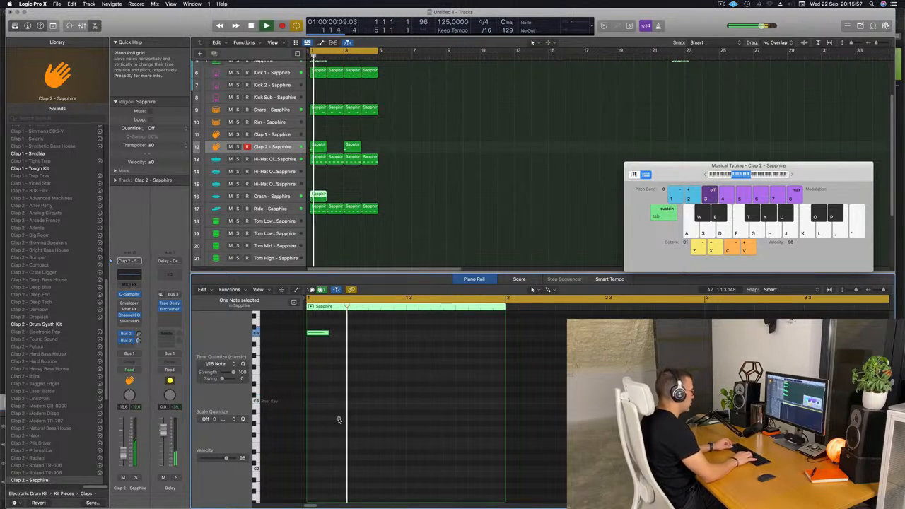
key("alt+shift+Down")
key("alt+shift+Down")
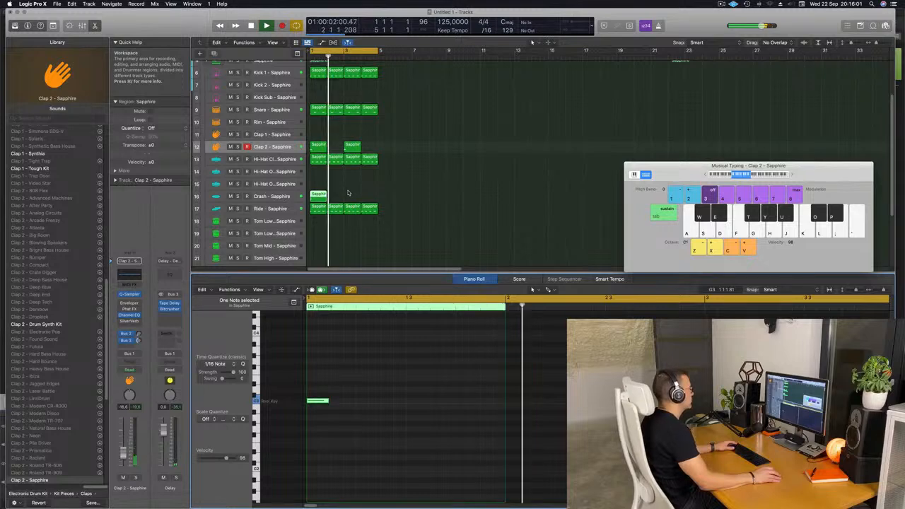
Copy the first Ride region to the Tom Low 1 track at bar 1
scroll(407, 204, "up", 1)
scroll(408, 205, "down", 2)
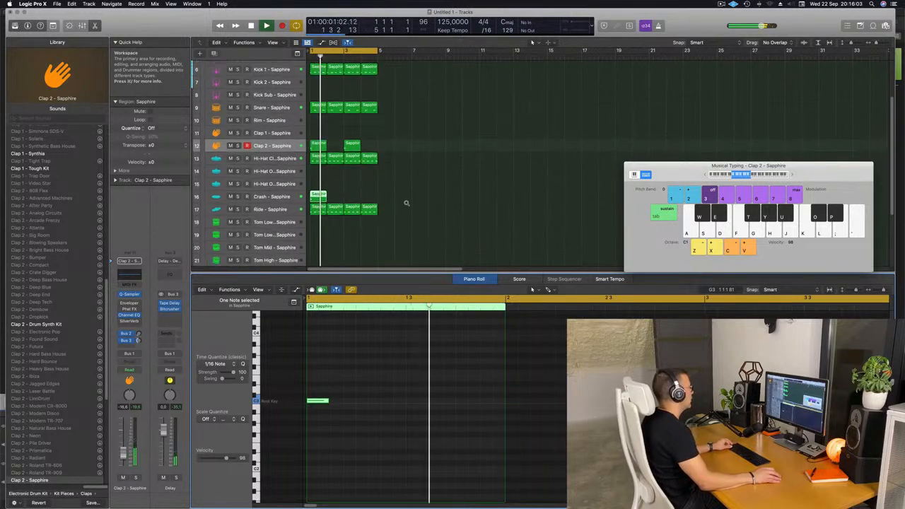
scroll(394, 222, "down", 2)
scroll(345, 201, "down", 2)
left_click(319, 171)
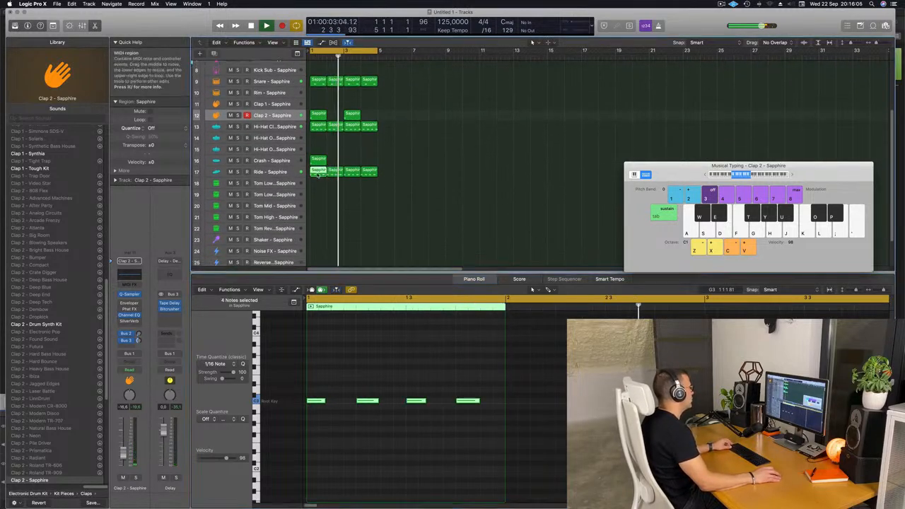
left_click_drag(317, 175, 318, 190)
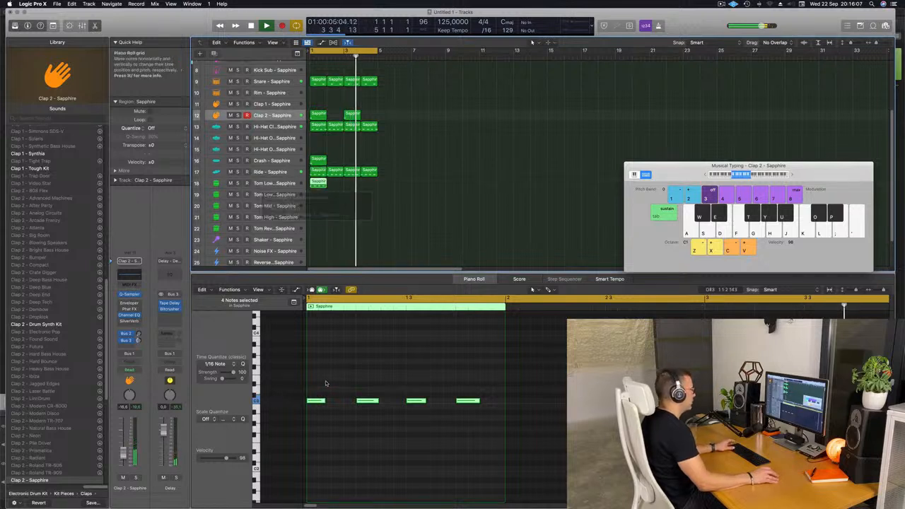
Delete the first three notes of the Tom Low 1 region and move the remaining note half a beat later
key("space")
left_click_drag(311, 382, 439, 427)
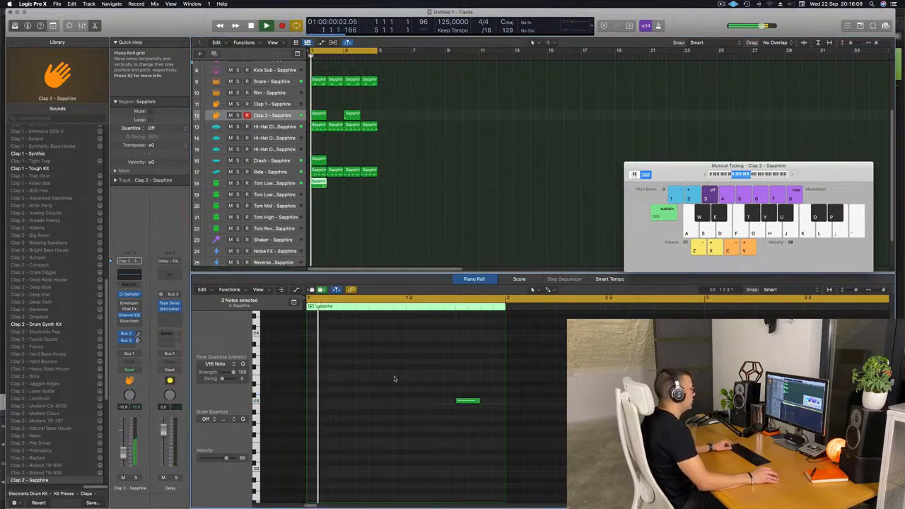
scroll(412, 398, "up", 1)
scroll(413, 398, "down", 3)
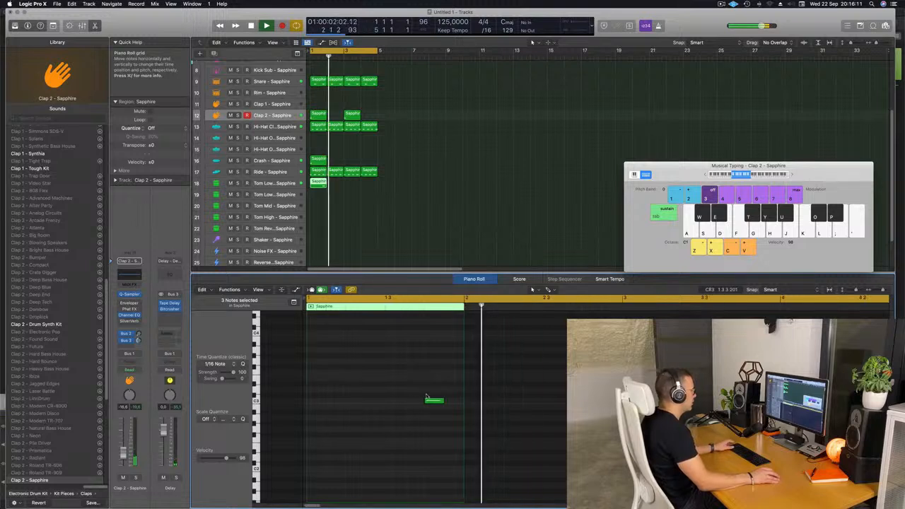
left_click_drag(424, 383, 453, 407)
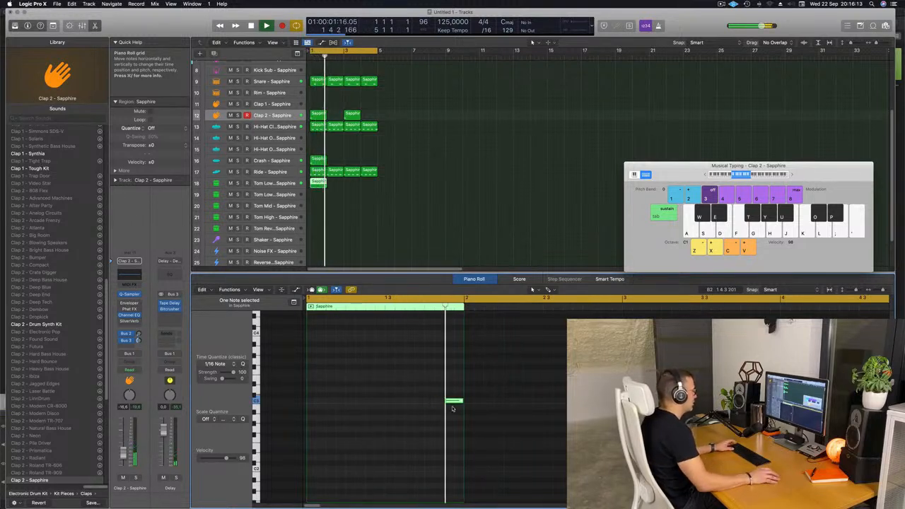
Transpose the remaining Tom Low 1 note down one octave to C2
scroll(388, 399, "down", 4)
scroll(391, 399, "down", 3)
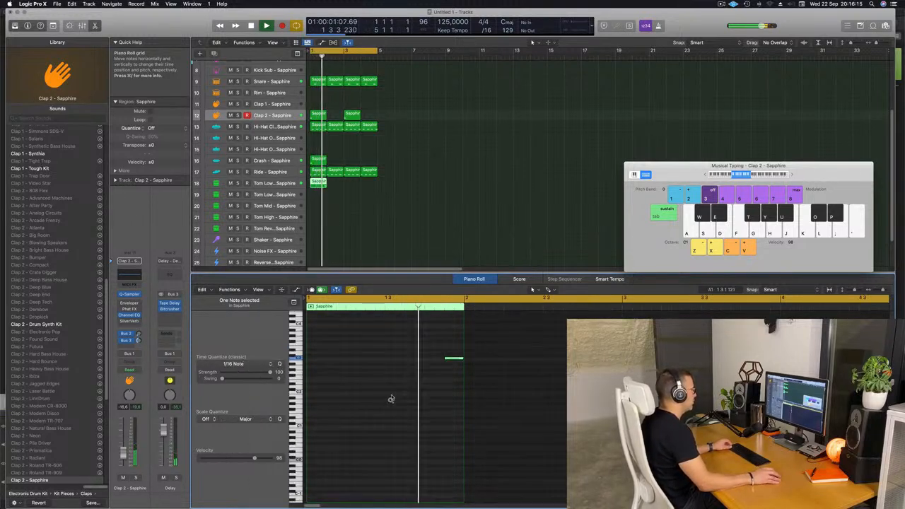
scroll(391, 399, "down", 1)
left_click_drag(419, 348, 464, 377)
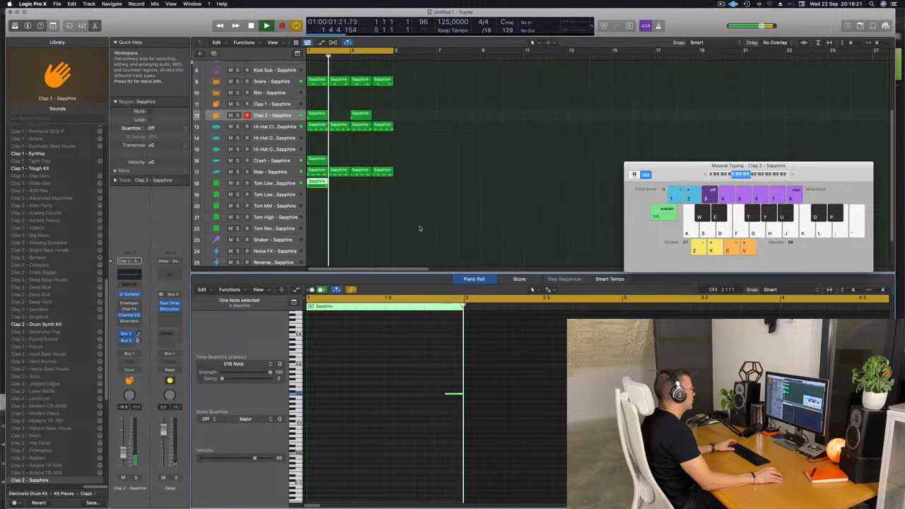
Repeat the Tom Low 1 region three times to fill four bars
key("super+Right")
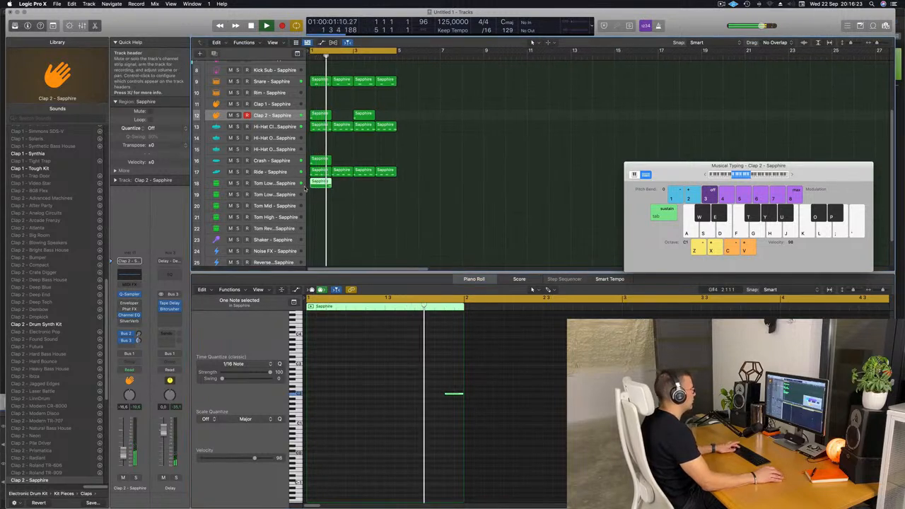
key("super+r")
key("super+r")
key("super+r")
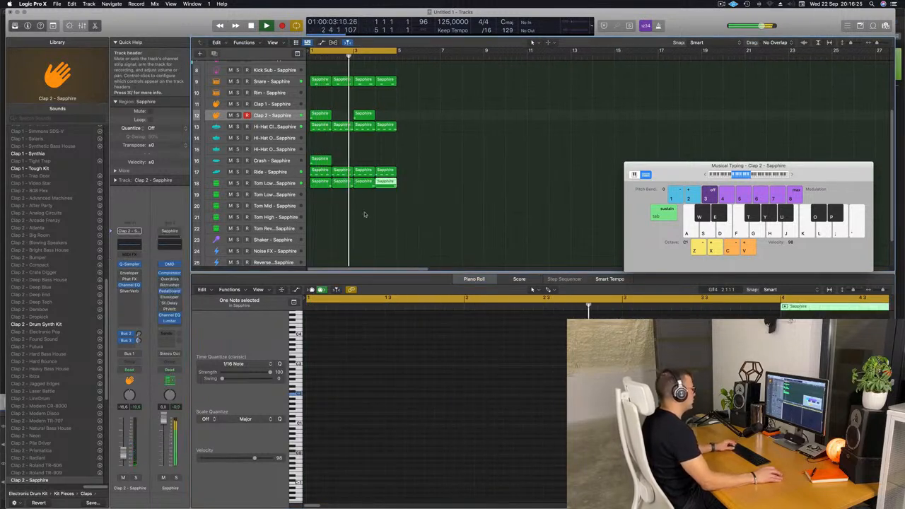
left_click(365, 214)
key("super+Left")
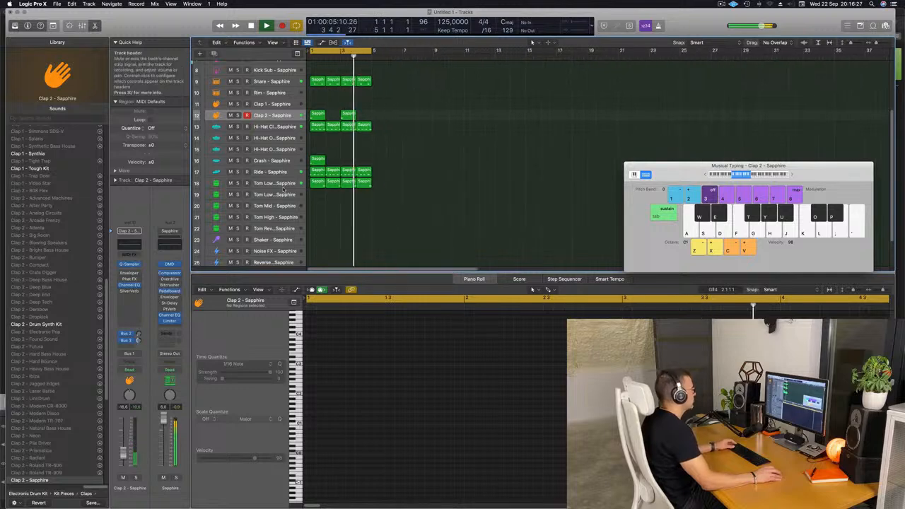
Hide the Library, select the Inst 1 track and enlarge its track height
left_click(281, 186)
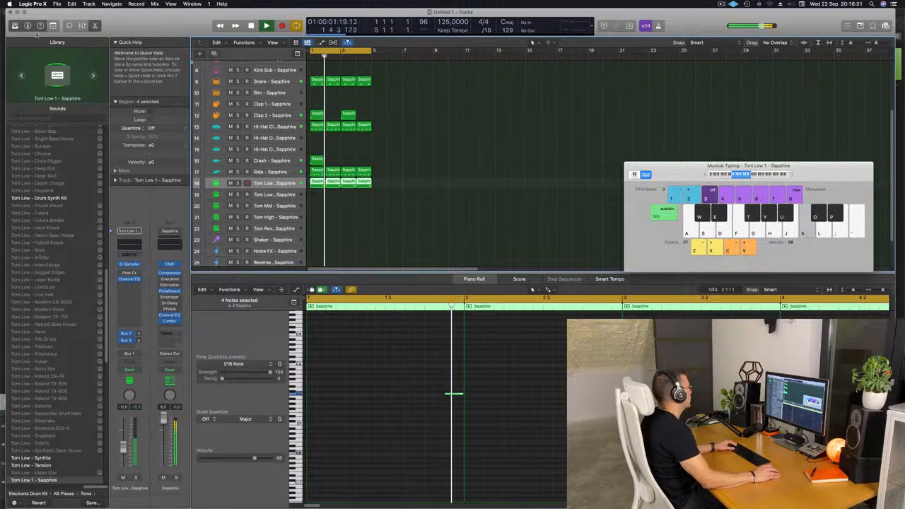
key("y")
scroll(319, 129, "up", 4)
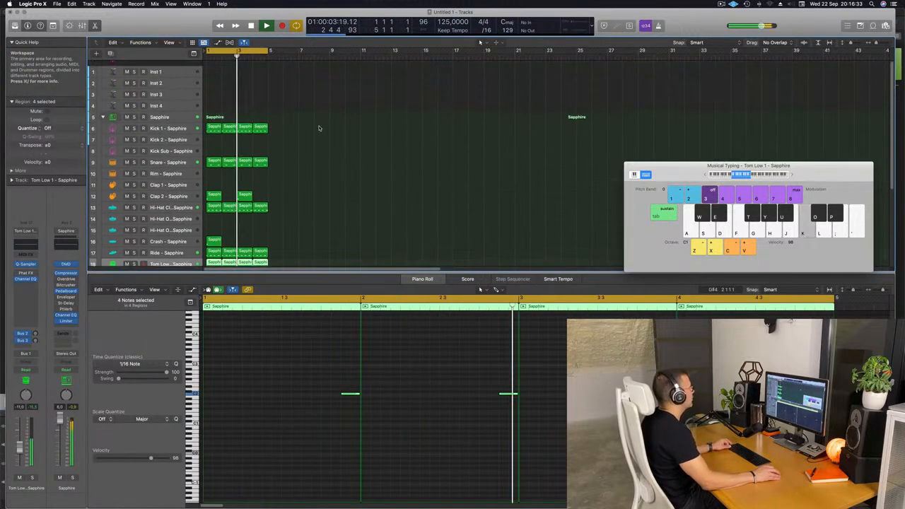
scroll(319, 128, "up", 5)
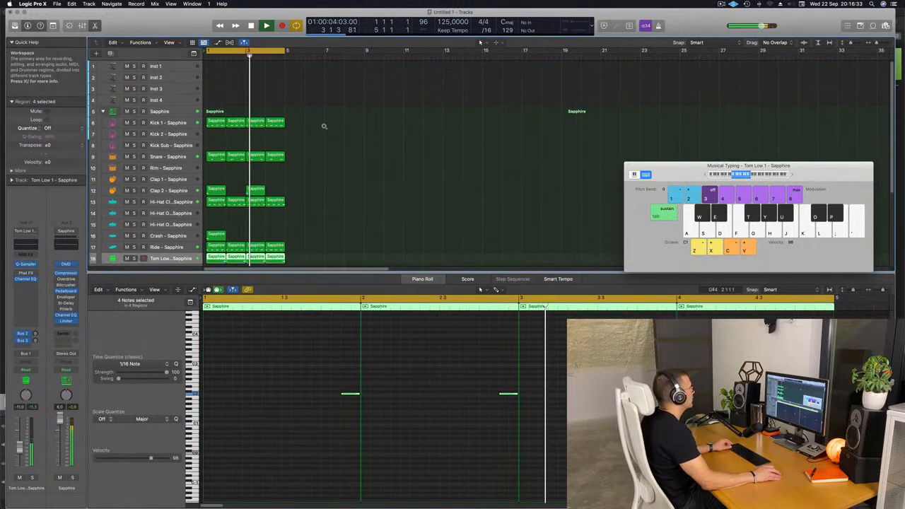
left_click(182, 68)
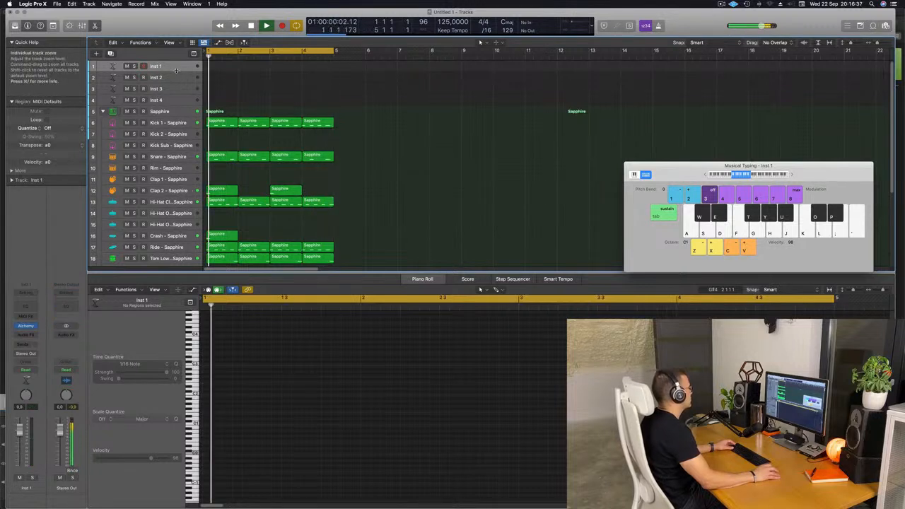
left_click_drag(176, 70, 182, 89)
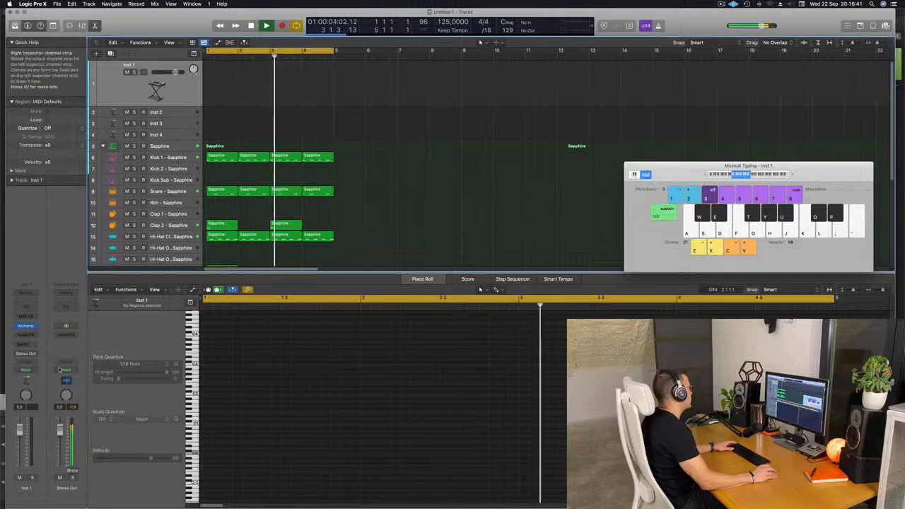
Open the Alchemy instrument on the Inst 1 track and search its Bass presets for "acid"
left_click(29, 326)
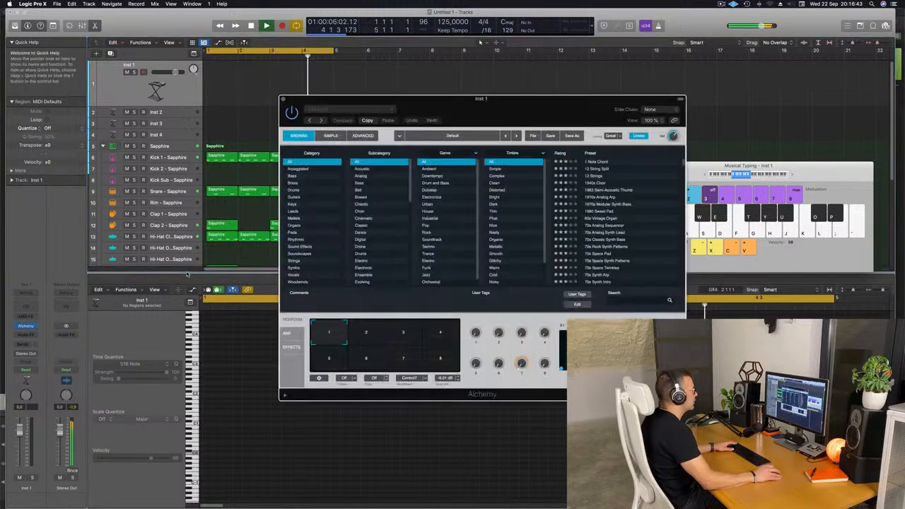
left_click_drag(518, 118, 458, 90)
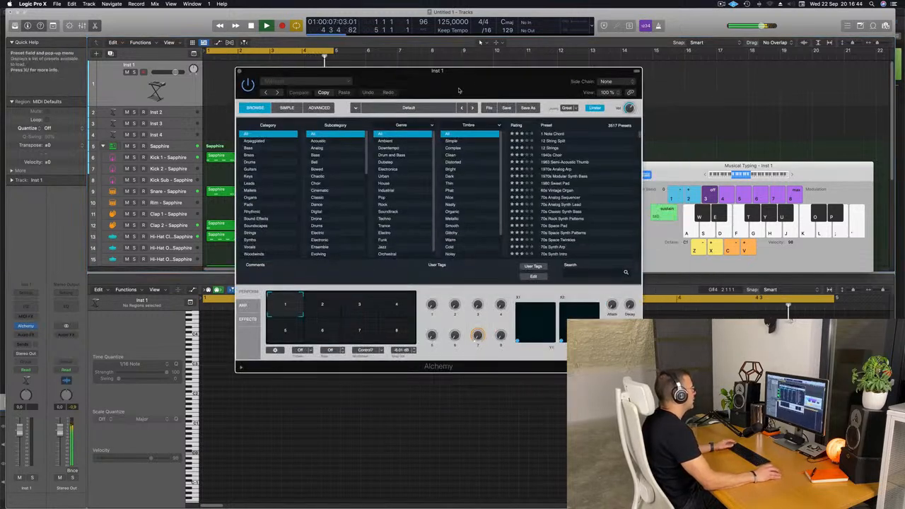
left_click(249, 147)
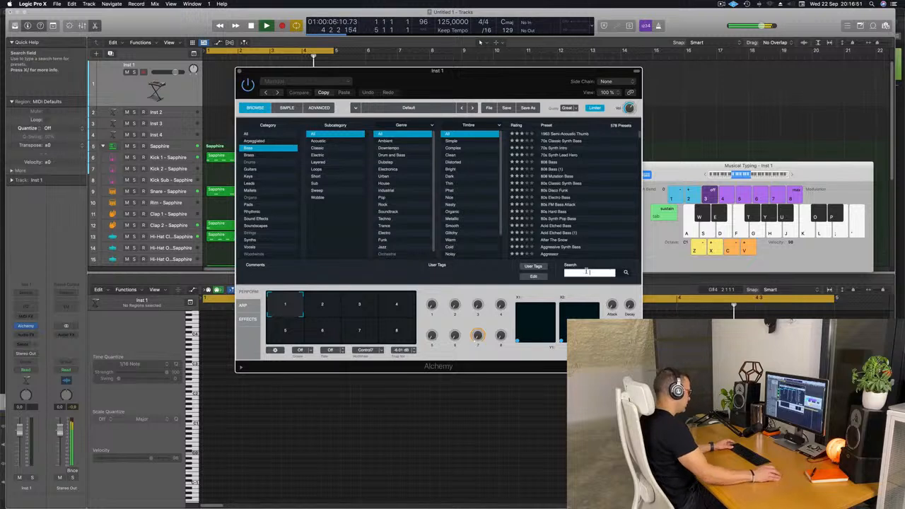
type("acid")
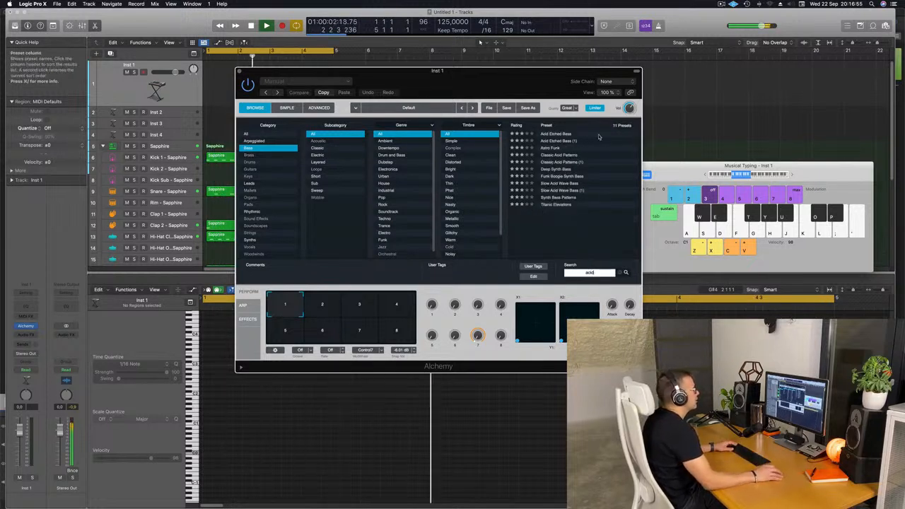
Rescan the Alchemy presets, load the Classic Acid Patterns preset and switch it to the Driven snapshot
left_click(563, 155)
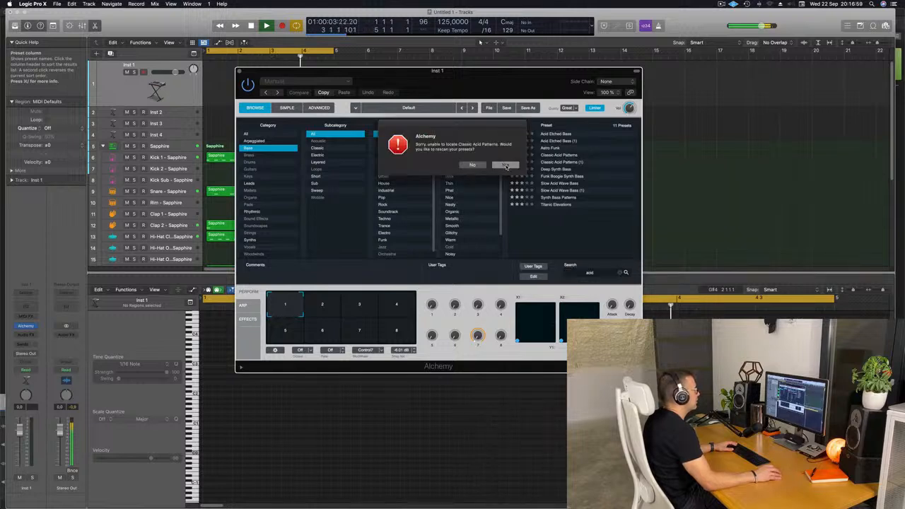
left_click(505, 165)
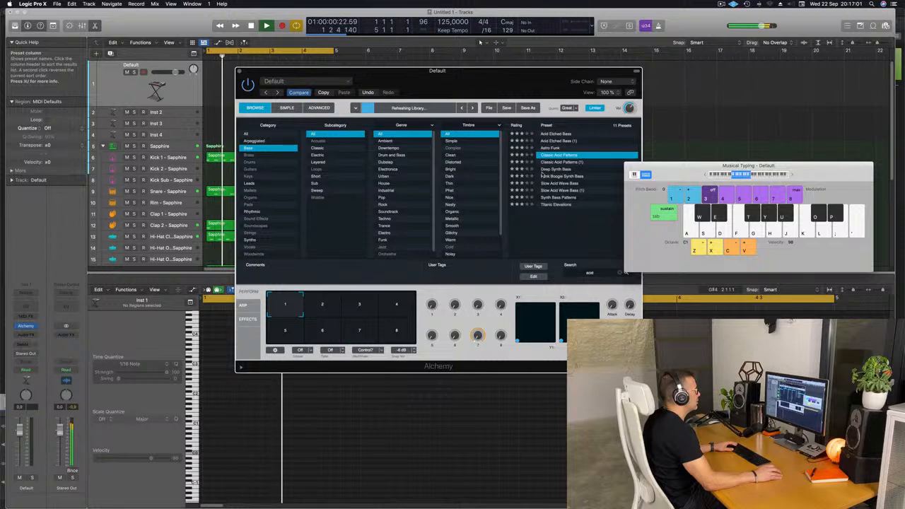
left_click_drag(516, 77, 548, 67)
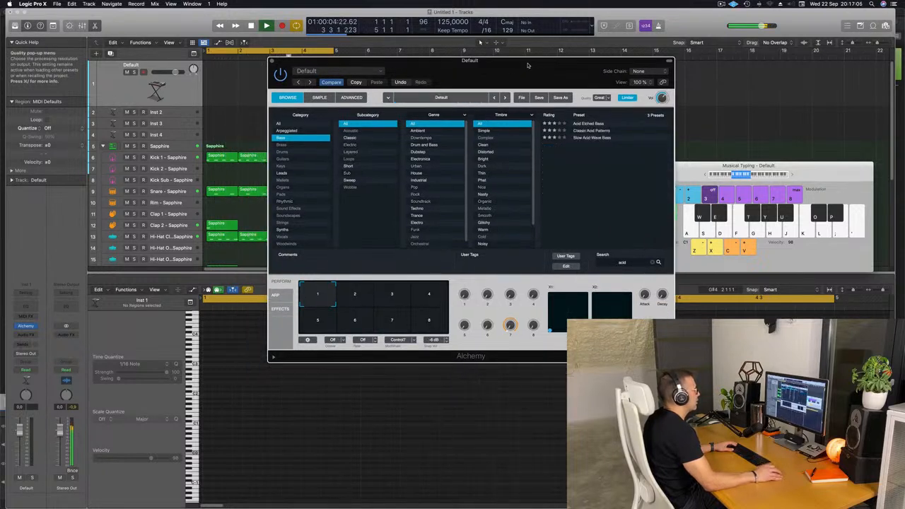
left_click(596, 131)
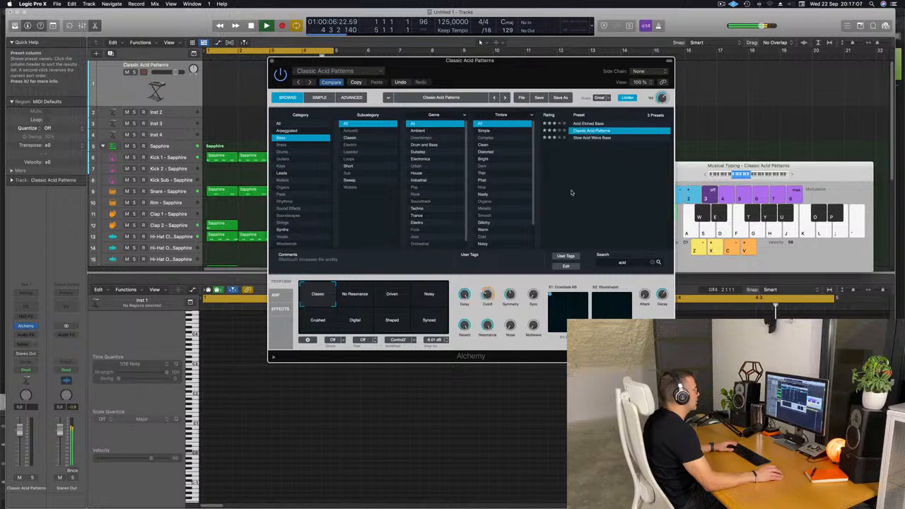
left_click_drag(498, 83, 543, 141)
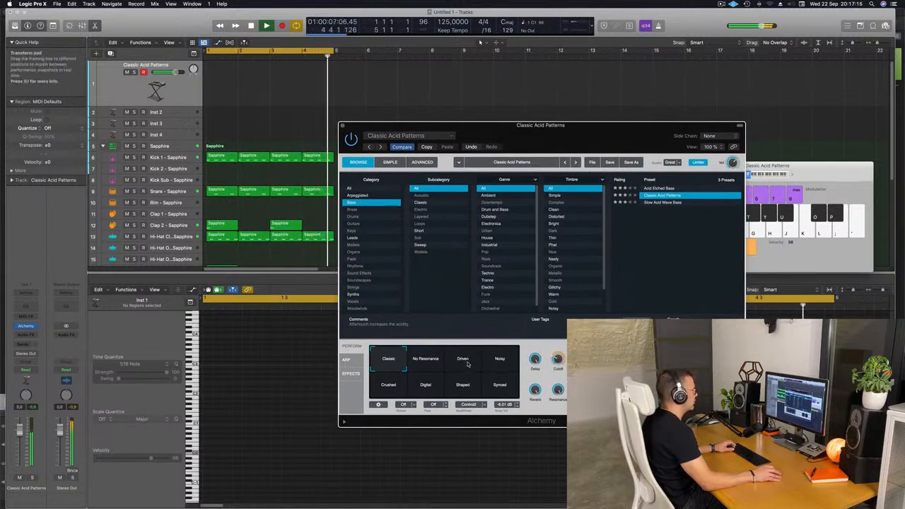
left_click(466, 363)
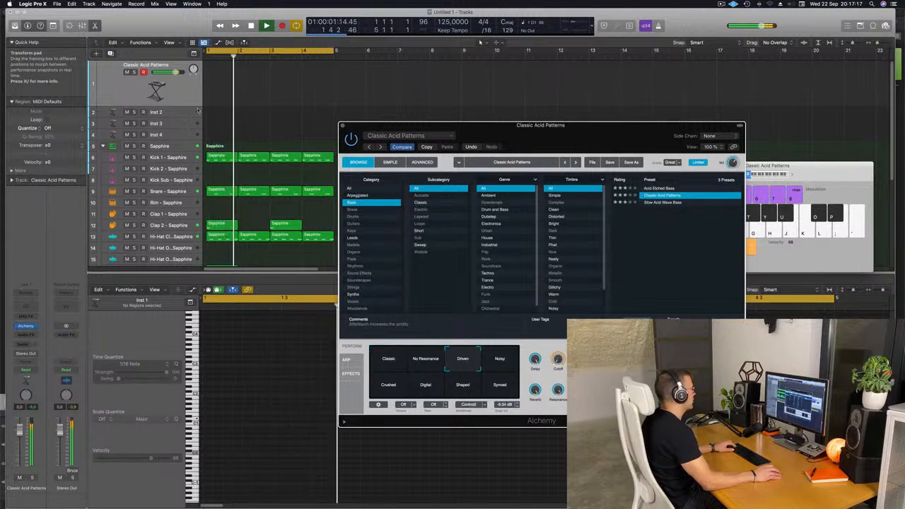
Record a one-bar bass region on the Classic Acid Patterns track and move it to bar 1
left_click(177, 94)
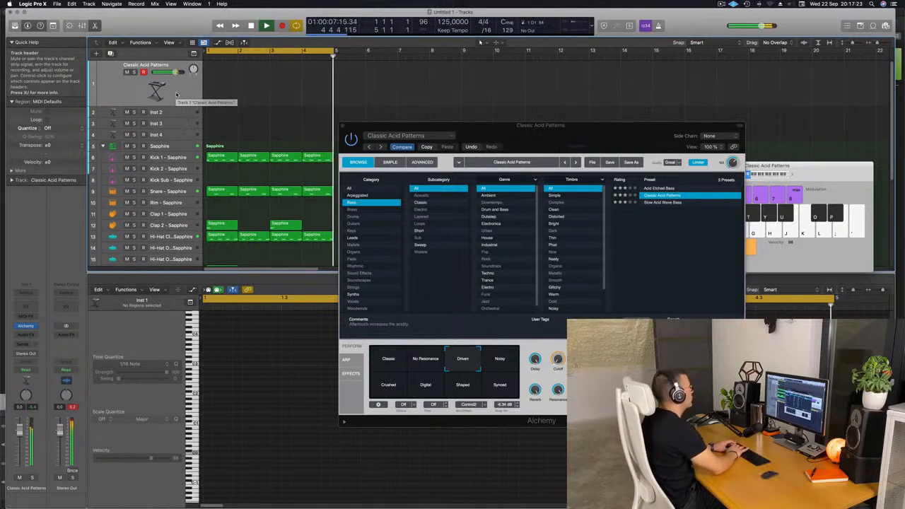
key("r")
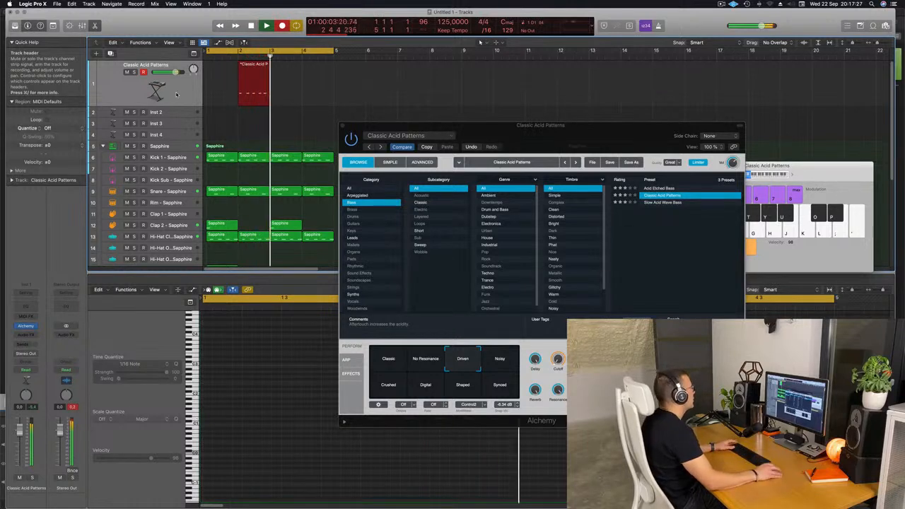
key("space")
left_click_drag(262, 65, 222, 66)
Quantize all five notes of the recorded bass region to 1/16 notes in the Piano Roll
key("e")
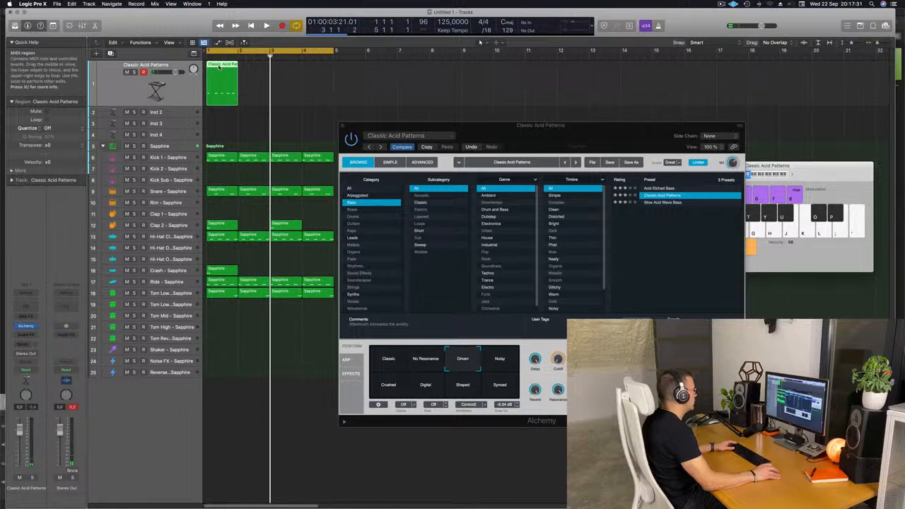
key("e")
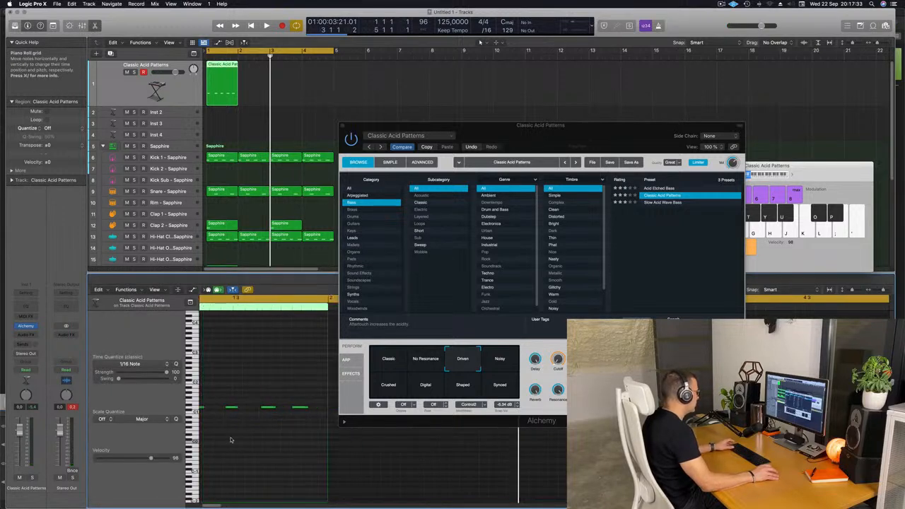
key("Return")
key("space")
key("space")
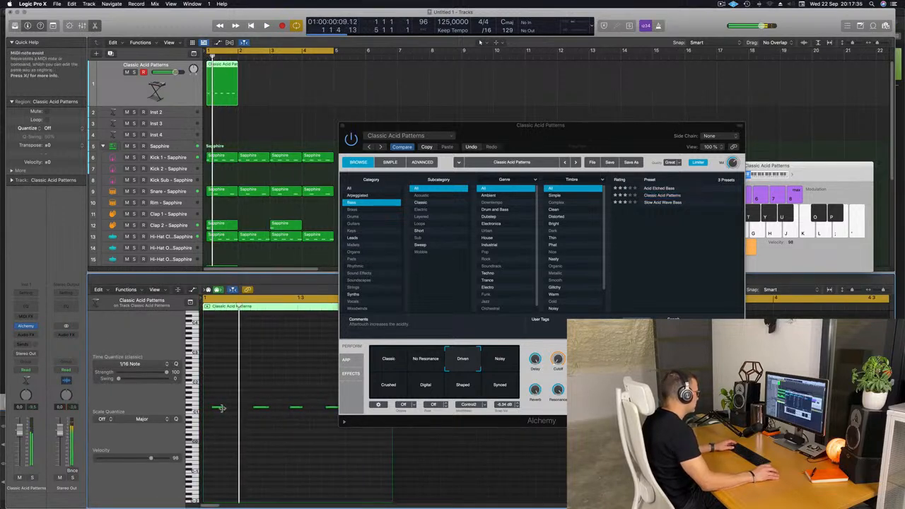
left_click(220, 407)
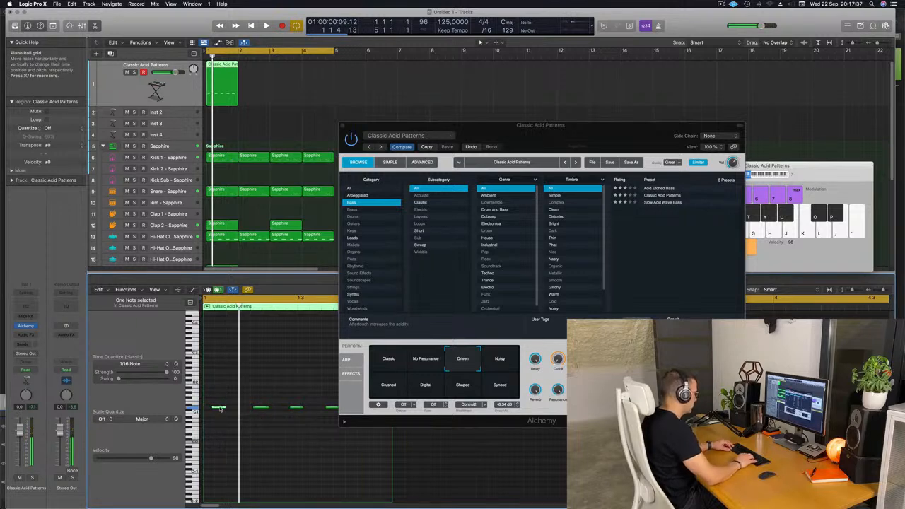
key("space")
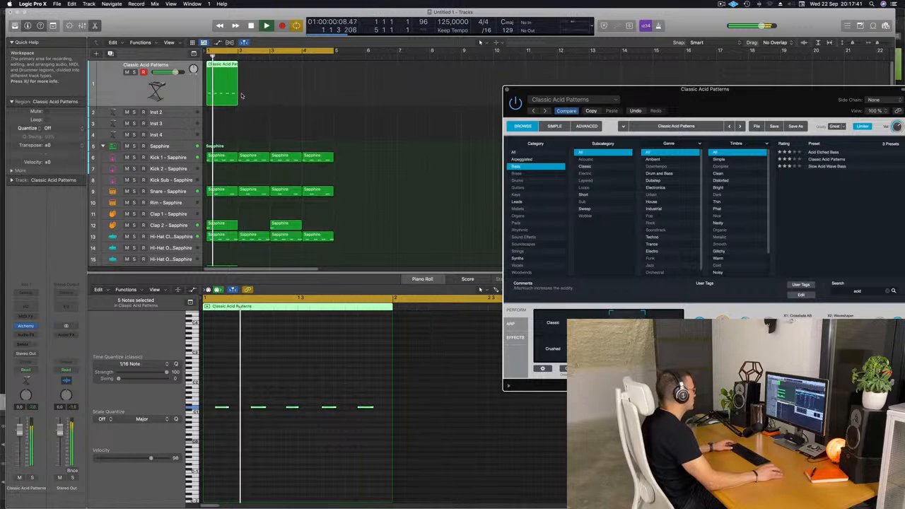
Repeat the one-bar Classic Acid Patterns region three times to fill four bars
left_click_drag(304, 89, 211, 99)
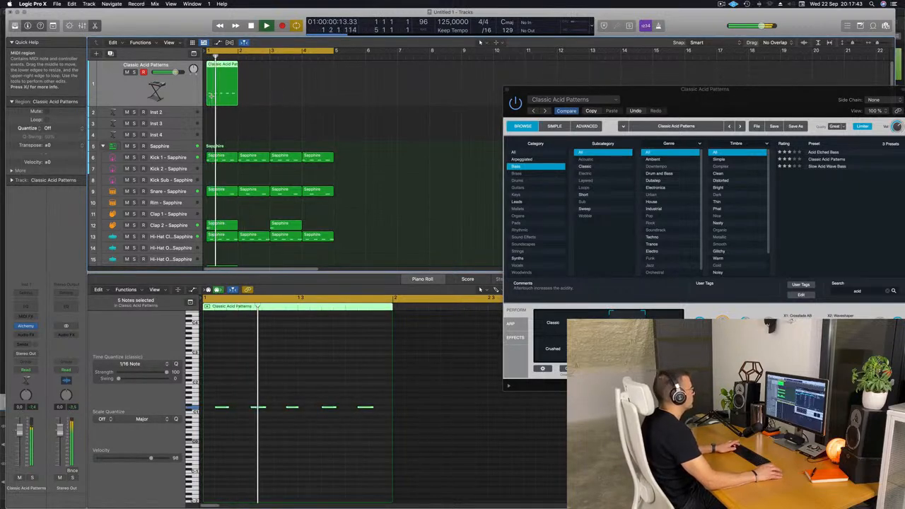
key("super+r")
key("super+r")
key("super+r")
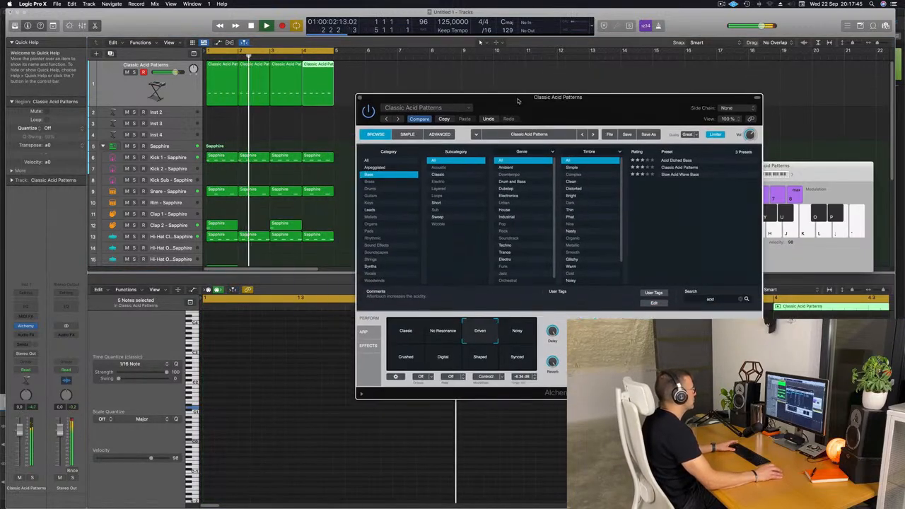
Lengthen the last note of the first Classic Acid Patterns region to the end of the bar
key("space")
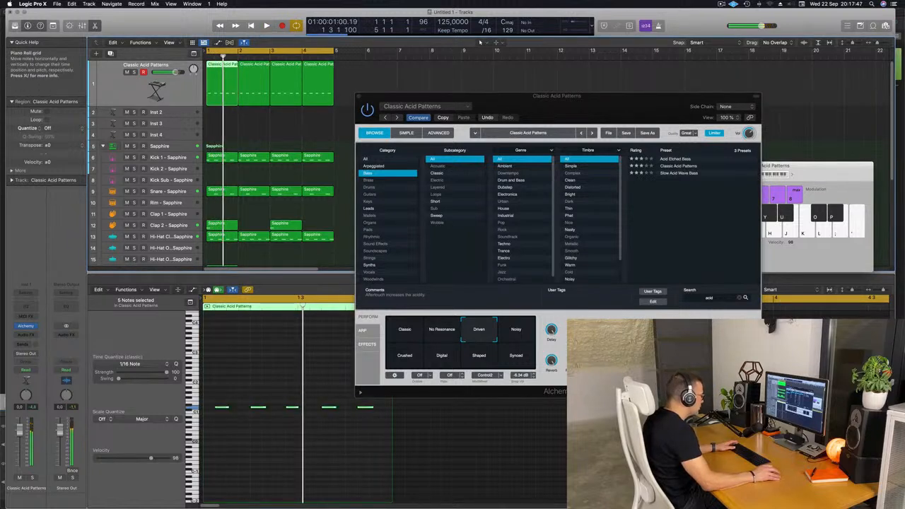
left_click(376, 408)
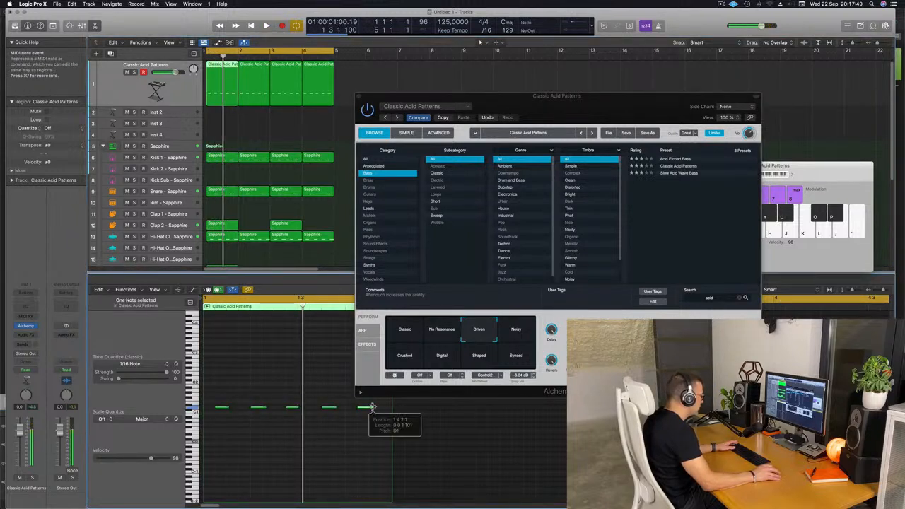
left_click_drag(380, 408, 380, 408)
key("space")
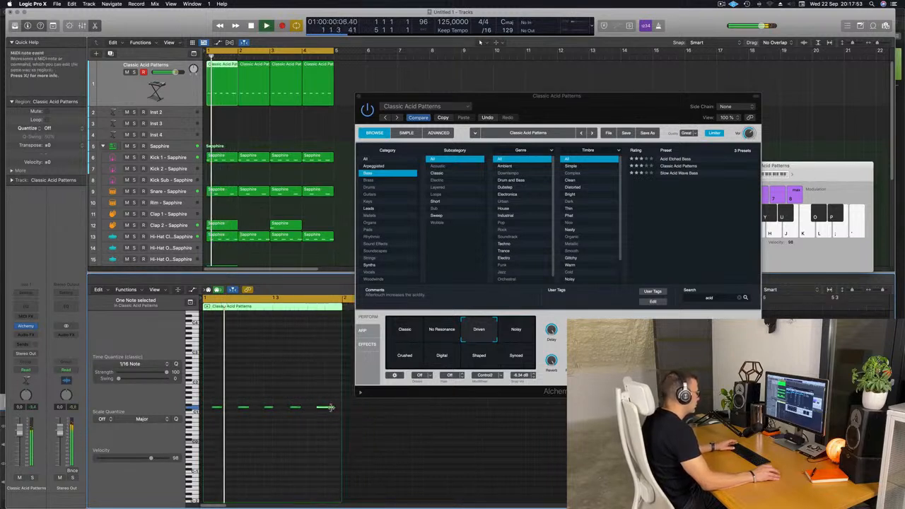
left_click_drag(332, 408, 342, 409)
scroll(315, 425, "down", 1)
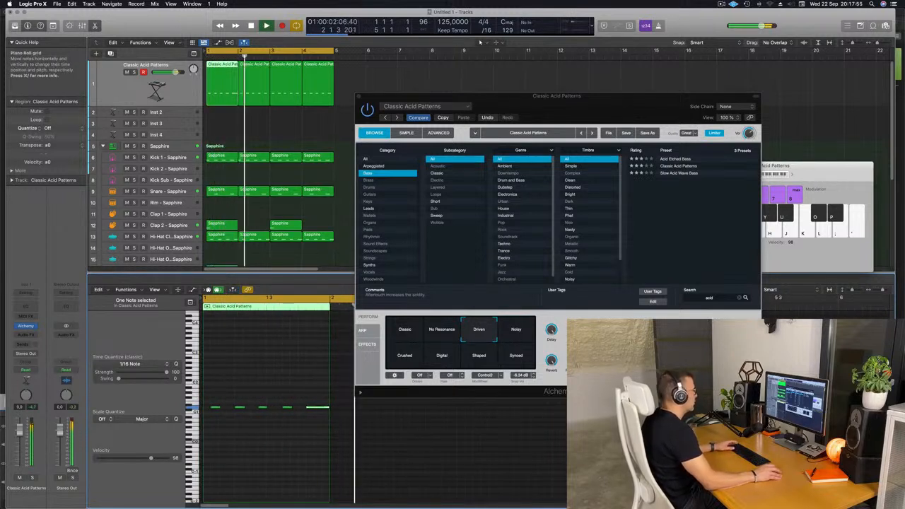
Close Alchemy and replace the three bass copies with repeats of the edited first region, filling four bars
left_click_drag(358, 97, 378, 94)
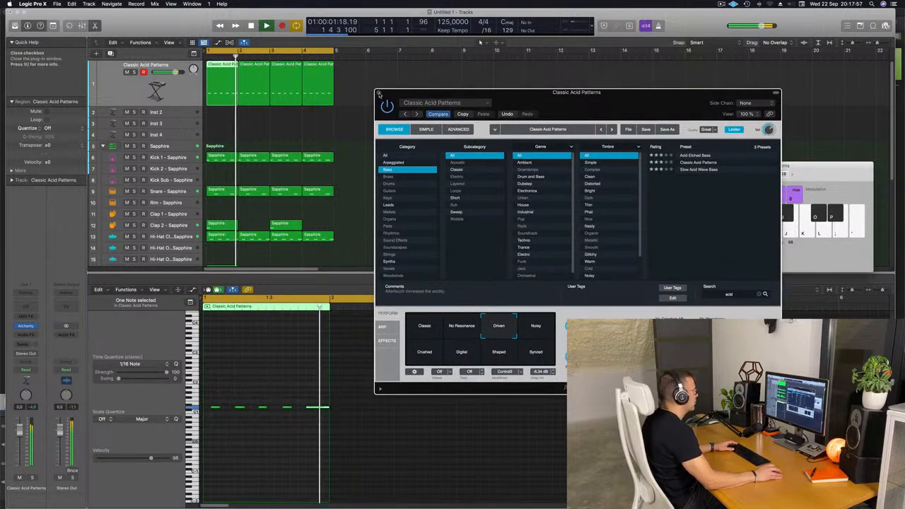
left_click(378, 93)
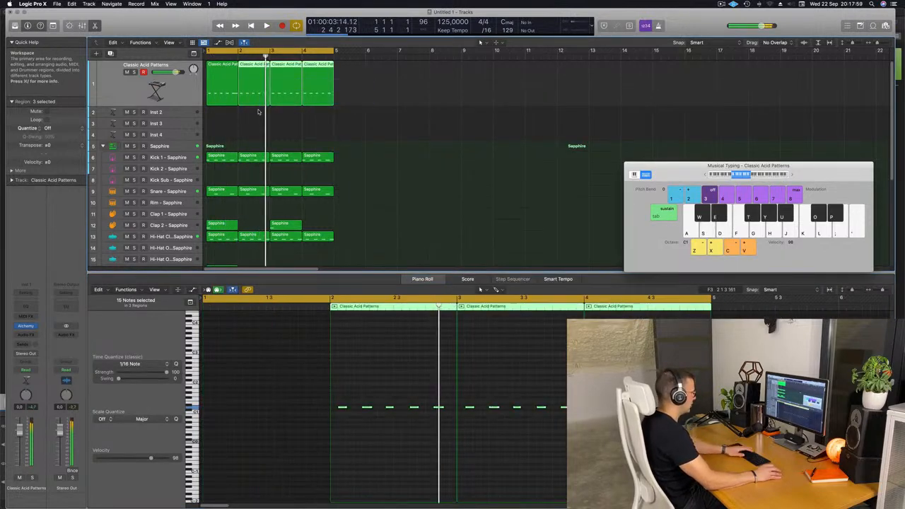
left_click(227, 95)
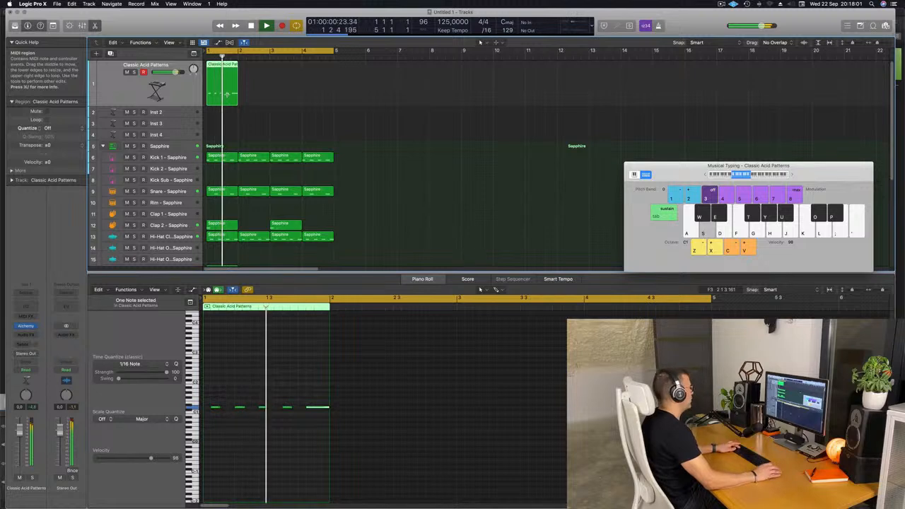
key("super+r")
key("super+r")
key("super+r")
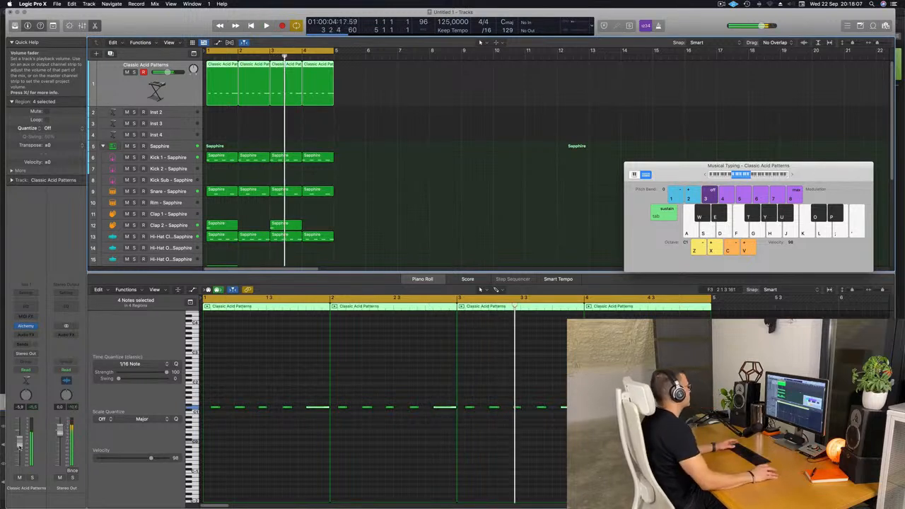
Lower the Classic Acid Patterns volume to about -6.2 dB and balance the Snare, Clap 2 and closed Hi-Hat levels against it
key("Return")
scroll(185, 154, "down", 2)
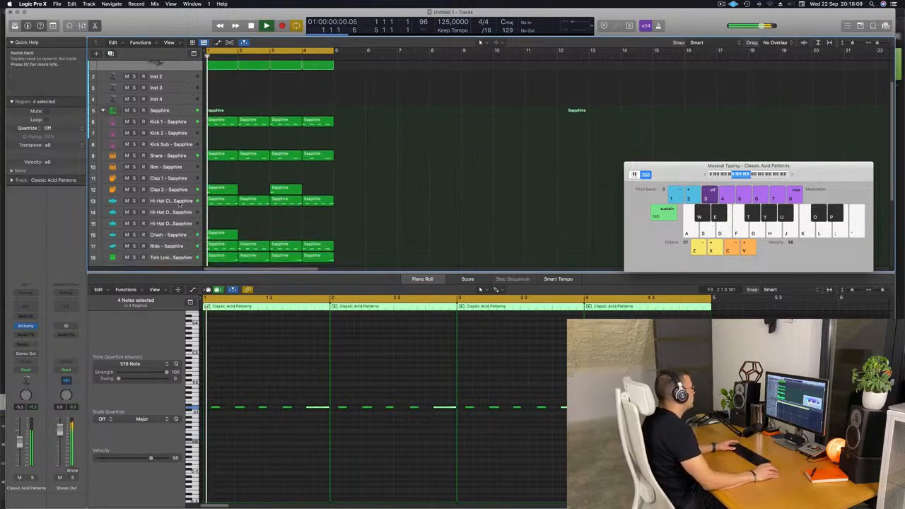
left_click(185, 154)
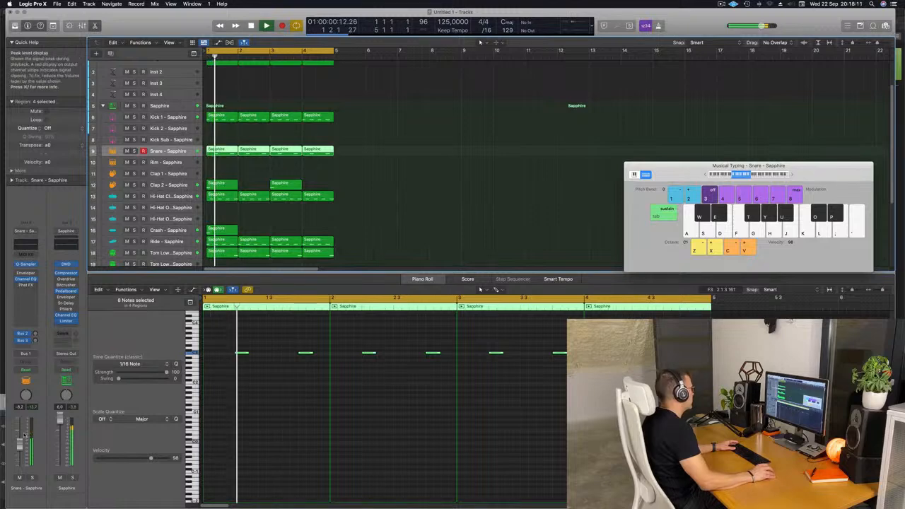
left_click(174, 185)
left_click(176, 198)
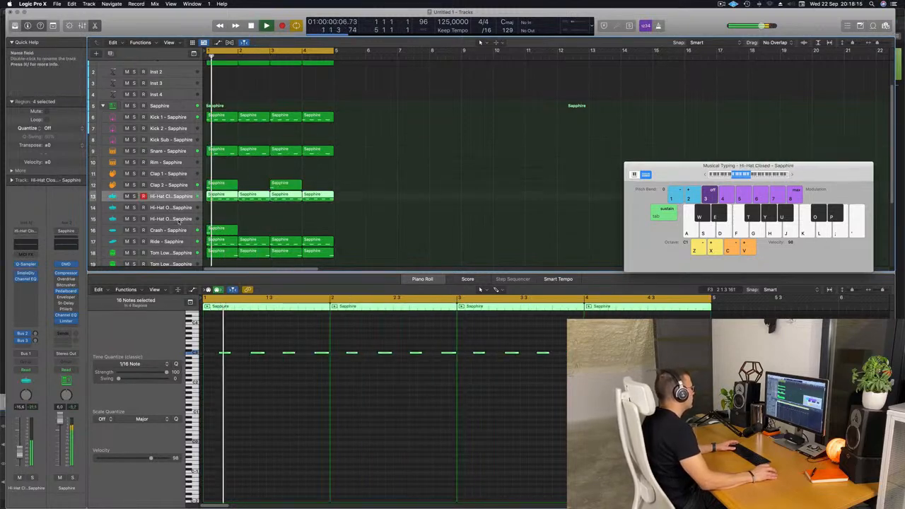
Raise the Ride track's Bus 2 reverb send and set its volume to about -21.0 dB
left_click(185, 243)
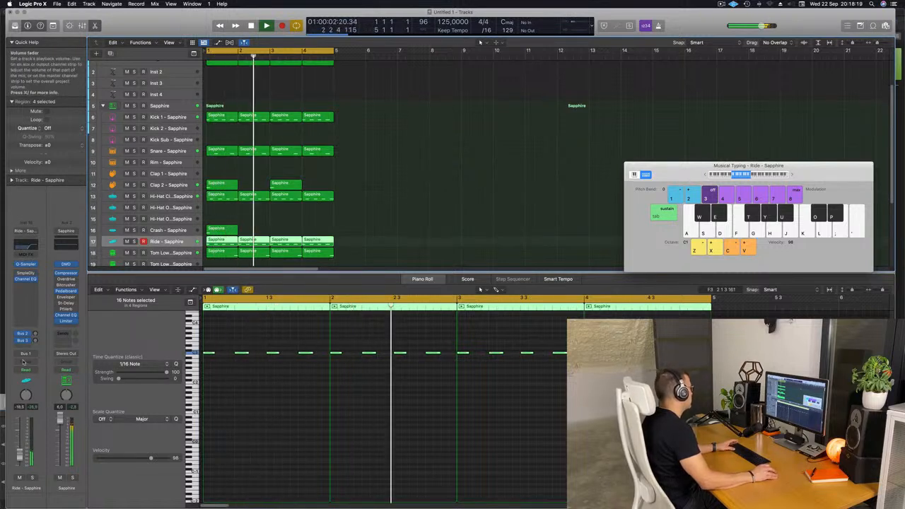
key("space")
key("space")
left_click_drag(35, 333, 40, 318)
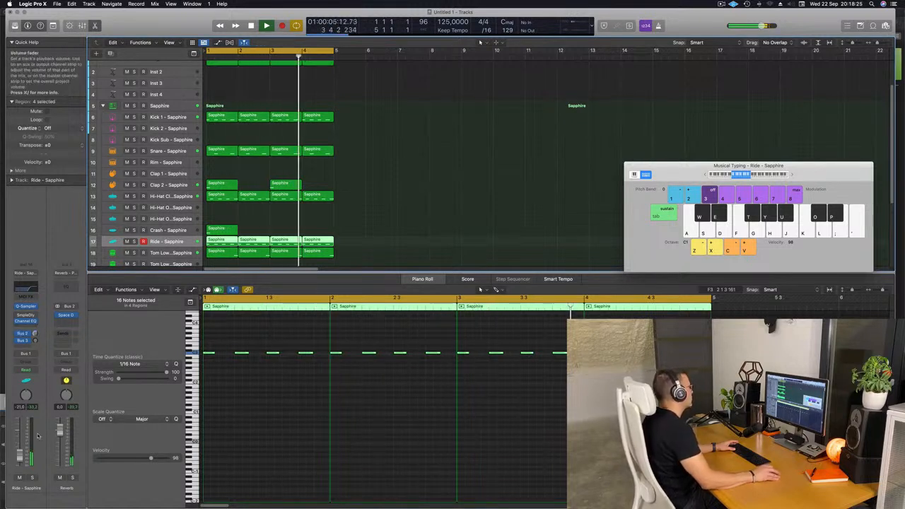
Reopen the Alchemy instrument on the Classic Acid Patterns track and place its window clear of the mix controls
scroll(367, 129, "up", 1)
scroll(368, 129, "up", 5)
left_click(158, 91)
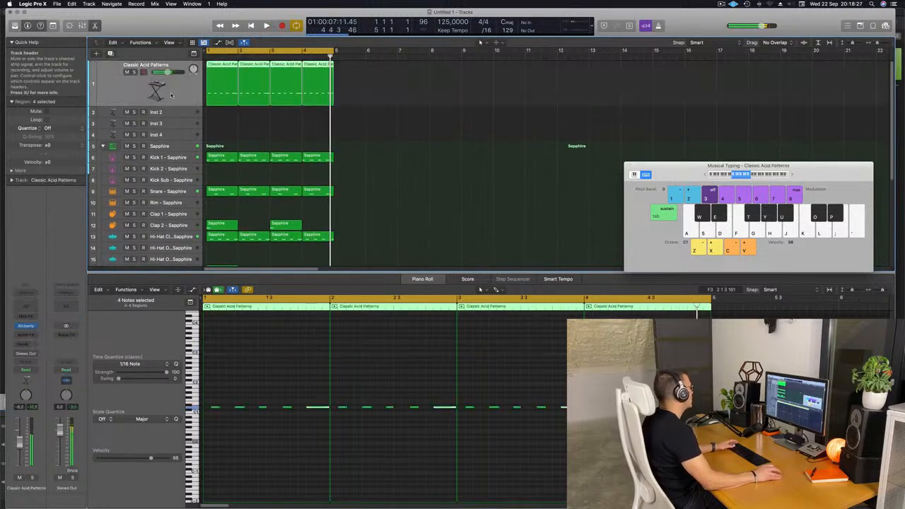
left_click(26, 326)
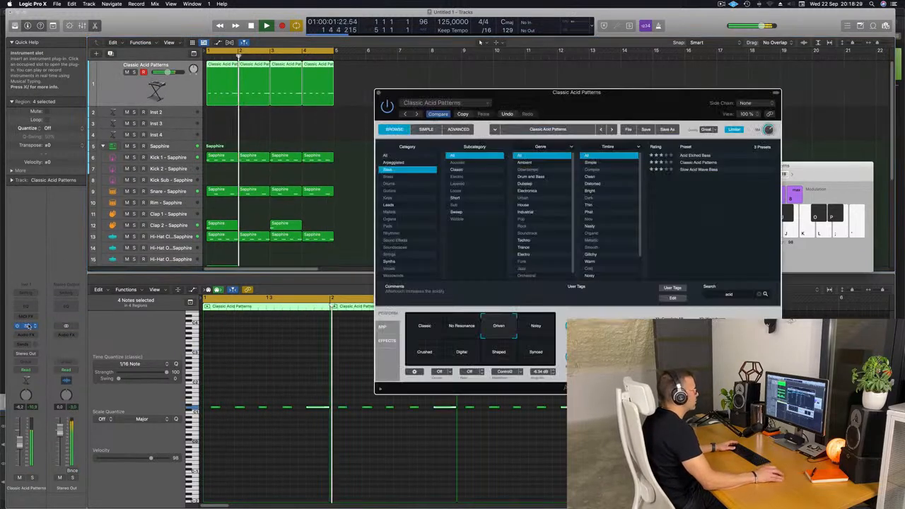
left_click_drag(592, 94, 472, 97)
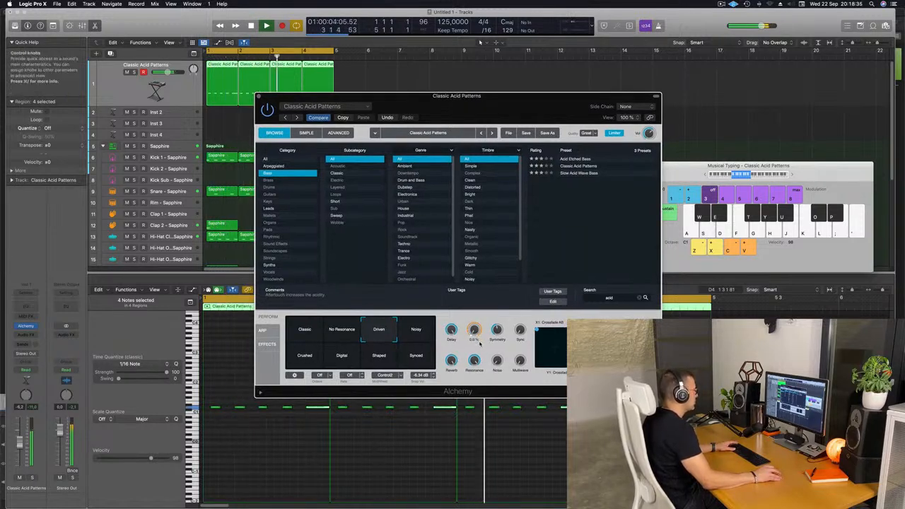
Audition Alchemy's Transform pad snapshots and settle on a morph between Driven, Noisy, Shaped and Synced
left_click(405, 335)
left_click(416, 352)
left_click(419, 333)
left_click(419, 351)
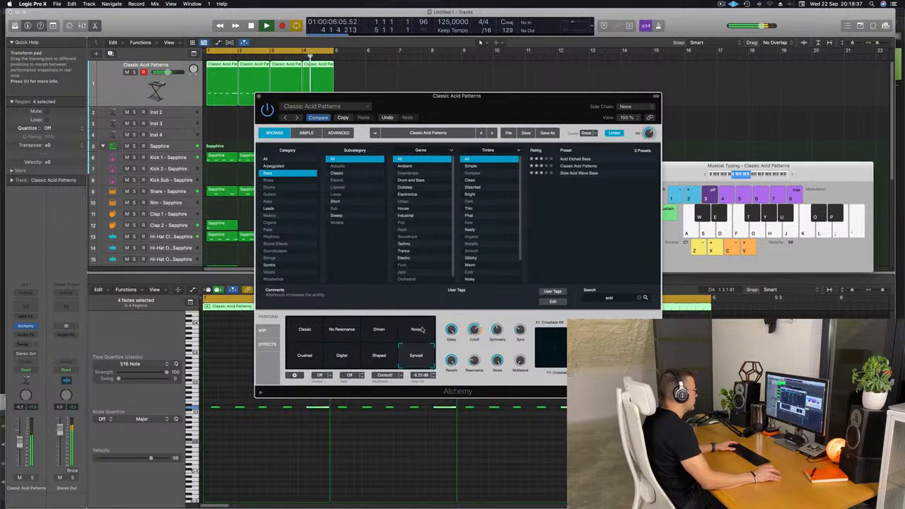
left_click(425, 331)
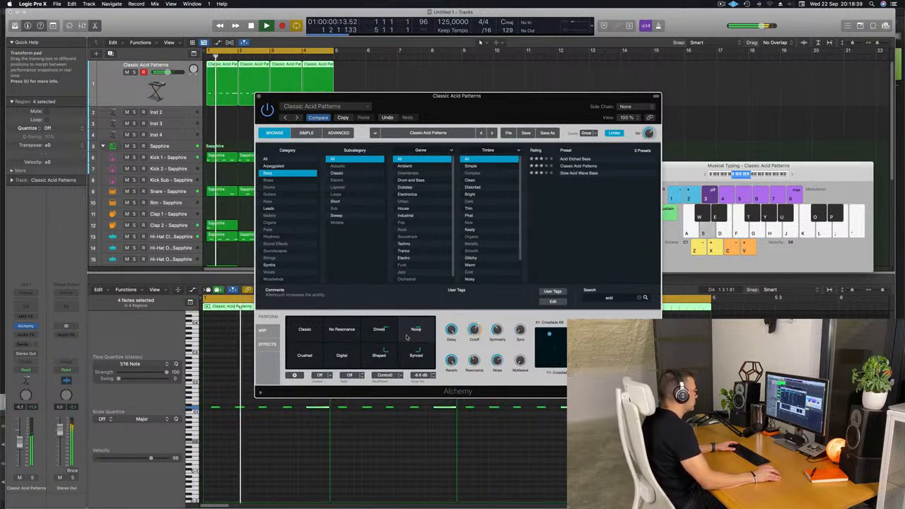
left_click_drag(425, 329, 306, 343)
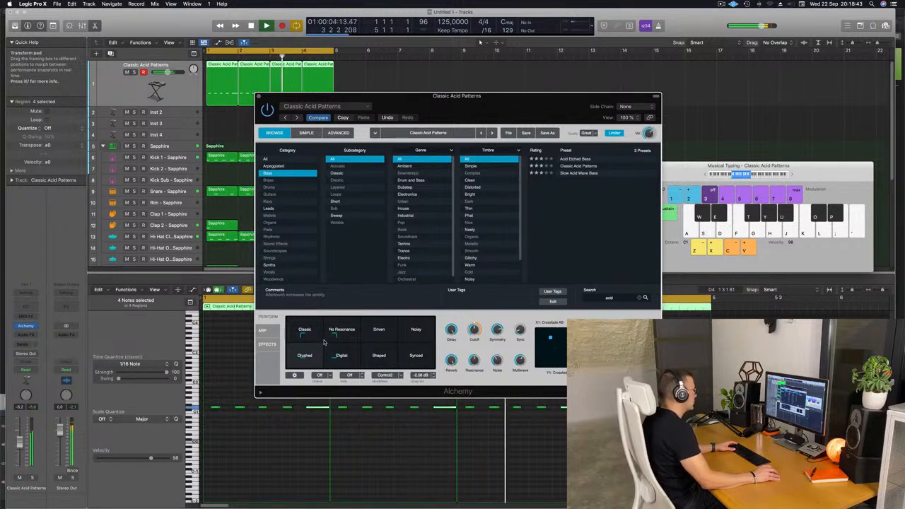
left_click_drag(335, 343, 364, 342)
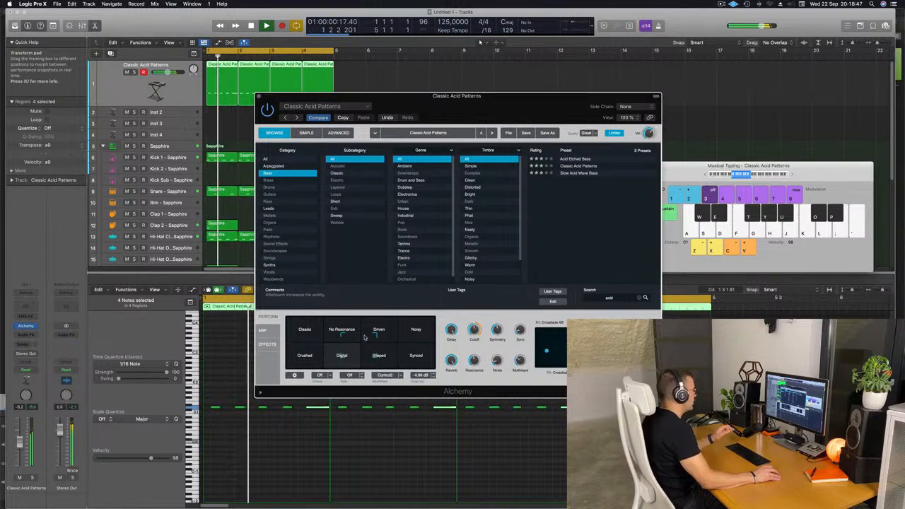
left_click(309, 322)
left_click_drag(299, 322, 398, 342)
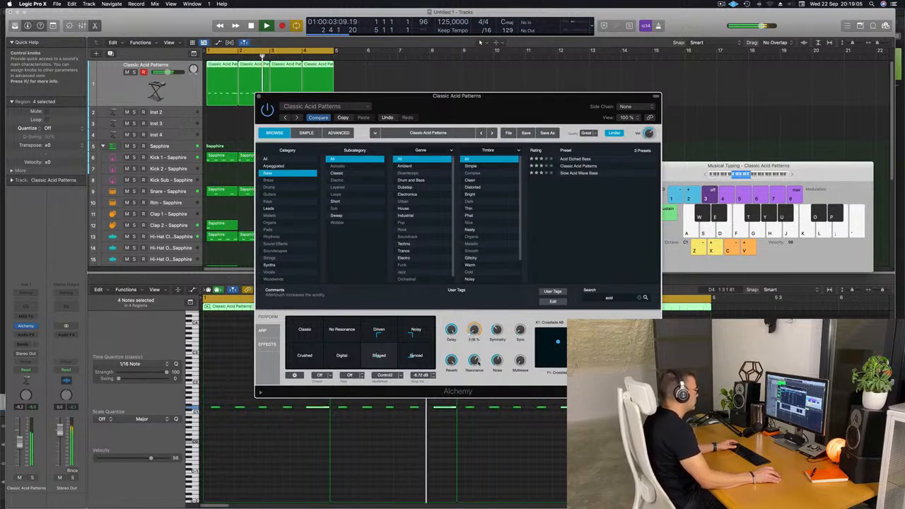
Insert a stereo Compressor on the Classic Acid Patterns track and side-chain it to Kick 1 - Sapphire (Inst 5)
left_click_drag(481, 111, 581, 162)
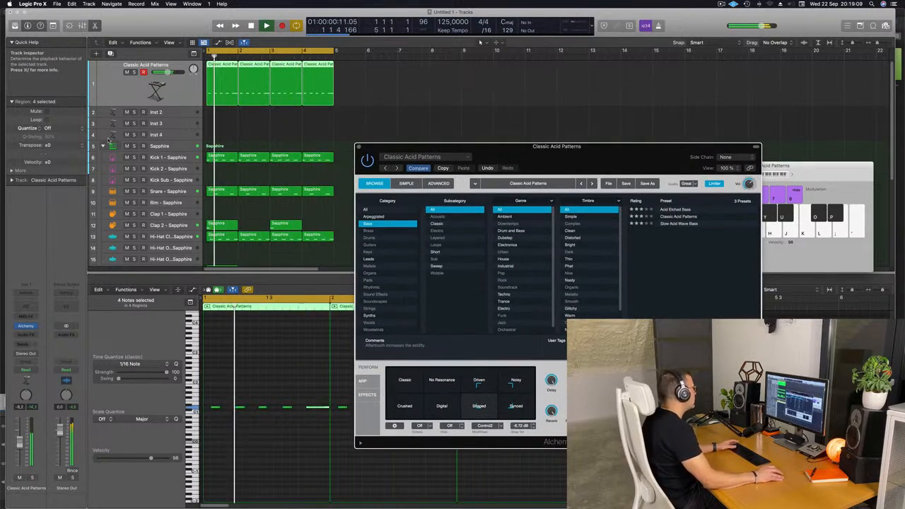
left_click(26, 335)
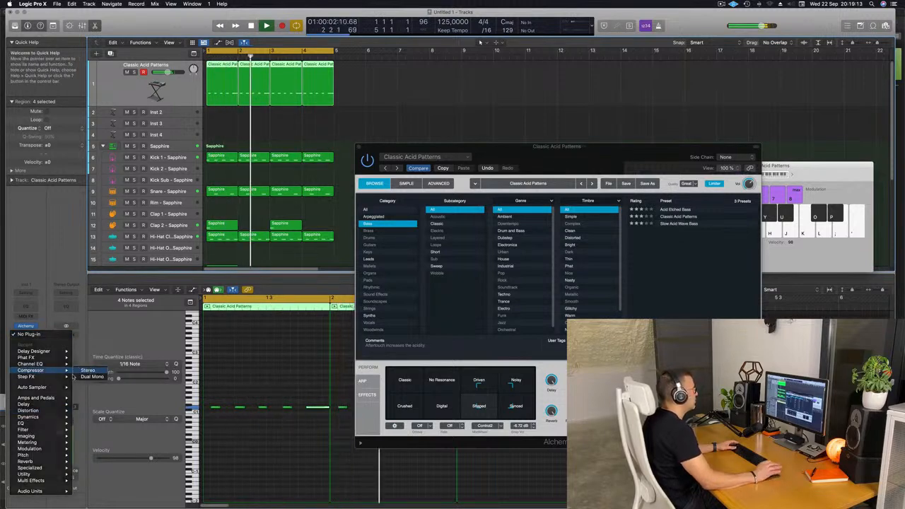
left_click(92, 371)
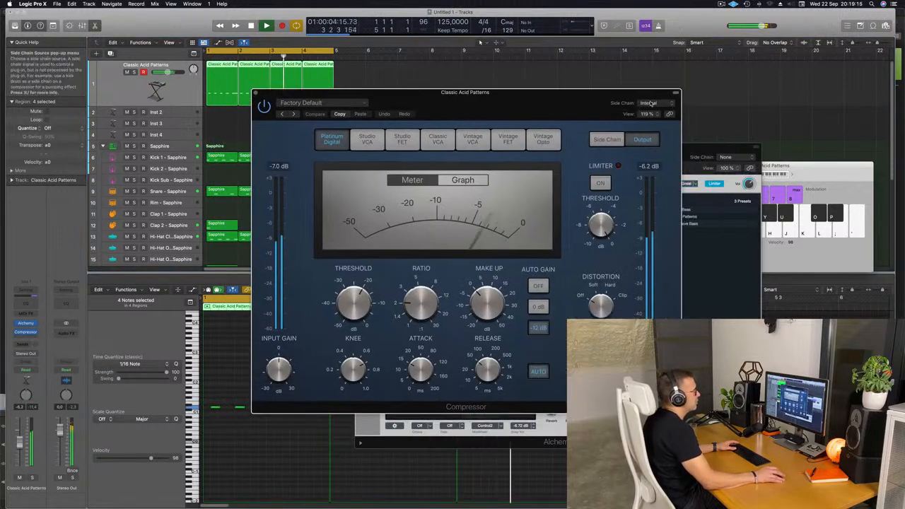
mouse_move(661, 122)
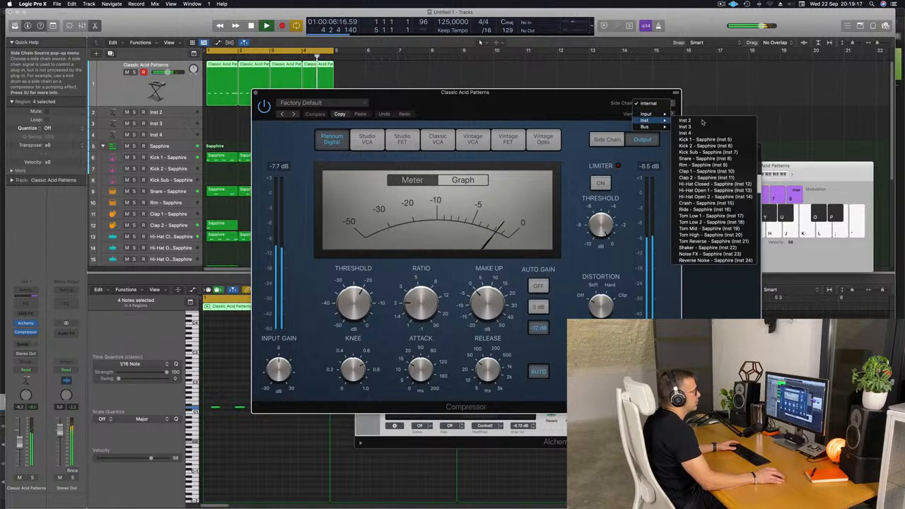
left_click(716, 140)
left_click_drag(544, 102, 647, 127)
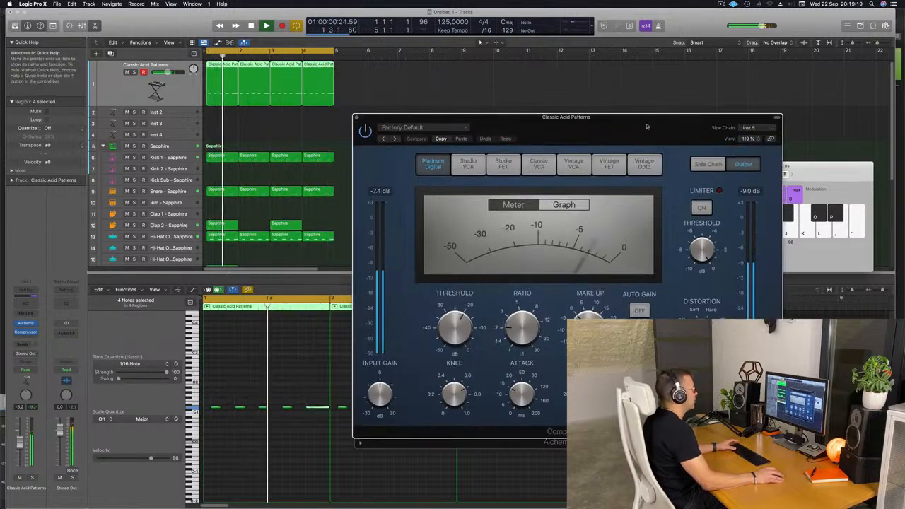
left_click_drag(556, 117, 468, 110)
Turn off the Compressor's auto release, set release to 5.0 ms, raise the ratio and set the threshold to about -17.5 dB
left_click(553, 389)
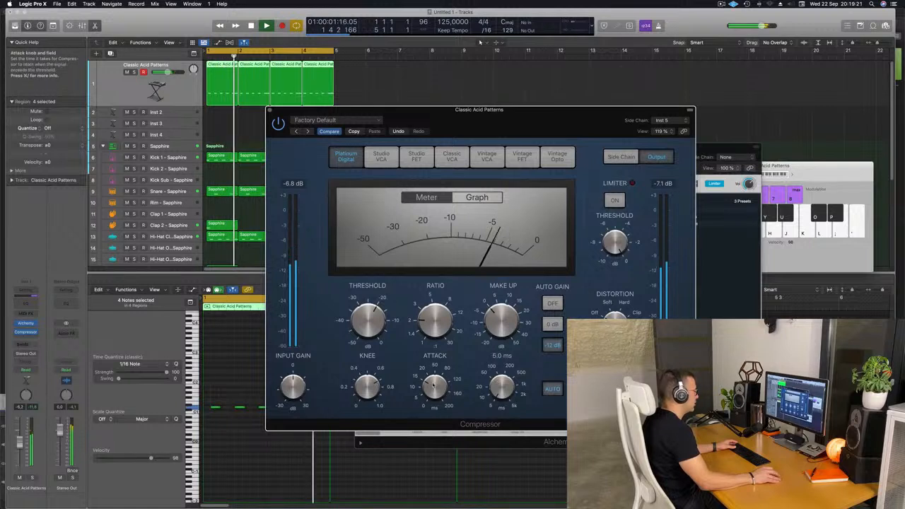
left_click_drag(436, 312, 444, 296)
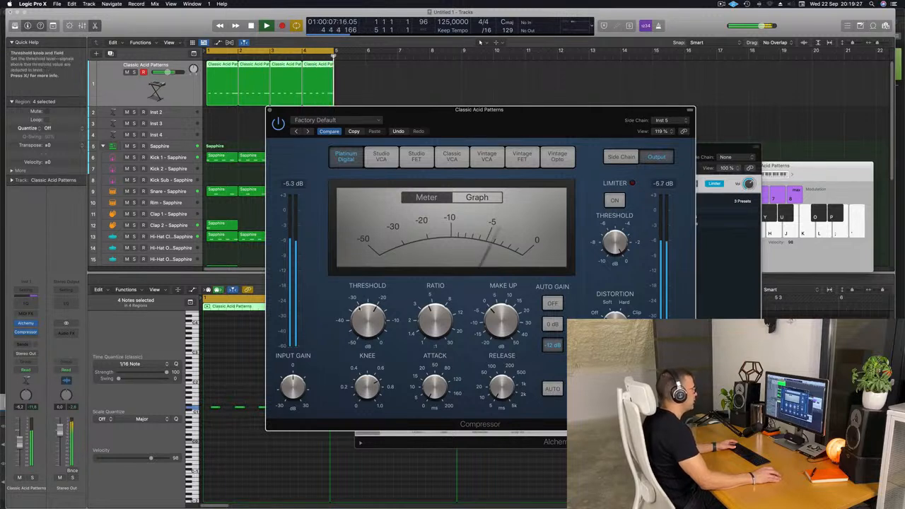
left_click_drag(370, 319, 371, 324)
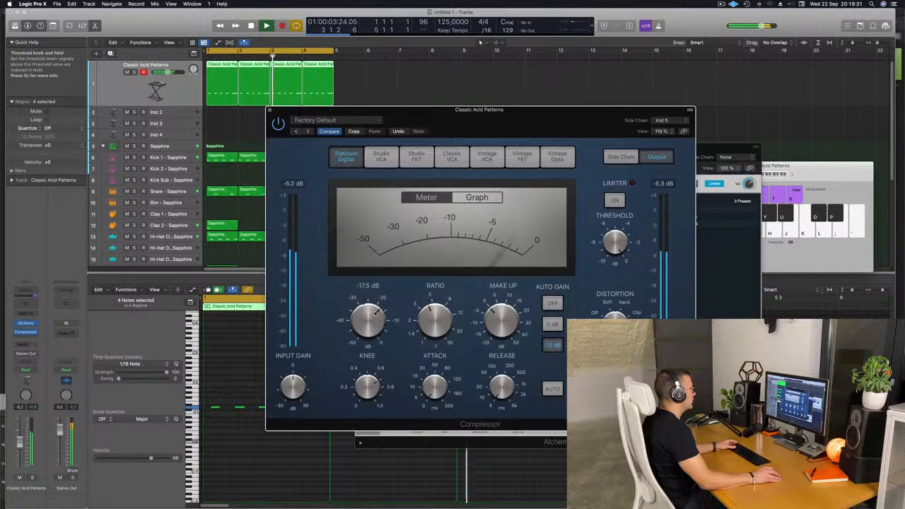
left_click_drag(523, 124, 493, 143)
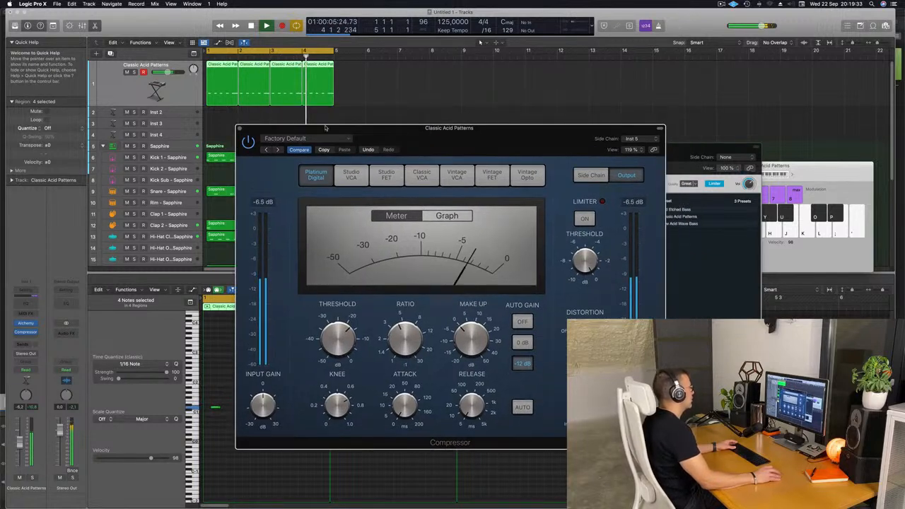
left_click(240, 130)
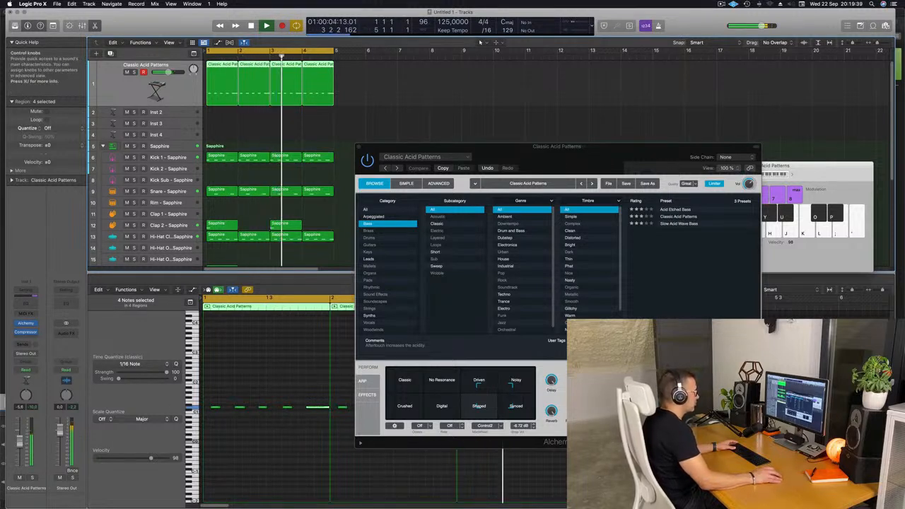
Fine-tune the bass's Alchemy control knobs and Transform pad, keeping the morph between Driven, Noisy, Shaped and Synced, and close the instrument
left_click_drag(587, 381, 587, 374)
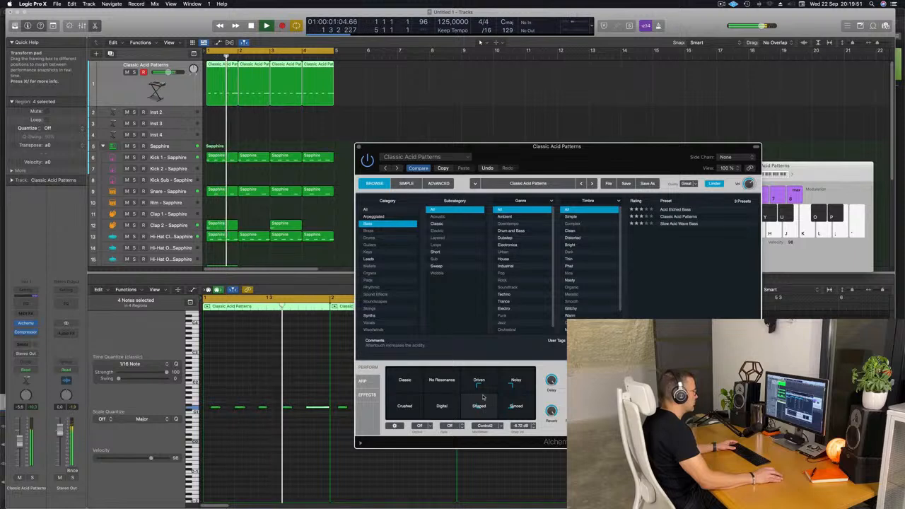
left_click(422, 412)
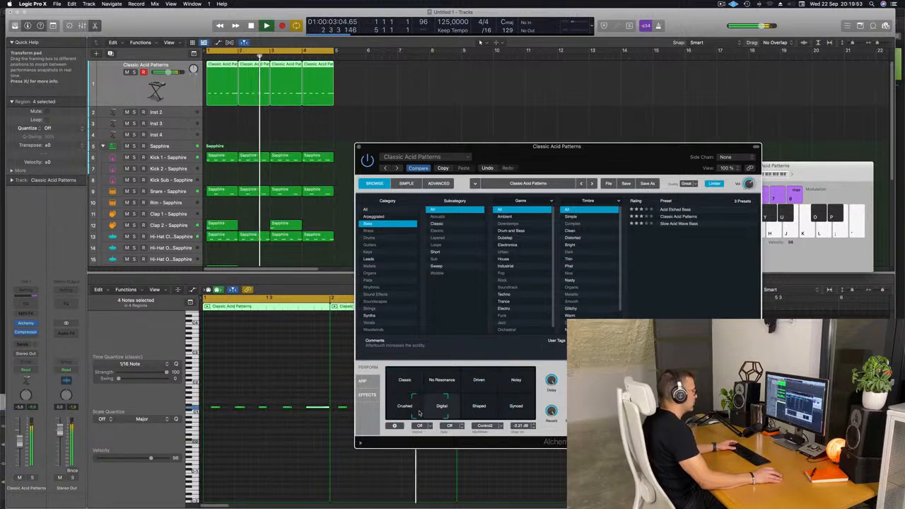
left_click(486, 410)
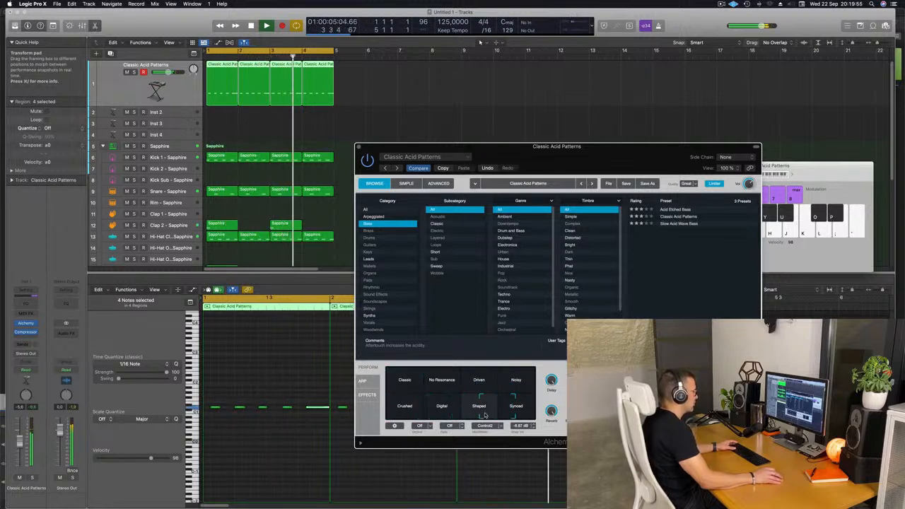
mouse_move(488, 411)
left_mouse_down()
mouse_move(489, 392)
mouse_move(486, 413)
mouse_move(485, 400)
left_mouse_up()
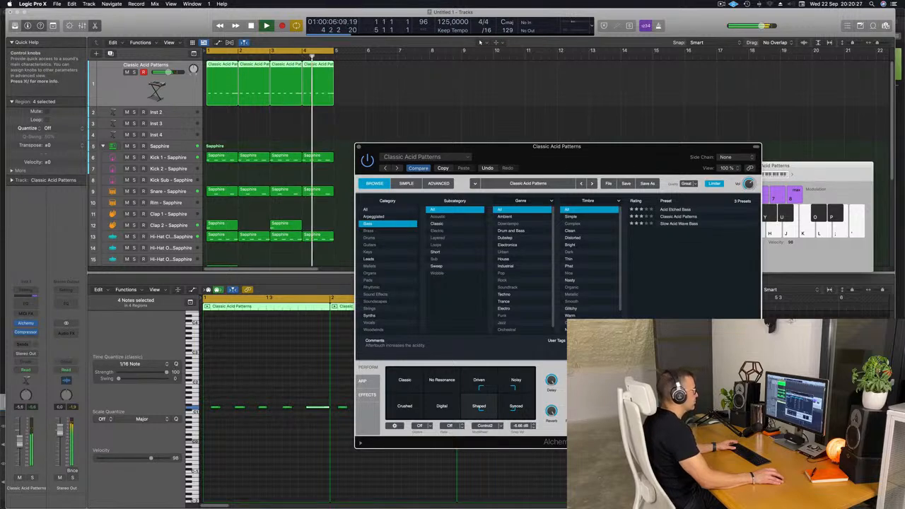
left_click_drag(359, 147, 353, 153)
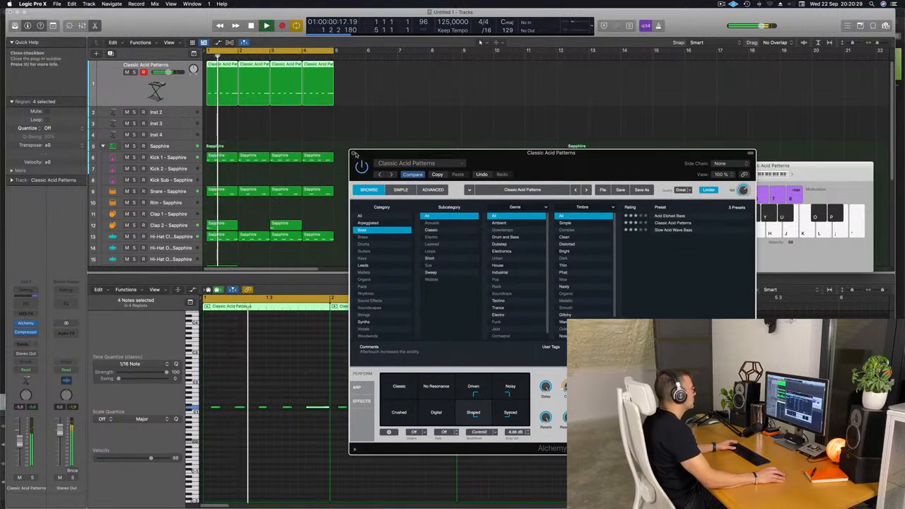
left_click(355, 154)
Repeat all four-bar bass and drum regions until they fill sixteen bars, and extend the cycle range to bar 17
left_click(174, 115)
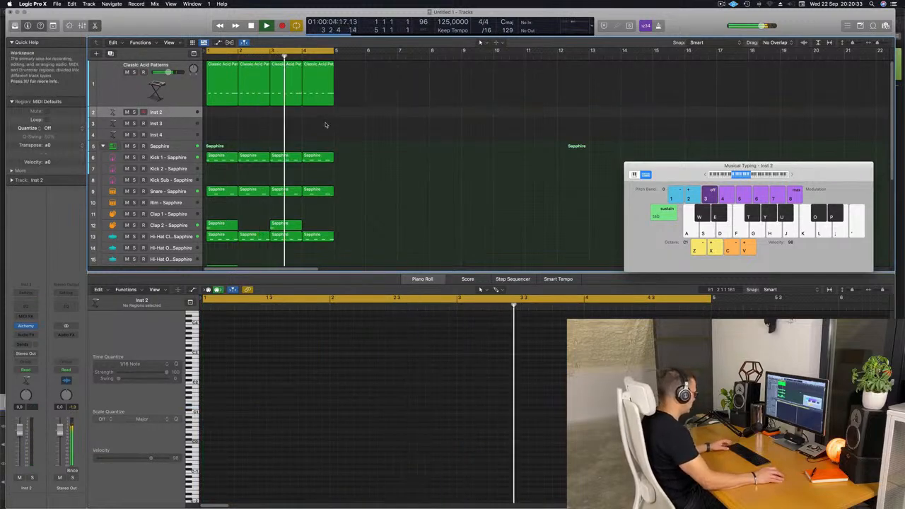
key("super+a")
key("super+r")
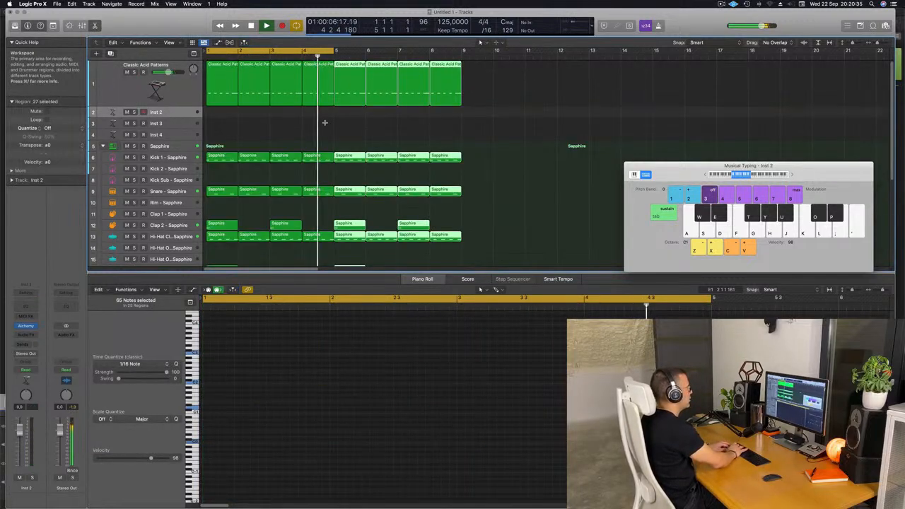
key("super+r")
key("super+r")
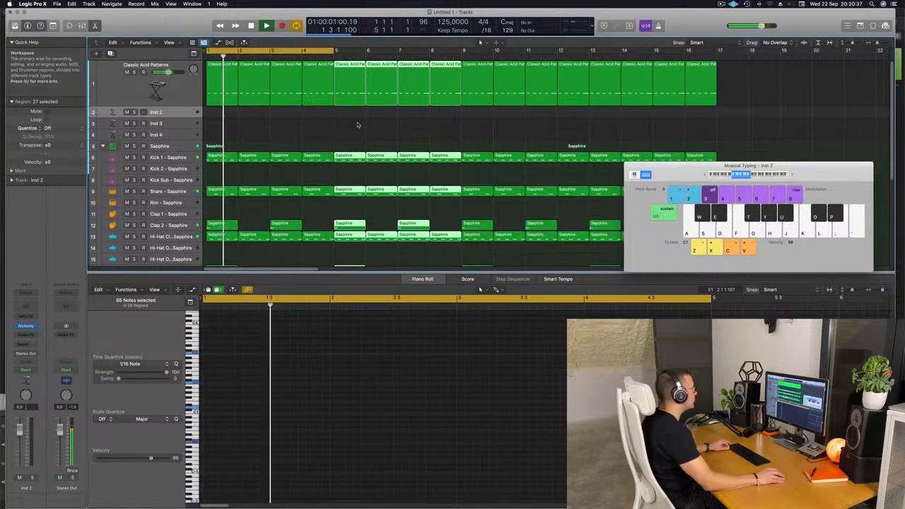
key("super+Left")
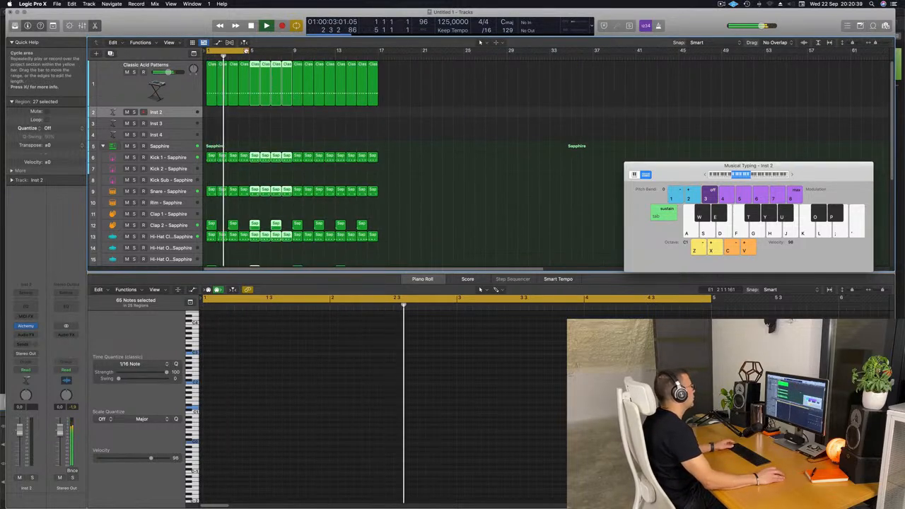
left_click_drag(245, 51, 381, 51)
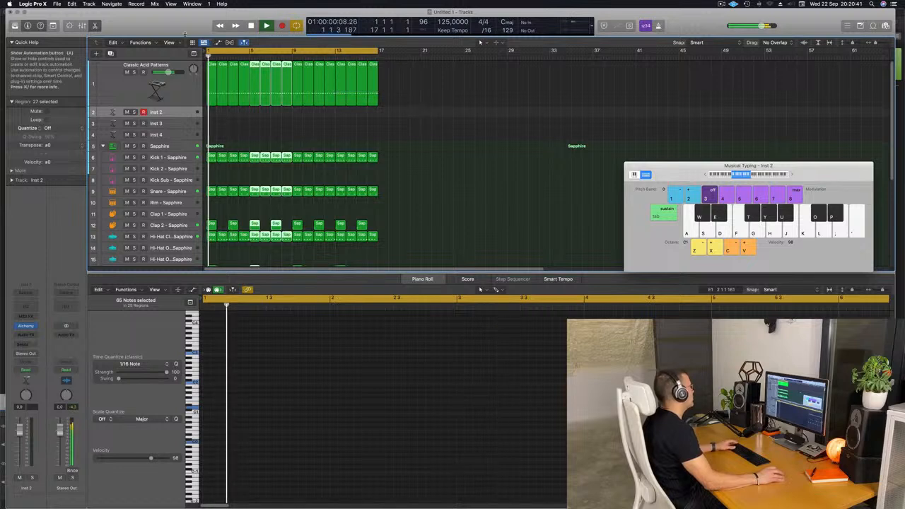
Show the secondary ruler above the arrangement and enlarge the Inst 2 track's height
left_click(169, 42)
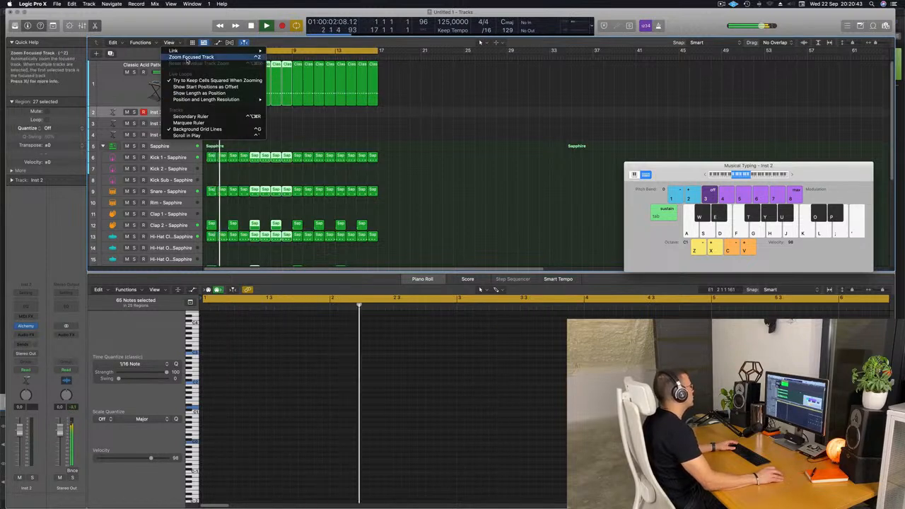
left_click(164, 56)
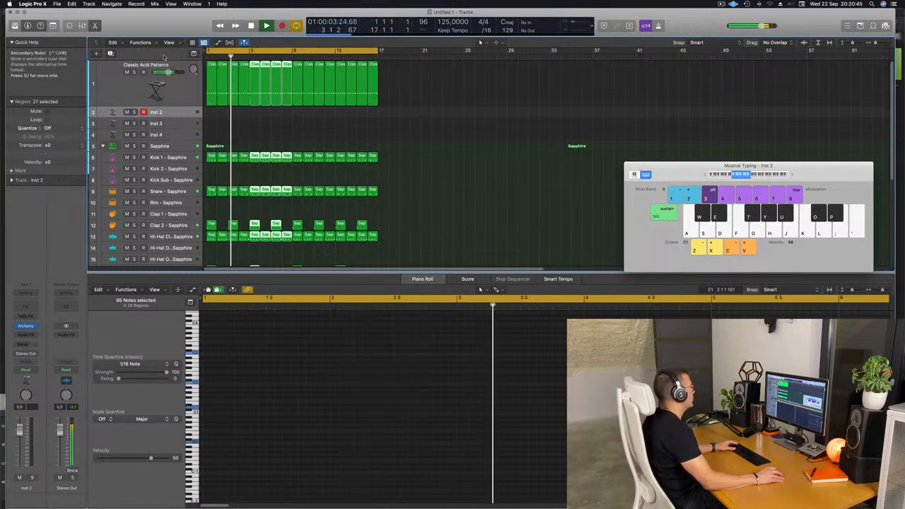
left_click(443, 143)
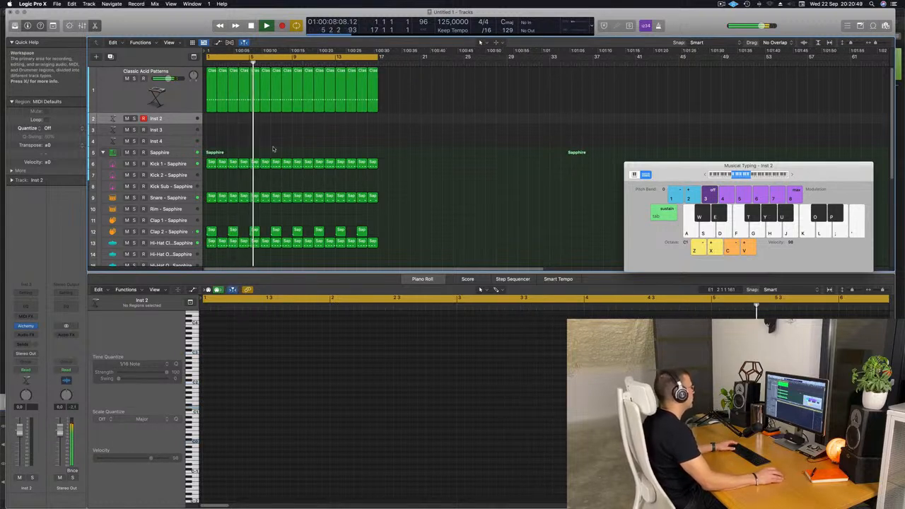
left_click_drag(173, 124, 173, 146)
key("Return")
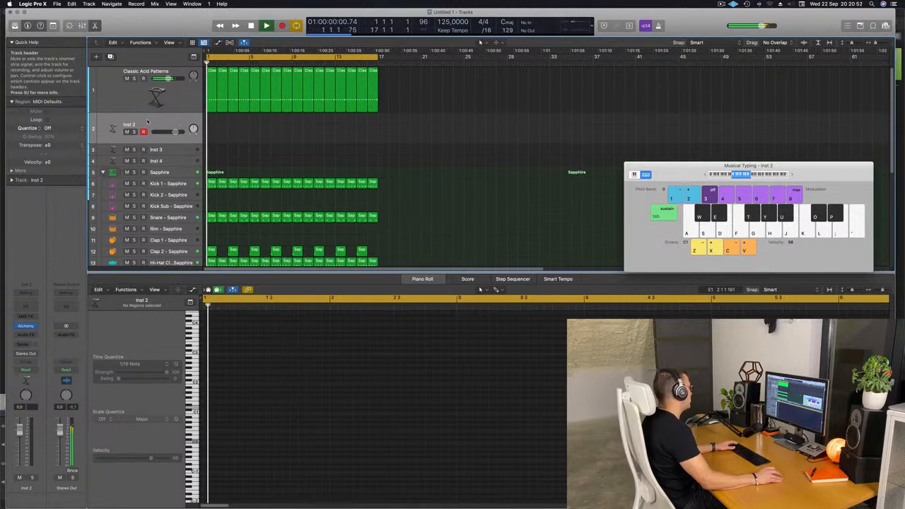
Open Alchemy on the Inst 2 track and load the Good Boy preset
left_click(23, 327)
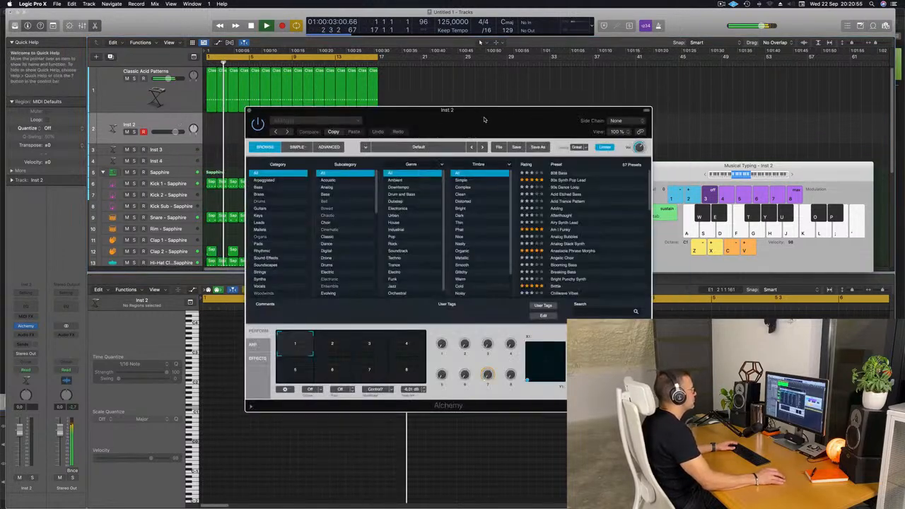
left_click_drag(485, 119, 434, 116)
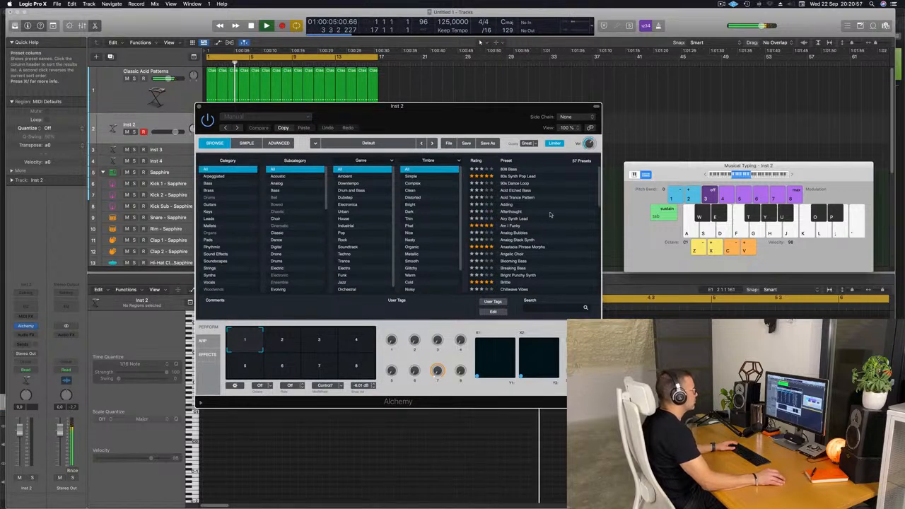
scroll(550, 215, "down", 5)
scroll(552, 215, "down", 2)
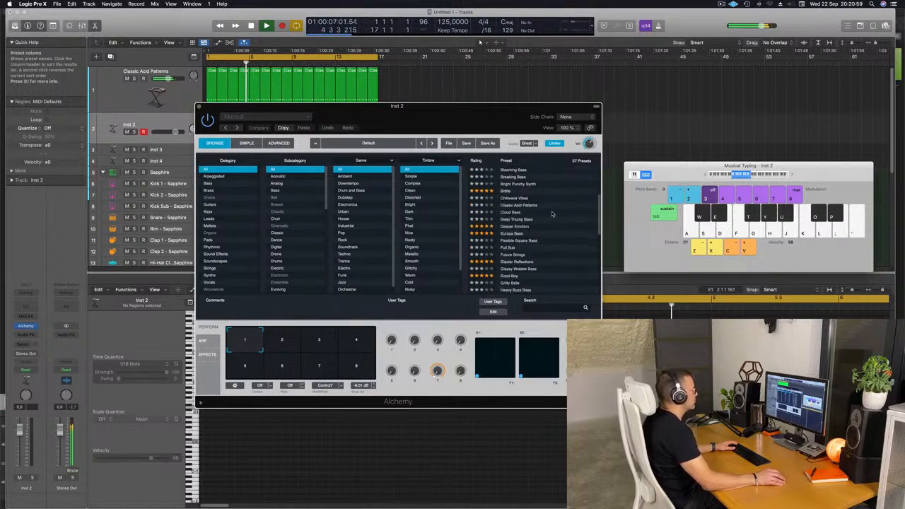
scroll(558, 228, "down", 1)
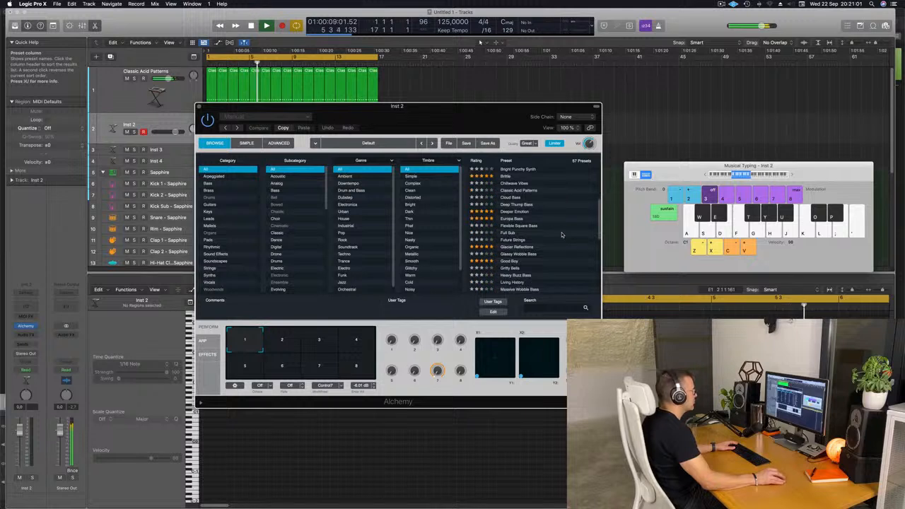
left_click(511, 262)
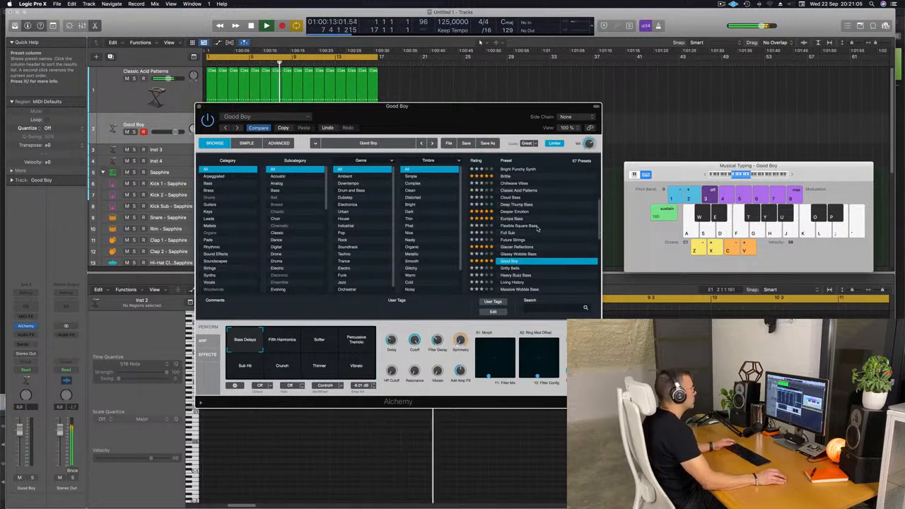
Lower the Good Boy track's volume to about -10.8 dB and raise the Musical Typing octave to C4
left_click_drag(658, 166, 549, 150)
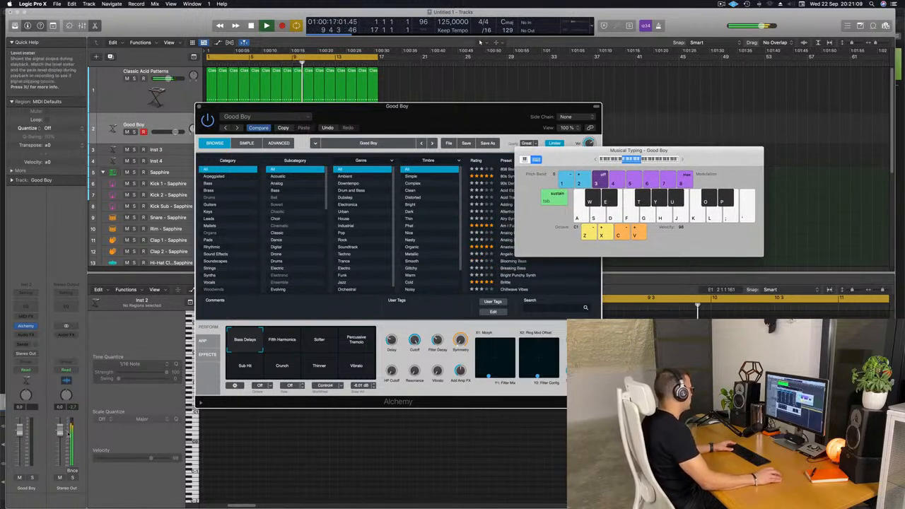
left_click_drag(20, 433, 19, 440)
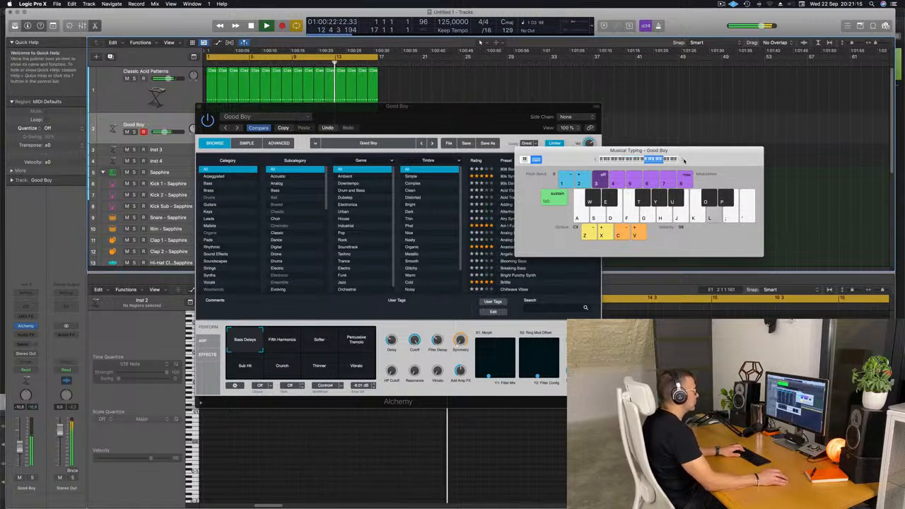
left_click_drag(613, 152, 718, 168)
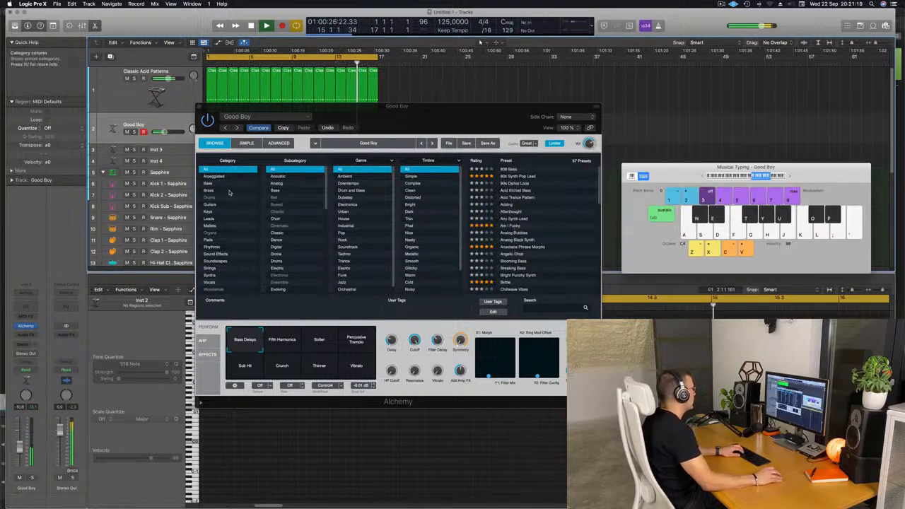
Load the Deeper Emotion preset from Alchemy's Pads category, audition it over the loop and raise the track's volume
left_click(207, 240)
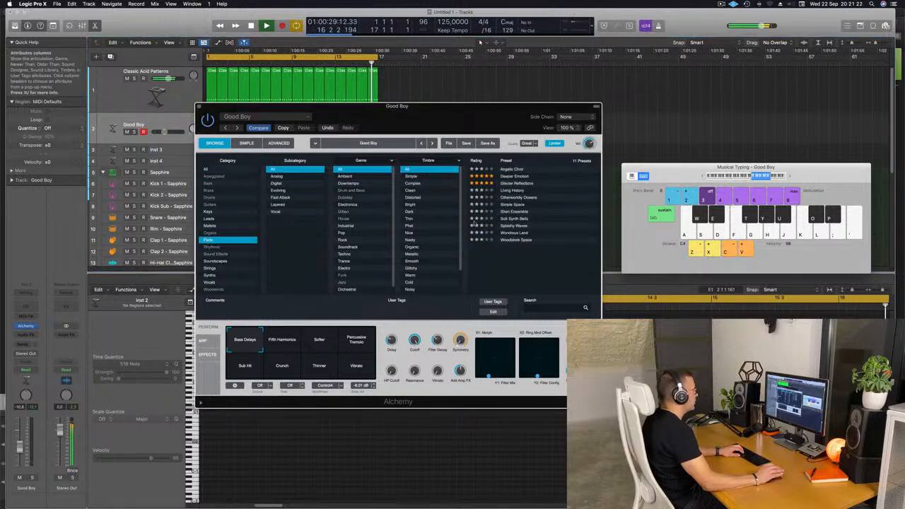
left_click(514, 176)
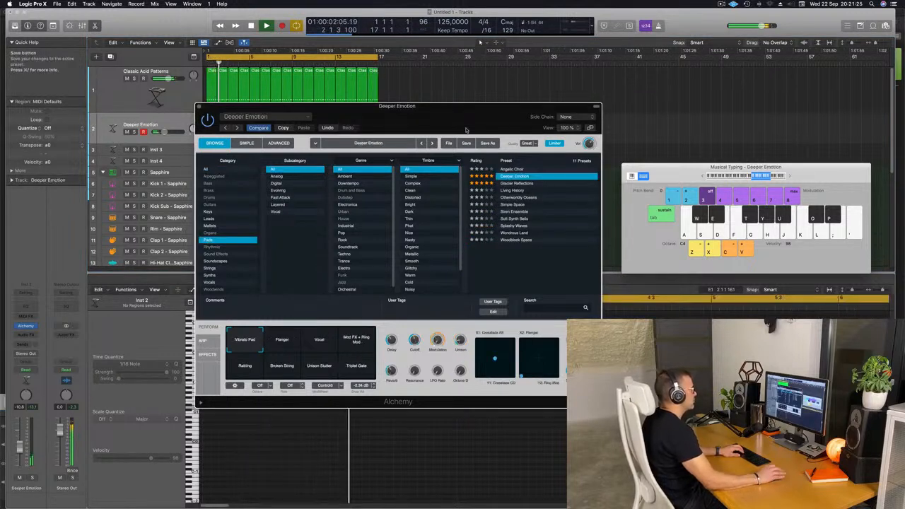
left_click_drag(462, 111, 568, 193)
key("l")
key("semicolon")
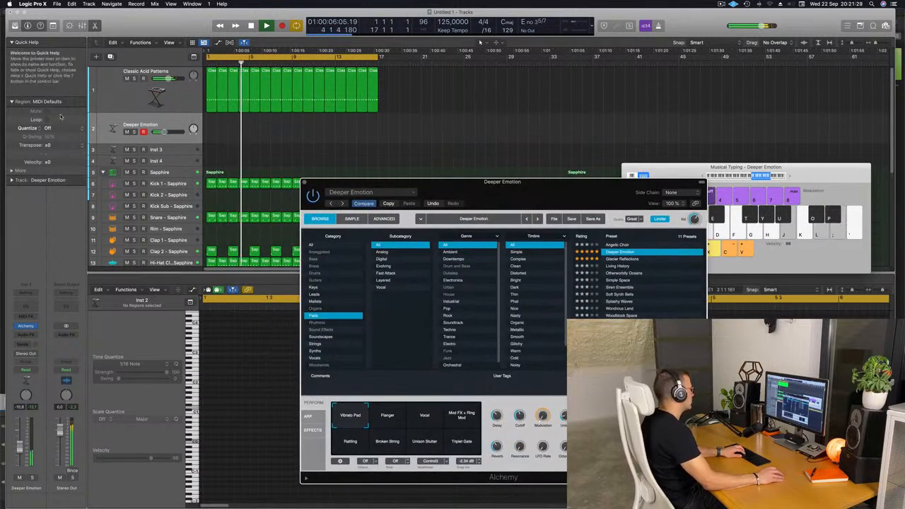
key("semicolon")
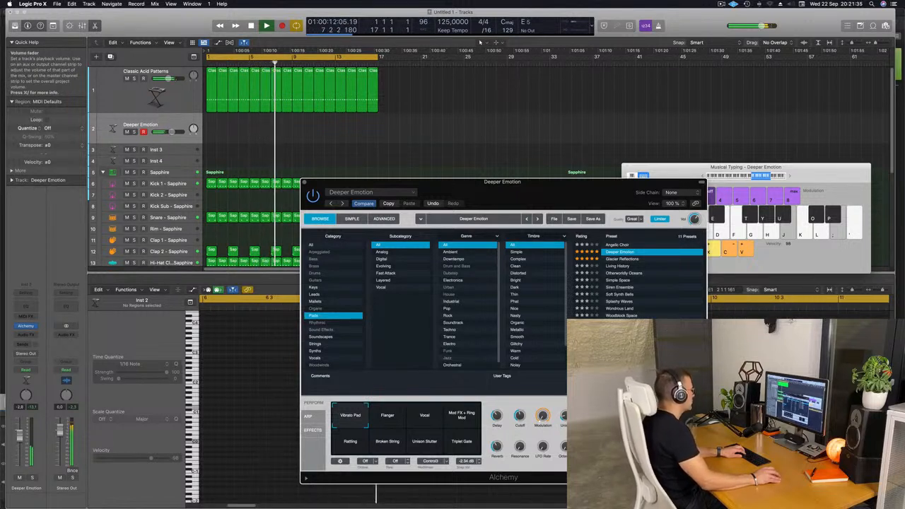
left_click(19, 433)
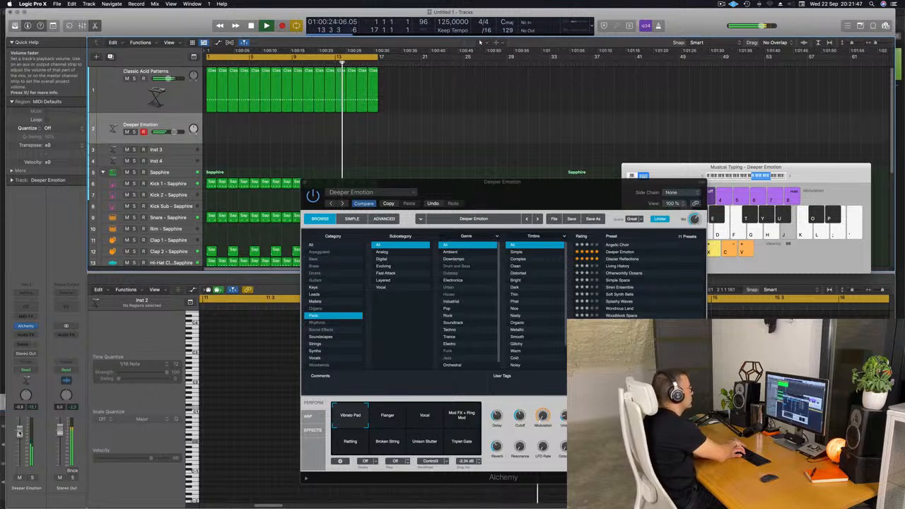
Record a Deeper Emotion melody over the looping arrangement and play it back
key("r")
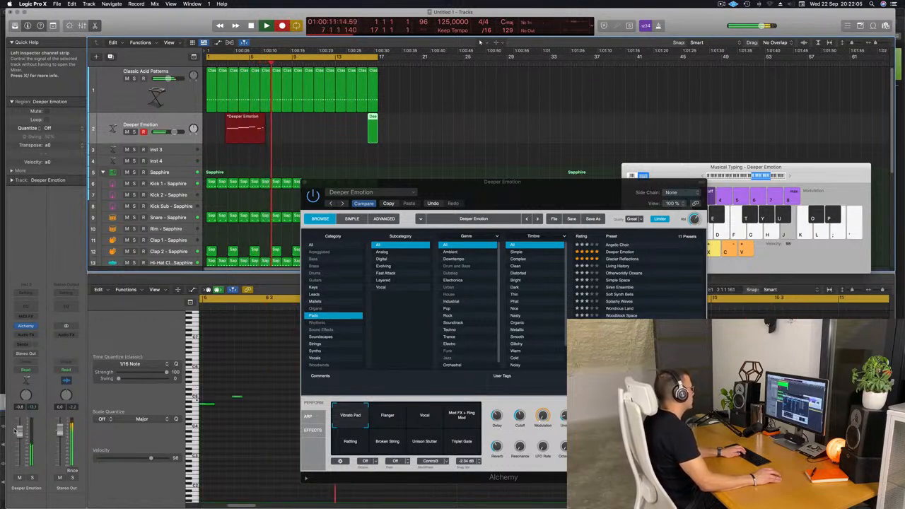
key("space")
key("space")
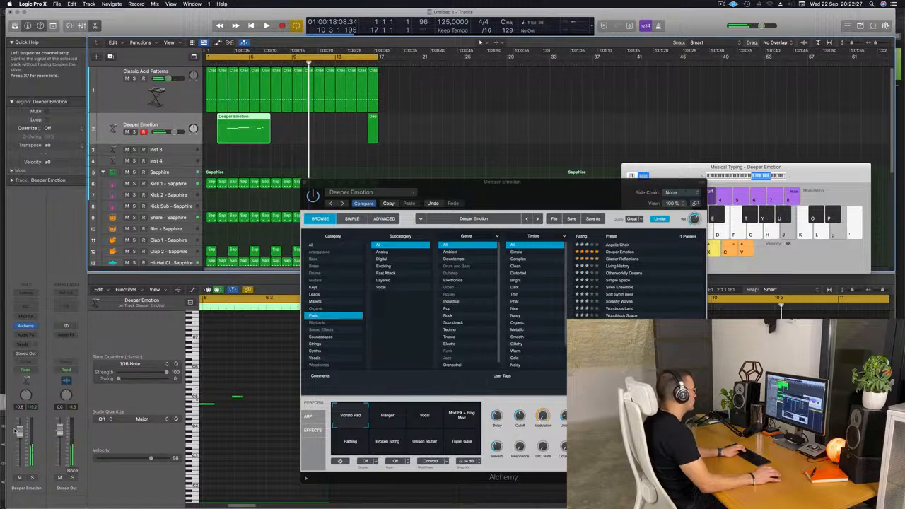
key("space")
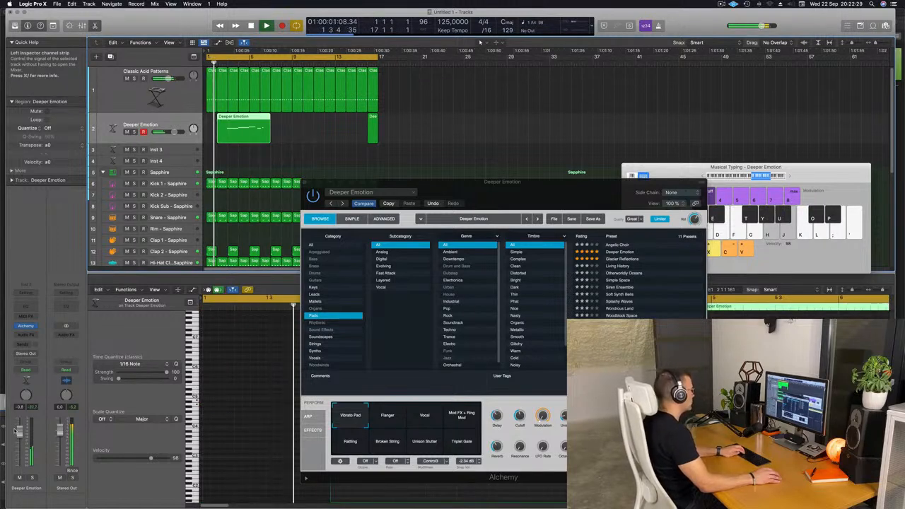
Delete the recorded Deeper Emotion melody region near the start of the track
left_click(790, 178)
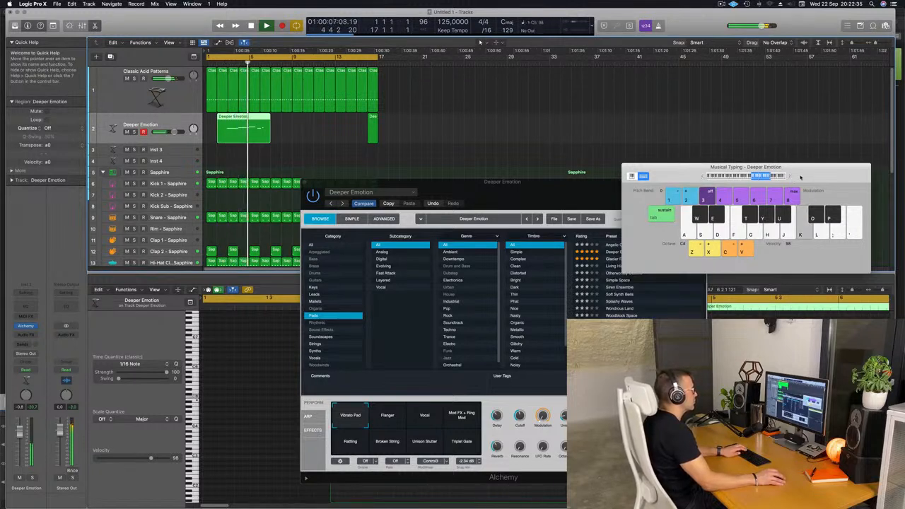
left_click_drag(532, 191, 589, 126)
left_click(241, 134)
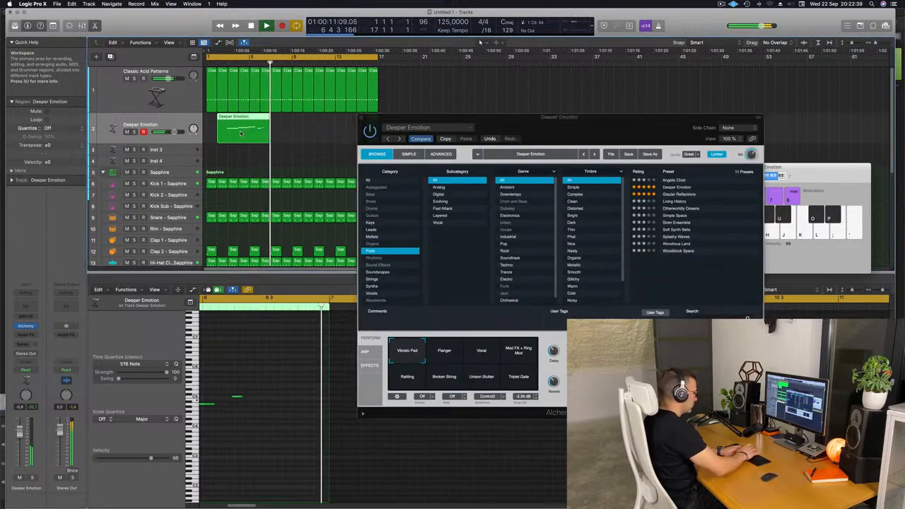
key("Delete")
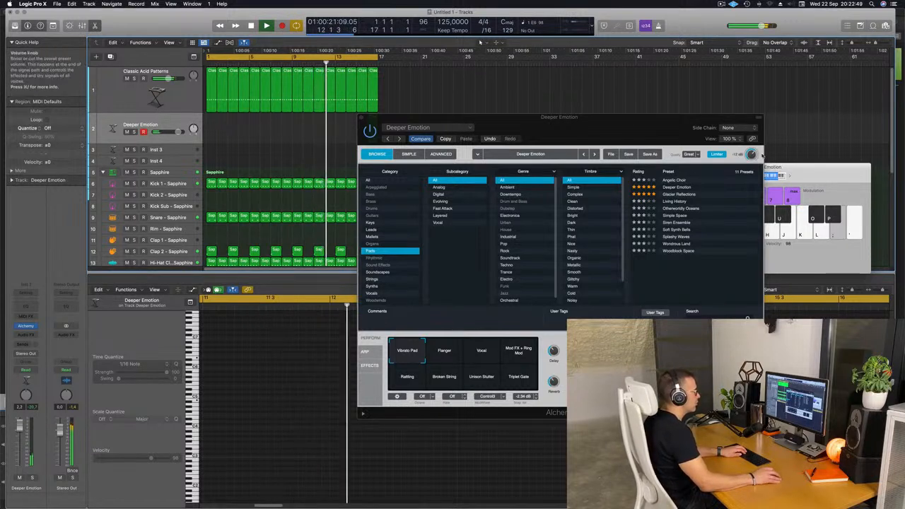
Adjust the Deeper Emotion preset's volume in Alchemy and move the instrument window clear of the regions
left_click(752, 154)
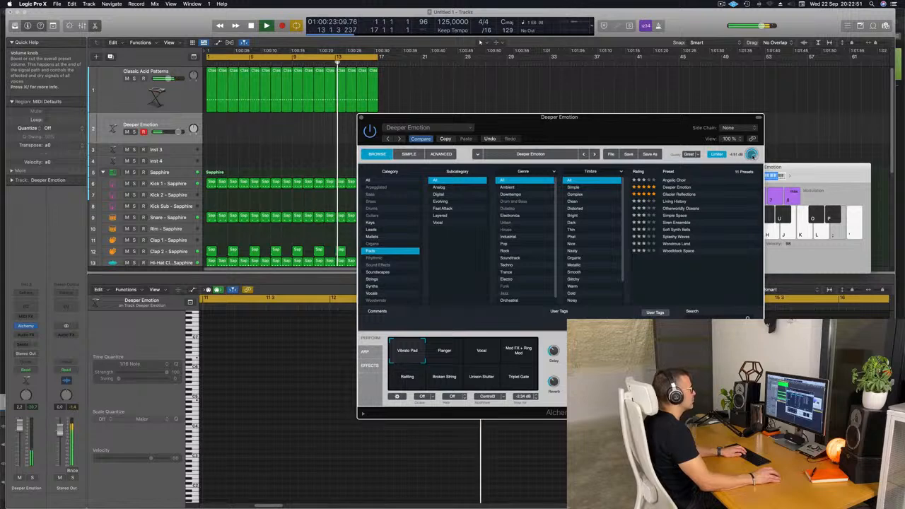
left_click_drag(614, 124, 703, 139)
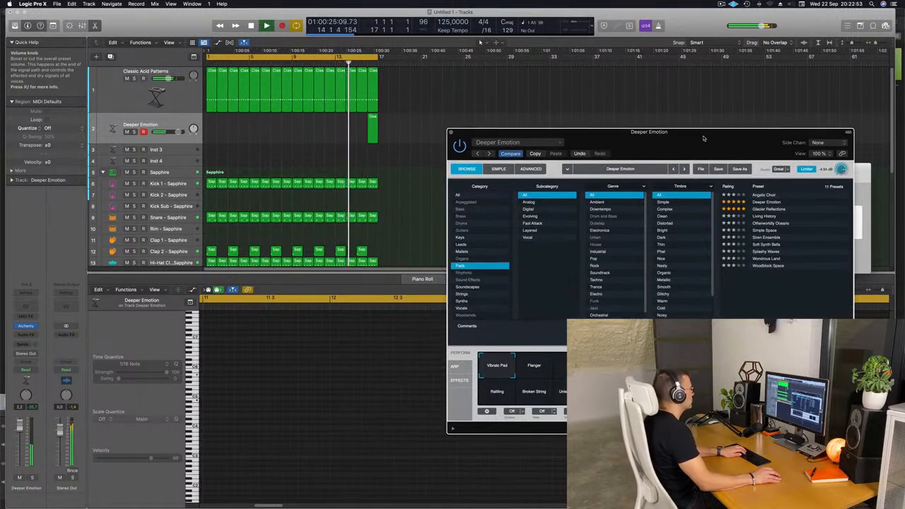
left_click_drag(704, 138, 637, 155)
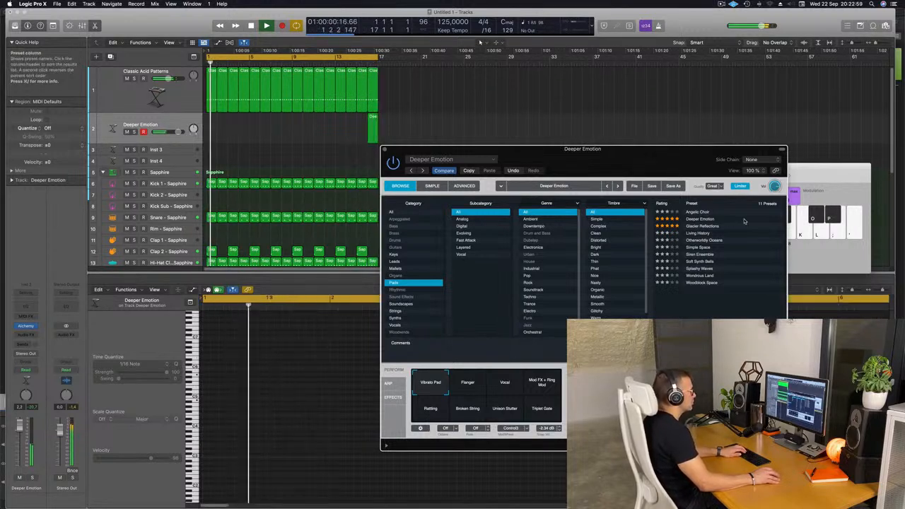
Load the Glacier Reflections pad preset and try different Transform pad positions around Droplets and Calving
left_click(702, 225)
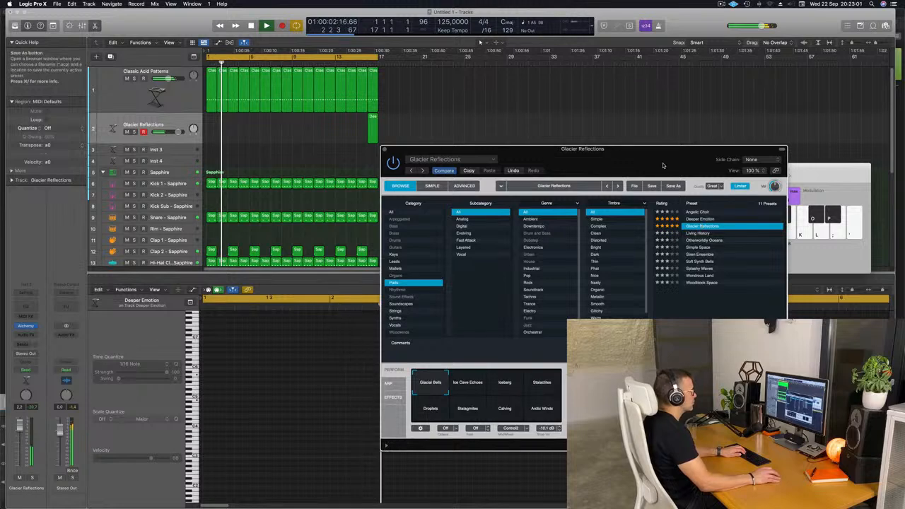
left_click_drag(657, 159, 714, 157)
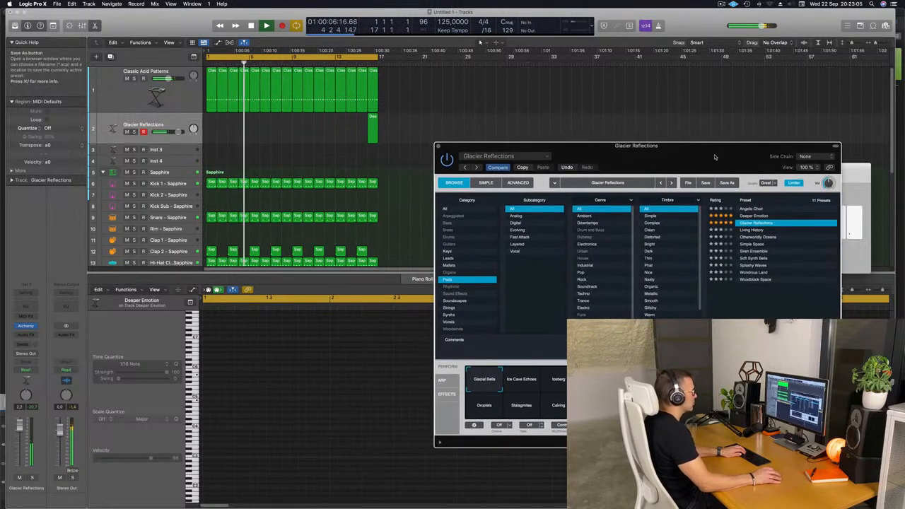
left_click(555, 368)
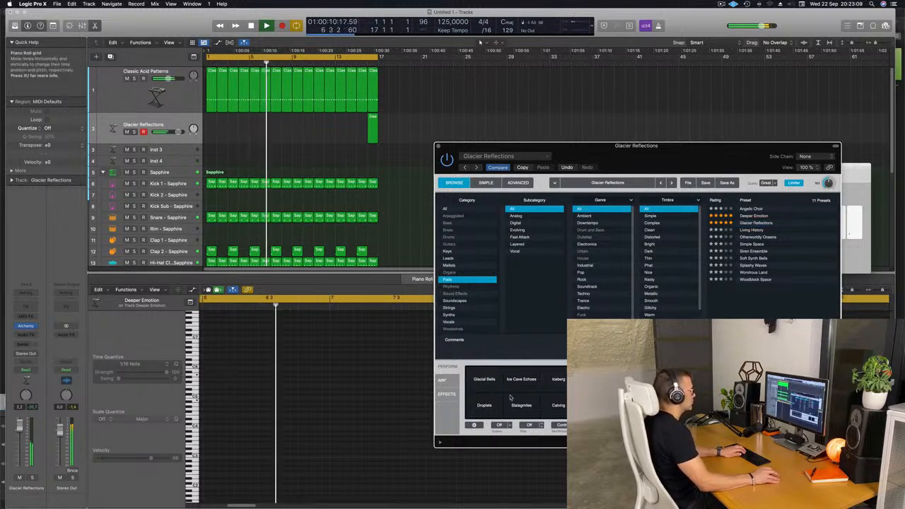
left_click(484, 405)
left_click(555, 405)
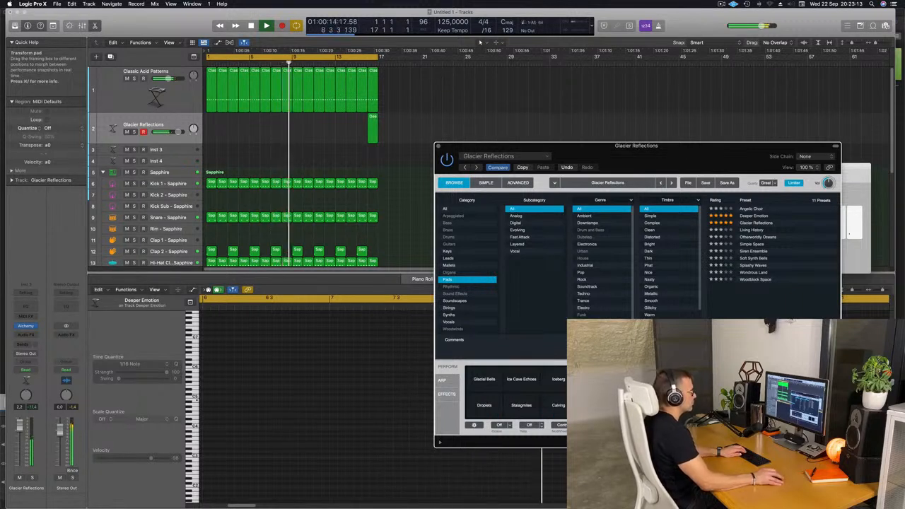
Load the Living History pad preset and bring up Musical Typing at a lower octave to audition it
left_click(755, 229)
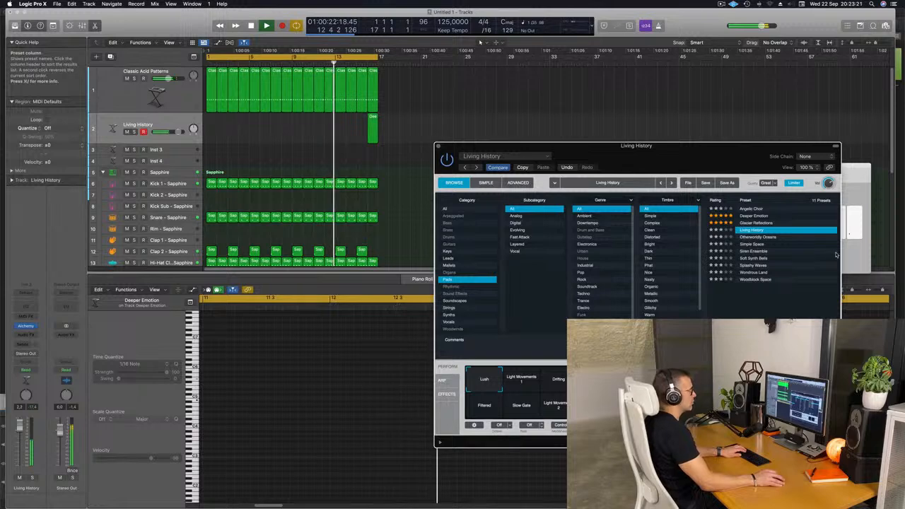
key("super+k")
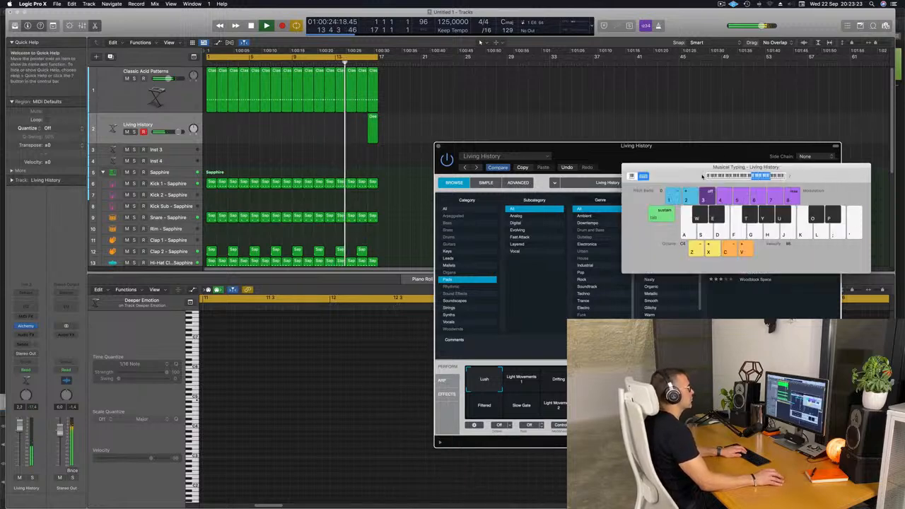
left_click_drag(689, 174, 461, 145)
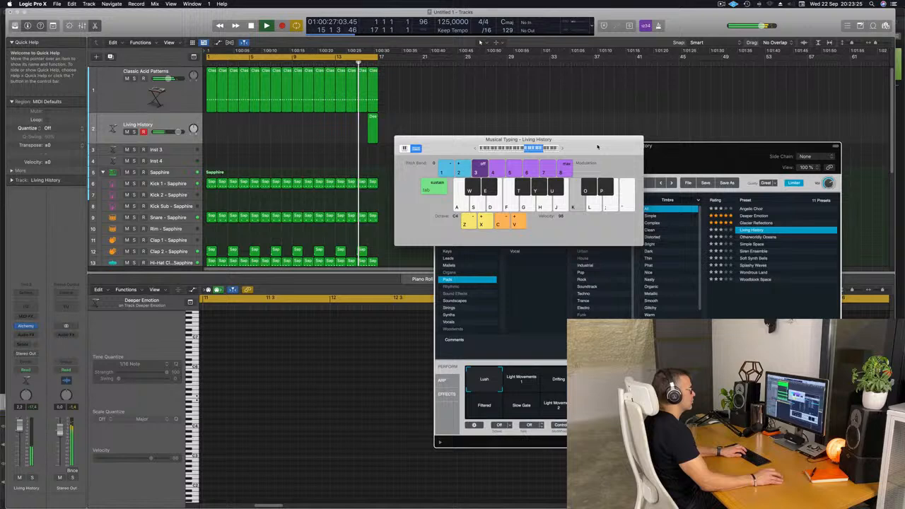
Load the Simple Space pad preset in Alchemy and lower the track's volume to about -2.0 dB
left_click(756, 244)
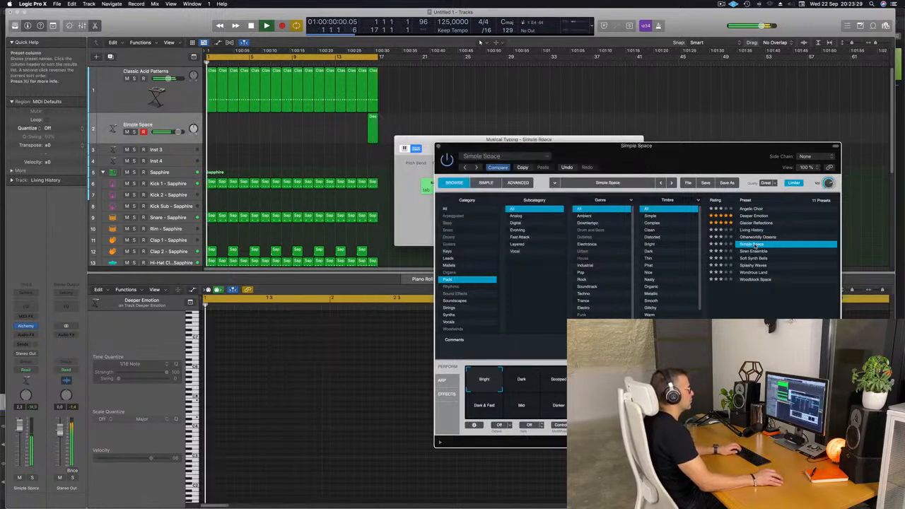
left_click_drag(707, 147, 811, 136)
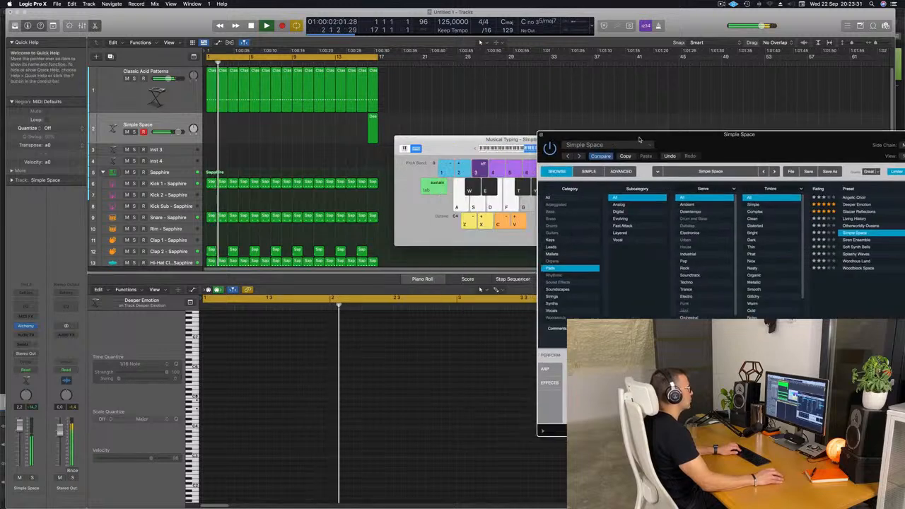
left_click(439, 149)
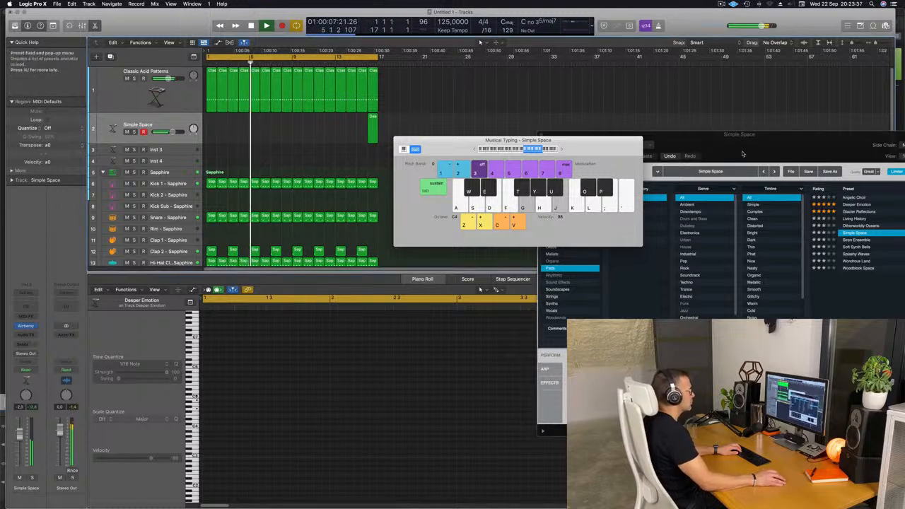
Move the Alchemy and Musical Typing windows clear of the regions and raise the keyboard octave to C5
left_click_drag(791, 161, 678, 186)
left_click(561, 149)
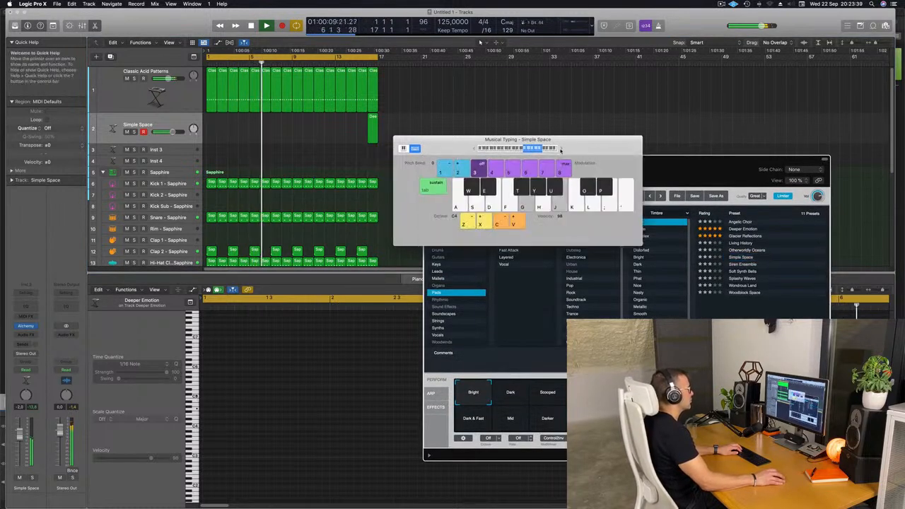
left_click_drag(561, 149, 676, 160)
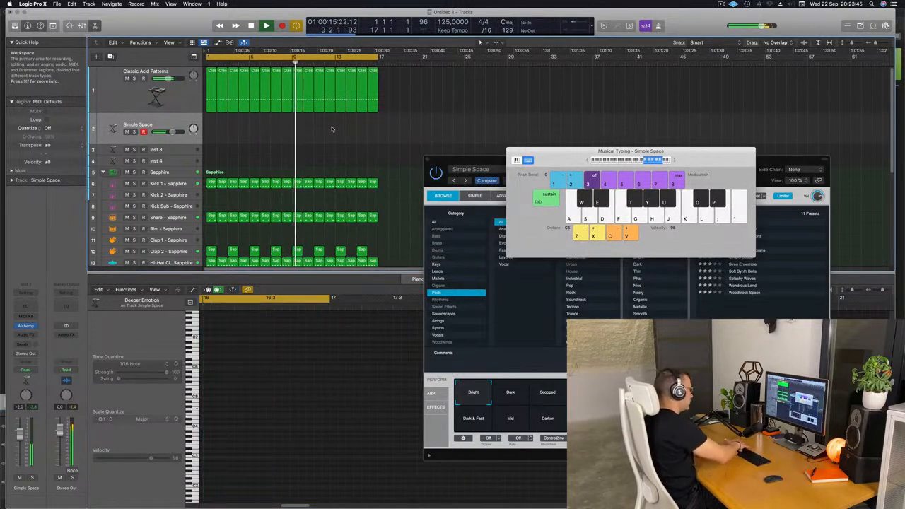
Record one long held pad note on the Simple Space track from bar 3 to about bar 7
key("r")
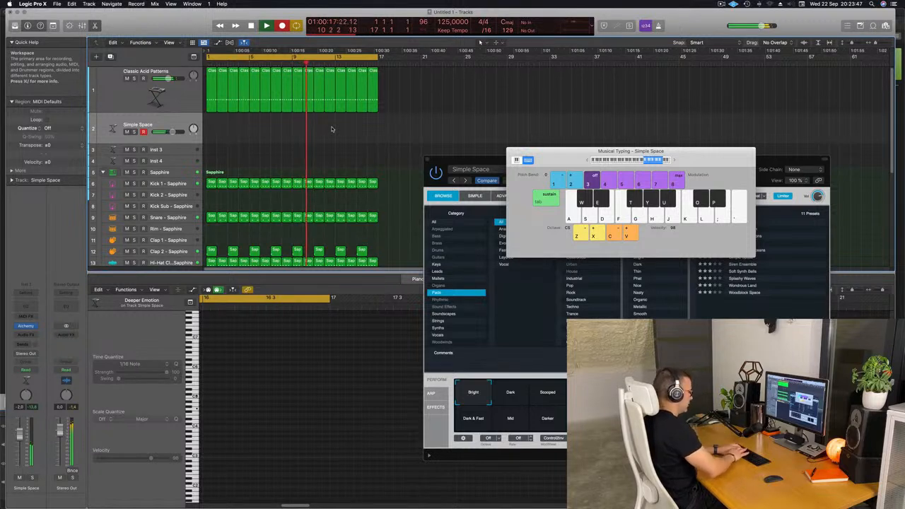
key("space")
key("space")
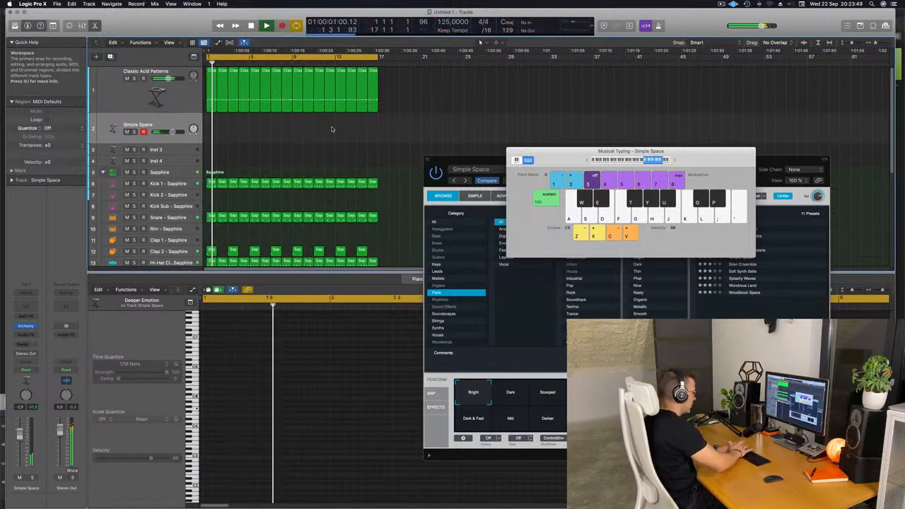
key("r")
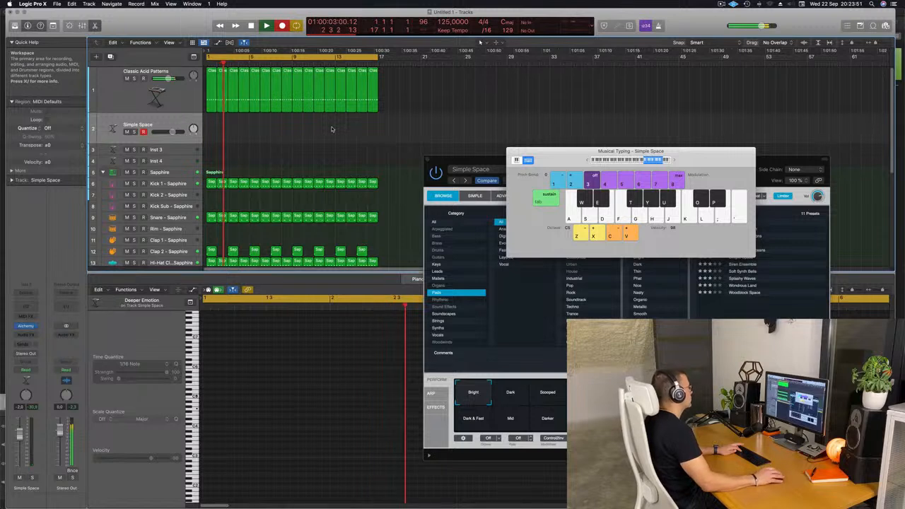
key("j")
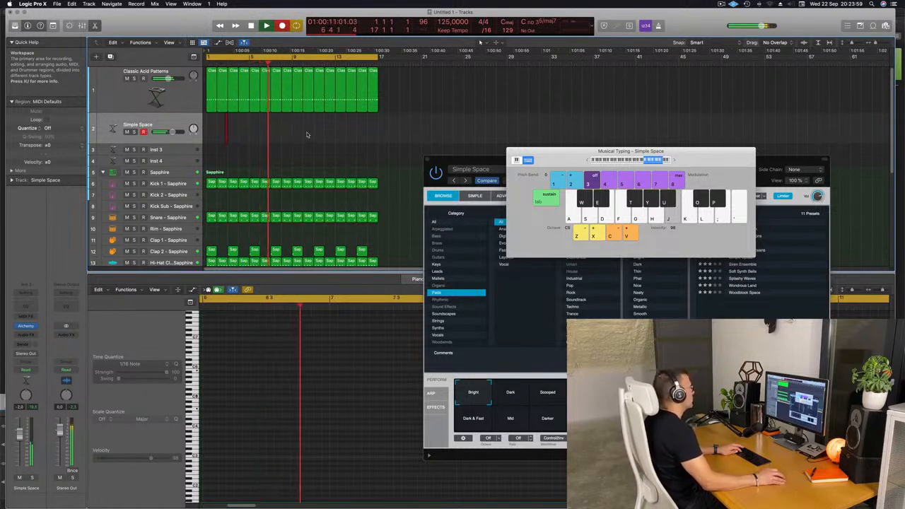
key("space")
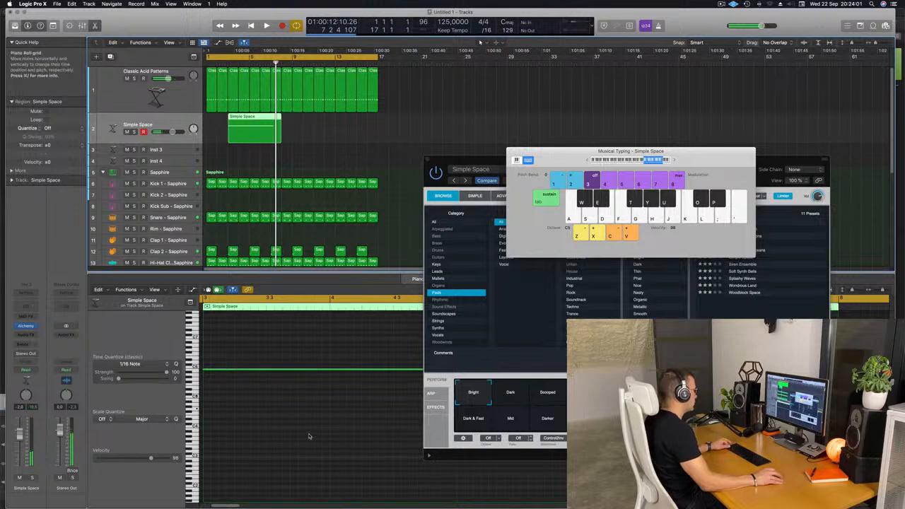
Split the recorded Simple Space region and its crossing note at bar 7, and move the four-bar part to bar 1
scroll(308, 436, "left", 5)
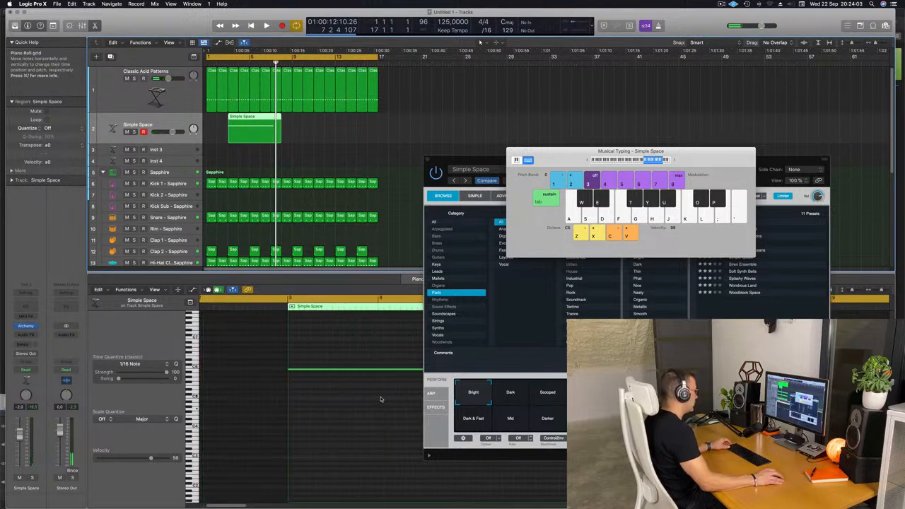
scroll(381, 399, "right", 3)
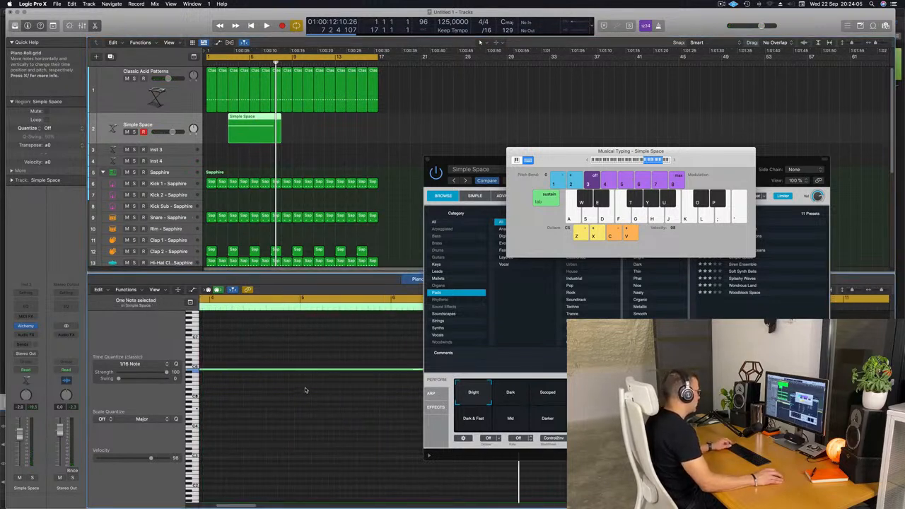
scroll(306, 389, "down", 5)
key("Return")
key("space")
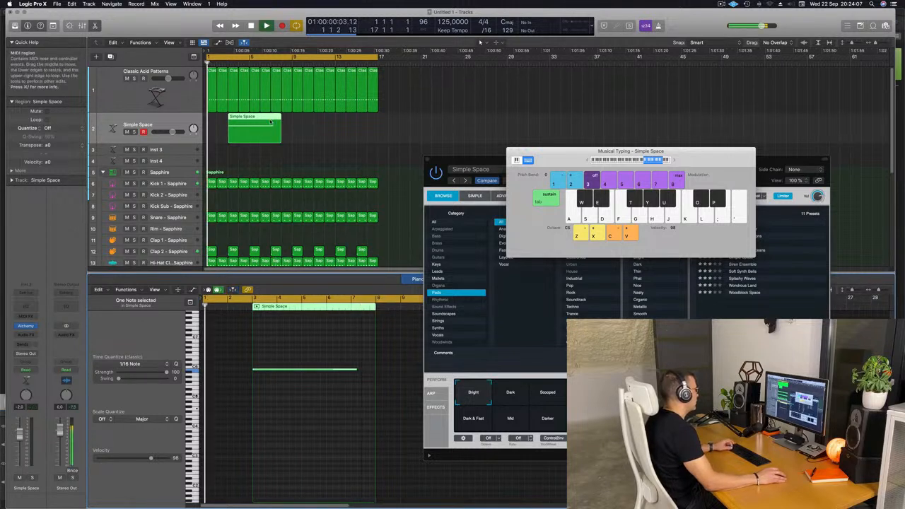
left_click(255, 128)
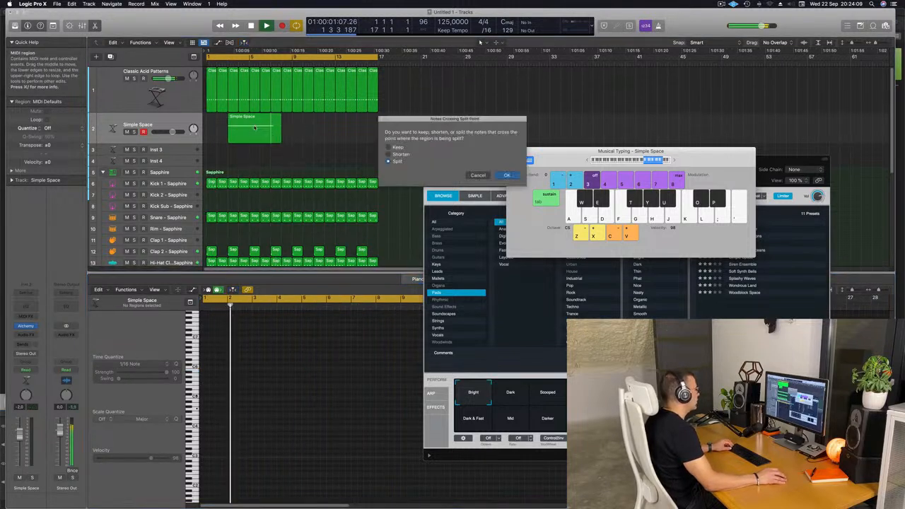
left_click(508, 175)
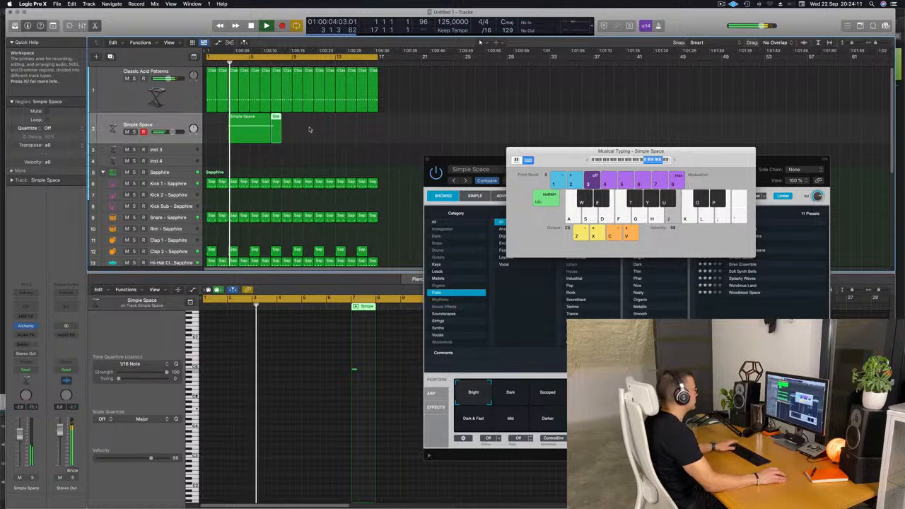
left_click_drag(249, 122, 229, 122)
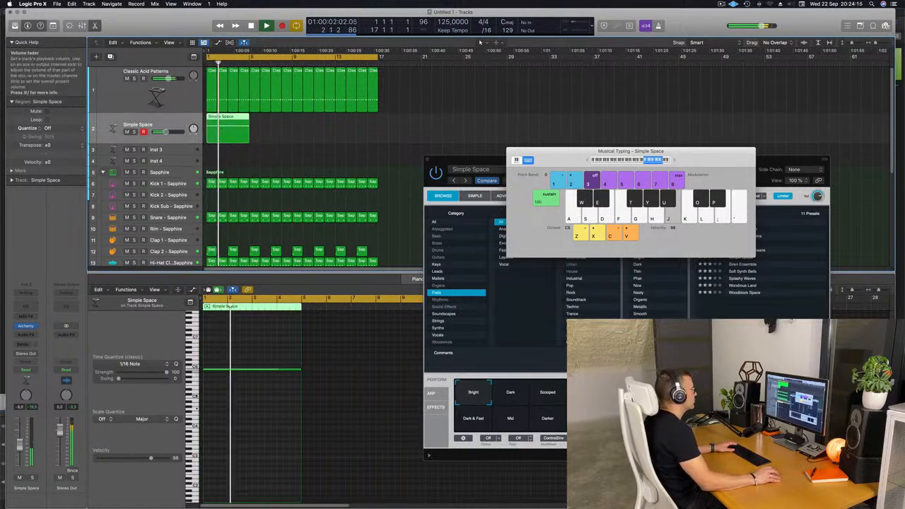
Audition Alchemy's Resonant and Dark & Fast snapshots over the drums, and raise the track's volume to about -0.2 dB
left_click_drag(494, 165, 365, 106)
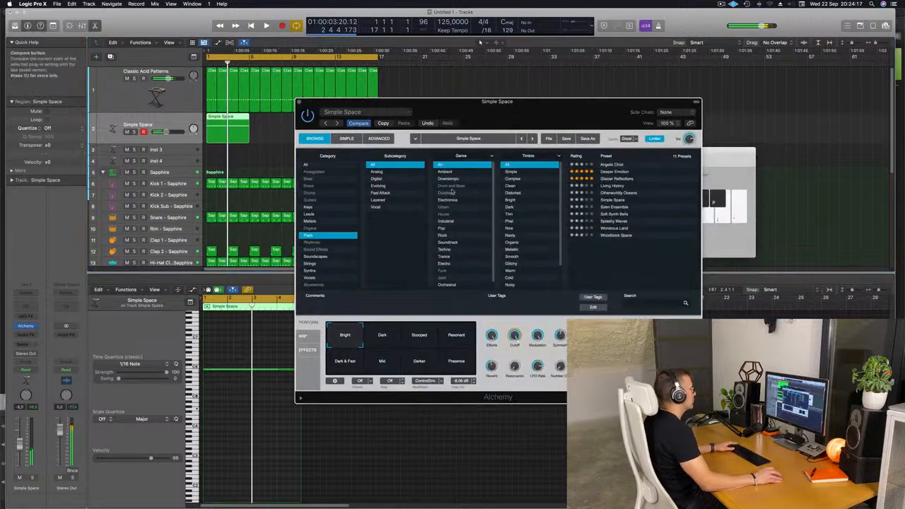
left_click(387, 338)
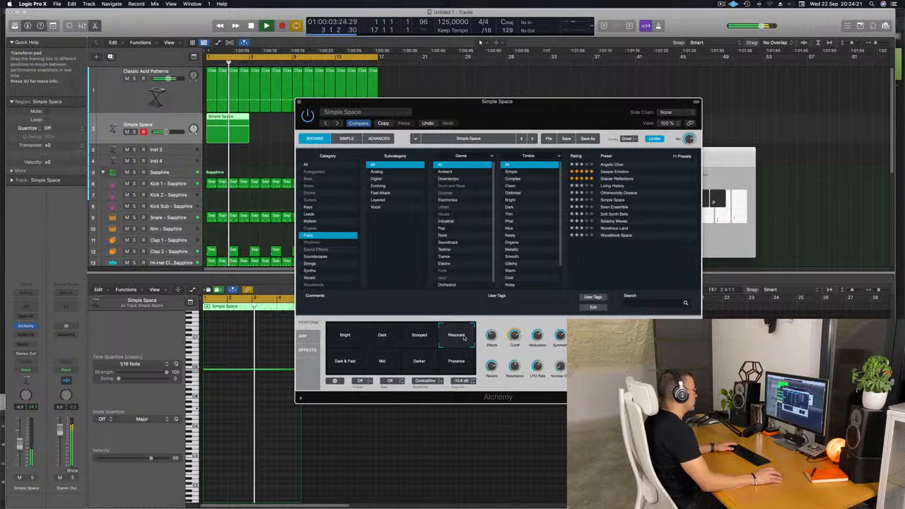
left_click(352, 363)
key("space")
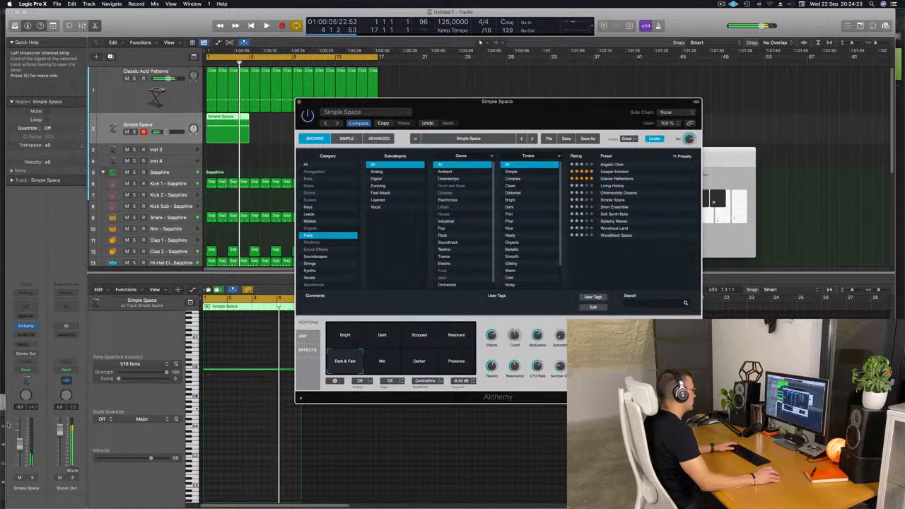
key("space")
left_click(19, 440)
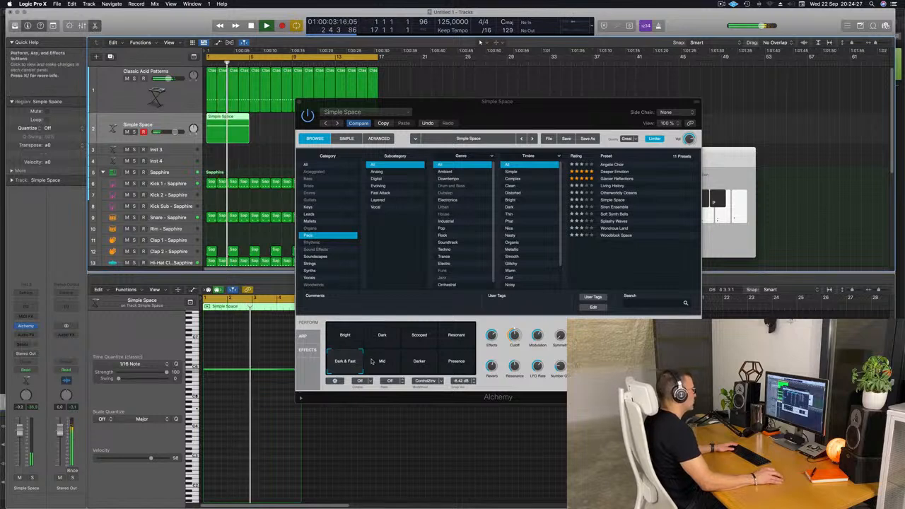
Compare the Mid, Darker and Presence snapshots and keep Darker for the Simple Space pad
left_click(395, 366)
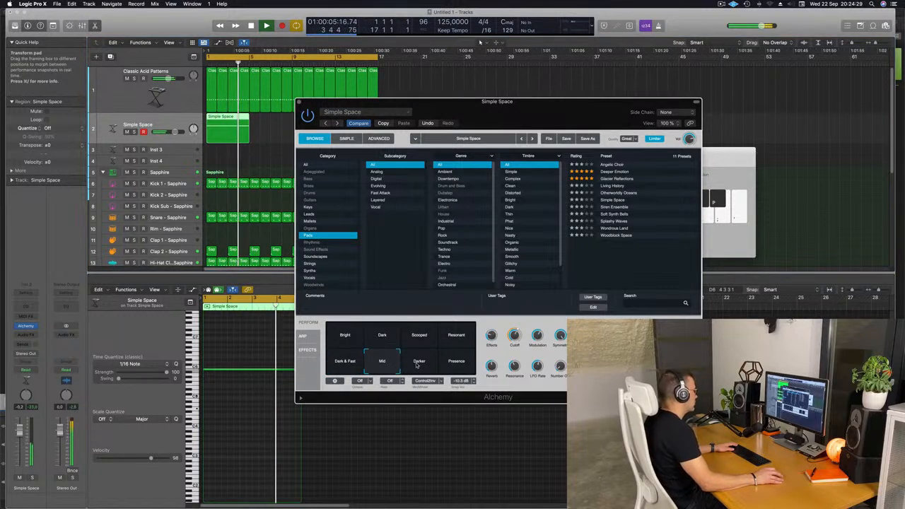
left_click(419, 364)
left_click(448, 363)
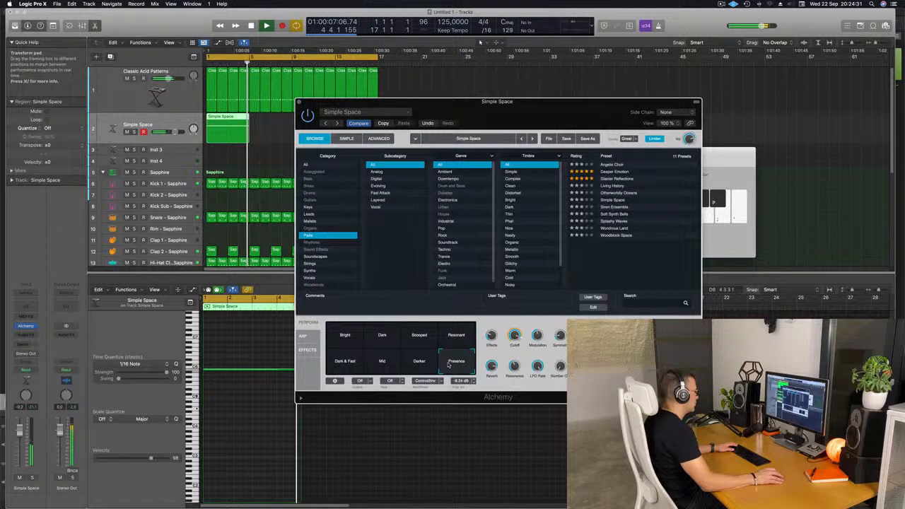
left_click(378, 365)
left_click(414, 362)
key("Return")
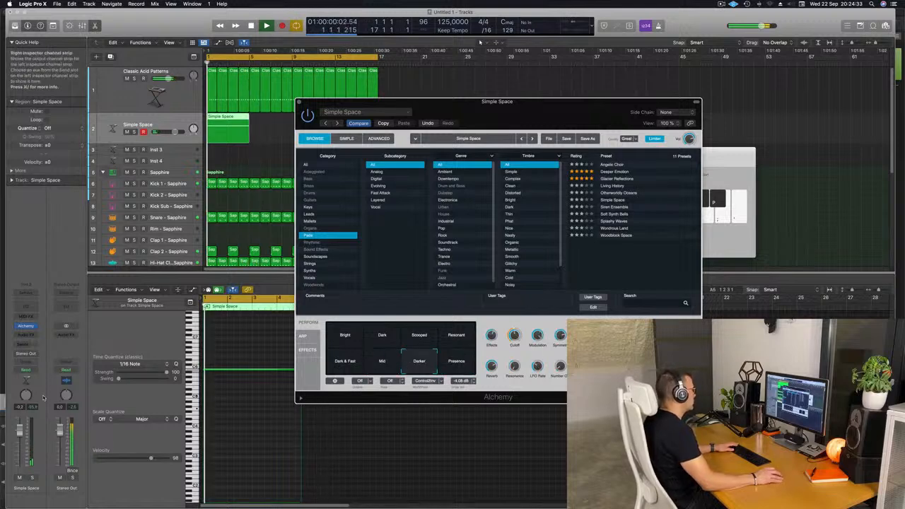
Repeat the four-bar pad region to fill the sixteen-bar cycle and play the track from the start
left_click_drag(503, 109, 846, 122)
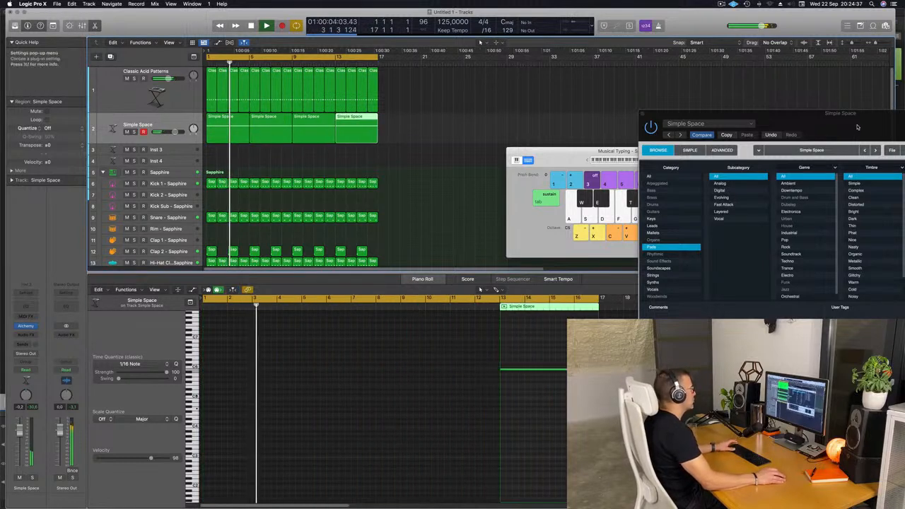
key("Return")
key("space")
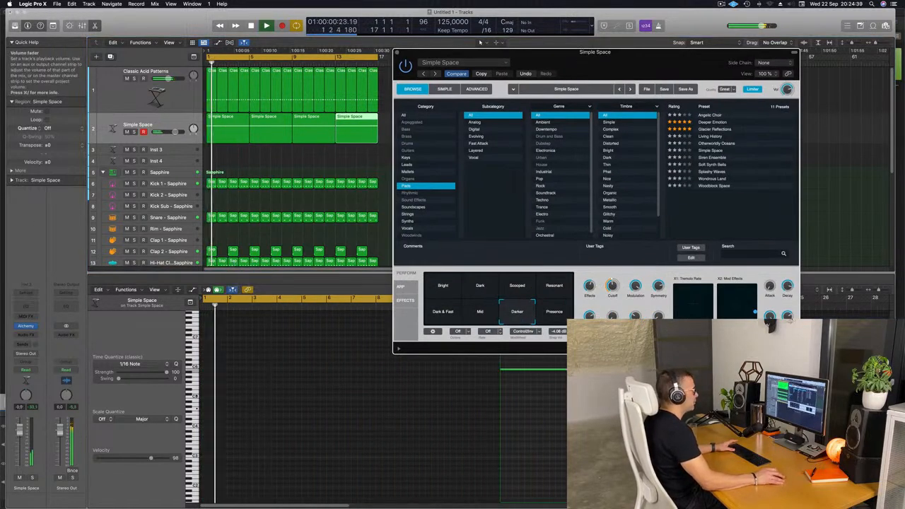
Adjust the Simple Space preset's overall volume in Alchemy and close the instrument window
left_click(480, 43)
key("Return")
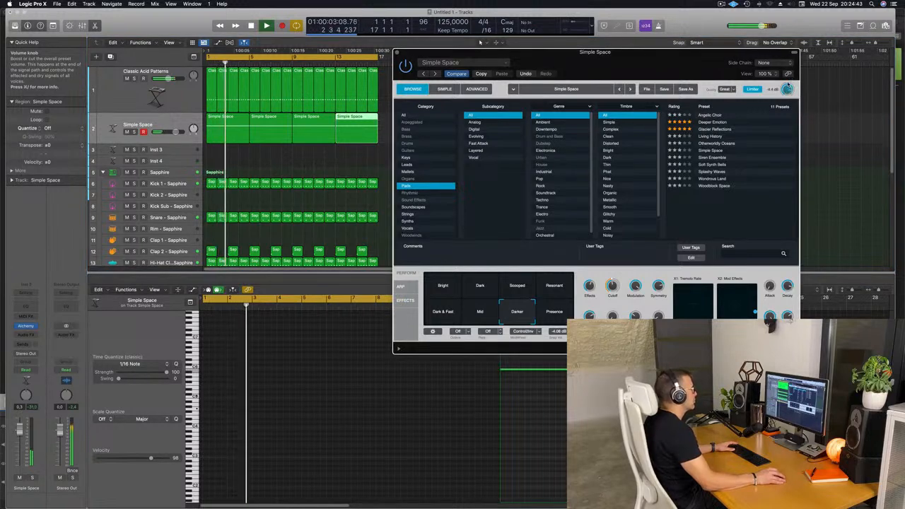
left_click_drag(400, 54, 416, 57)
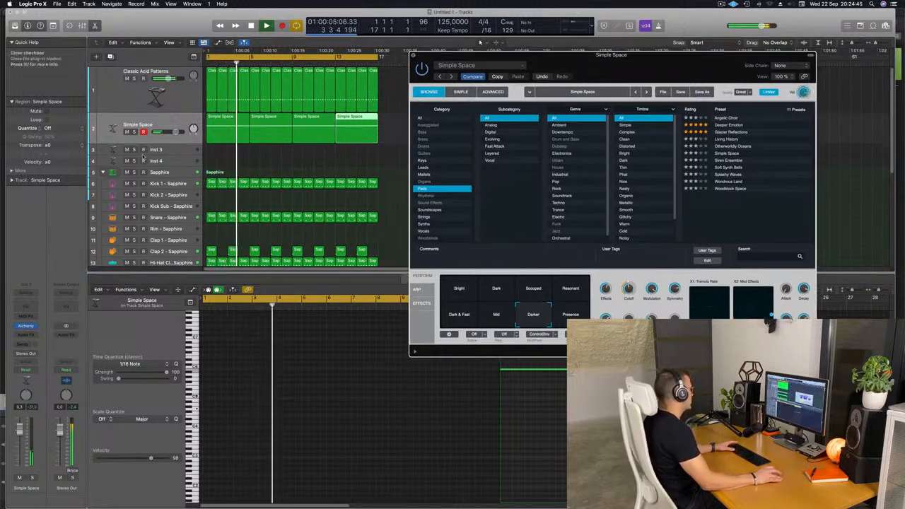
left_click(415, 56)
key("super+k")
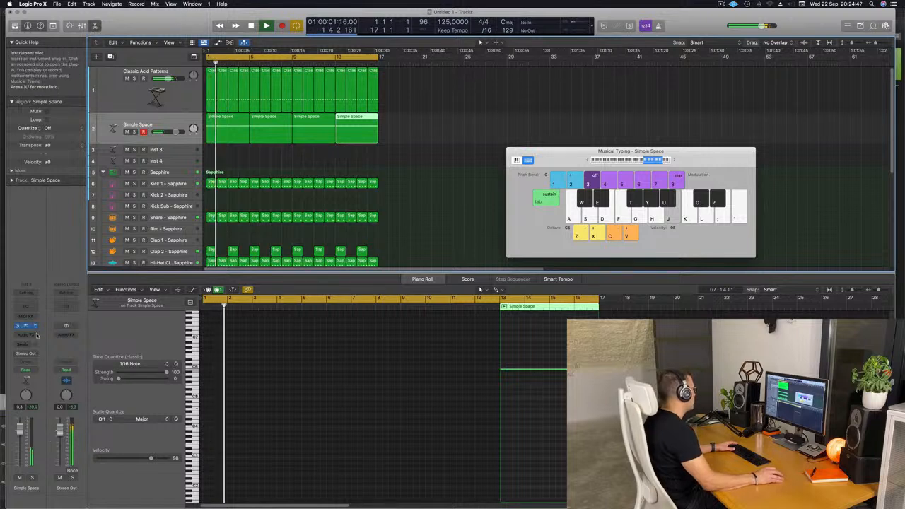
Insert the Step FX multi-effect on the Simple Space track and raise the track's volume to +3.0 dB
left_click(37, 335)
mouse_move(63, 481)
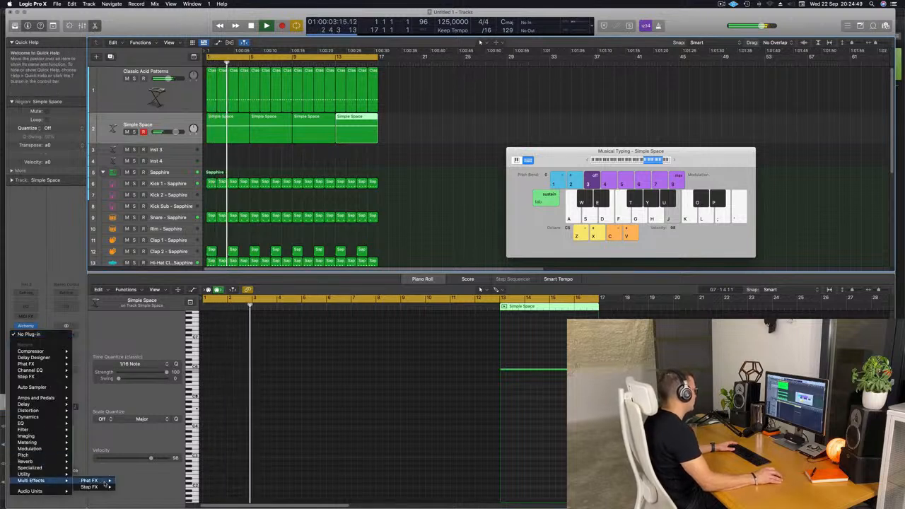
left_click(130, 487)
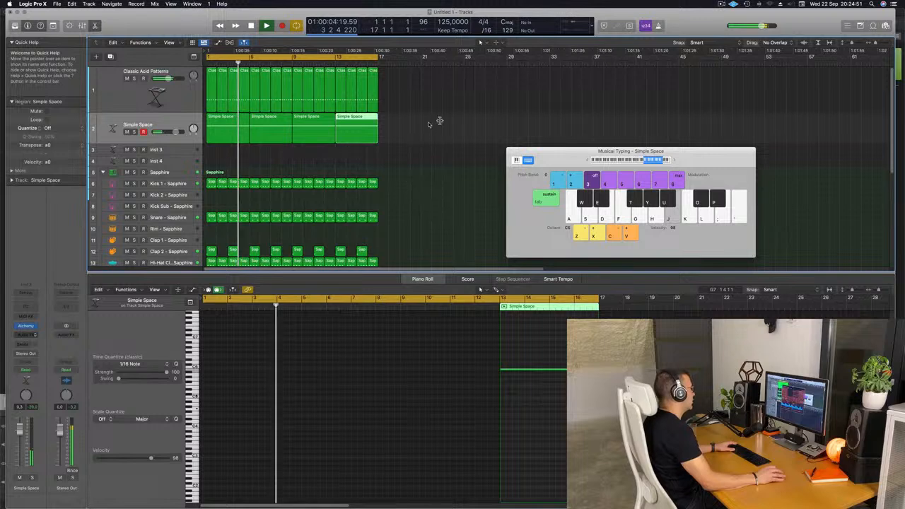
left_click_drag(495, 114, 601, 108)
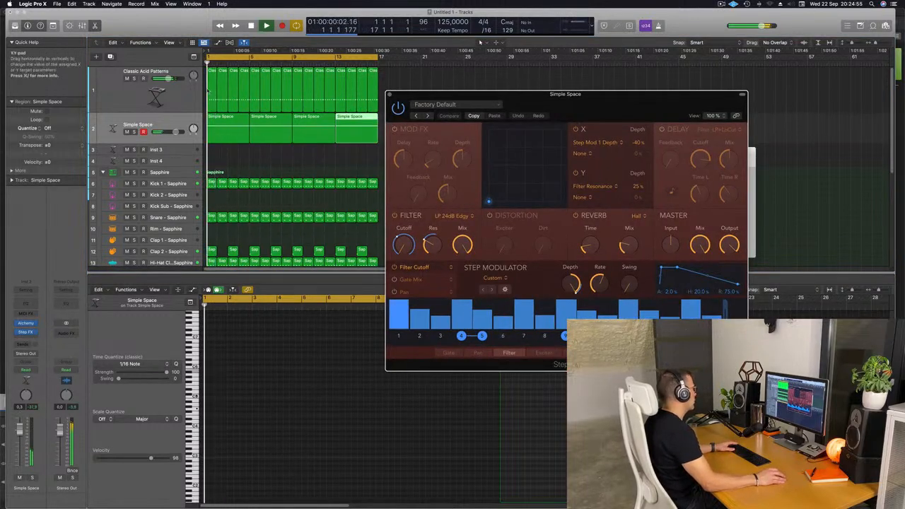
left_click(176, 134)
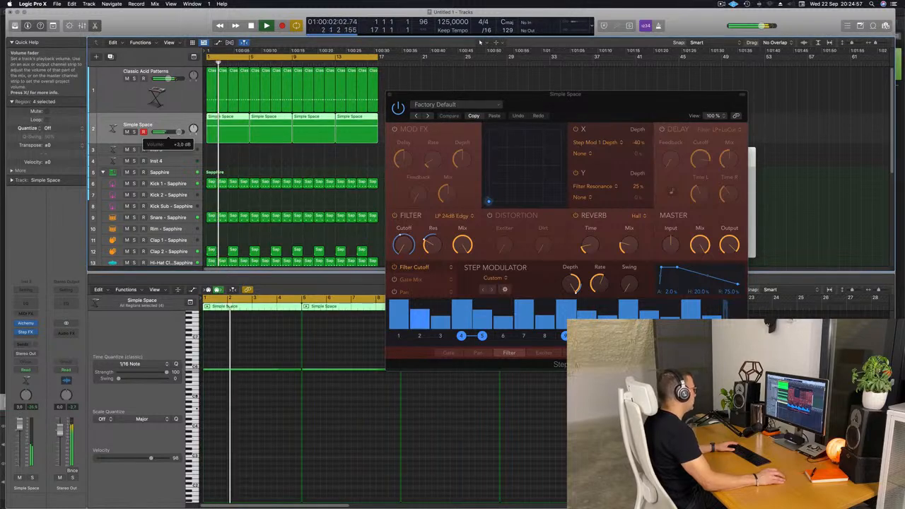
Browse the Step FX presets from Brittle Spike to Broken Echoes, keep Broken Echoes, and set its master mix to about 50%
left_click_drag(565, 94, 465, 106)
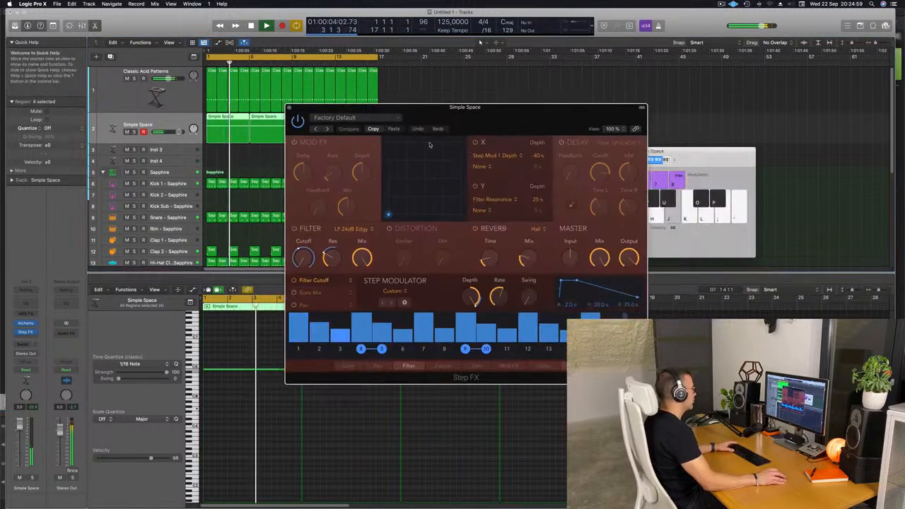
left_click(327, 130)
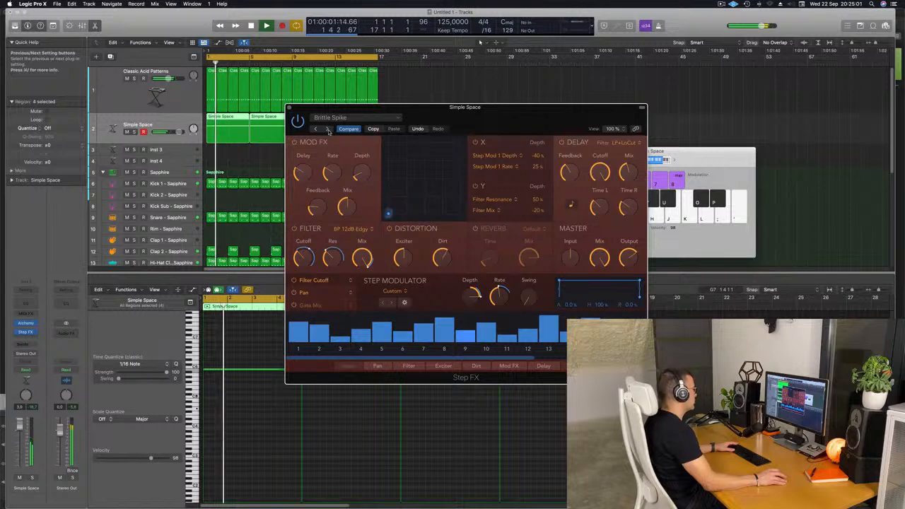
left_click(327, 130)
left_click(354, 117)
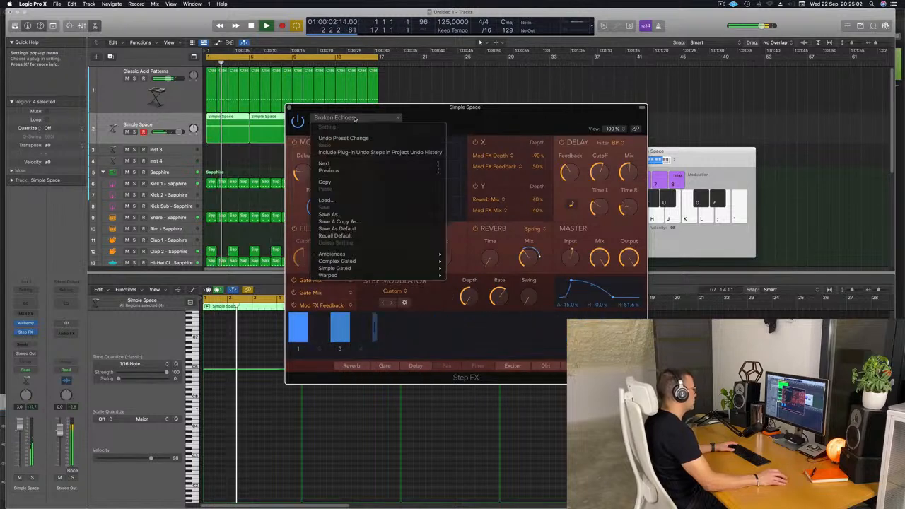
left_click(490, 118)
left_click_drag(490, 118, 506, 147)
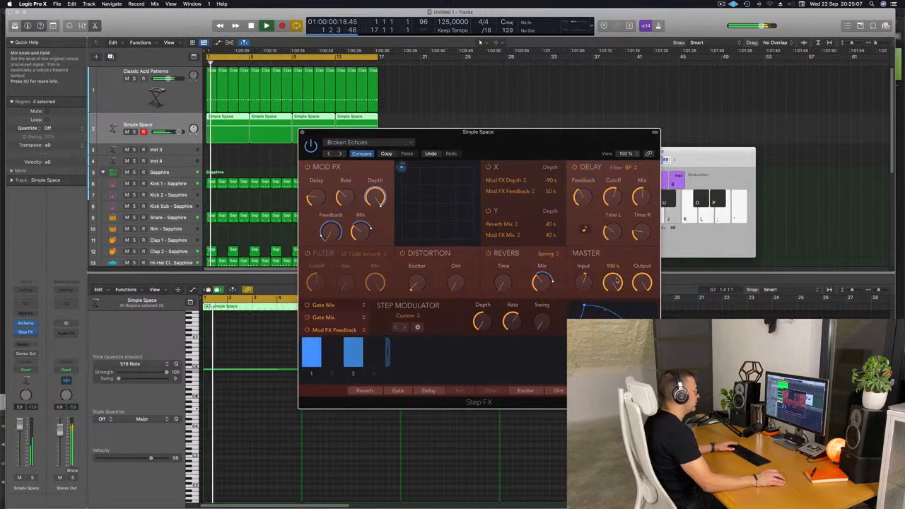
left_click_drag(616, 282, 616, 287)
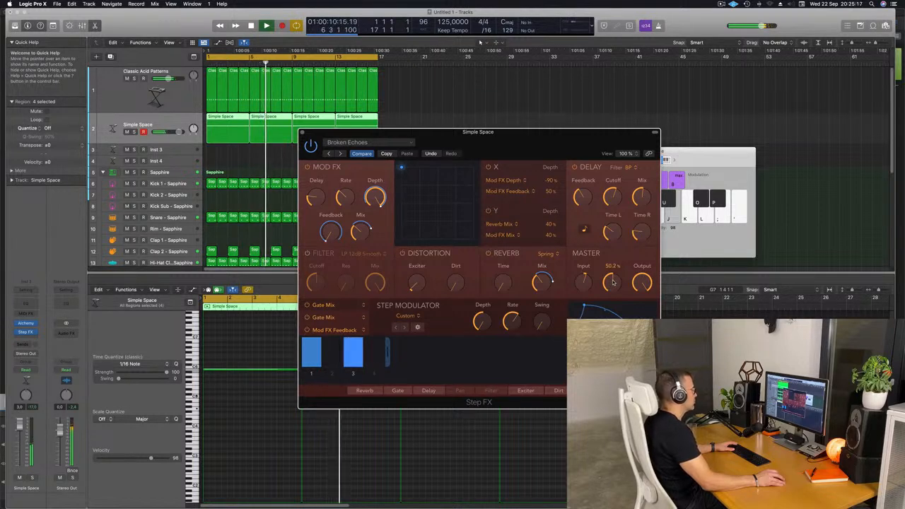
left_click_drag(612, 282, 614, 282)
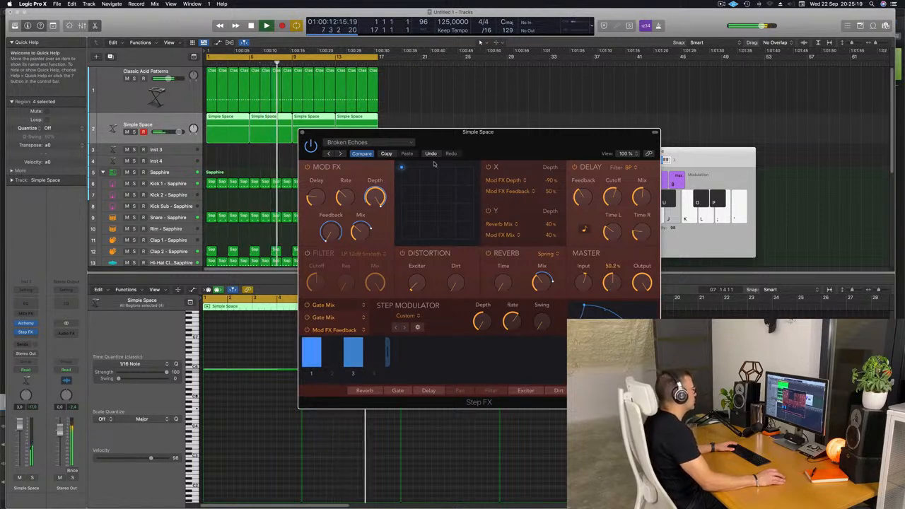
Close the Step FX window, restart playback from bar 1, and select the Inst 3 track
left_click(302, 132)
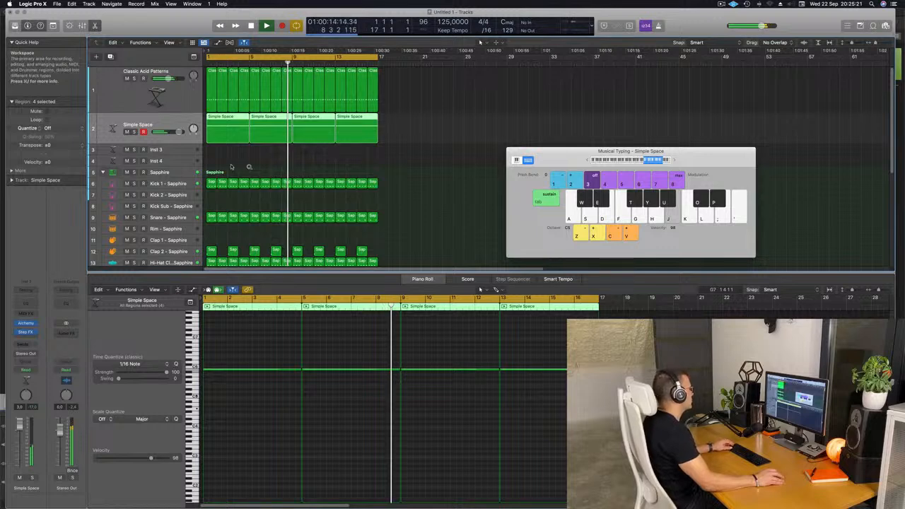
key("super+Left")
key("super+Left")
key("Return")
left_click(172, 150)
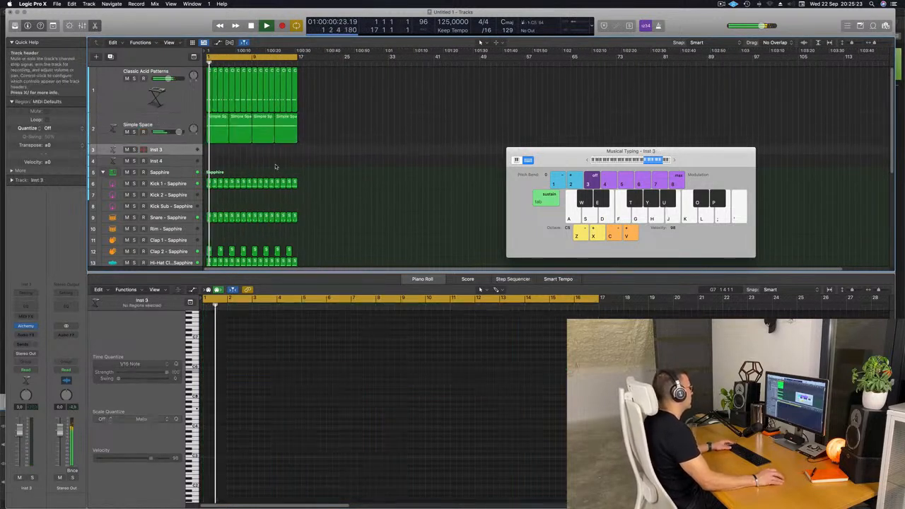
Copy the first Classic Acid Patterns region onto the Inst 3 track at bar 1
scroll(329, 177, "down", 3)
scroll(331, 178, "up", 3)
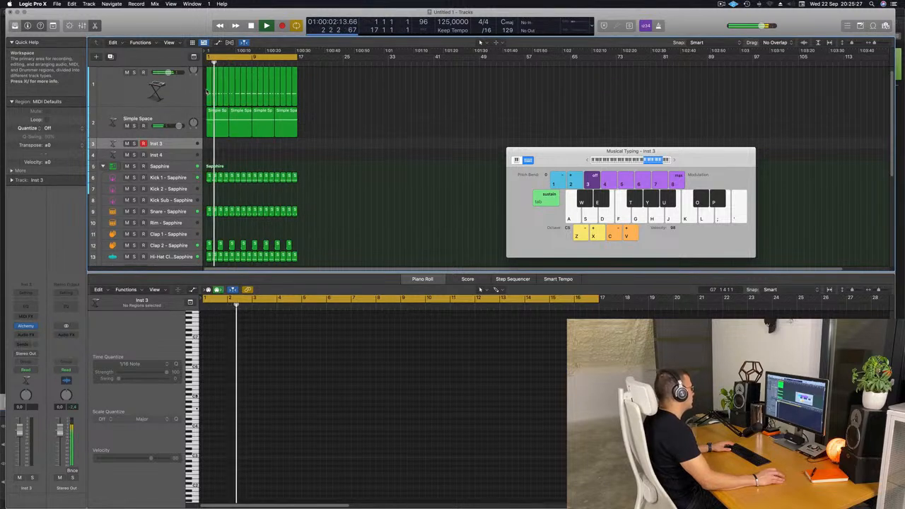
left_click(209, 93)
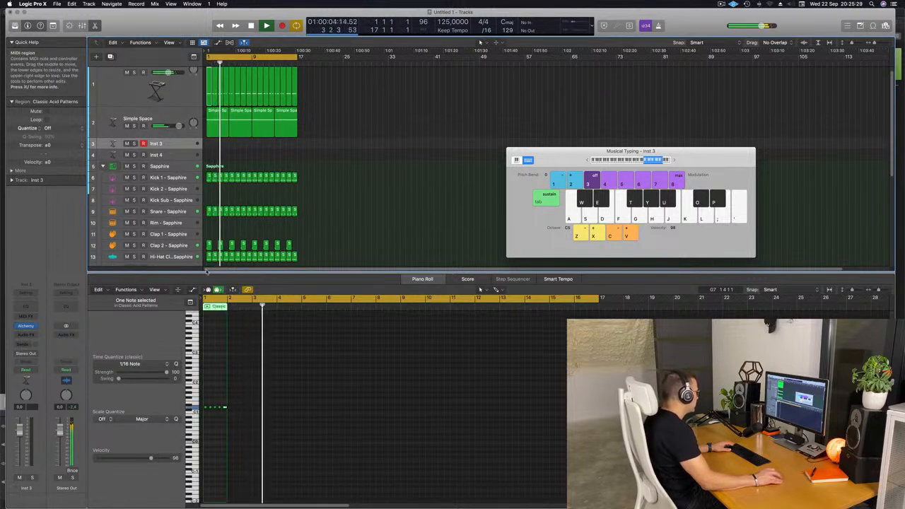
scroll(317, 189, "down", 1)
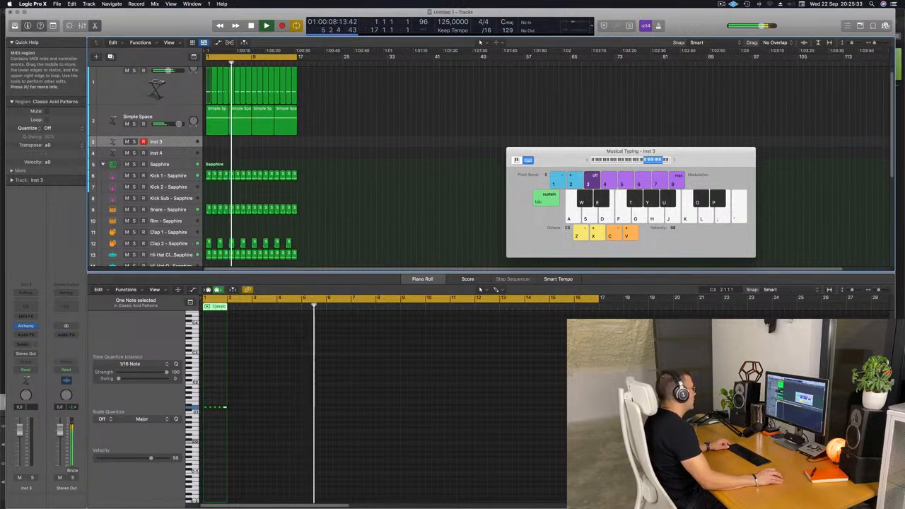
left_click_drag(208, 93, 210, 143)
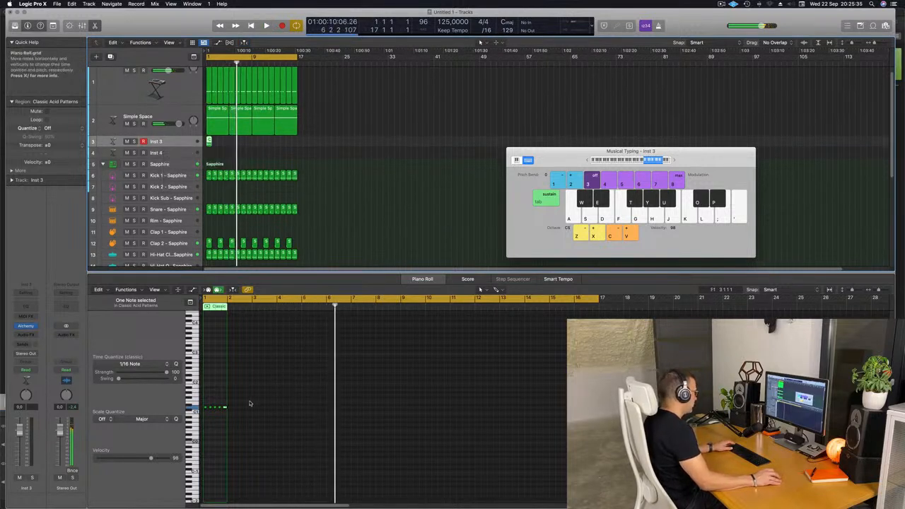
Select the bass notes inside the copied region on the Inst 3 track for editing
left_click_drag(248, 403, 201, 429)
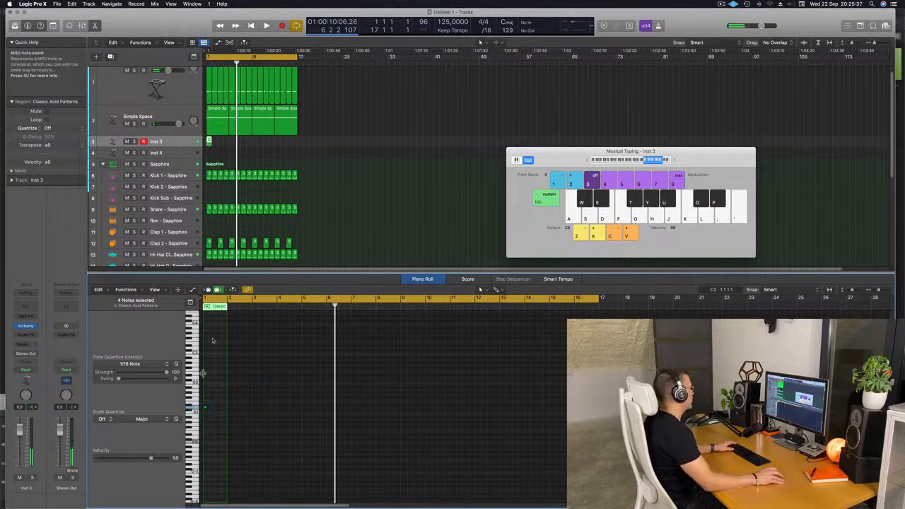
Load the Bright Punchy Synth preset from the Brass category in the Alchemy instrument on track Inst 3
key("space")
scroll(240, 146, "up", 10)
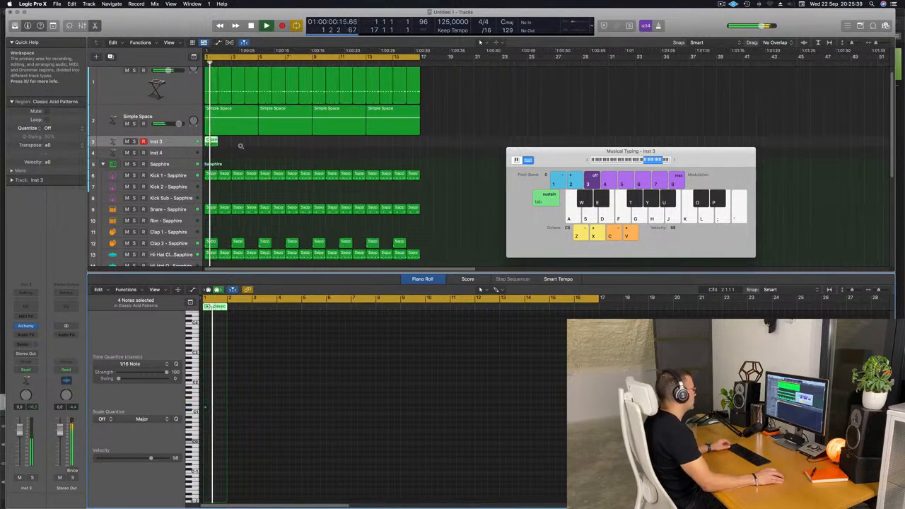
left_click(166, 143)
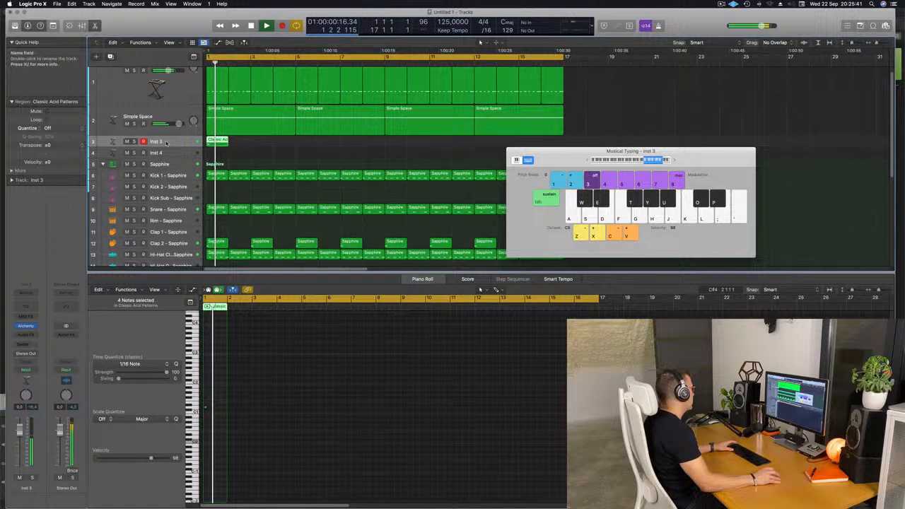
left_click(26, 326)
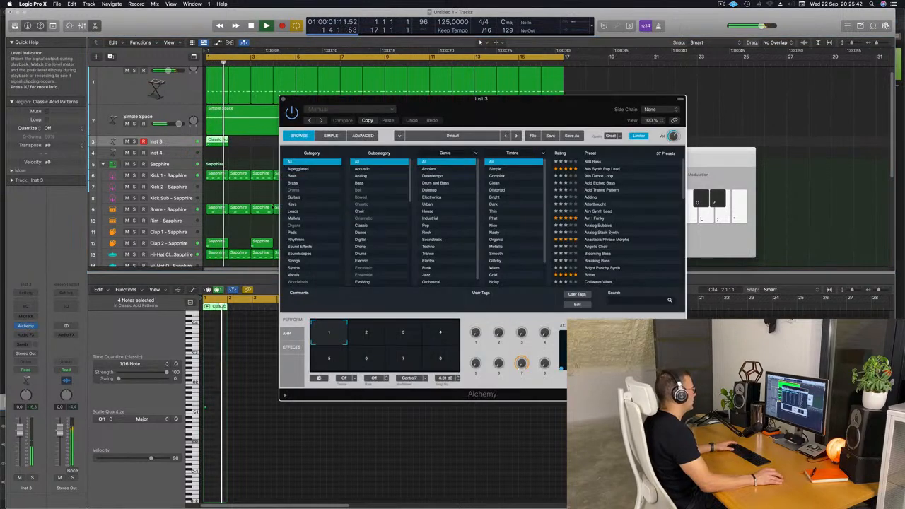
left_click(292, 183)
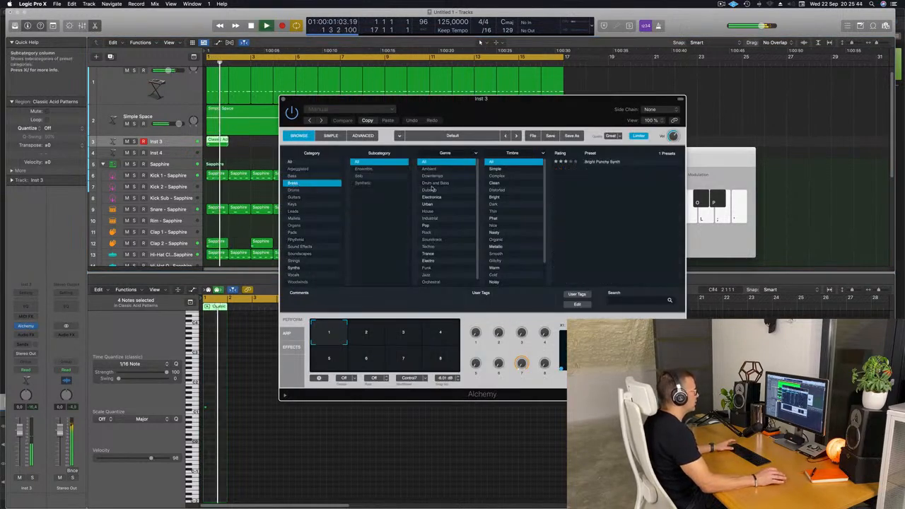
left_click(601, 162)
left_click_drag(535, 113, 507, 121)
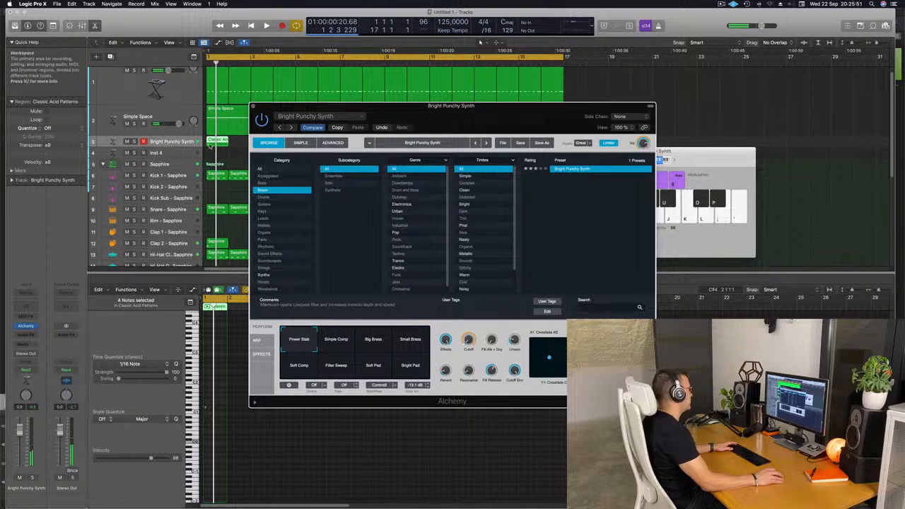
Place the synth window clear of track 3 and open that track's bar 1 region for note editing
double_click(218, 140)
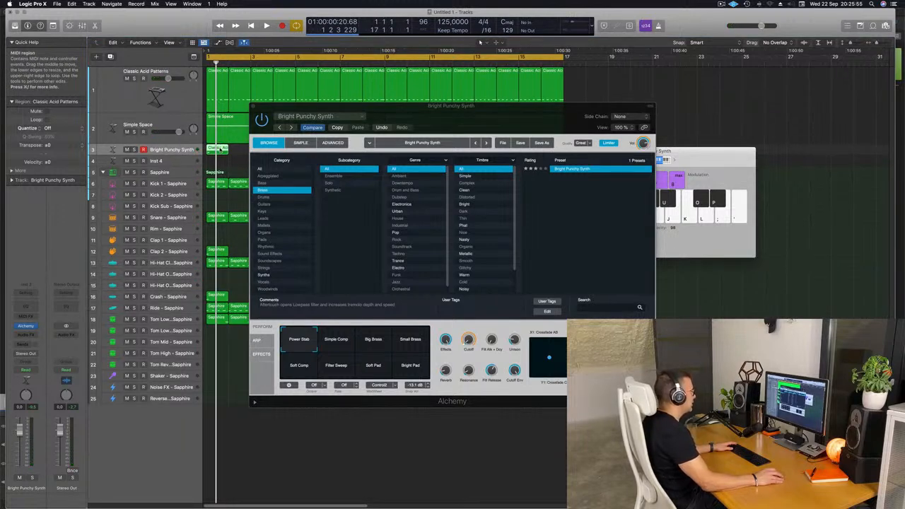
left_click_drag(479, 119, 620, 92)
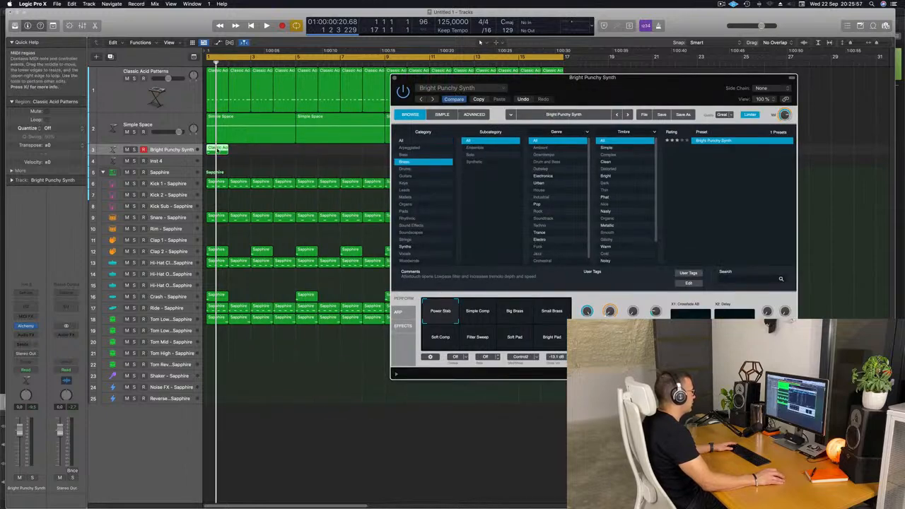
double_click(223, 149)
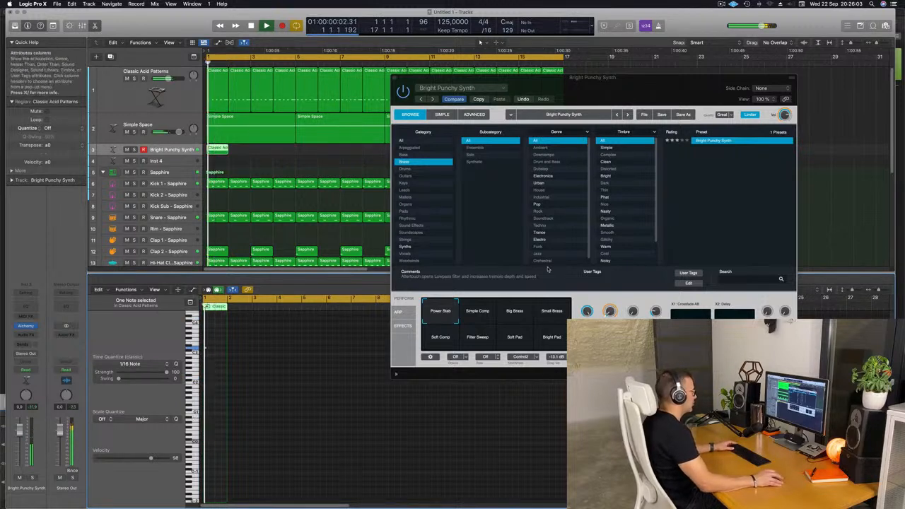
Audition Bright Punchy Synth's performance snapshots during playback, settle on Soft Pad and close the instrument
left_click(484, 312)
left_click(524, 316)
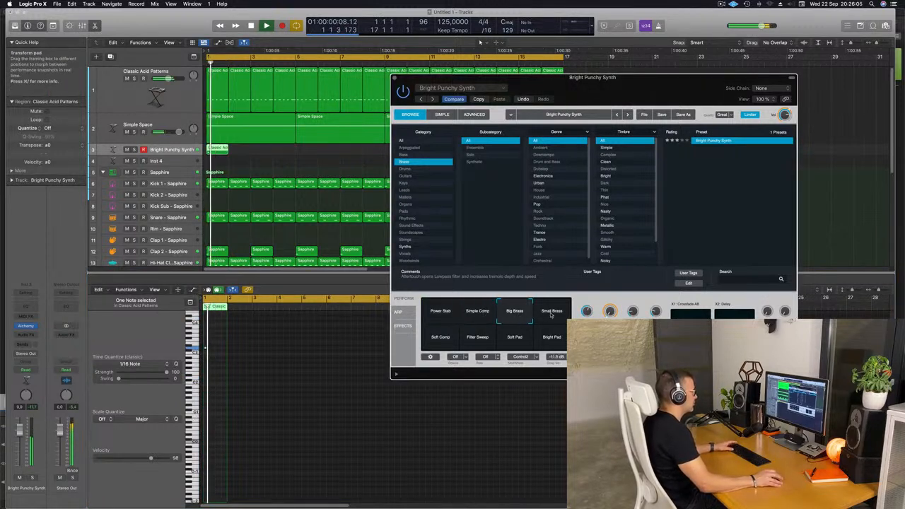
left_click(552, 313)
key("space")
left_click(441, 338)
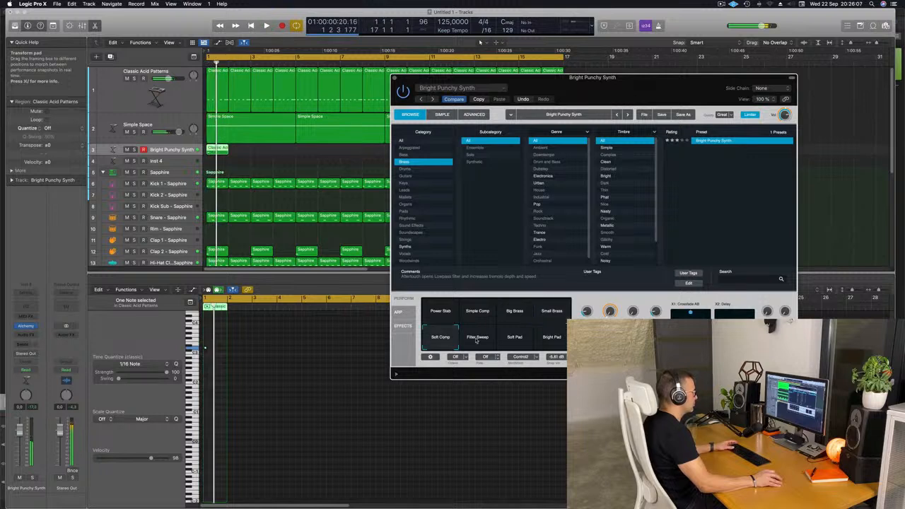
left_click(515, 331)
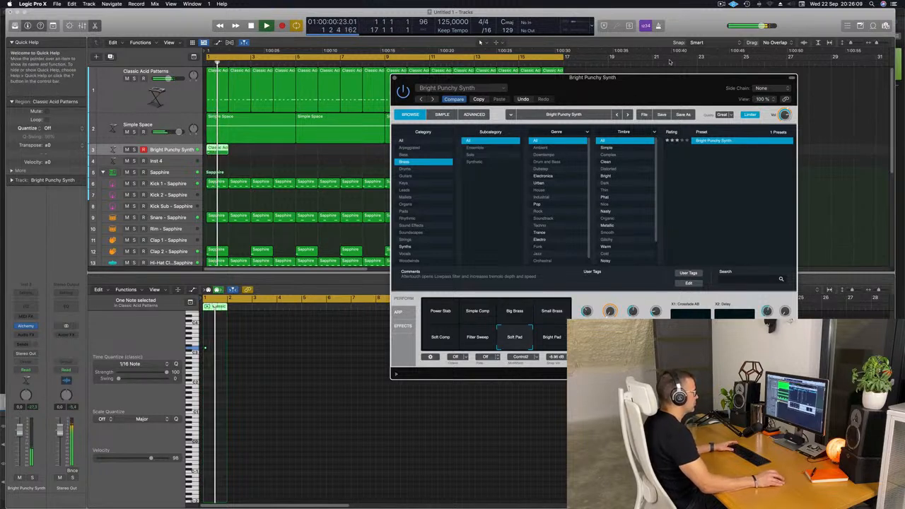
left_click_drag(666, 78, 670, 52)
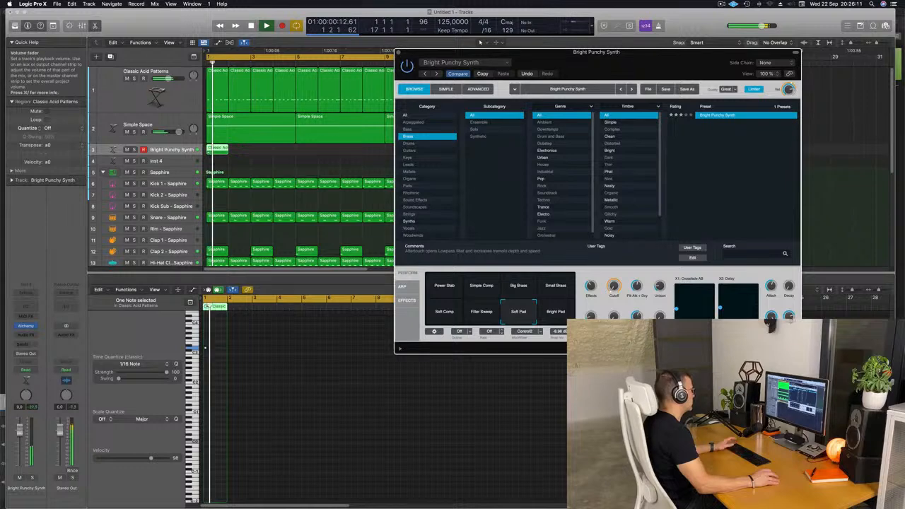
left_click_drag(700, 54, 668, 60)
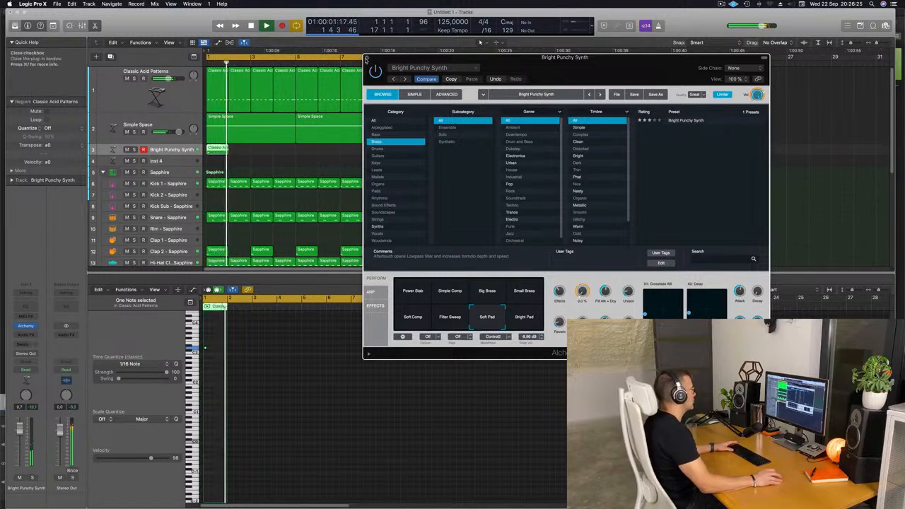
left_click(366, 59)
Repeat the Bright Punchy Synth region from bar 1 until its copies fill the cycle through bar 16
key("super+k")
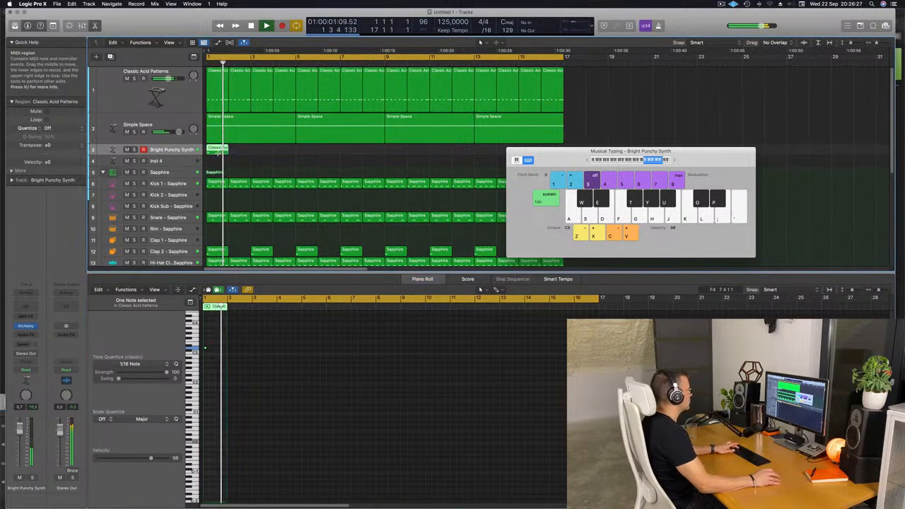
key("super+r")
key("super+r")
key("super+r")
key("super+r")
key("super+r")
key("super+r")
key("super+r")
key("super+r")
key("super+r")
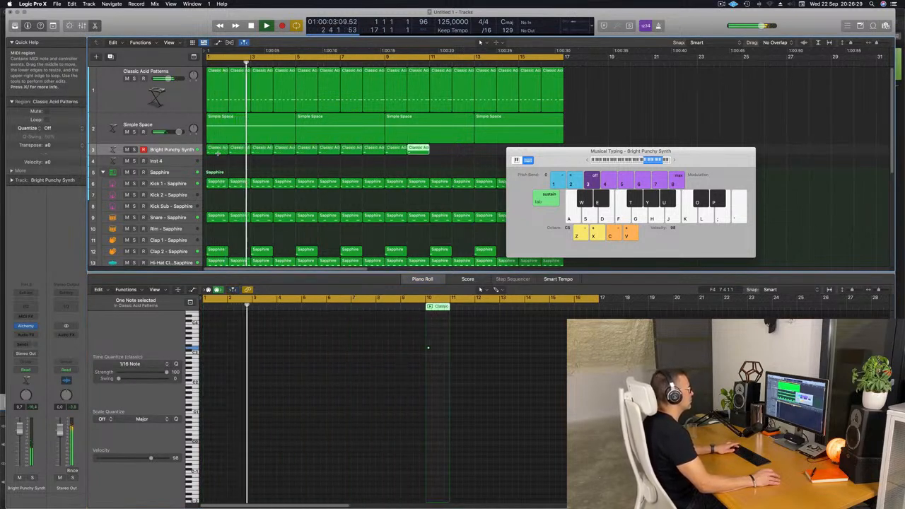
key("super+r")
key("super+r")
key("super+r")
key("super+r")
key("super+r")
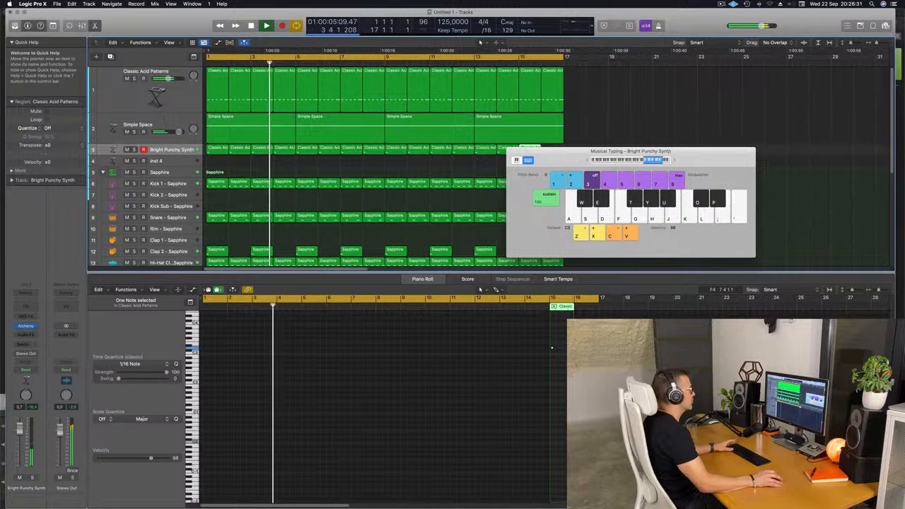
Select the Bright Punchy Synth track and lower its volume to about -2.8 dB, leaving its regions deselected
key("super+Left")
key("super+Up")
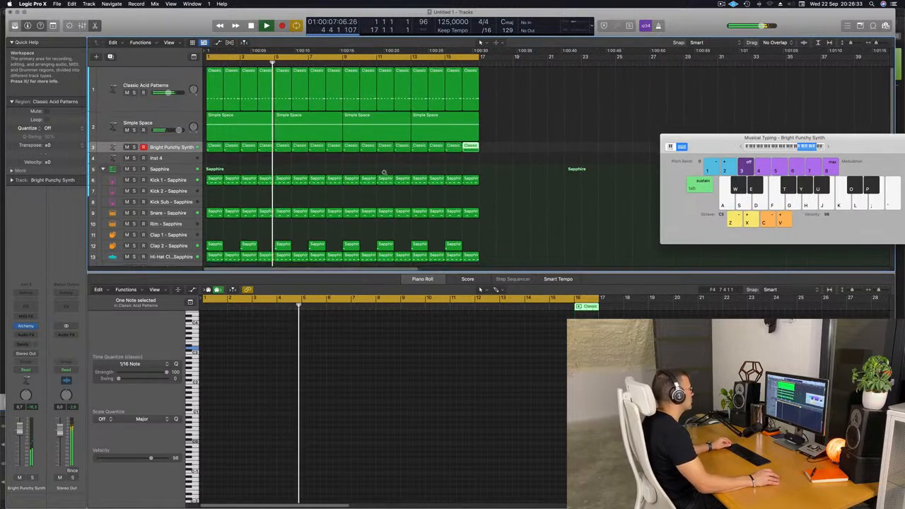
key("super+Up")
key("super+Up")
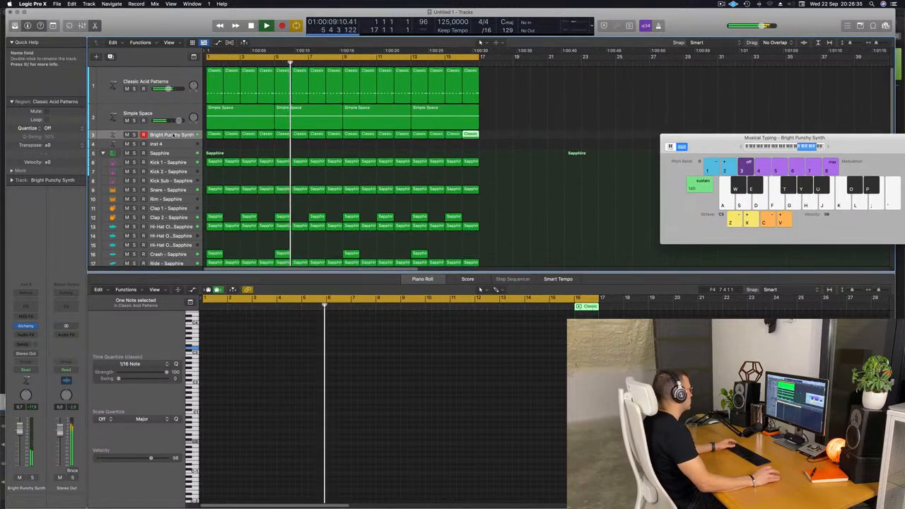
left_click(173, 135)
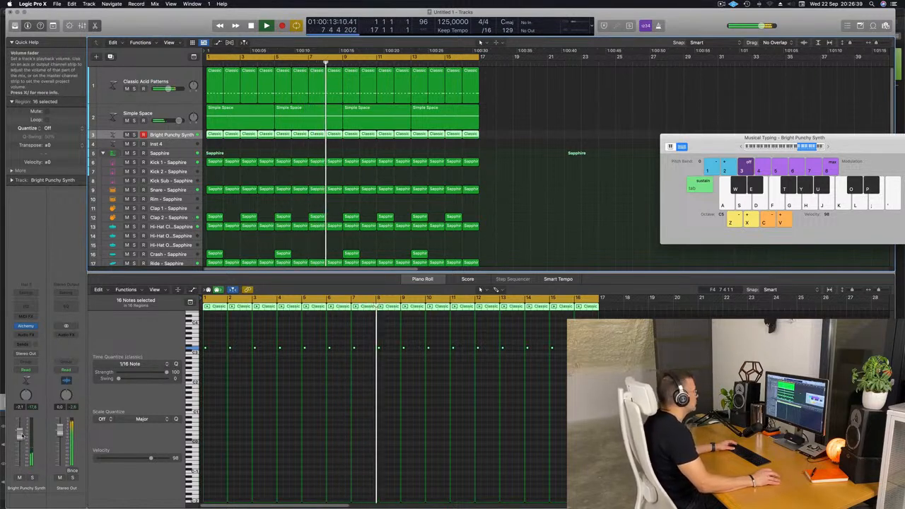
key("x")
left_click(543, 199)
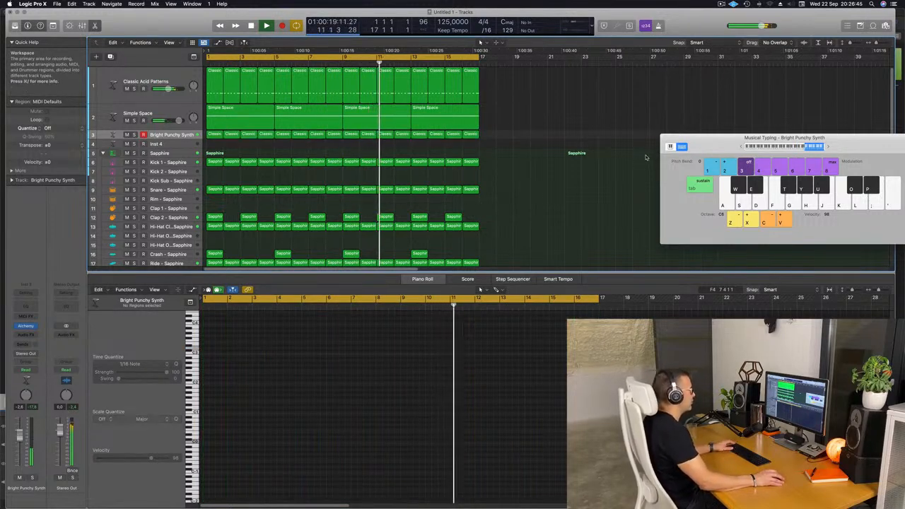
Dismiss the Musical Typing keyboard and hide the lower editor so that all tracks are shown
left_click_drag(705, 145, 560, 150)
key("super+k")
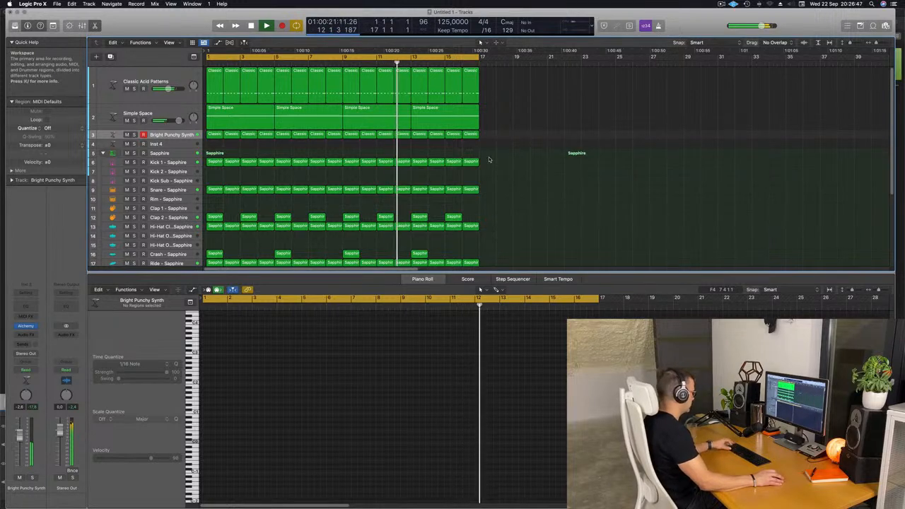
key("x")
key("x")
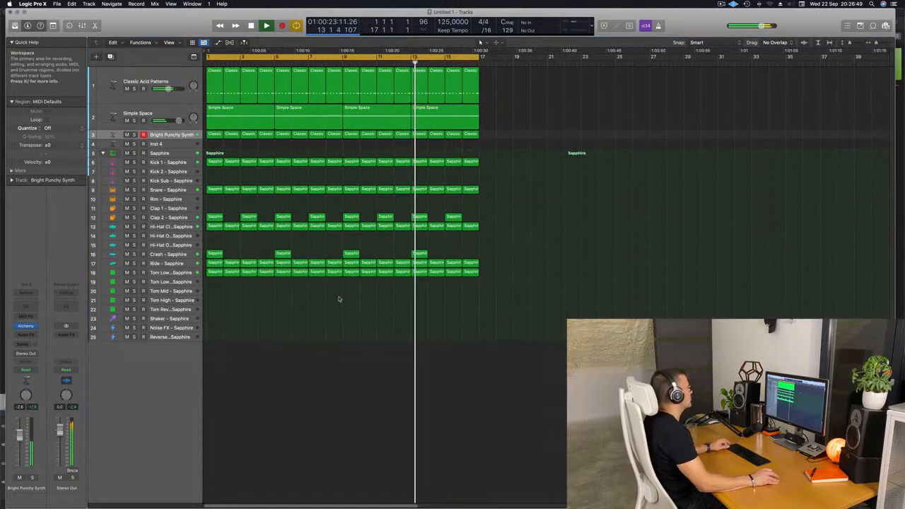
Select all regions, then name and color them by their tracks
scroll(359, 216, "up", 2)
key("super+a")
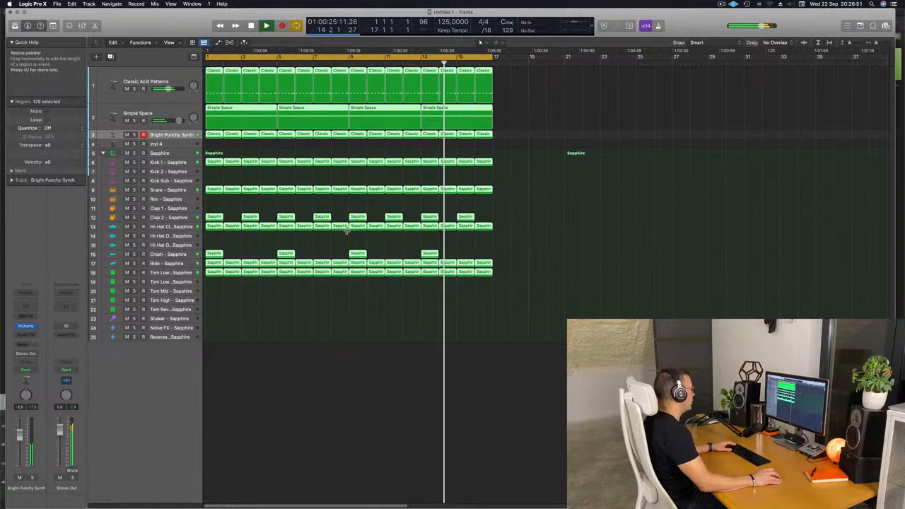
right_click(359, 216)
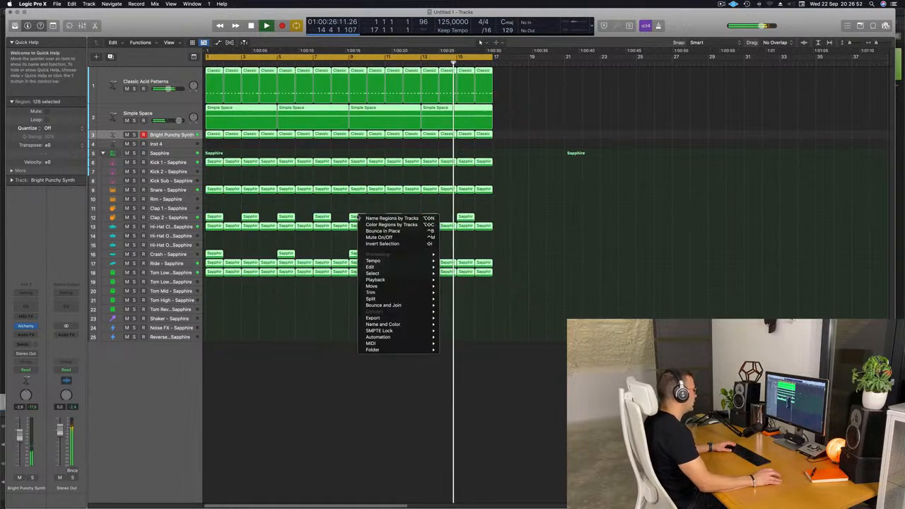
left_click(361, 217)
right_click(358, 218)
key("Return")
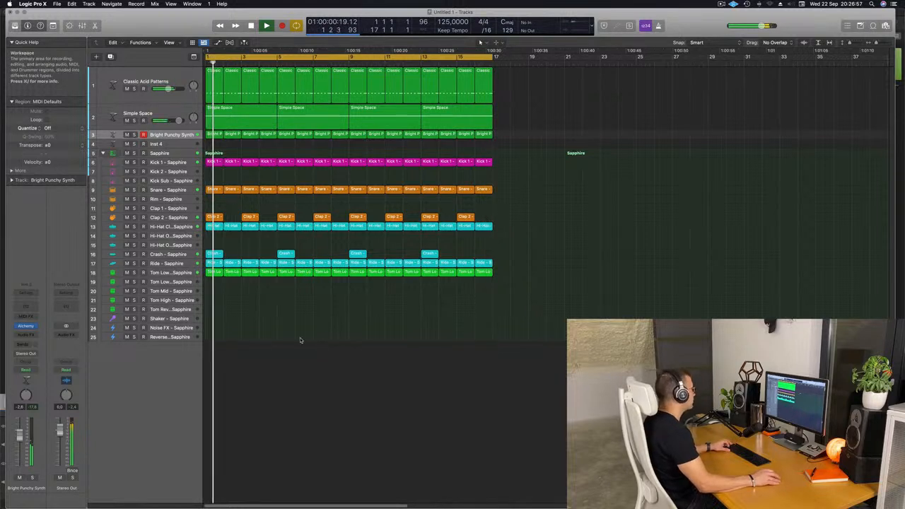
Copy the bar 1 Kick 1 region to the Shaker track and open the copy in the Piano Roll
scroll(289, 337, "up", 3)
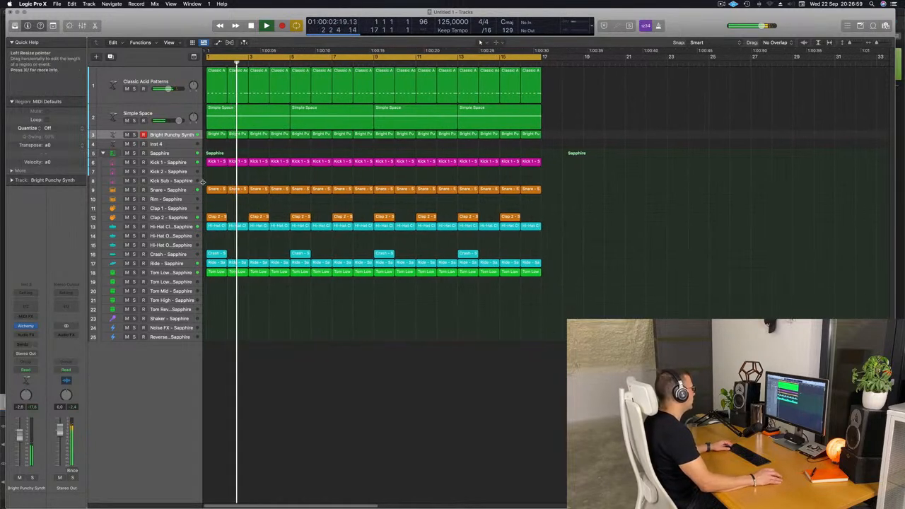
left_click_drag(216, 164, 215, 320)
double_click(216, 319)
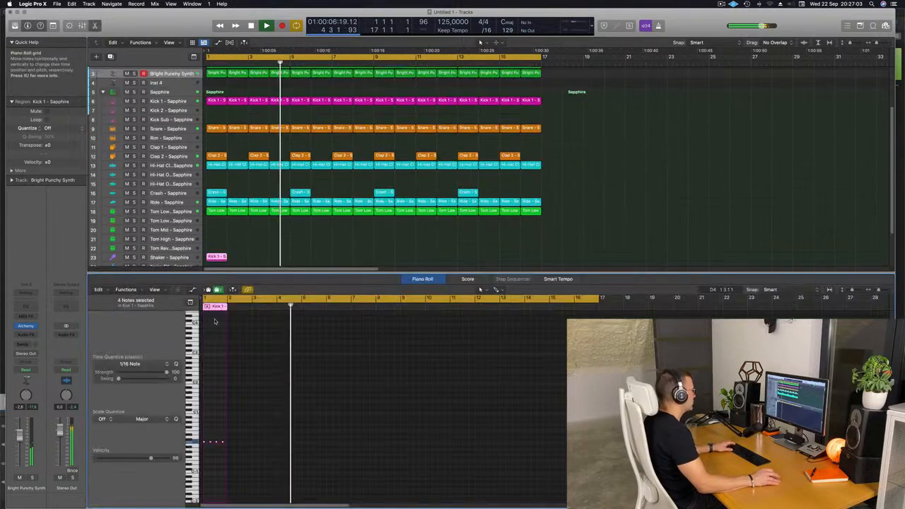
Transpose all four notes of the Shaker region up three octaves and play the result from the start
key("shift+super+a")
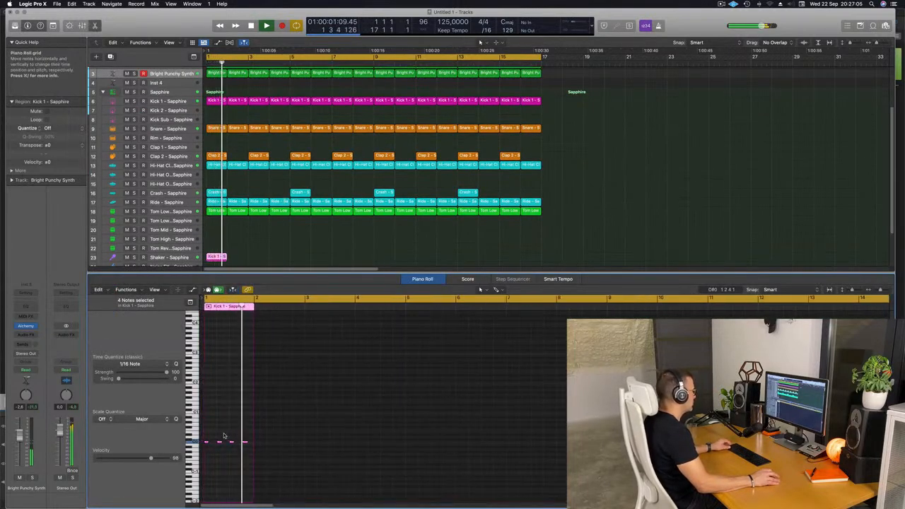
key("super+a")
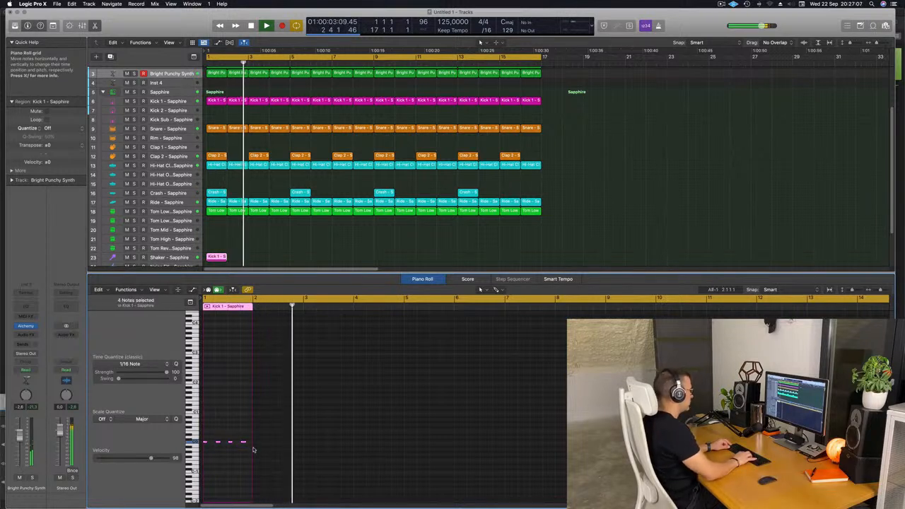
key("shift+alt+Up")
key("shift+alt+Up")
key("shift+alt+Up")
key("Return")
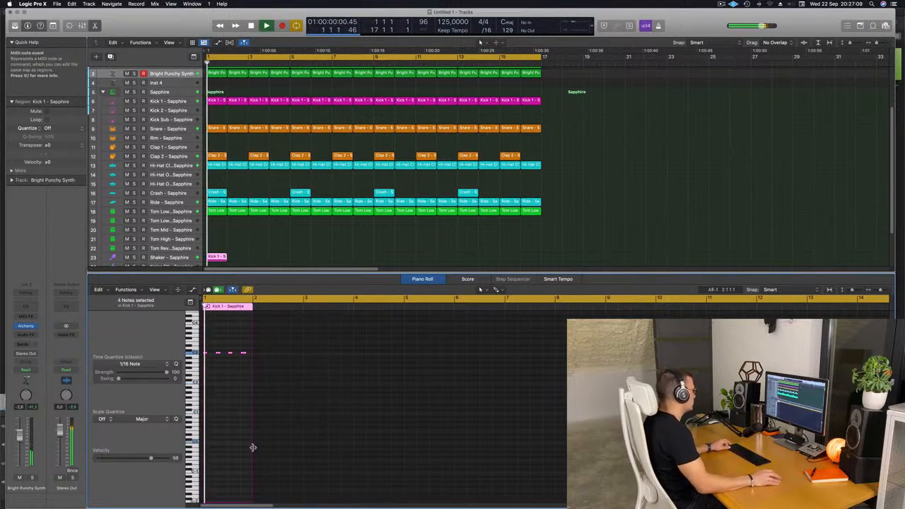
key("super+Right")
key("space")
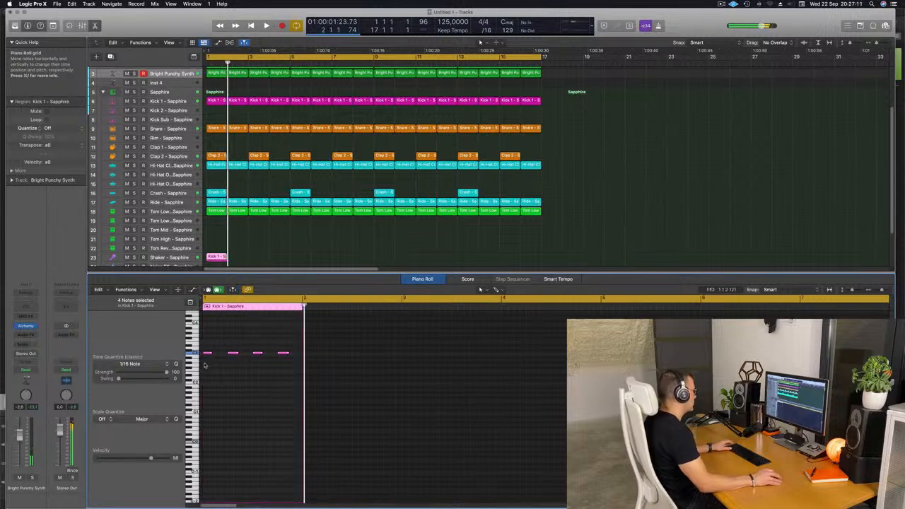
Duplicate the Shaker region's four notes at sixteenth-note offsets to fill bar 1 with a denser pattern
left_click_drag(208, 352, 211, 355)
key("space")
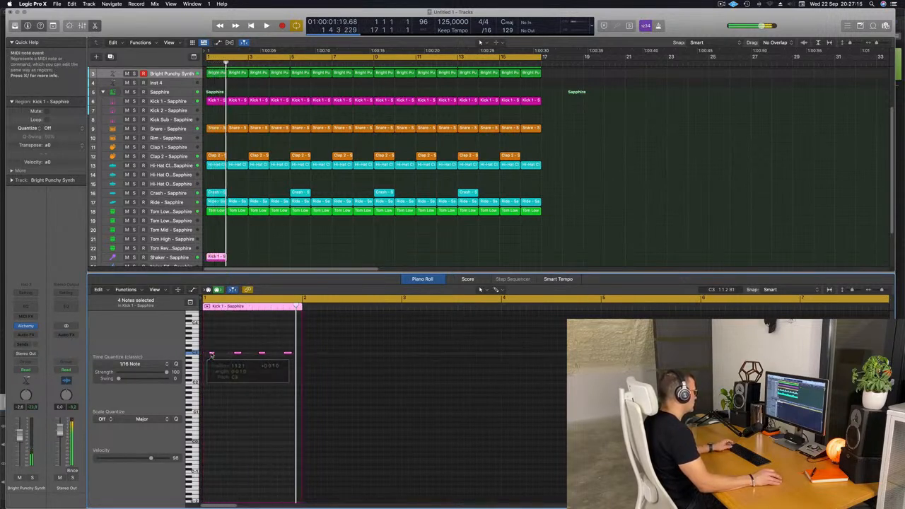
left_click(207, 354)
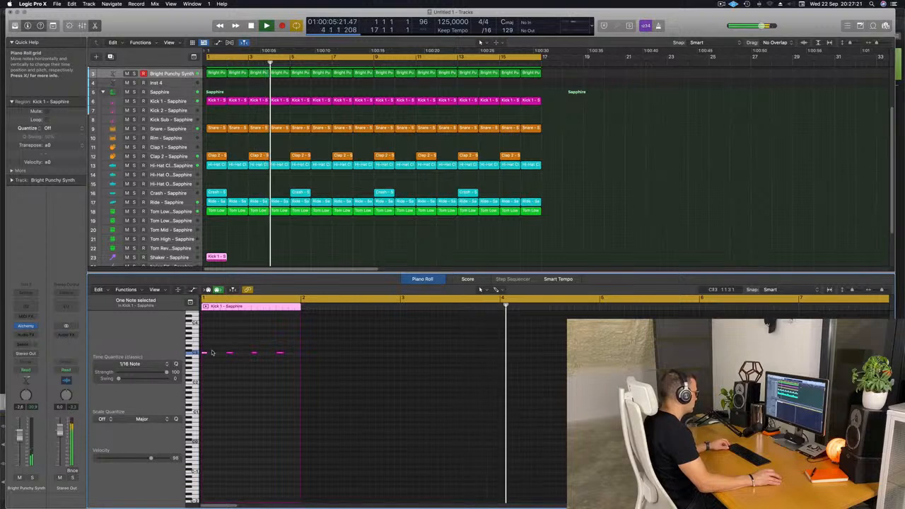
left_click_drag(203, 348, 285, 364)
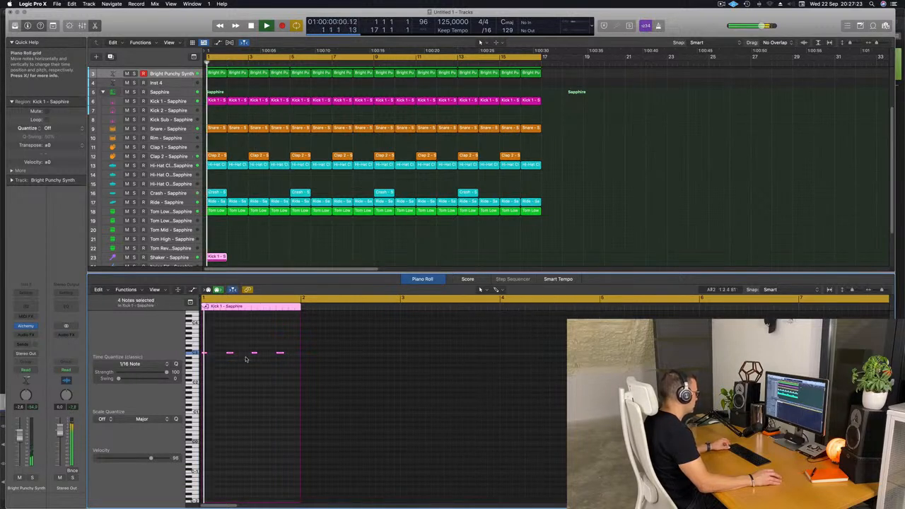
left_click_drag(205, 355, 220, 352)
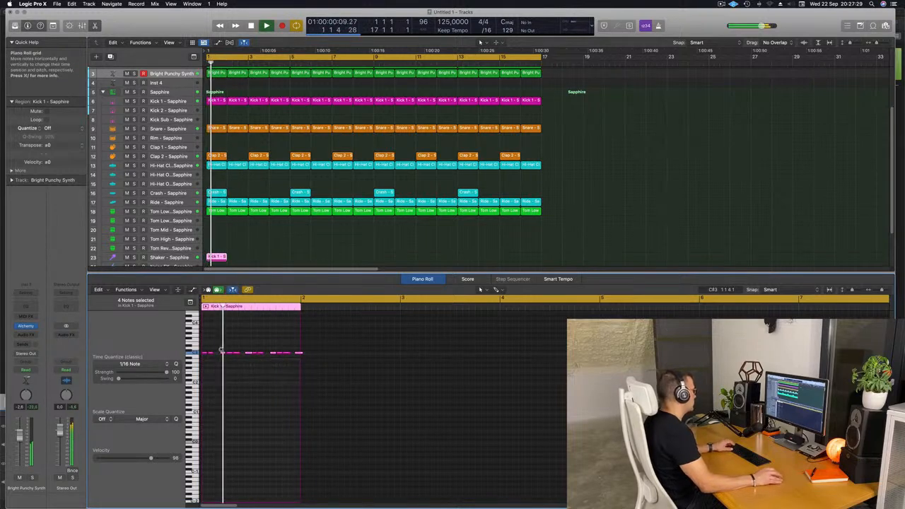
Try the Shaker region's 12 notes an octave lower at C2, undo it, and set the Shaker track's volume to -30 dB
left_click(183, 258)
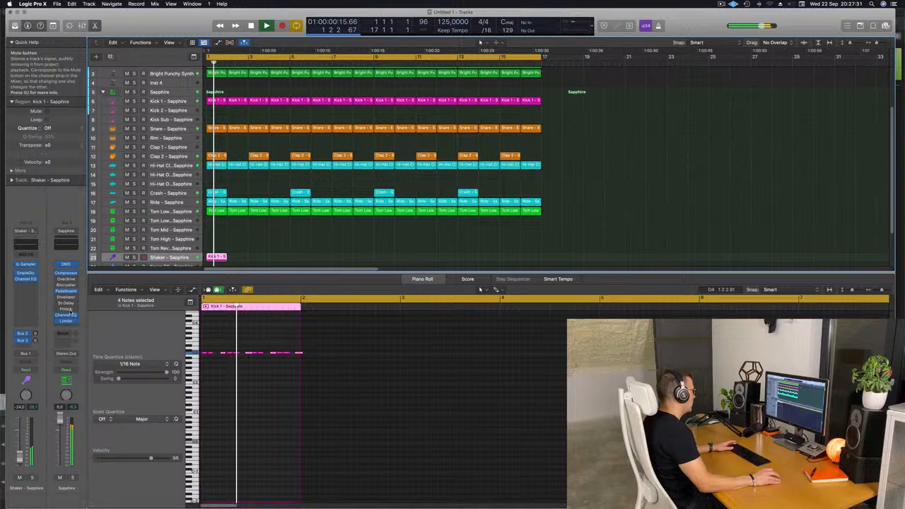
left_click(240, 364)
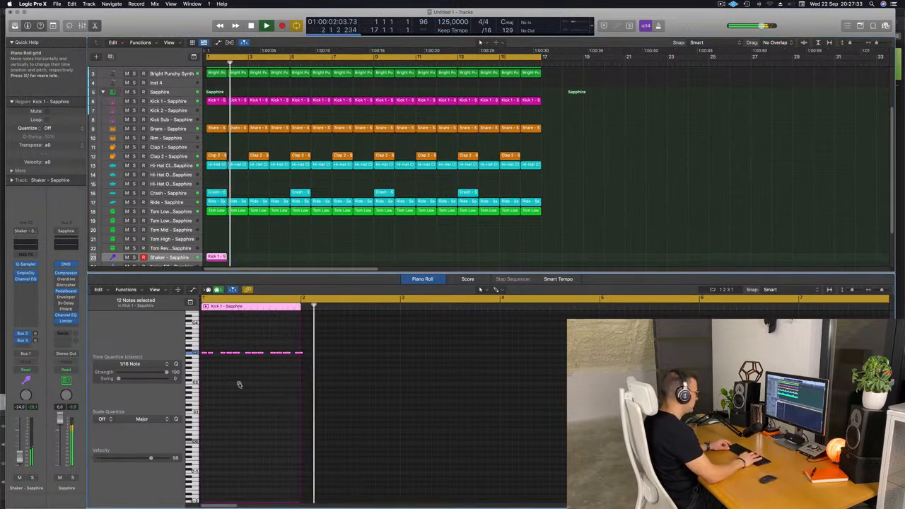
left_click_drag(239, 385, 239, 383)
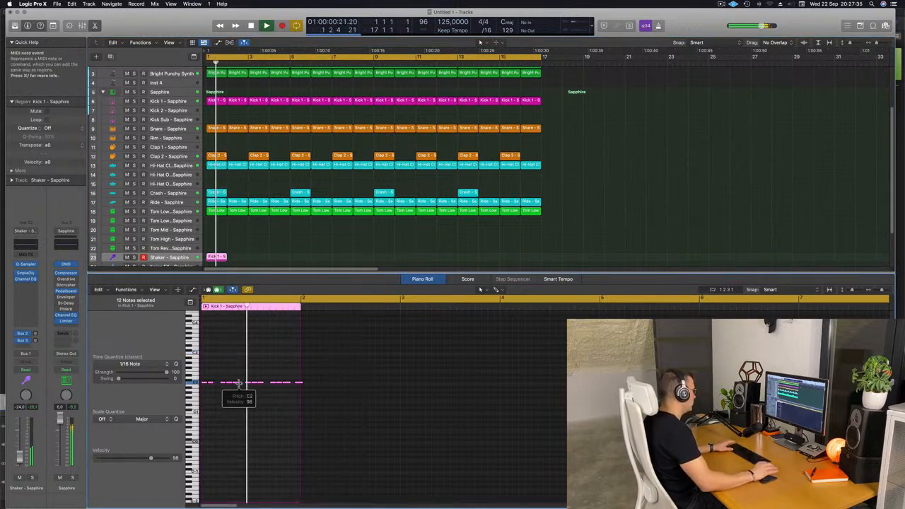
key("super+z")
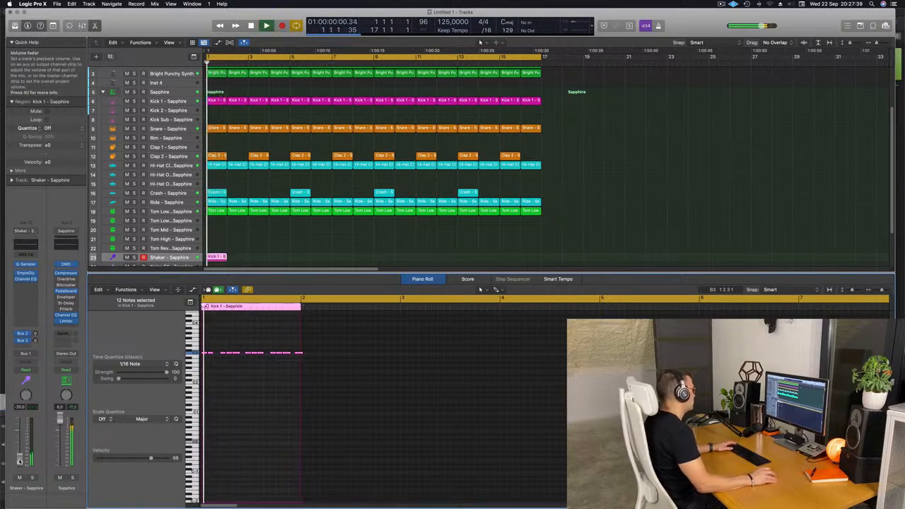
Repeat the bar 1 Shaker region to fill the track through bar 16, and clear the selection
left_click(212, 259)
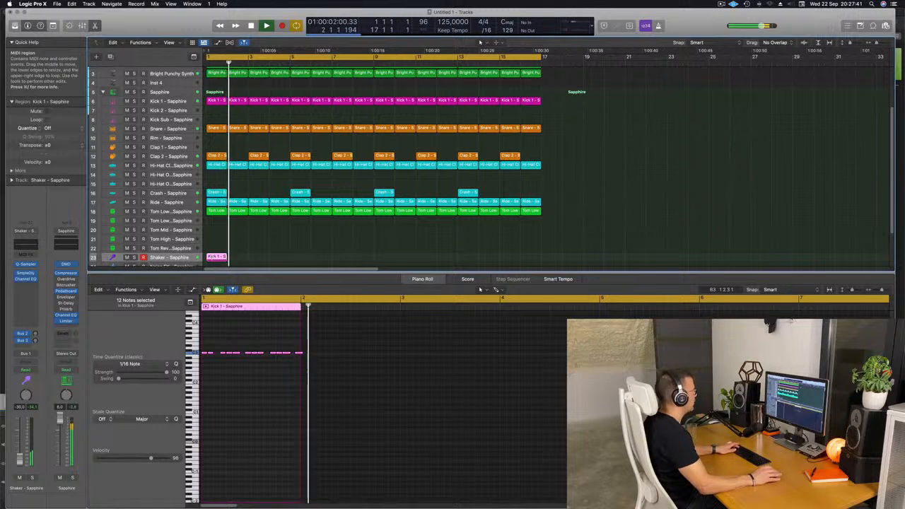
key("super+r")
key("super+r")
key("super+r")
key("super+r")
key("super+r")
key("super+r")
key("super+r")
key("super+r")
key("super+r")
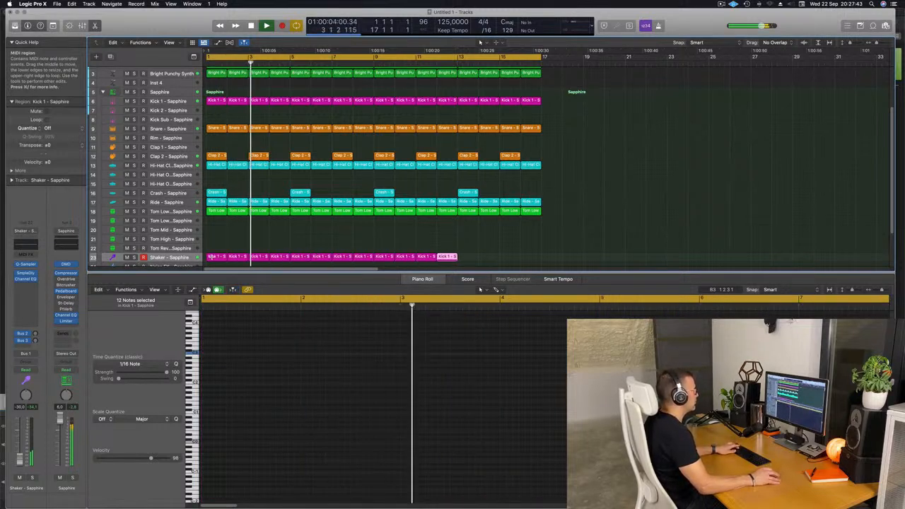
key("super+r")
key("super+r")
key("super+r")
key("super+r")
left_click(231, 244)
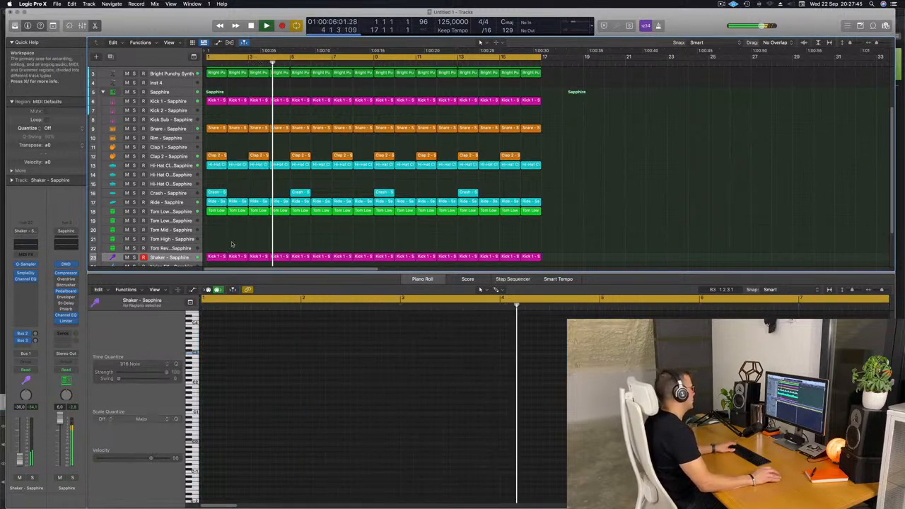
Copy the bar 1 Tom Low 1 region to the Tom Mid track and raise its note two octaves
left_click(217, 211)
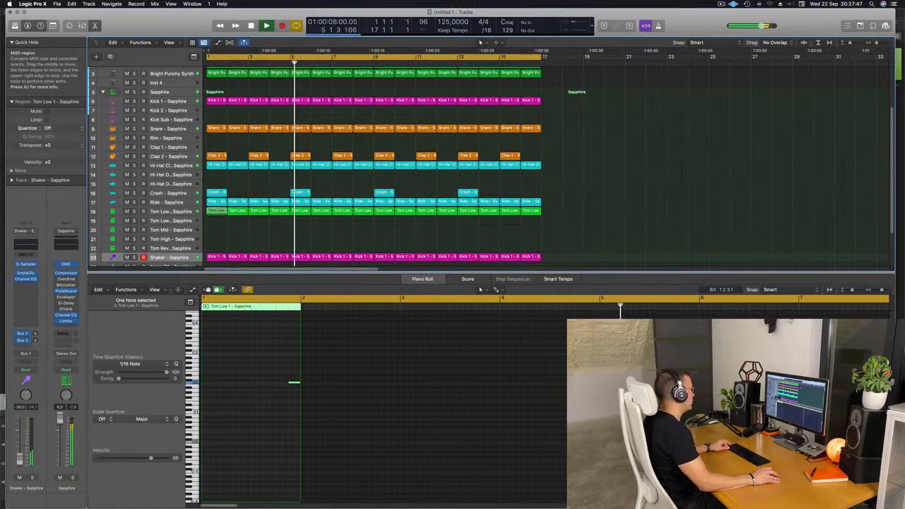
left_click_drag(216, 211, 217, 229)
key("Return")
left_click_drag(273, 359, 339, 423)
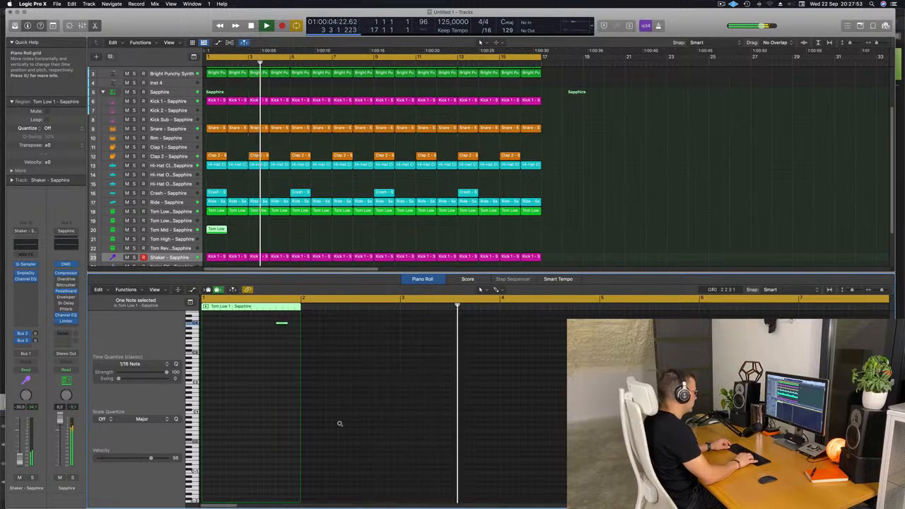
Move the Tom Mid note earlier to the last sixteenth of beat 2 and shorten it, checking it in playback from the start
key("space")
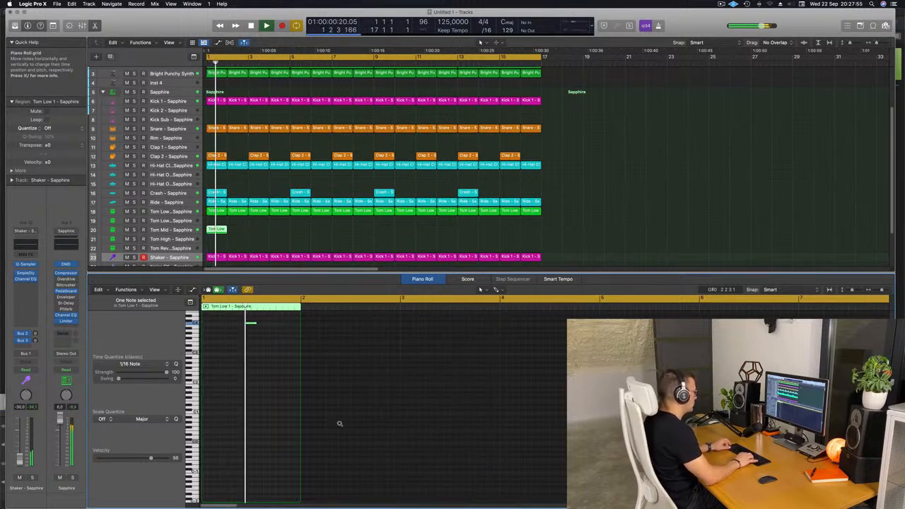
key("Return")
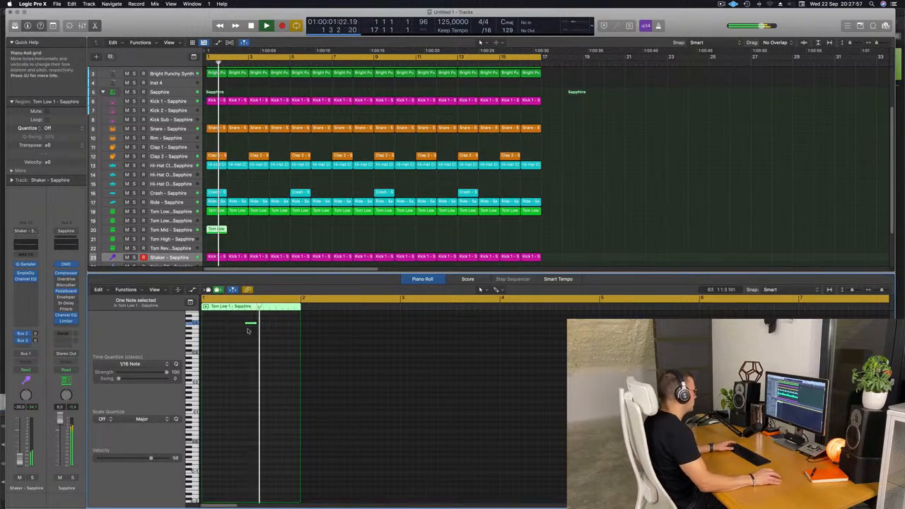
key("Return")
key("Return")
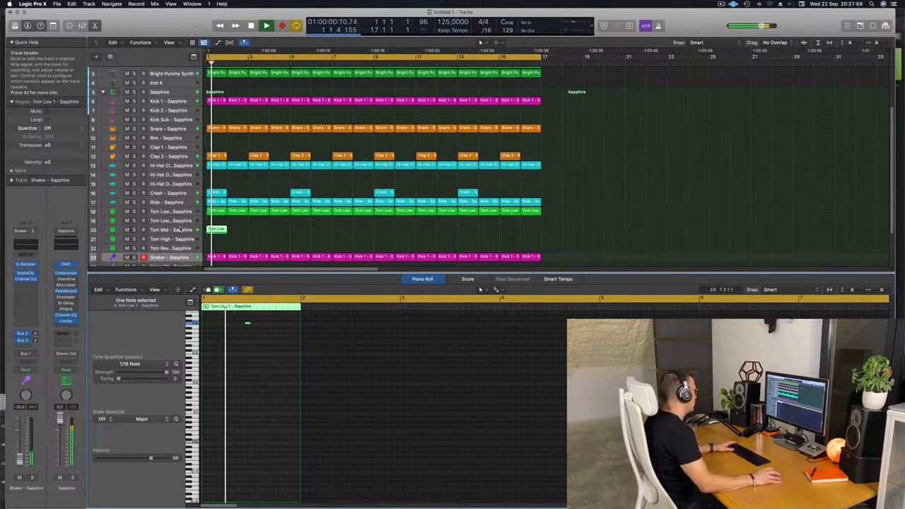
Select the Tom Mid track and lower its volume while playing from the start
key("Up")
key("Up")
key("Up")
key("Return")
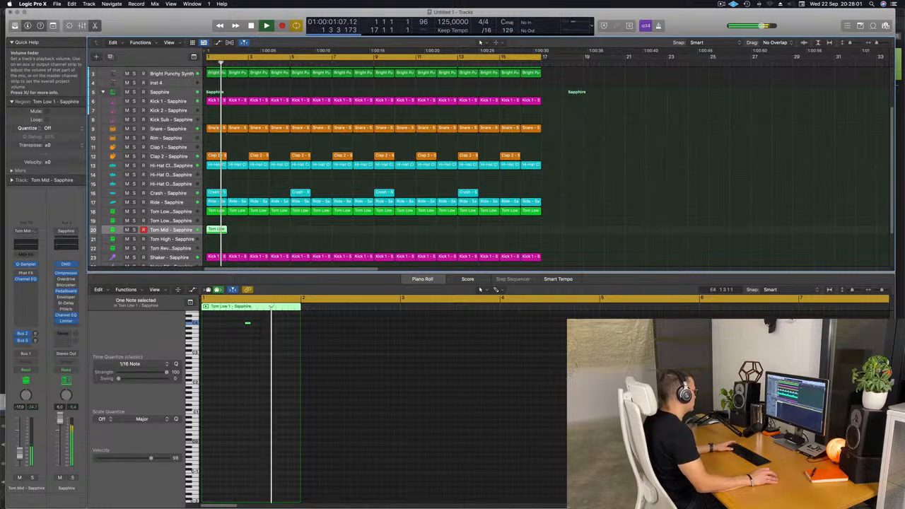
key("Return")
Repeat the bar 1 Tom Mid region to fill the track through bar 16
left_click(210, 235)
left_click(210, 233)
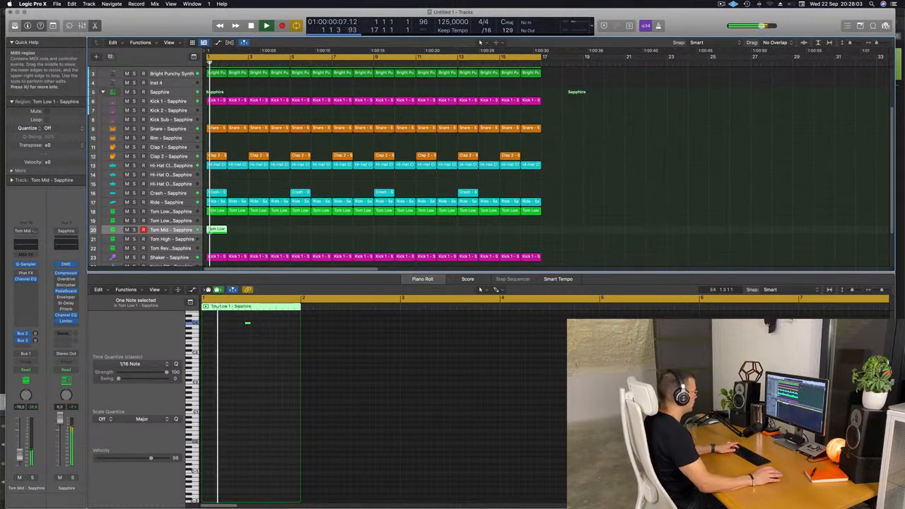
key("super+r")
key("super+r")
key("super+r")
key("super+r")
key("super+r")
key("super+r")
key("super+r")
key("super+r")
key("super+r")
key("super+r")
key("super+r")
key("super+r")
key("super+r")
key("super+r")
key("super+r")
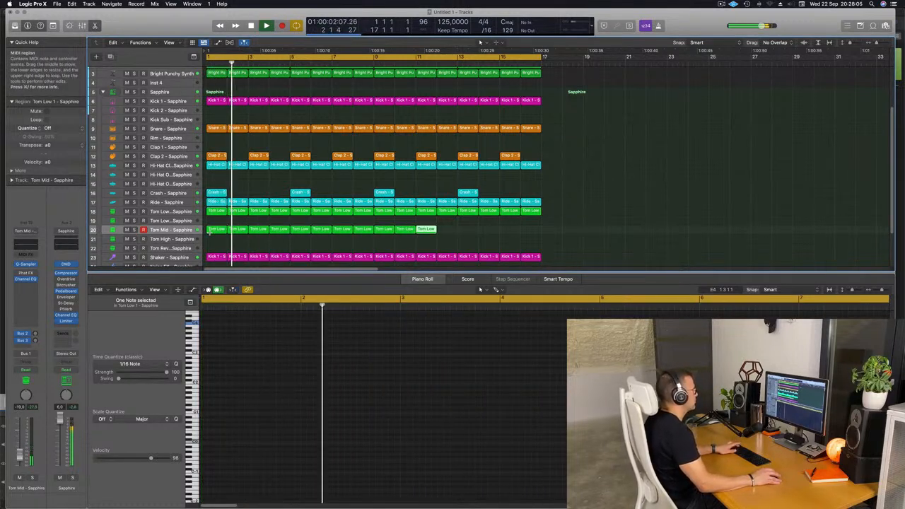
Select all Tom Mid regions, set the track's volume to -24 dB, and close the Piano Roll
left_click(173, 230)
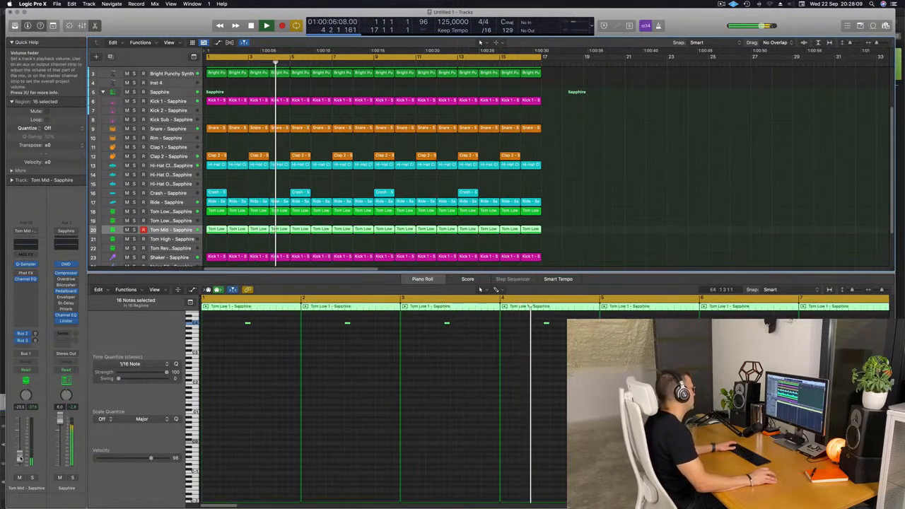
left_click(597, 163)
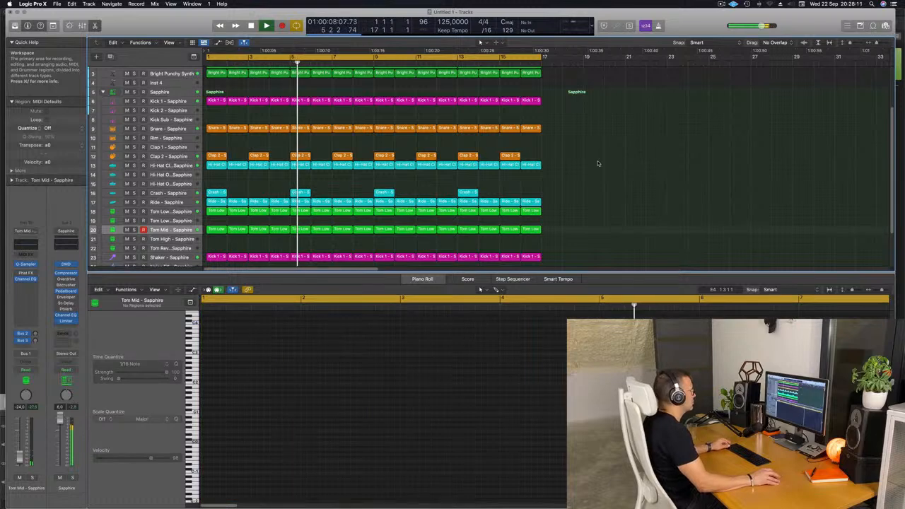
scroll(438, 177, "down", 2)
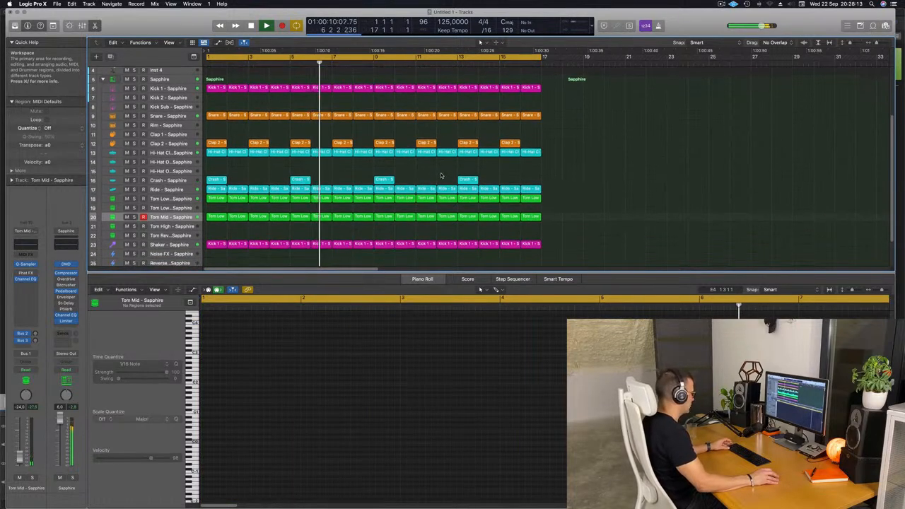
key("x")
key("x")
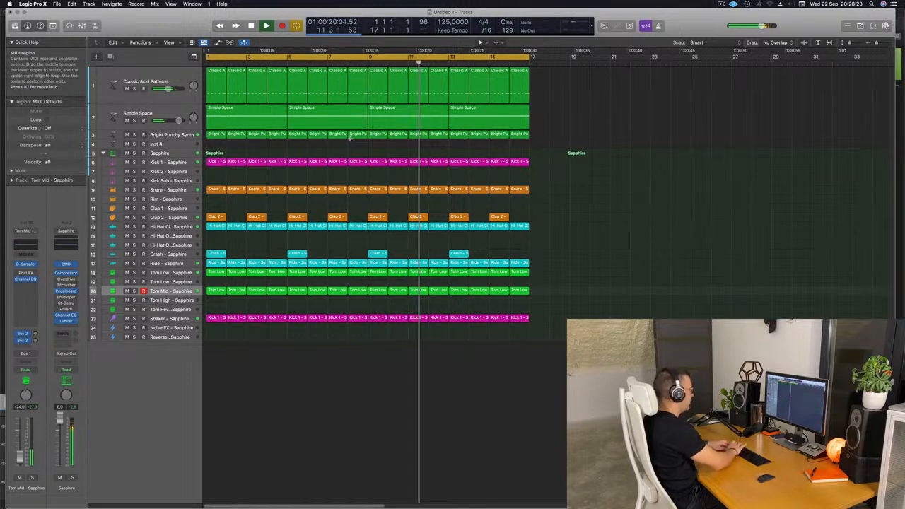
Duplicate the whole 16-bar arrangement once to extend it through bar 32, and clear the selection
key("super+a")
key("super+r")
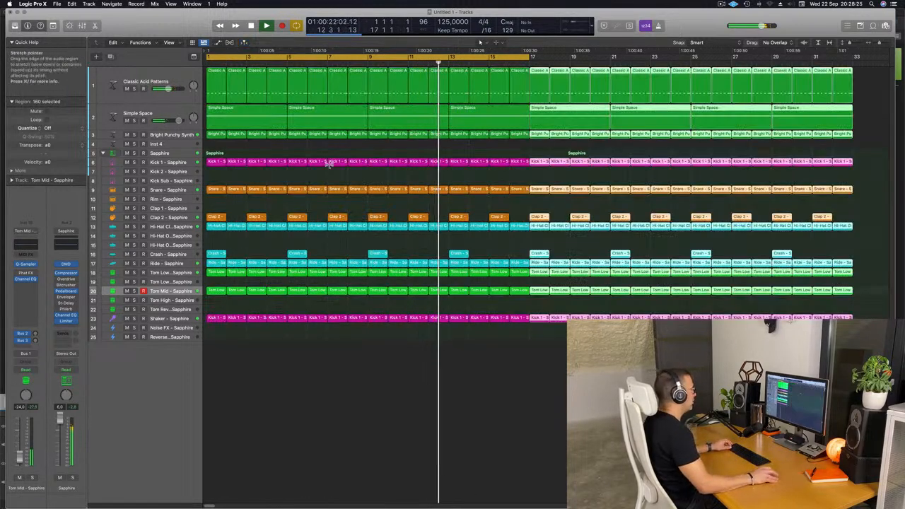
key("super+Left")
key("super+Left")
key("super+Right")
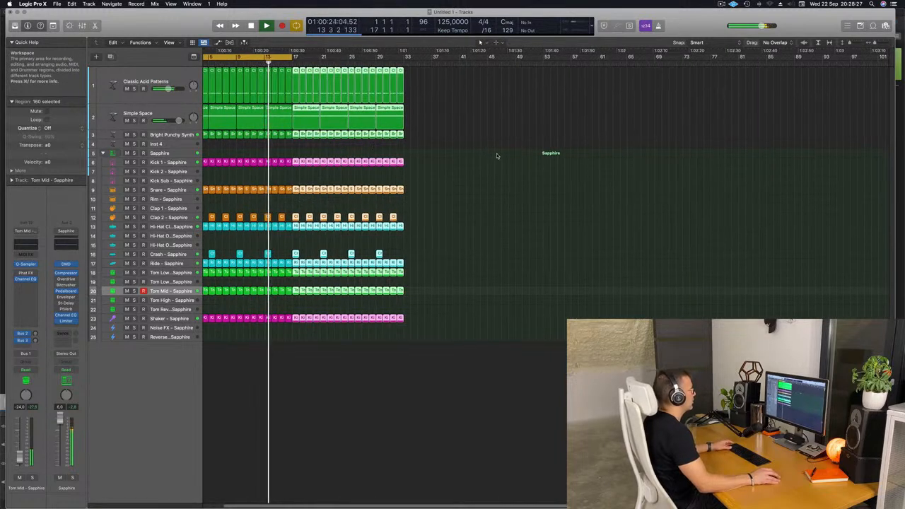
key("super+Right")
left_click(526, 127)
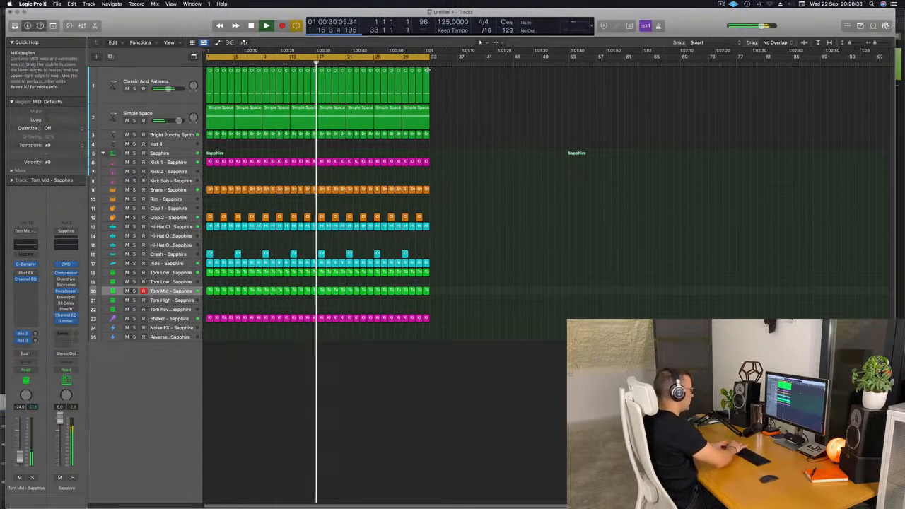
Duplicate the whole 32-bar arrangement once to extend it through bar 64
key("super+a")
key("super+r")
scroll(440, 63, "left", 3)
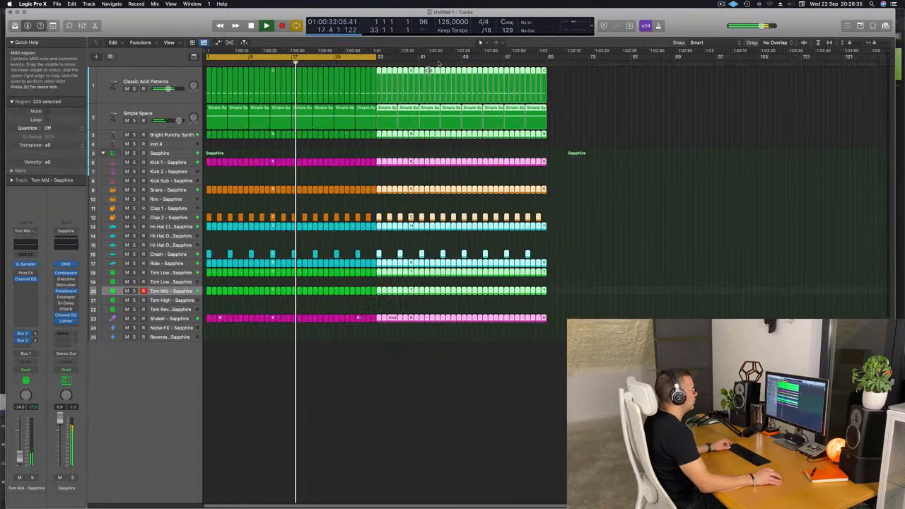
Move the project end marker to bar 66 and extend the cycle range to bar 65
left_click(883, 53)
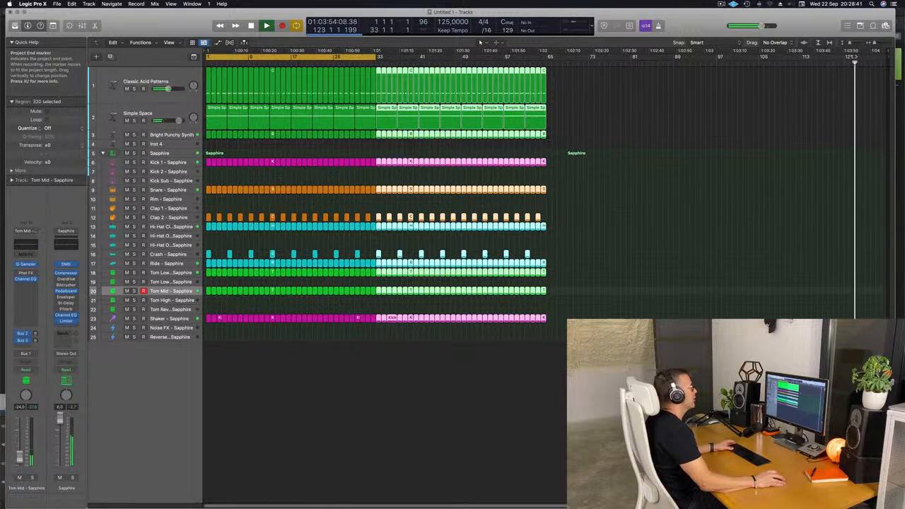
key("space")
key("space")
key("space")
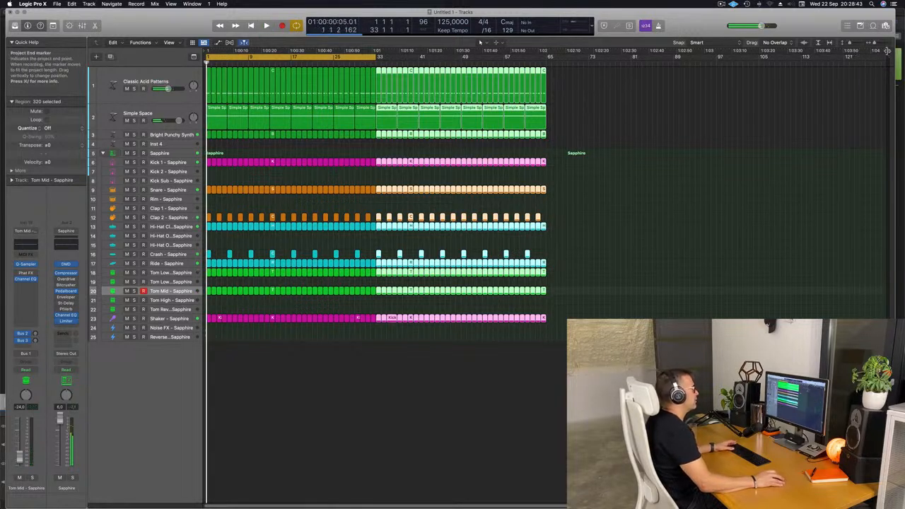
left_click_drag(888, 50, 550, 97)
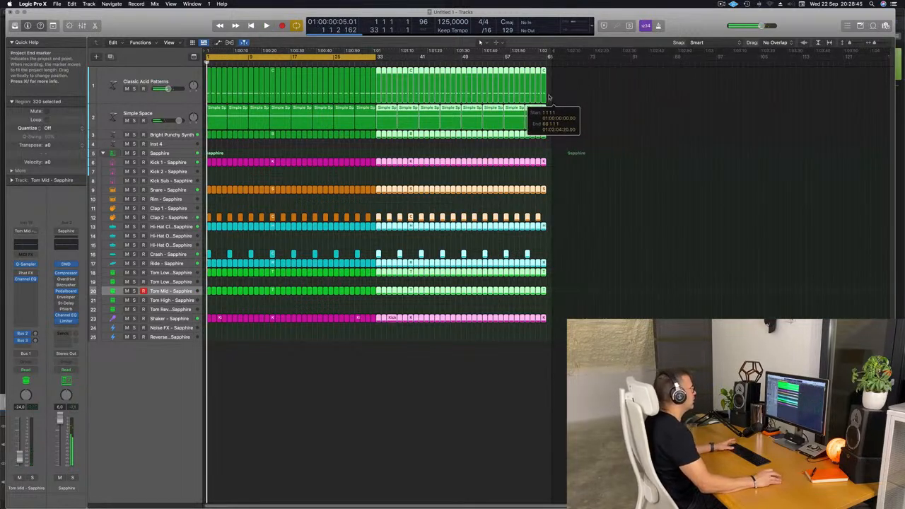
key("space")
left_click_drag(375, 56, 547, 67)
Duplicate the Classic Acid Patterns track, copy its bar 1 region to the new track, and open the copy in the Piano Roll
left_click(172, 80)
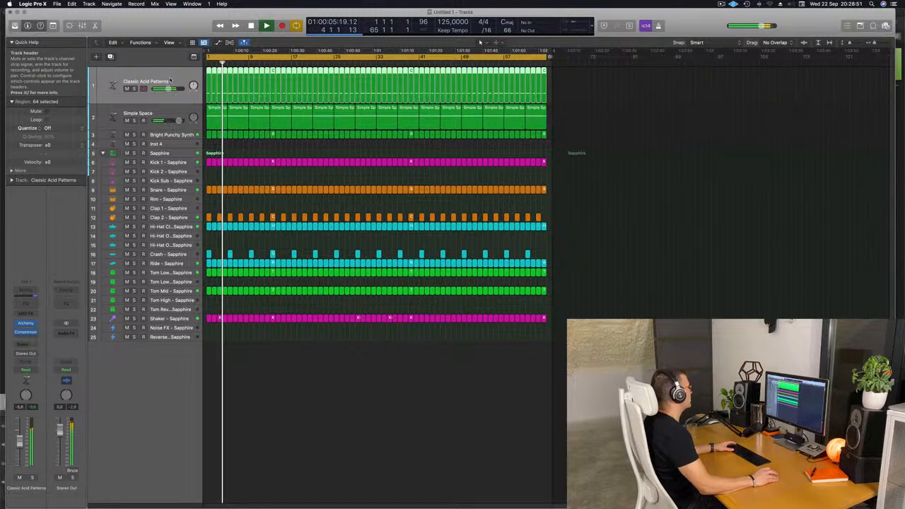
left_click(110, 56)
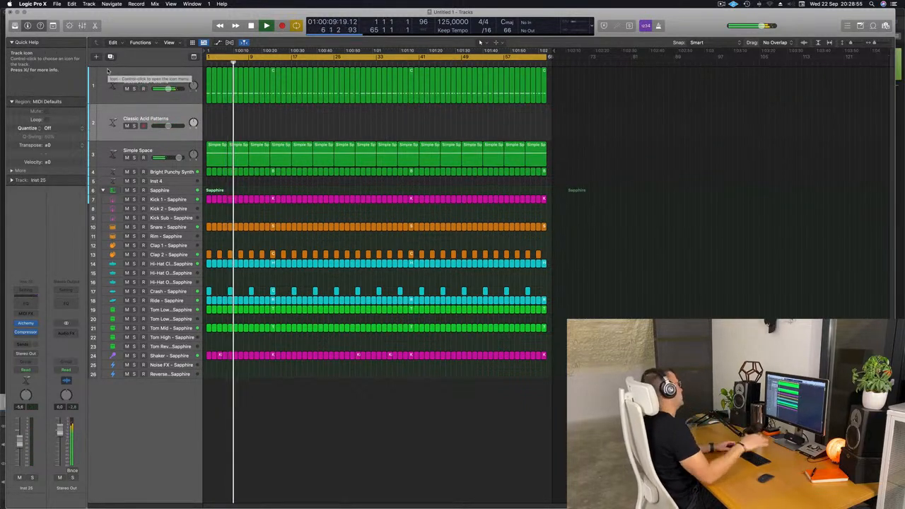
left_click_drag(209, 99, 207, 116)
double_click(209, 109)
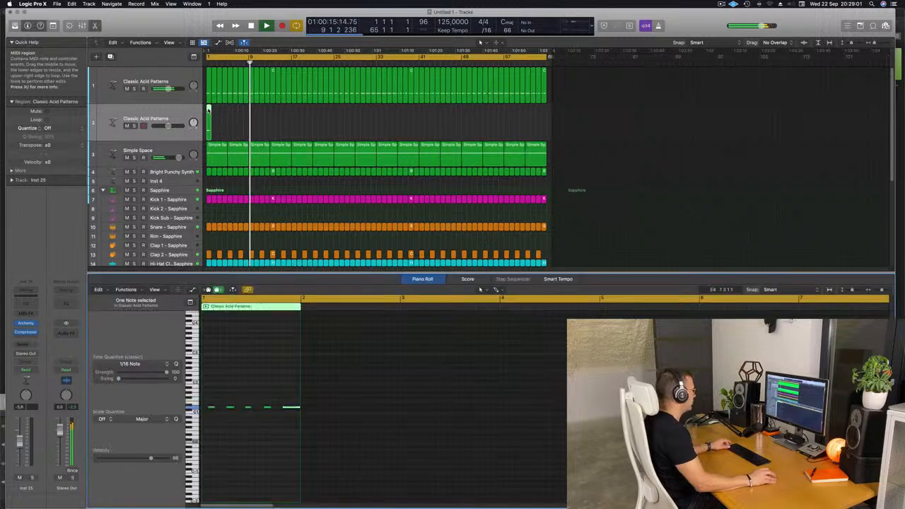
Keep only the copied region's last note, move it to beat 3, raise it an octave, and lengthen it
scroll(246, 438, "left", 1)
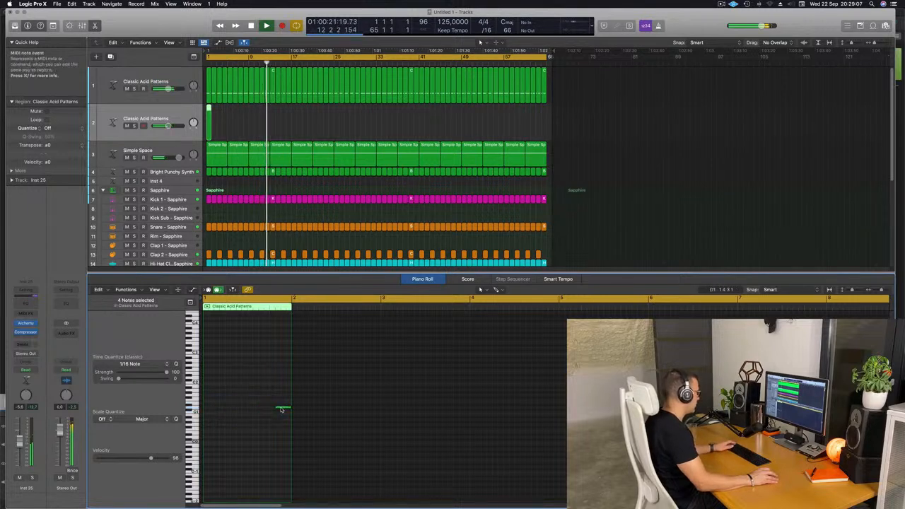
left_click_drag(281, 409, 255, 410)
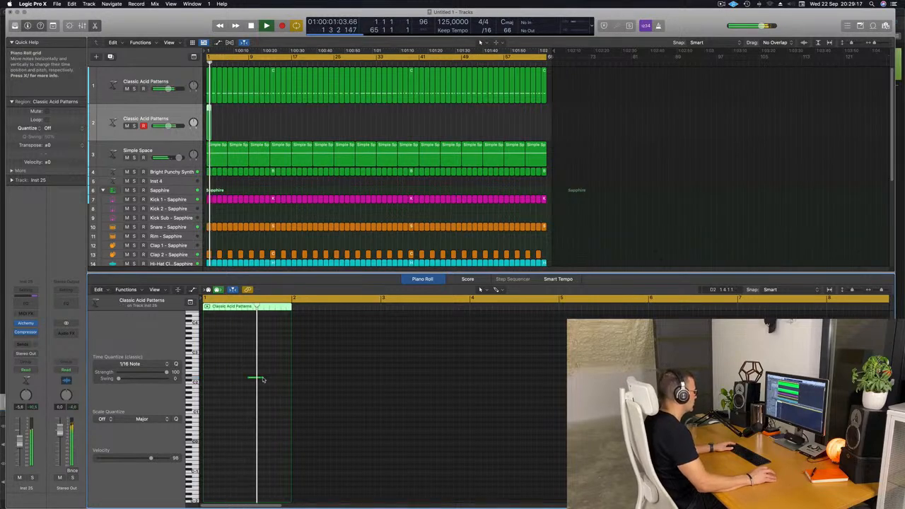
left_click_drag(263, 381, 265, 357)
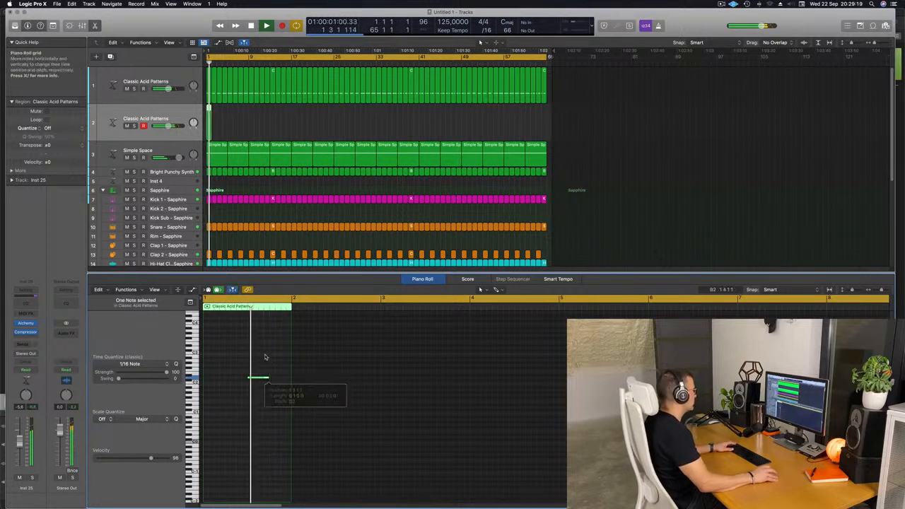
Repeat the edited bar 1 region along the duplicated Classic Acid Patterns track through bar 64, and select all its regions
left_click(209, 128)
key("Return")
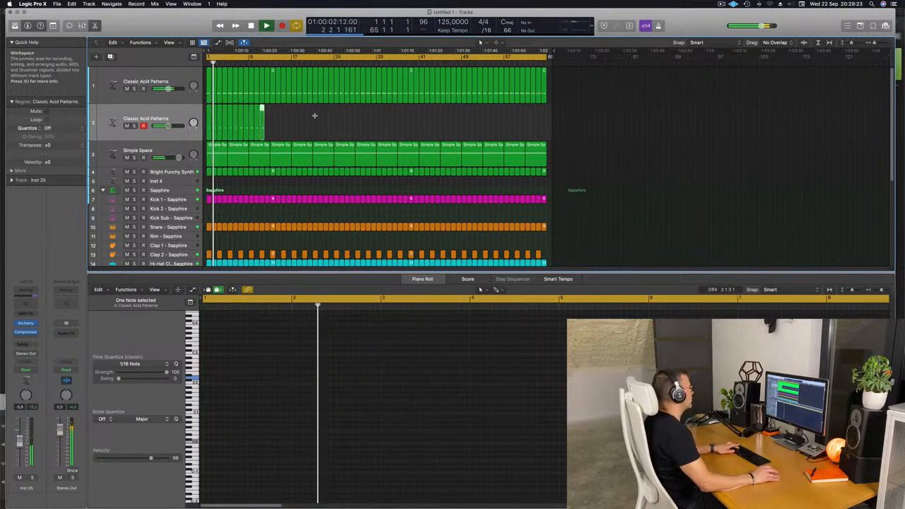
left_click_drag(308, 126, 200, 132)
key("super+r")
key("super+r")
key("super+r")
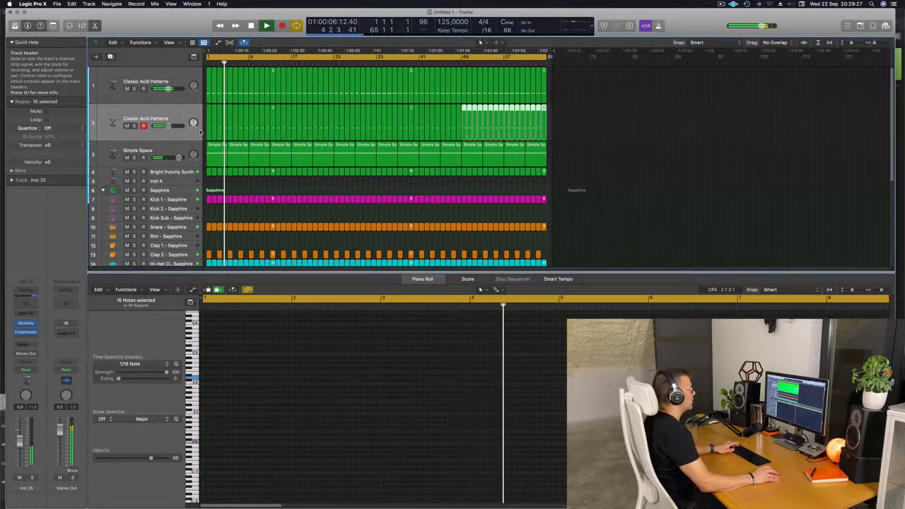
key("Return")
left_click(176, 119)
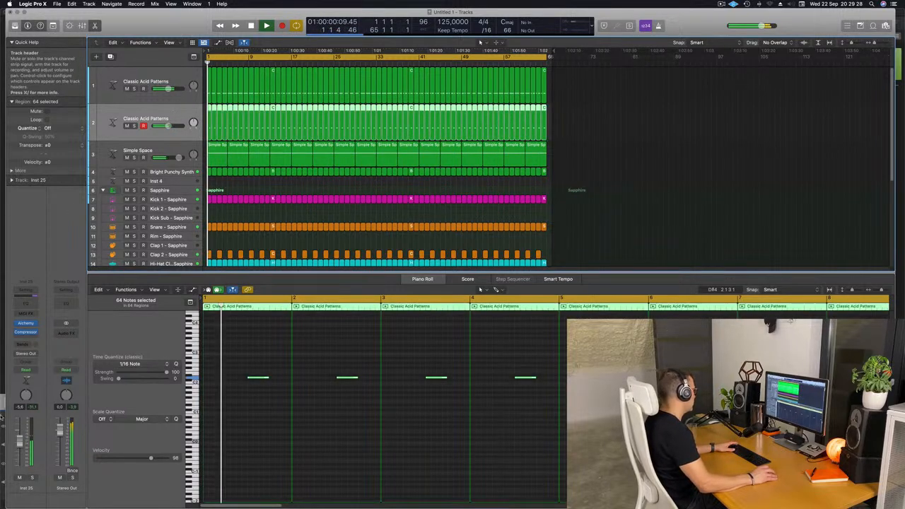
Open Alchemy on the duplicated Classic Acid Patterns track and choose a different arpeggiator pattern
left_click(26, 324)
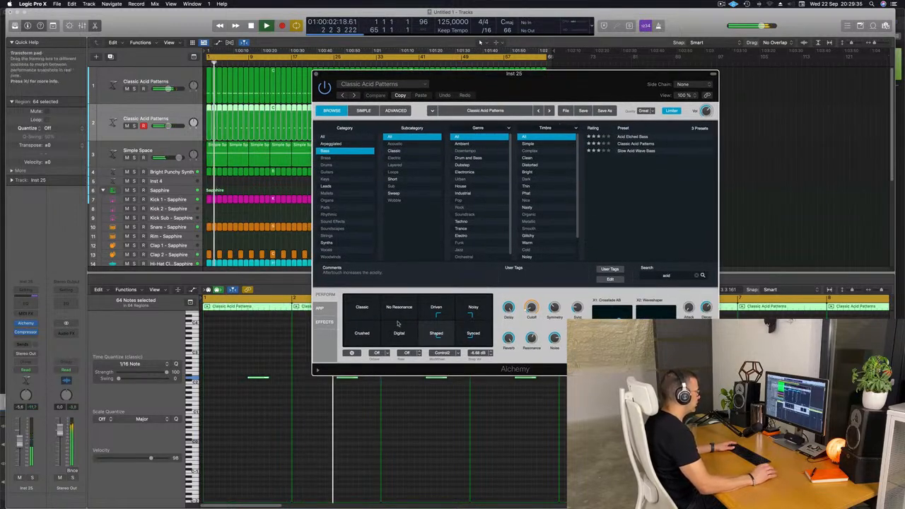
left_click(326, 312)
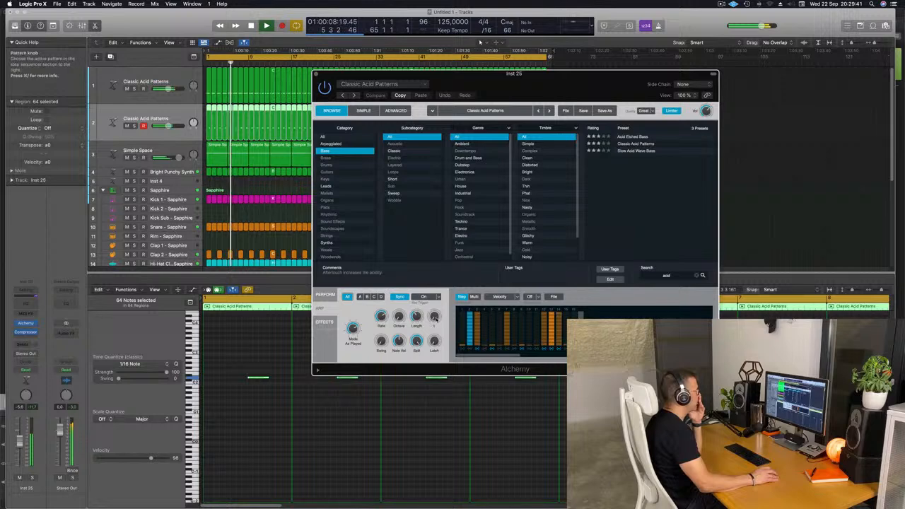
left_click_drag(435, 316, 434, 314)
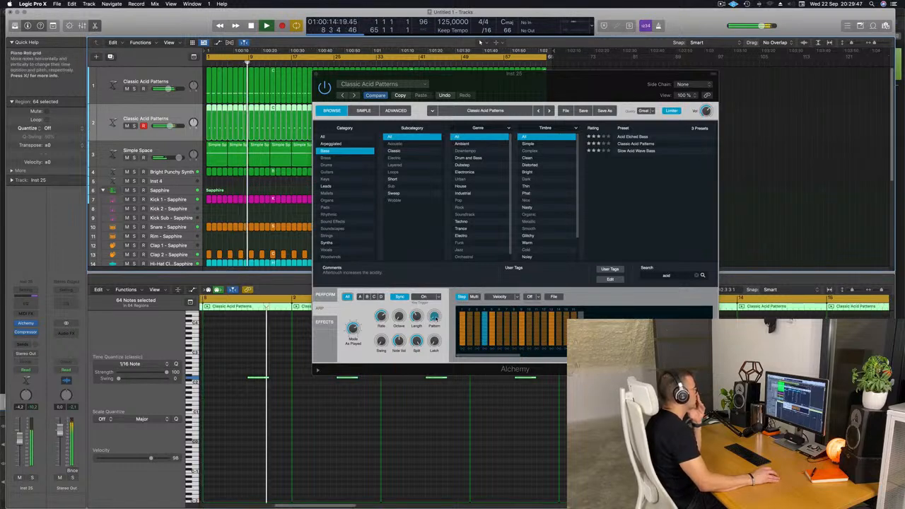
left_click_drag(434, 317, 435, 314)
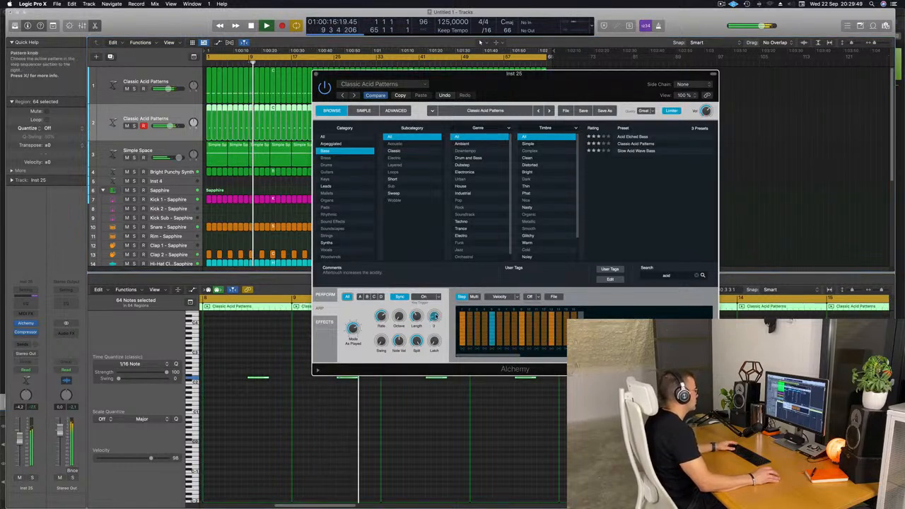
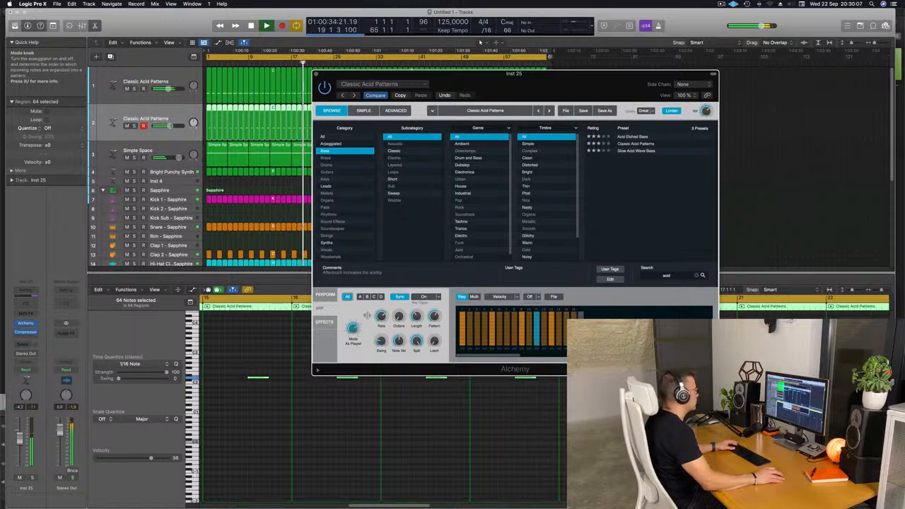
Raise Alchemy's Cutoff performance control to about 36% and lower the duplicated acid track's volume
left_click_drag(611, 88, 643, 36)
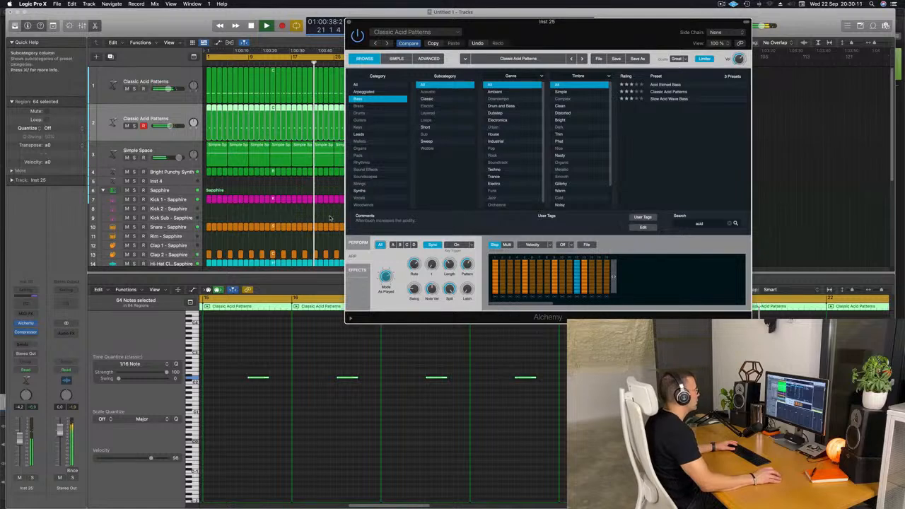
left_click(358, 243)
mouse_move(566, 257)
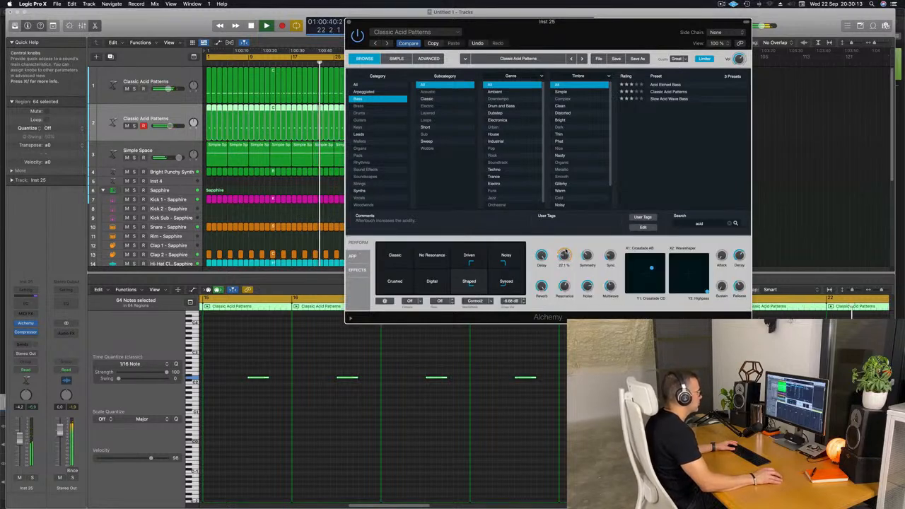
left_click_drag(563, 255, 564, 244)
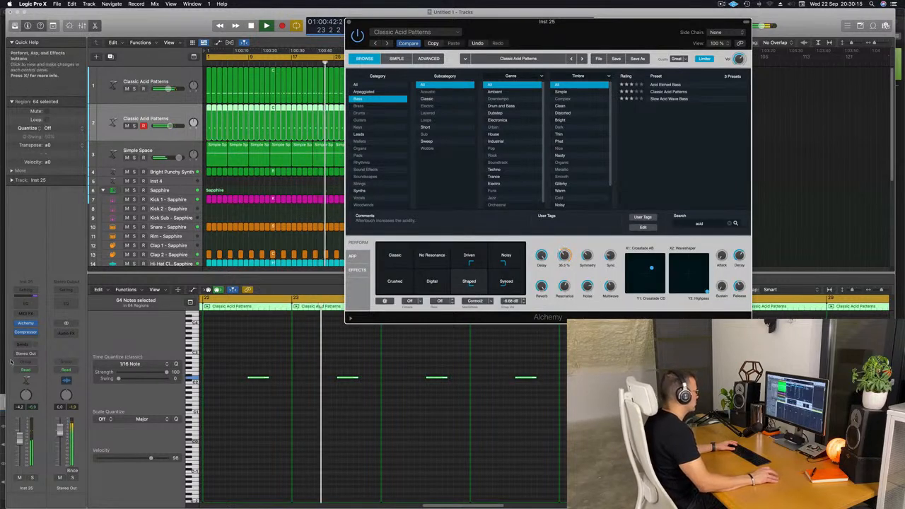
left_click_drag(19, 438, 19, 447)
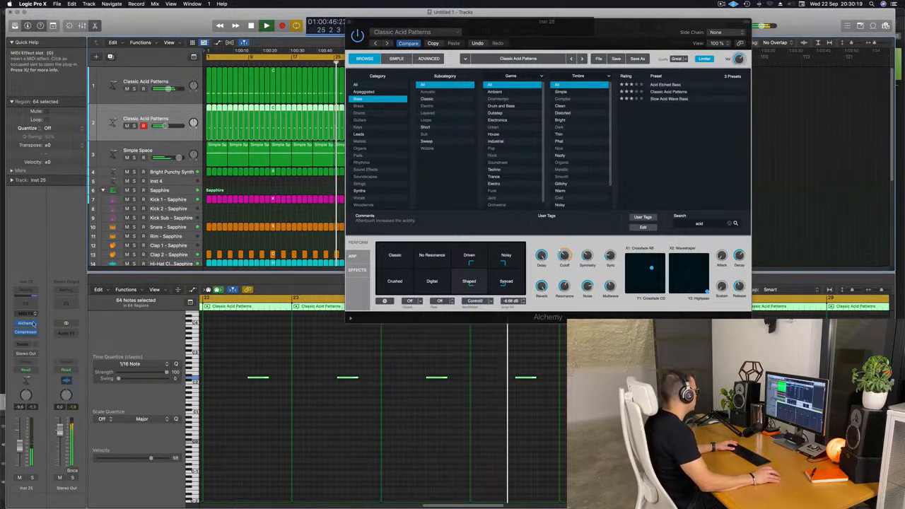
Add a Bus 4 send to the duplicated acid track and insert the SilverVerb reverb on Aux 4
left_click(23, 345)
mouse_move(50, 354)
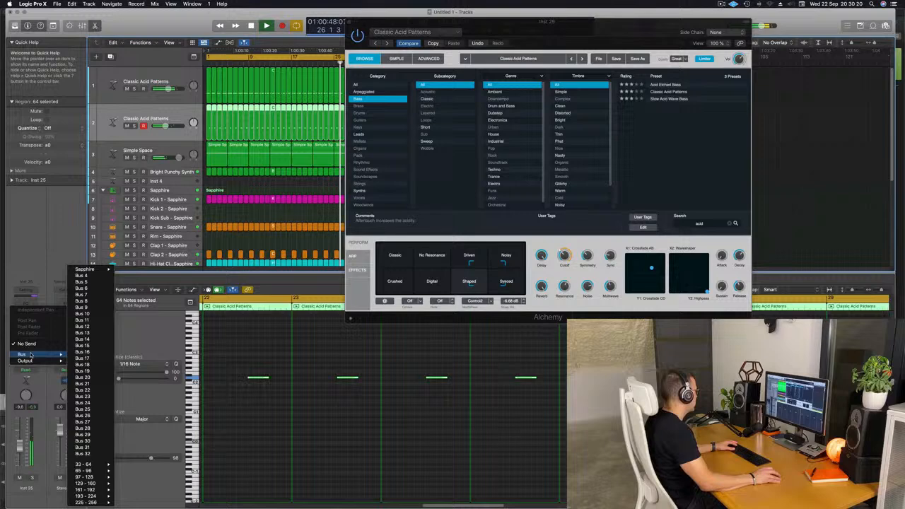
left_click(87, 276)
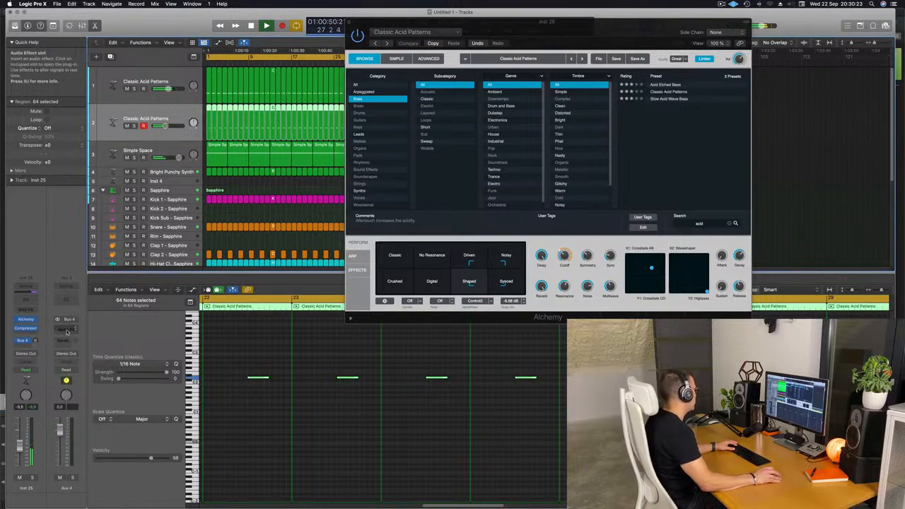
left_click(68, 330)
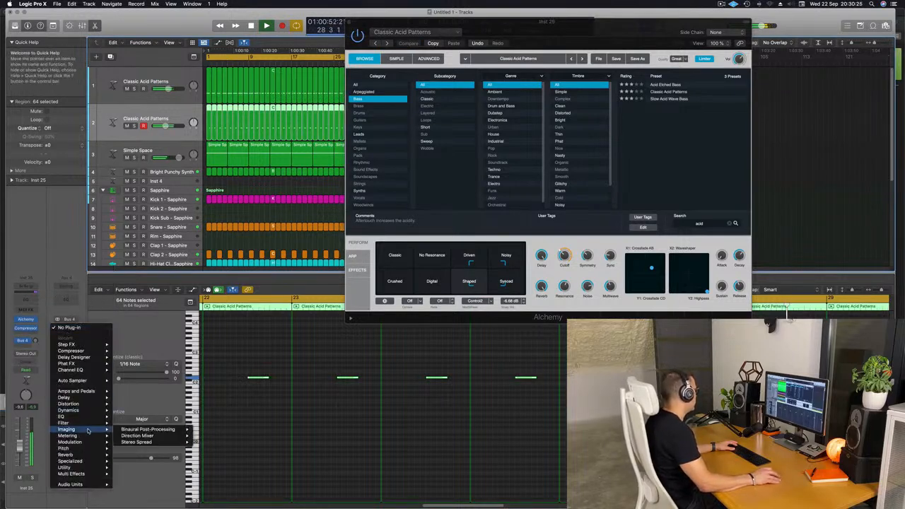
mouse_move(89, 457)
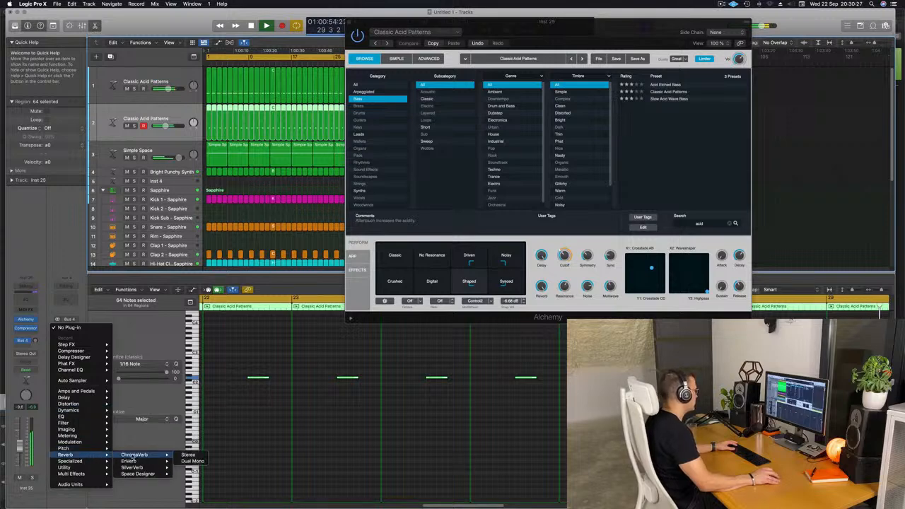
mouse_move(132, 467)
left_click(188, 468)
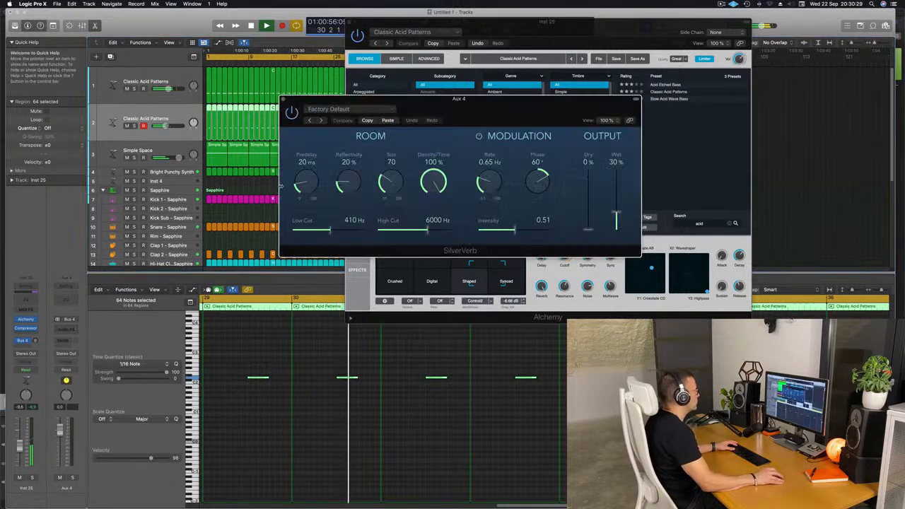
Load the grandiose setting in SilverVerb and set its wet output to 100%
left_click(371, 109)
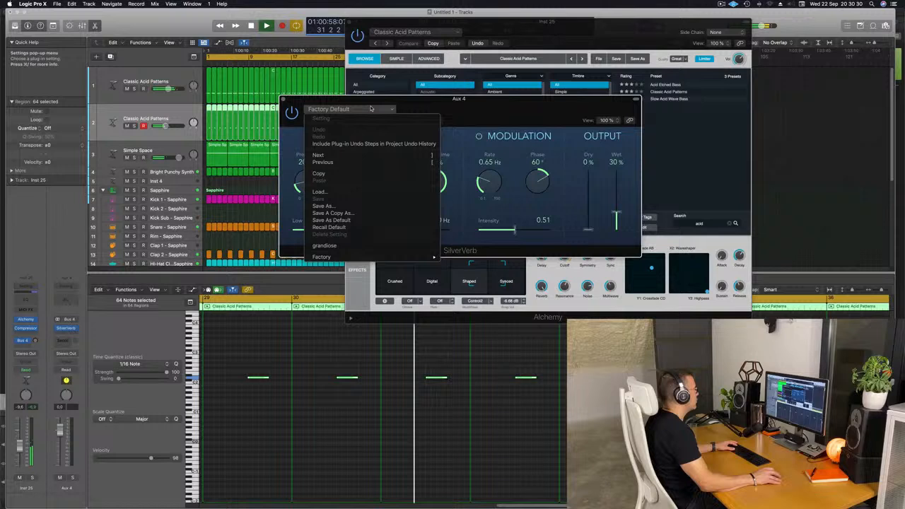
left_click(325, 245)
left_click_drag(617, 162, 616, 145)
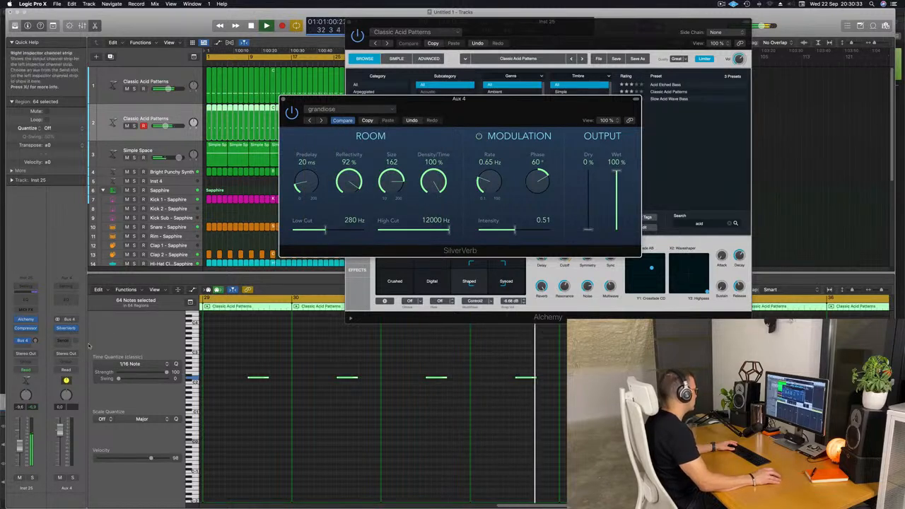
Turn up the duplicated acid track's Bus 4 send, close SilverVerb, and move the Alchemy window off the arrangement
left_click(33, 341)
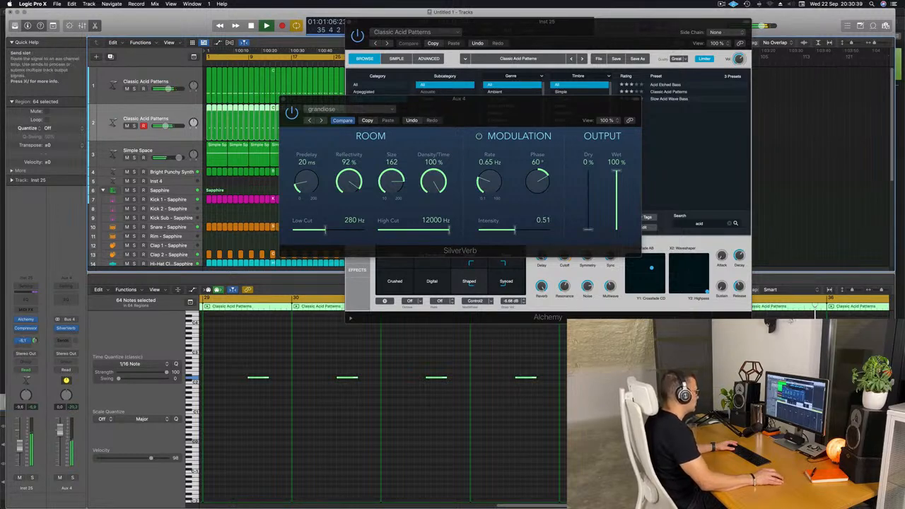
left_click(388, 44)
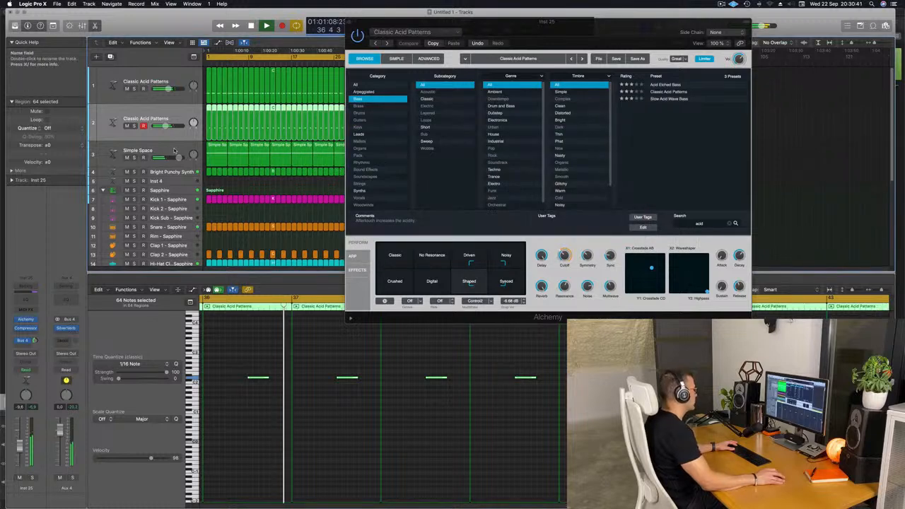
left_click_drag(388, 44, 587, 72)
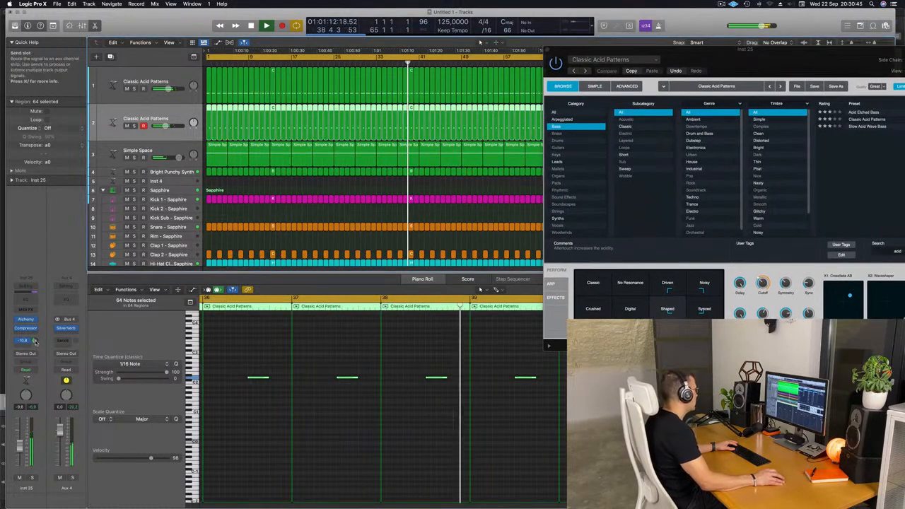
Insert a Compressor after SilverVerb on Aux 4 and set its side chain source to Inst 5
left_click(71, 334)
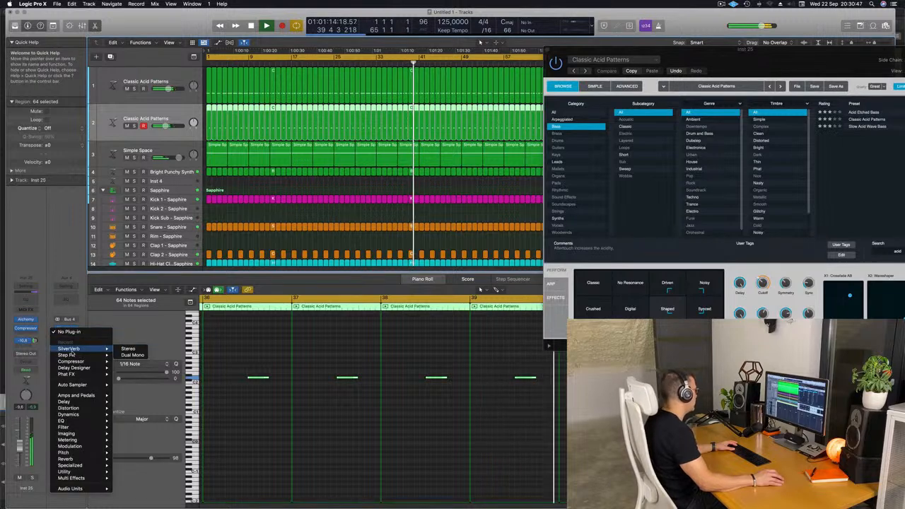
mouse_move(94, 365)
left_click(127, 362)
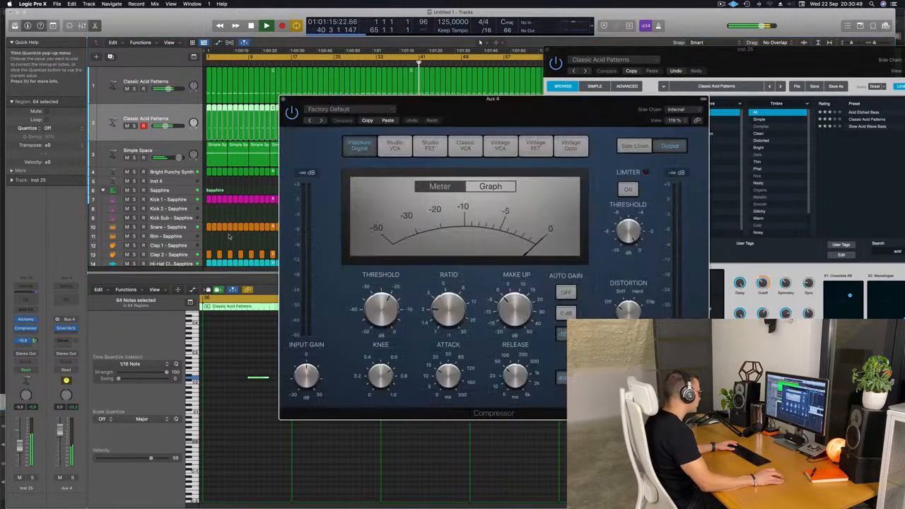
left_click(685, 109)
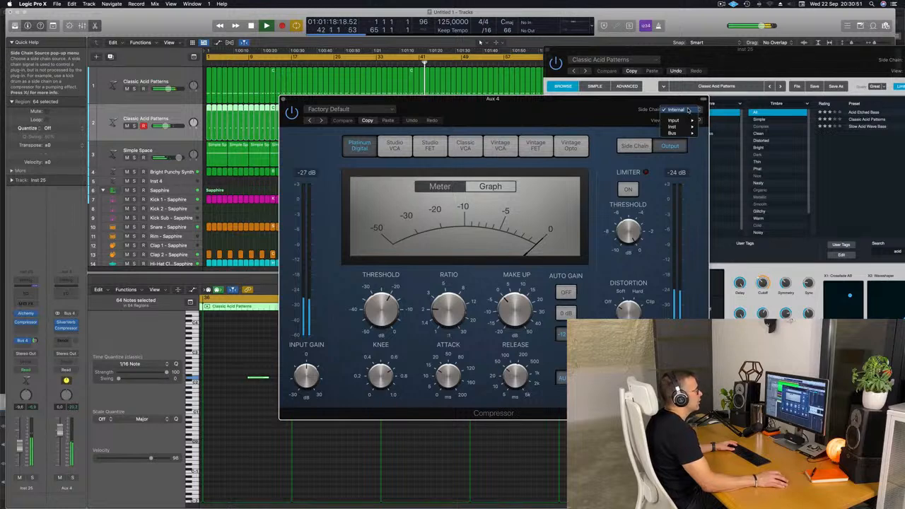
mouse_move(685, 125)
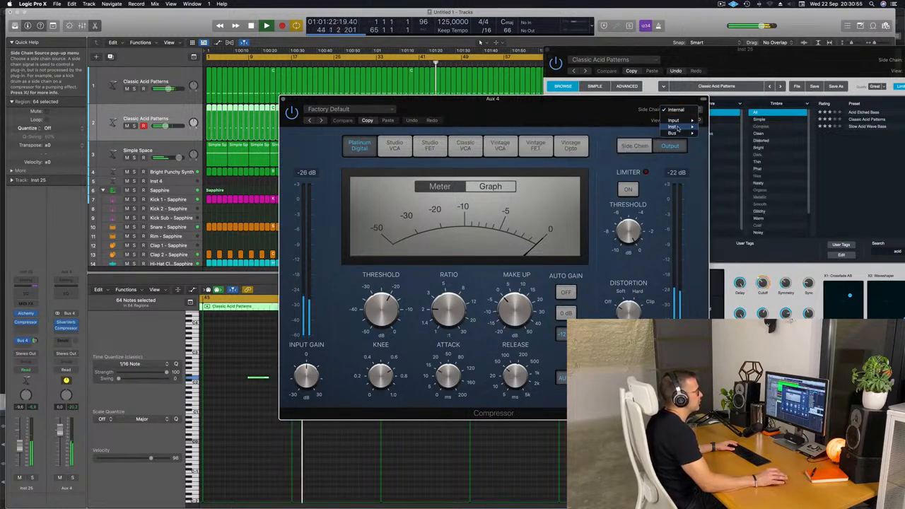
left_click(734, 152)
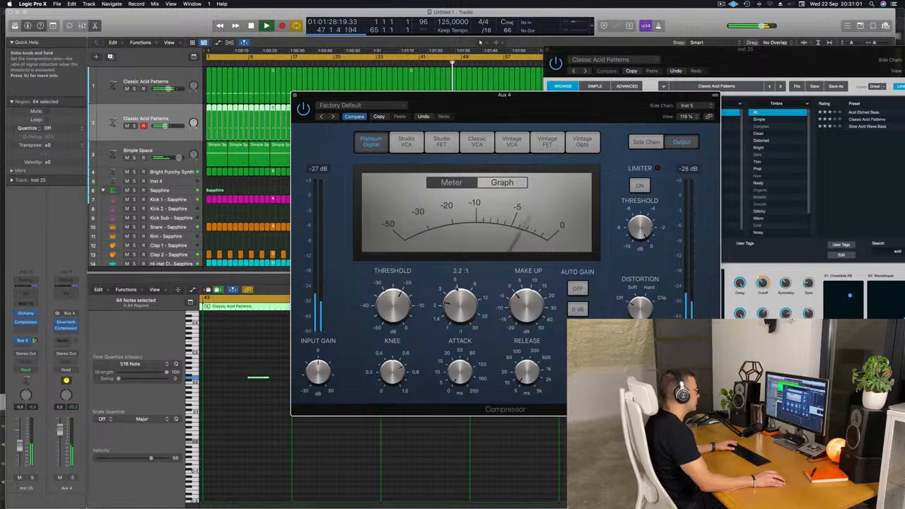
Raise the Aux 4 Compressor's ratio, close its window, and restart playback from the beginning
left_click_drag(457, 290, 461, 271)
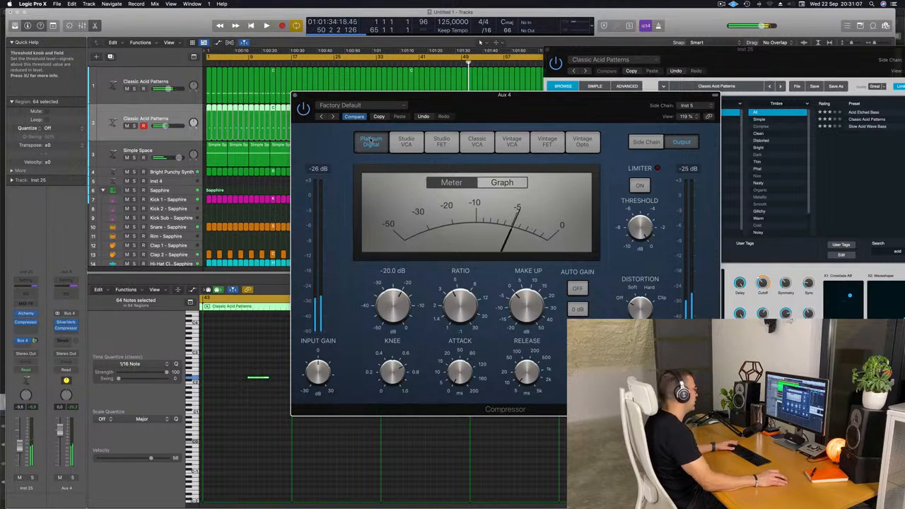
key("space")
key("super+w")
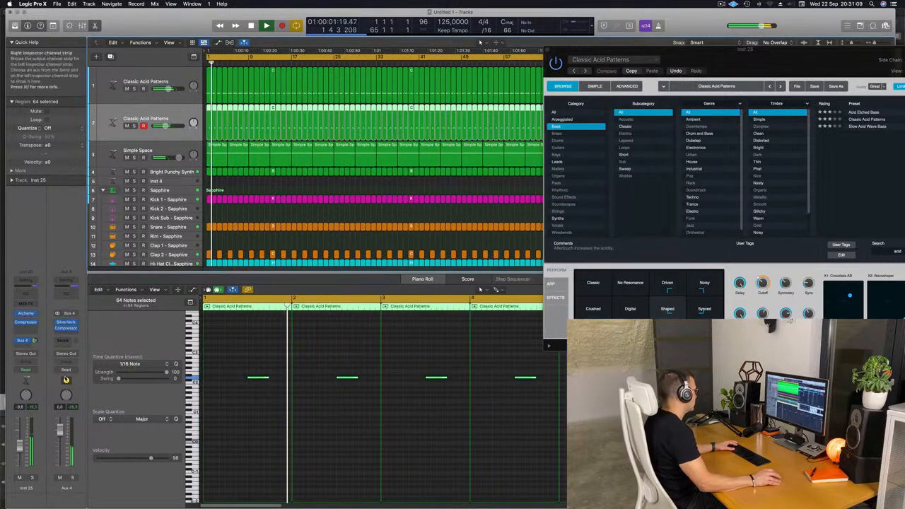
Audition Aux 4 in solo, unsolo it, and raise the duplicated acid track's Bus 4 send level slightly
left_click(71, 478)
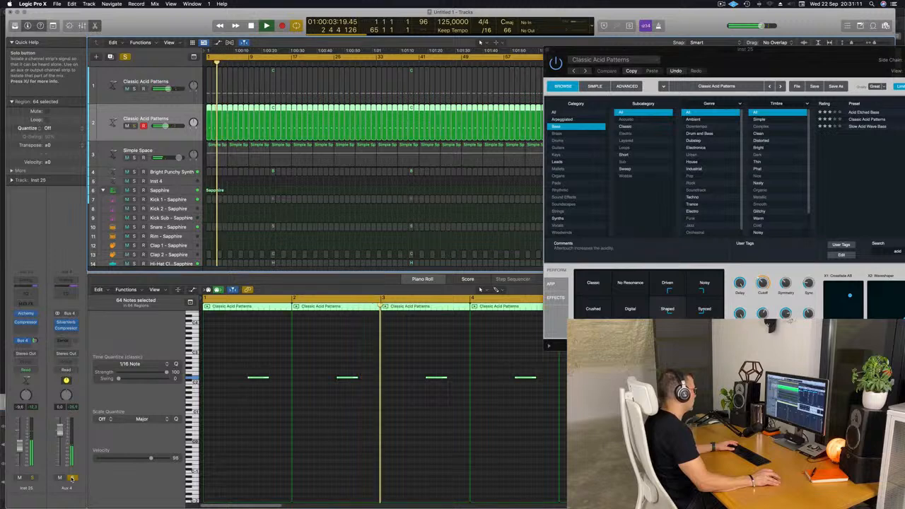
left_click(71, 478)
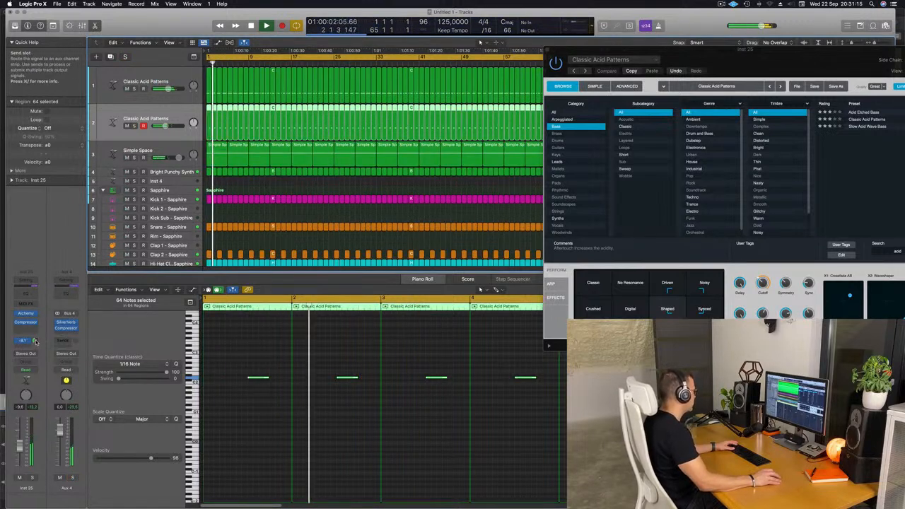
left_click_drag(36, 342, 34, 345)
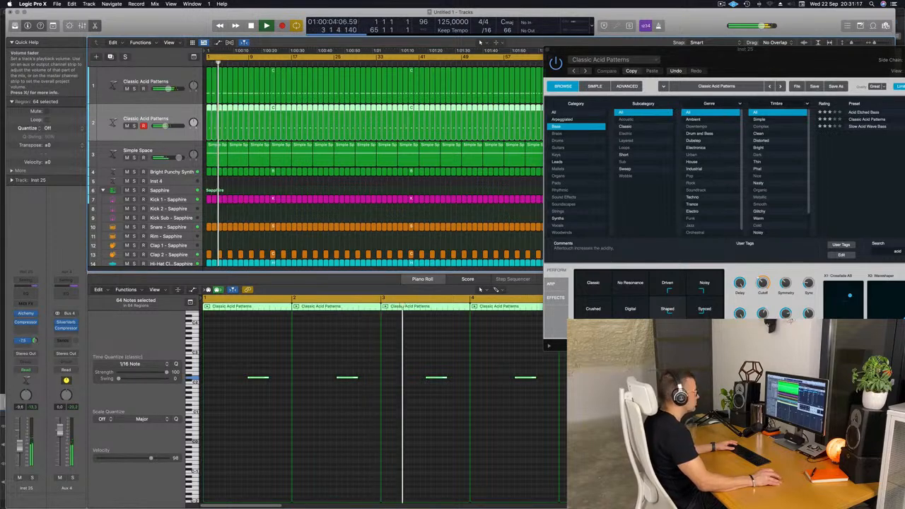
Audition the second acid track's Alchemy Transform pad snapshots, including Crushed, Digital, Shaped, Synced, Noisy and Driven
left_click_drag(769, 57, 529, 61)
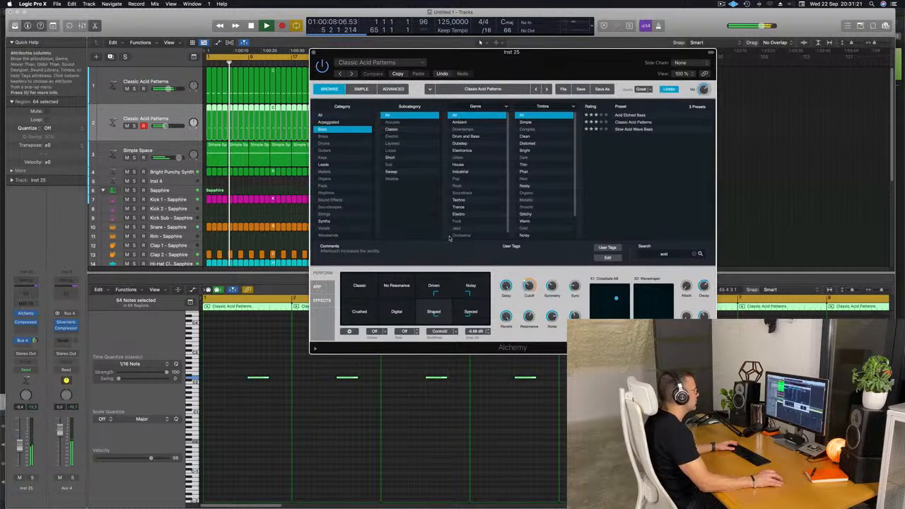
left_click(359, 288)
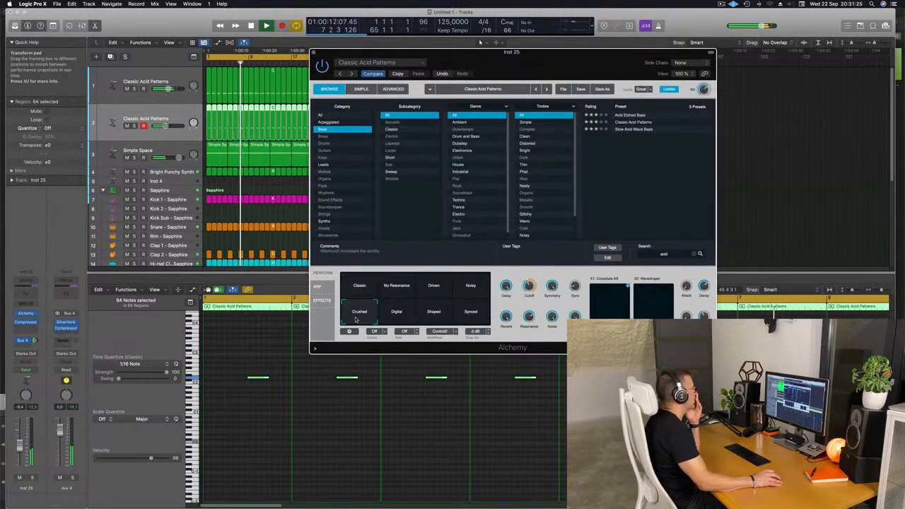
left_click(398, 319)
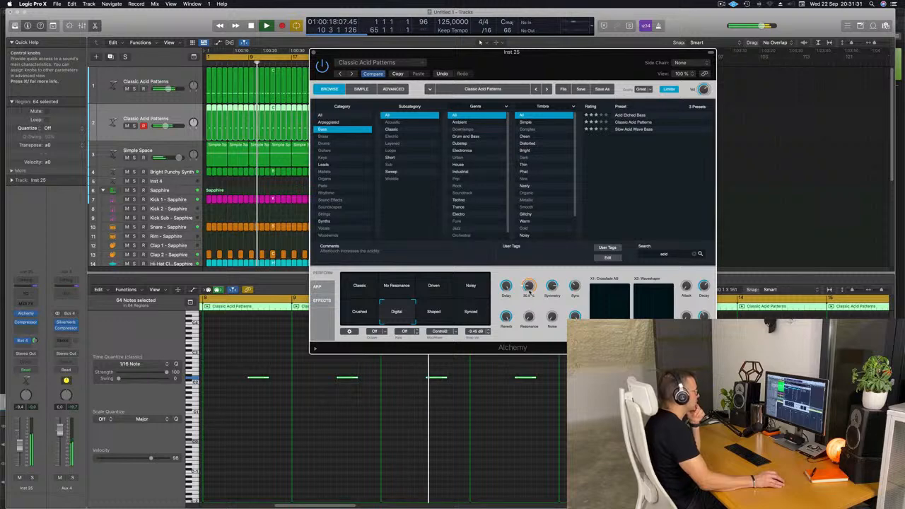
left_click(433, 311)
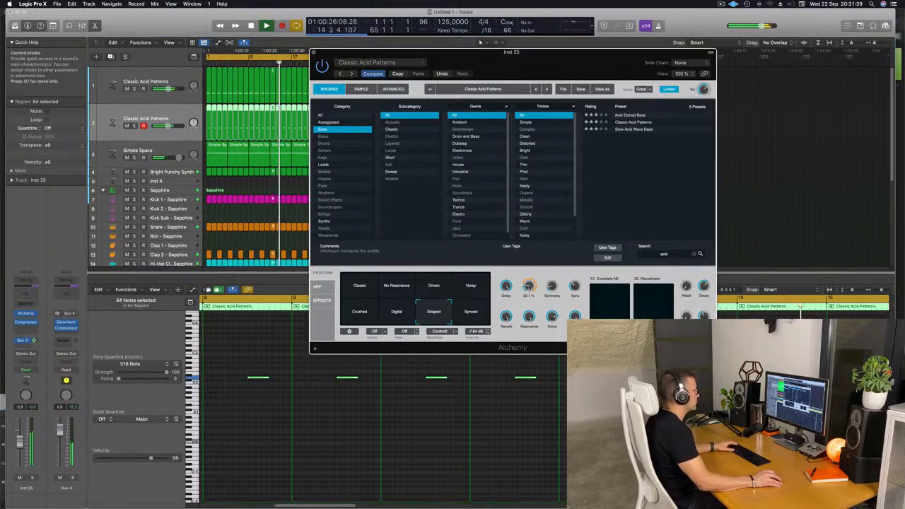
left_click(481, 316)
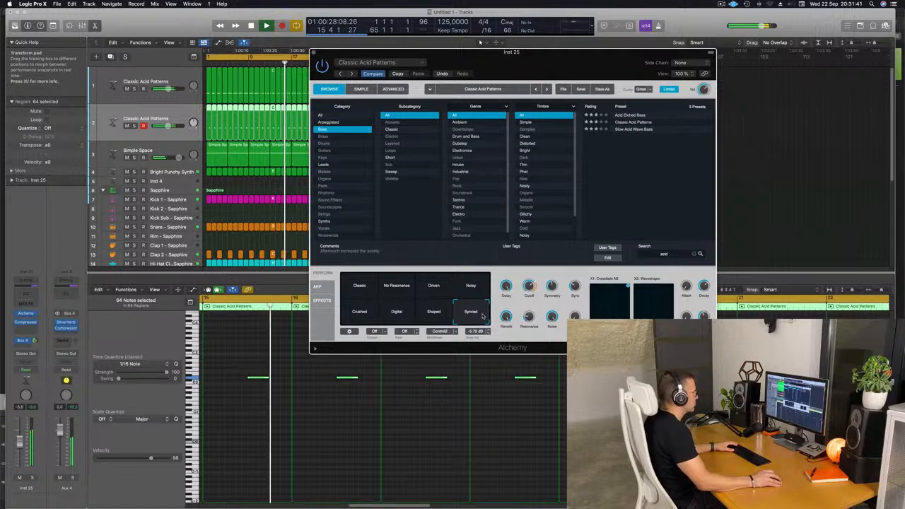
left_click(474, 286)
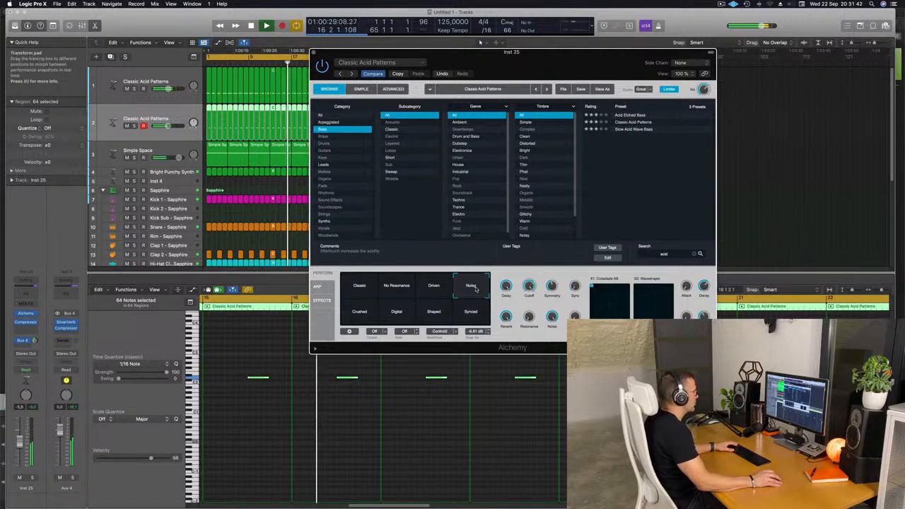
left_click(434, 287)
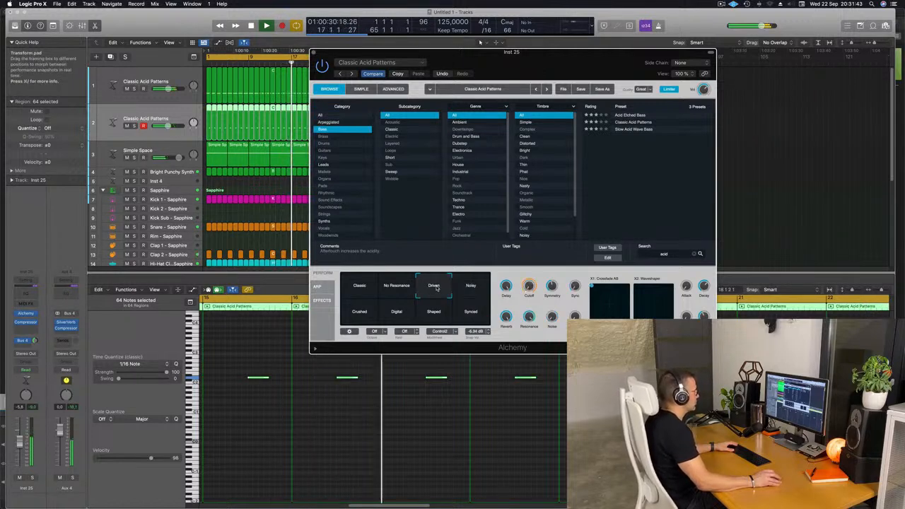
left_click(398, 285)
left_click(446, 288)
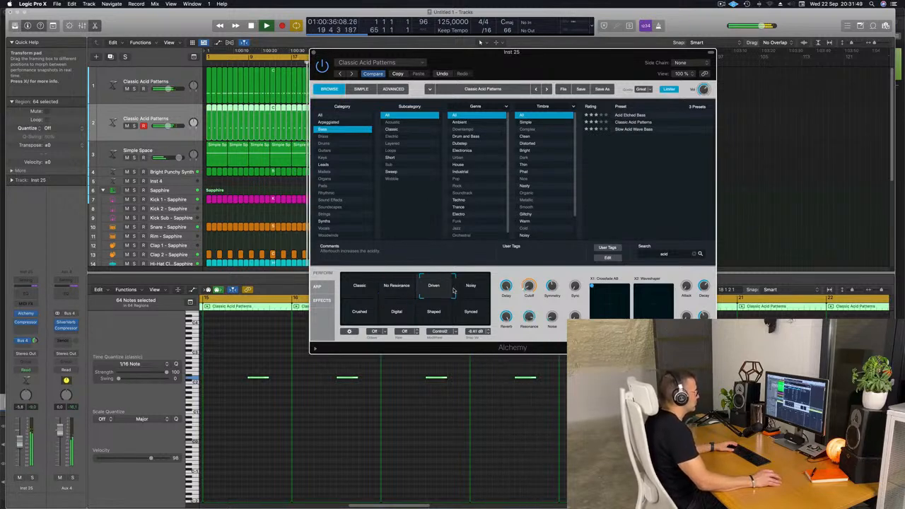
Morph the second acid track's sound to between Noisy and Synced, raise its volume to -4.4 dB, and close Alchemy
left_click_drag(453, 289, 458, 302)
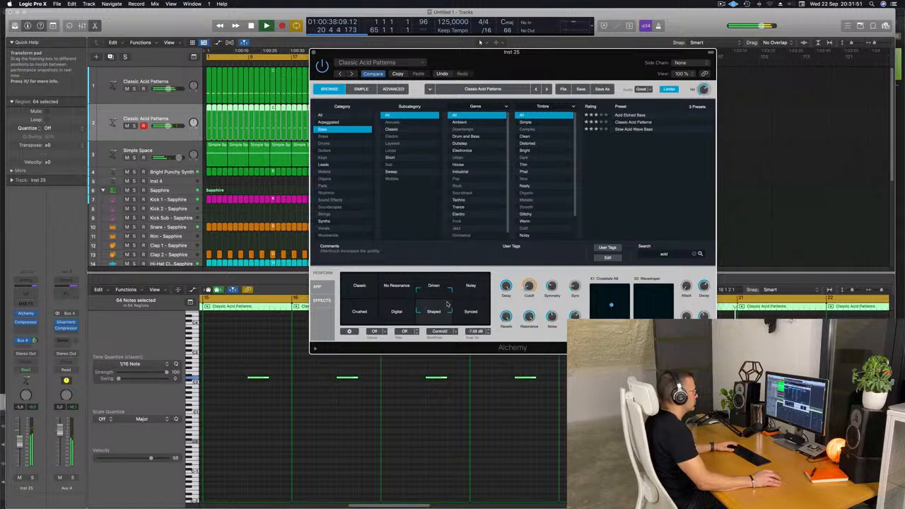
left_click_drag(447, 303, 492, 291)
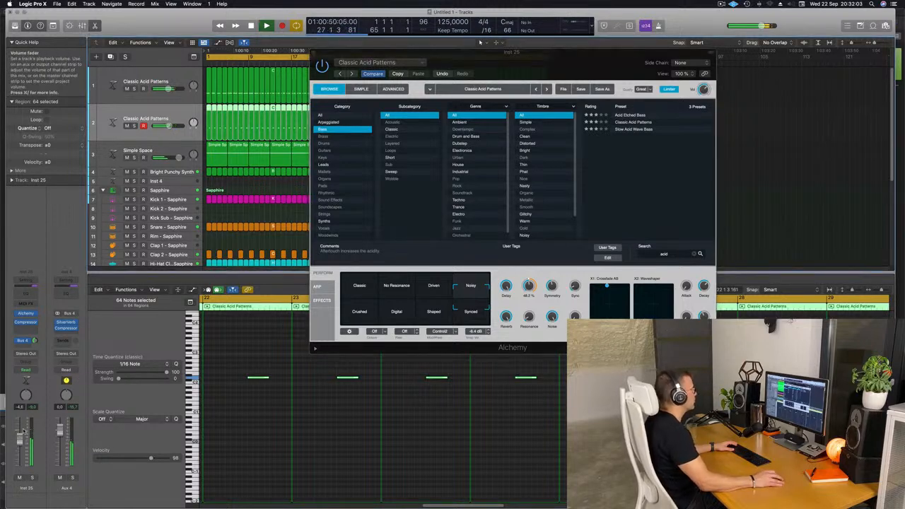
left_click_drag(531, 63, 578, 77)
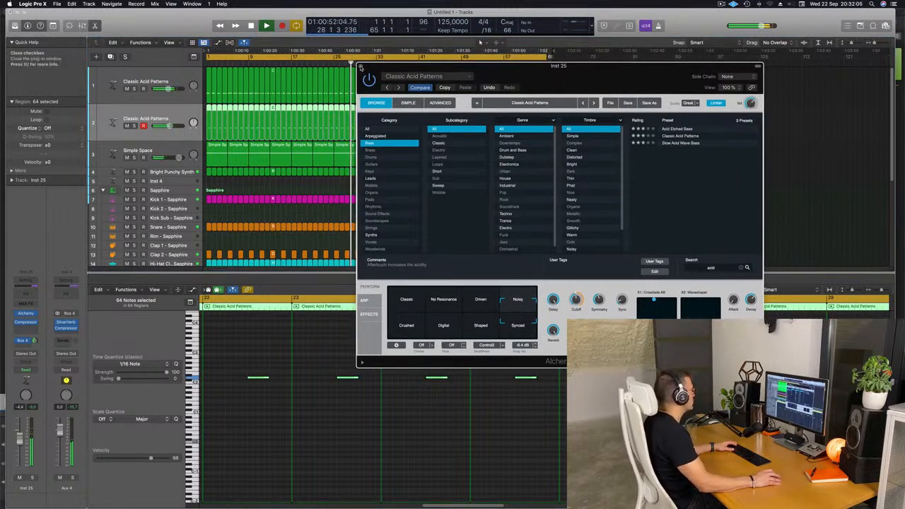
left_click(361, 67)
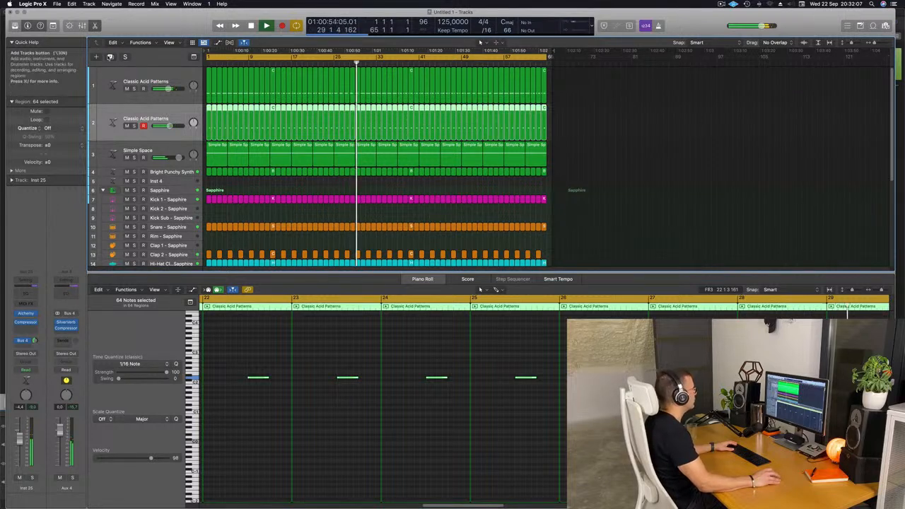
Duplicate the second acid track with its settings and copy its first one-bar region onto the new third track
left_click(110, 57)
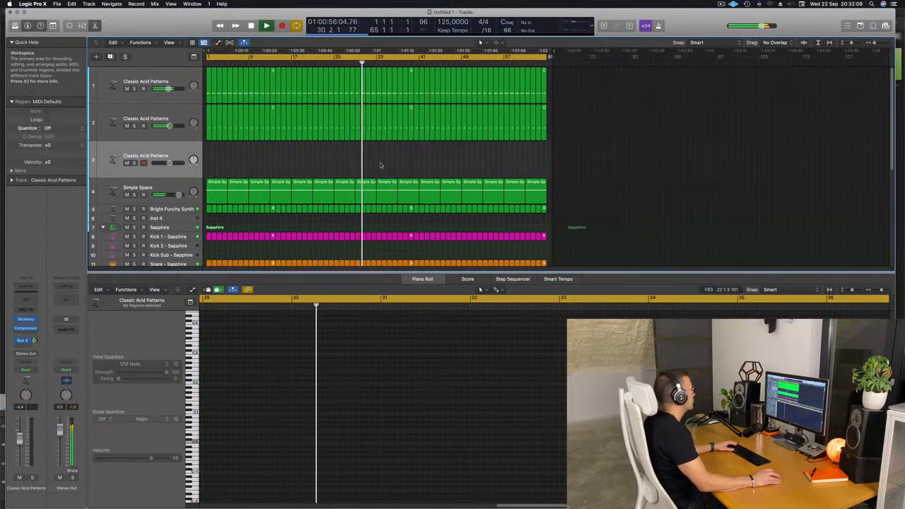
left_click(209, 124)
left_click_drag(208, 124, 209, 160)
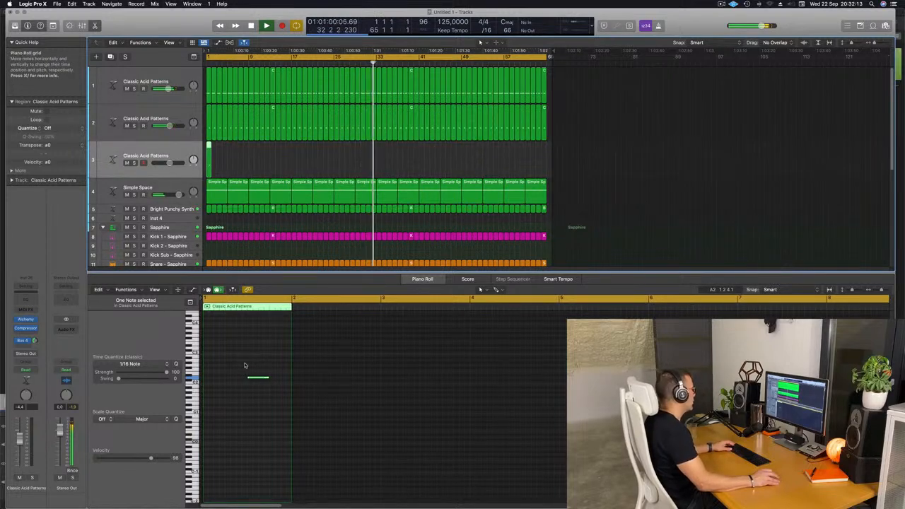
Move the third acid track's note to the start of bar 1, raise it two octaves, and replay from the beginning
left_click(260, 378)
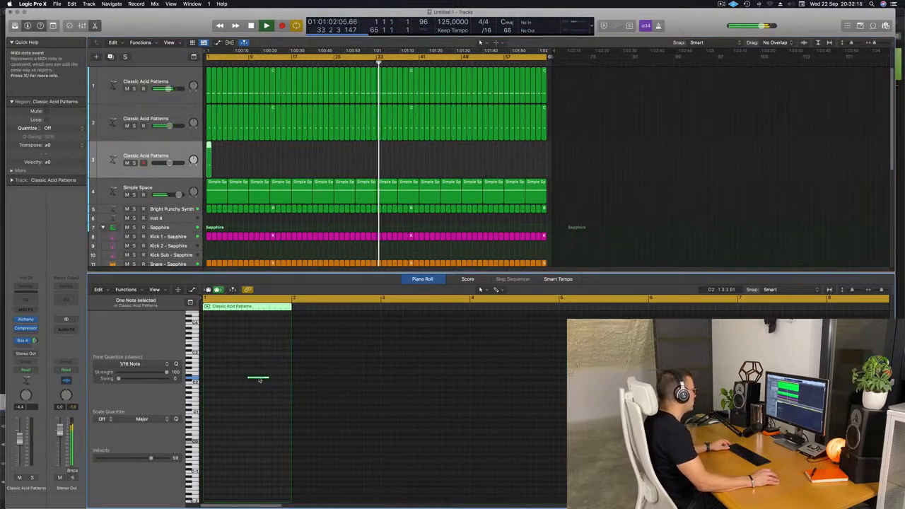
left_click_drag(259, 380, 219, 383)
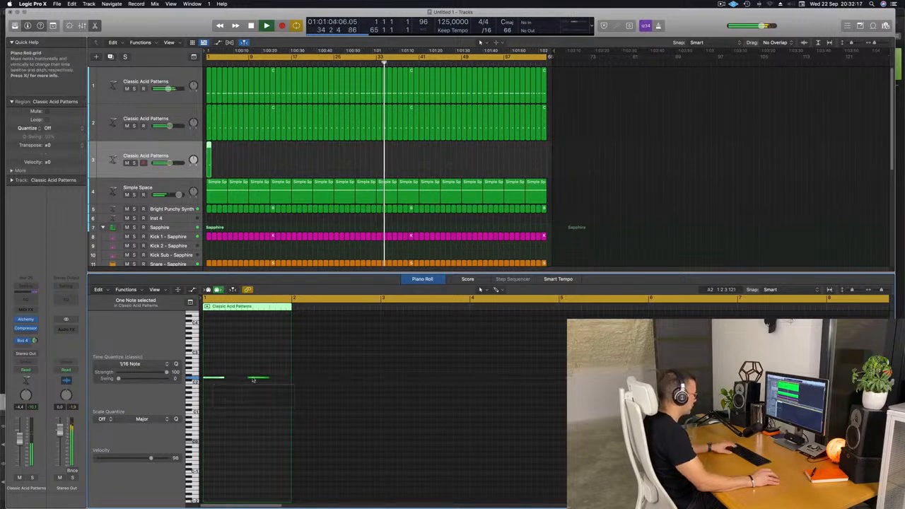
key("Return")
key("Return")
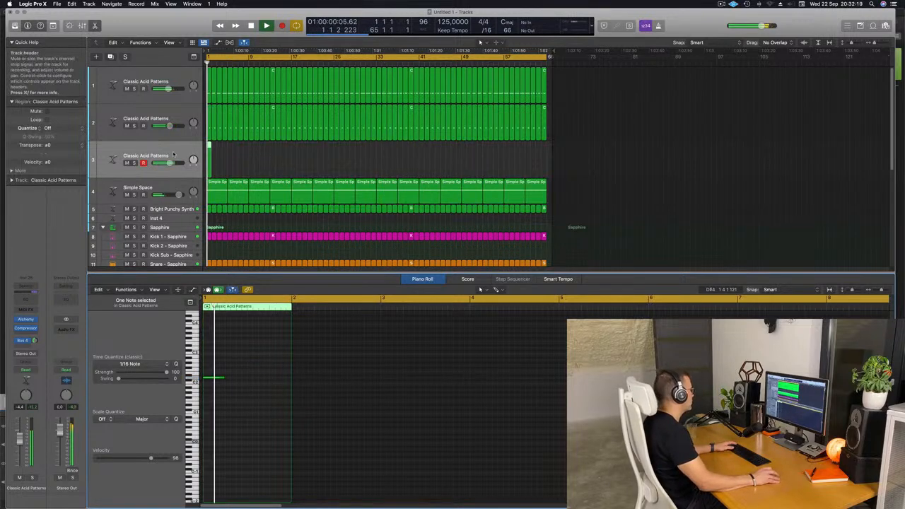
left_click(222, 377)
key("space")
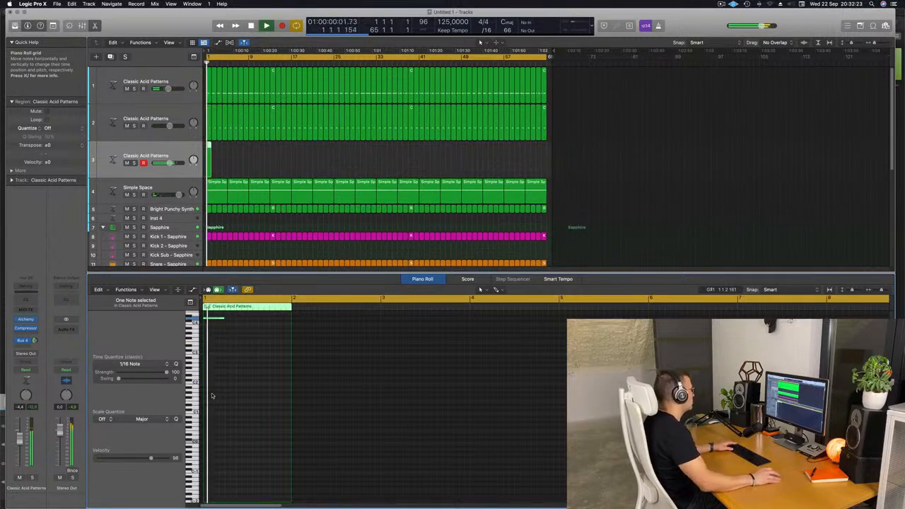
left_click(175, 150)
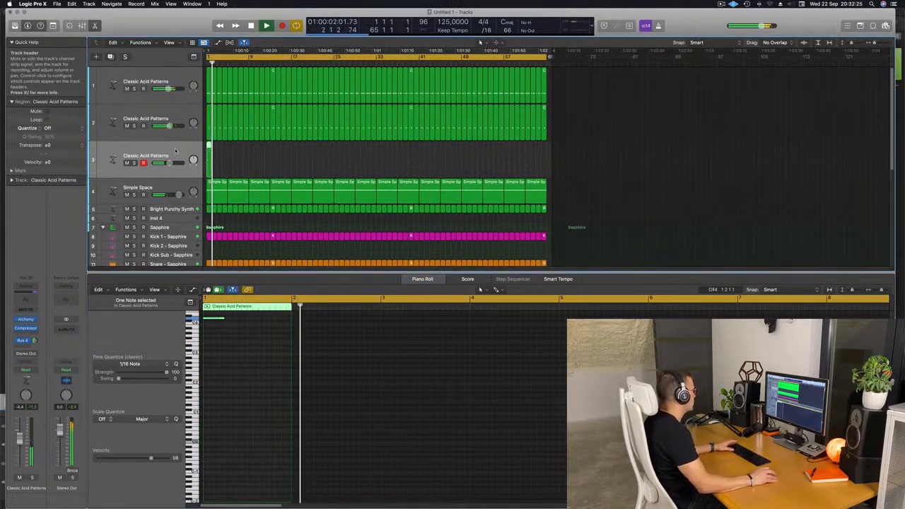
key("space")
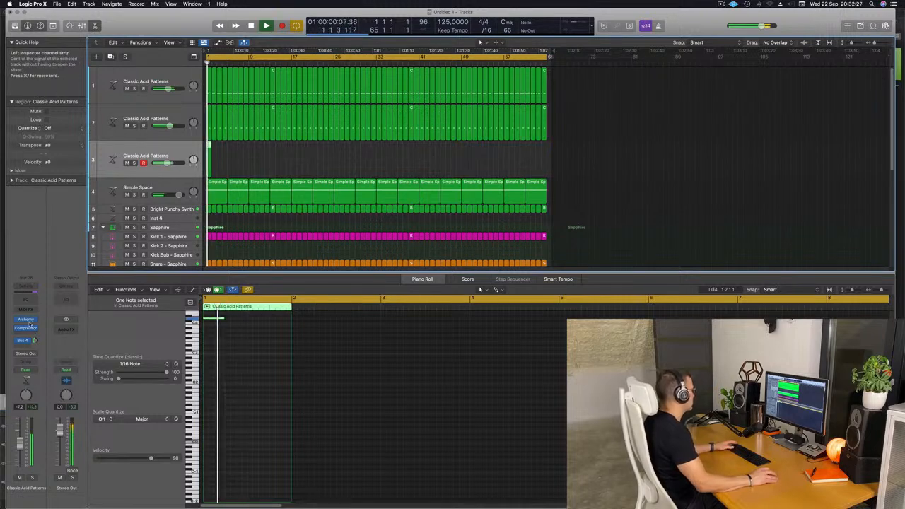
Try the Classic snapshot and different arpeggiator pattern, length and swing settings in the third acid track's Alchemy
left_click(25, 320)
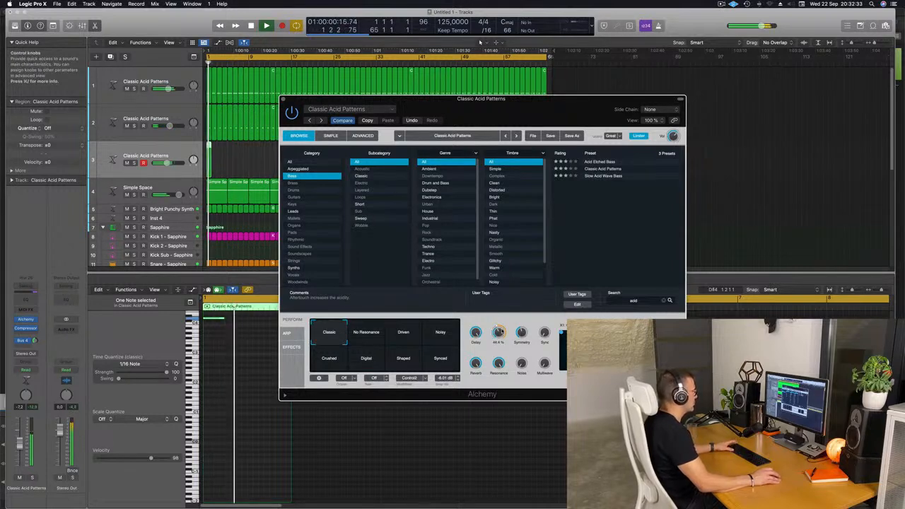
left_click(292, 333)
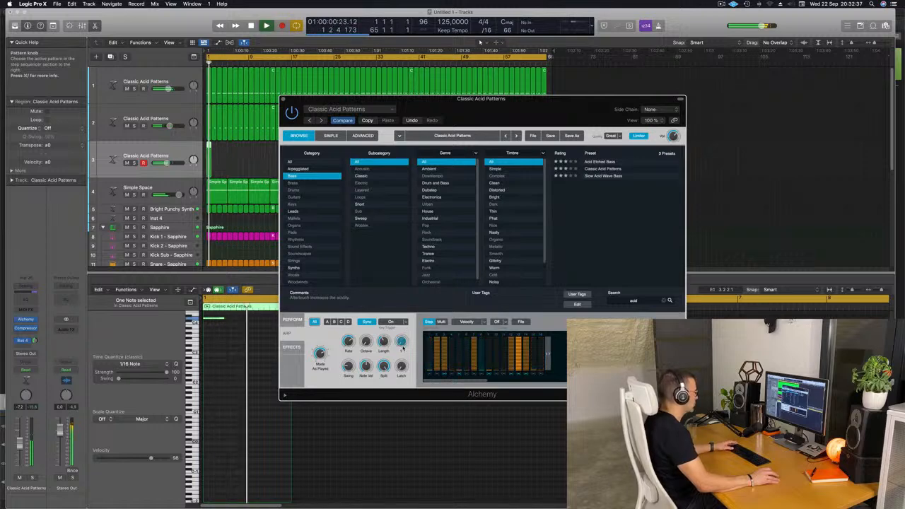
left_click_drag(401, 342, 401, 340)
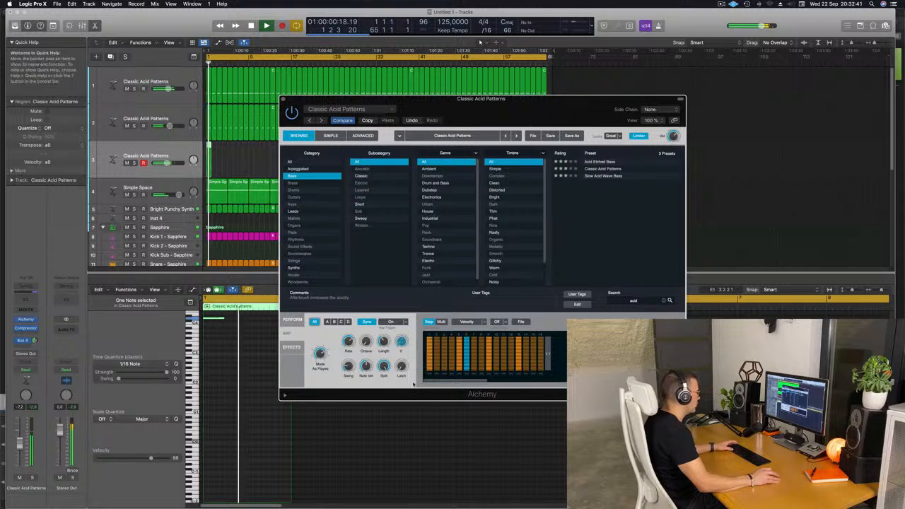
left_click_drag(405, 348, 401, 374)
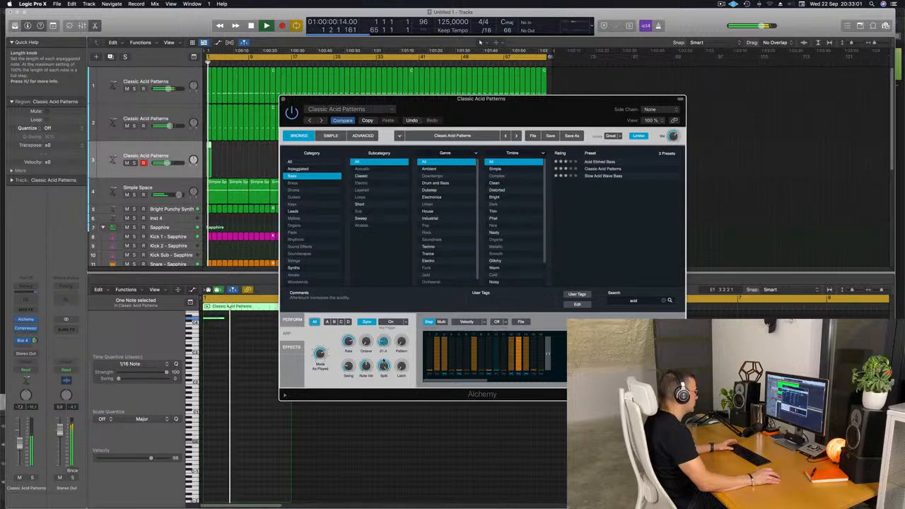
key("space")
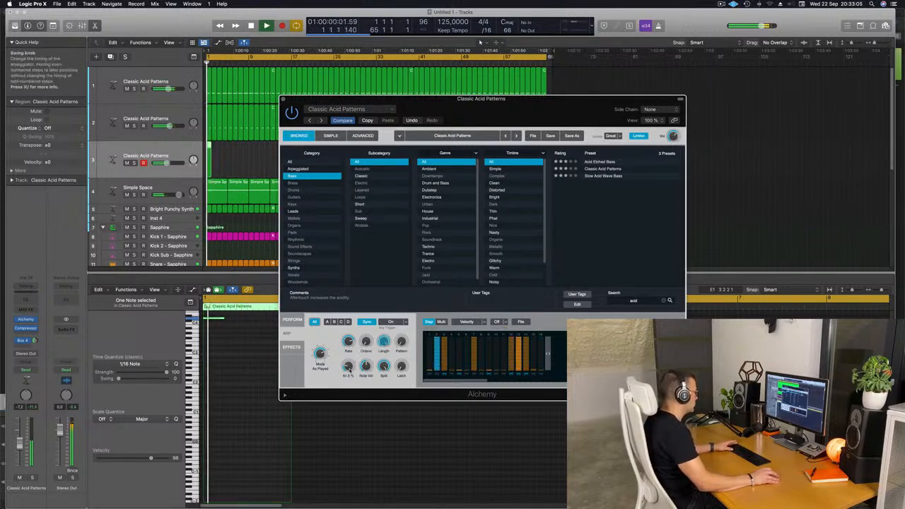
key("space")
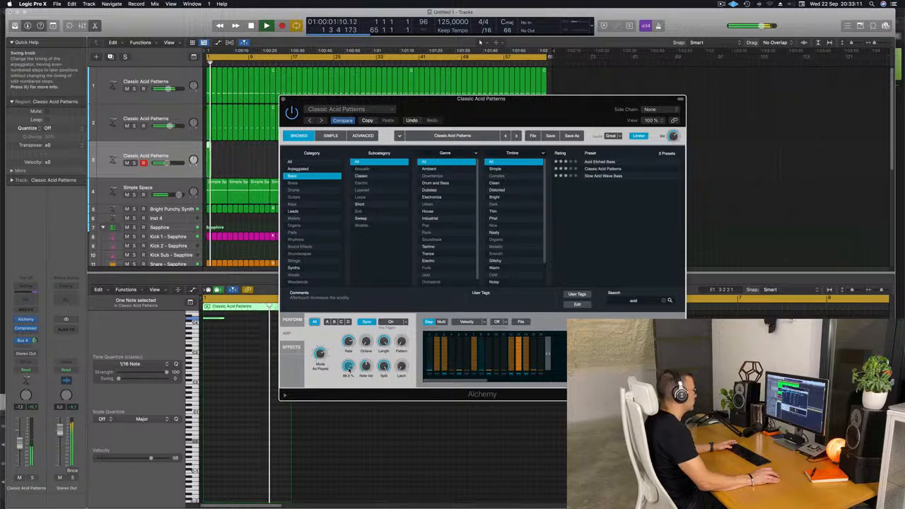
Repeat the third acid track's one-bar region across all 64 bars and select all of the track's regions
left_click_drag(506, 115, 542, 144)
left_click(194, 167)
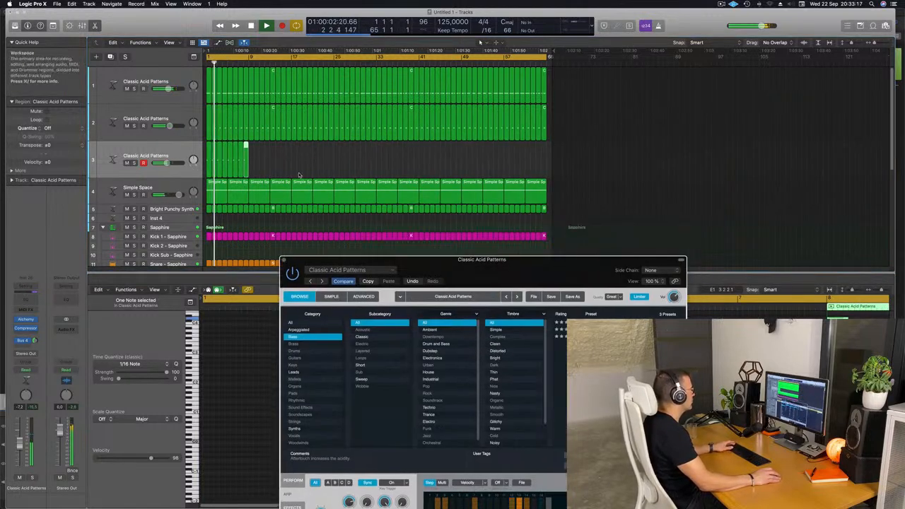
left_click(200, 160)
left_click_drag(248, 146, 538, 151)
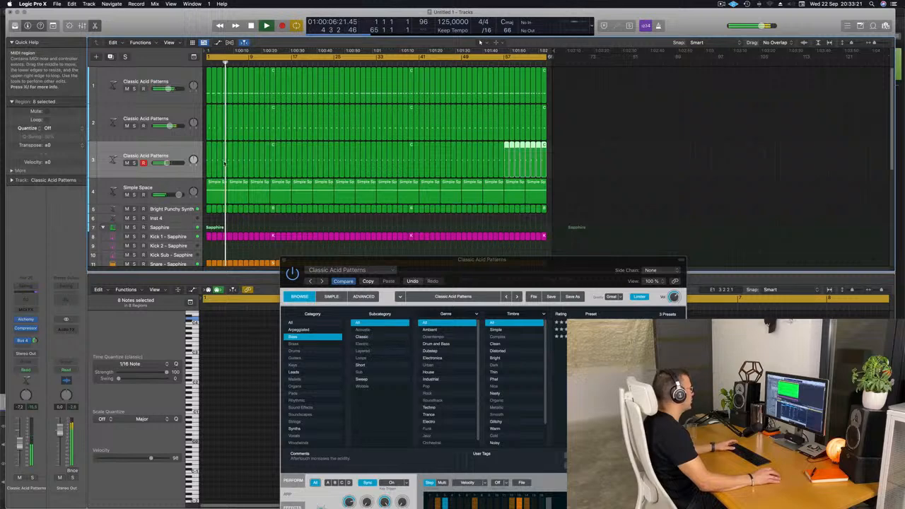
left_click(181, 151)
Load the Slow Acid Wave Bass preset in the third acid track's Alchemy and move its window aside
left_click_drag(505, 273, 465, 167)
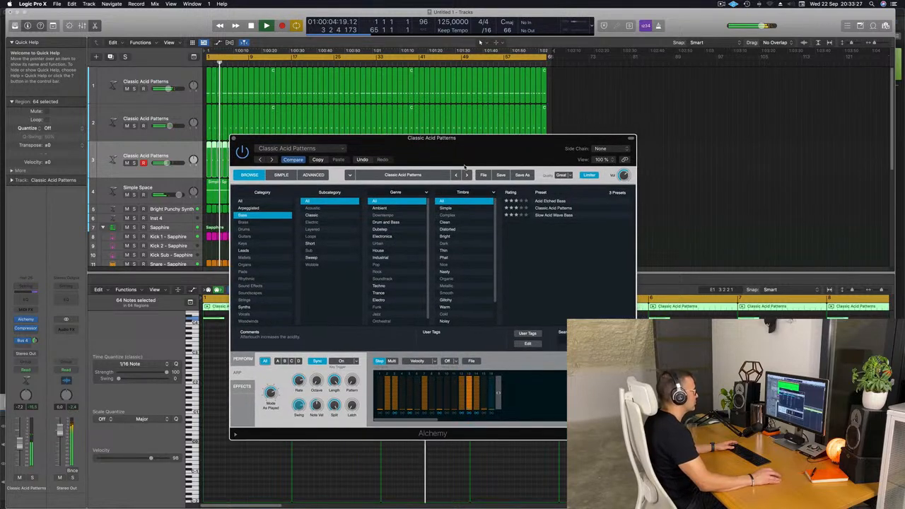
left_click(555, 215)
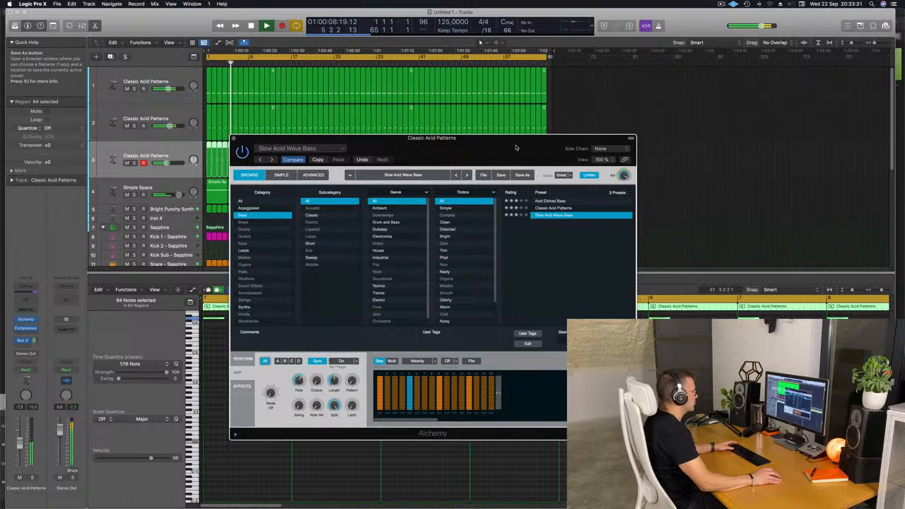
left_click_drag(516, 148, 651, 137)
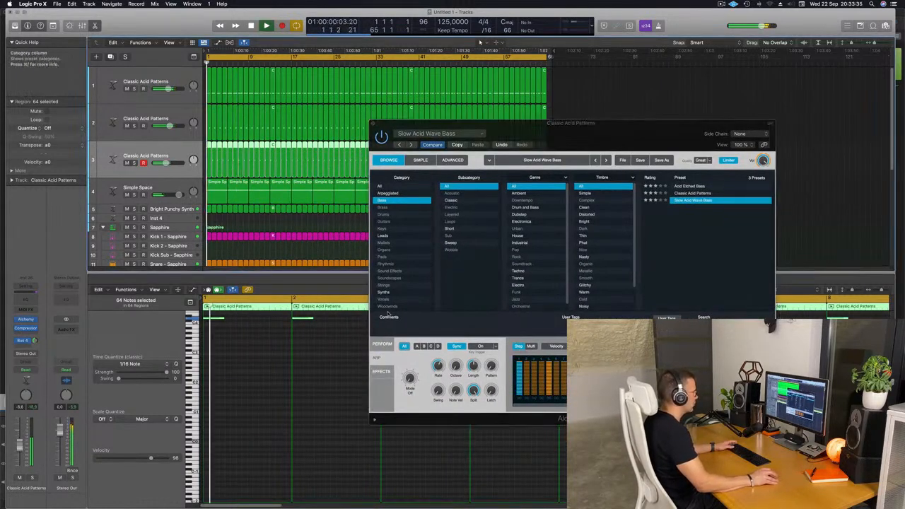
Audition Slow Acid Wave Bass's Lowpass, Resonant, Unison Resonance and Vibrato snapshots, and switch to Unison
left_click(382, 344)
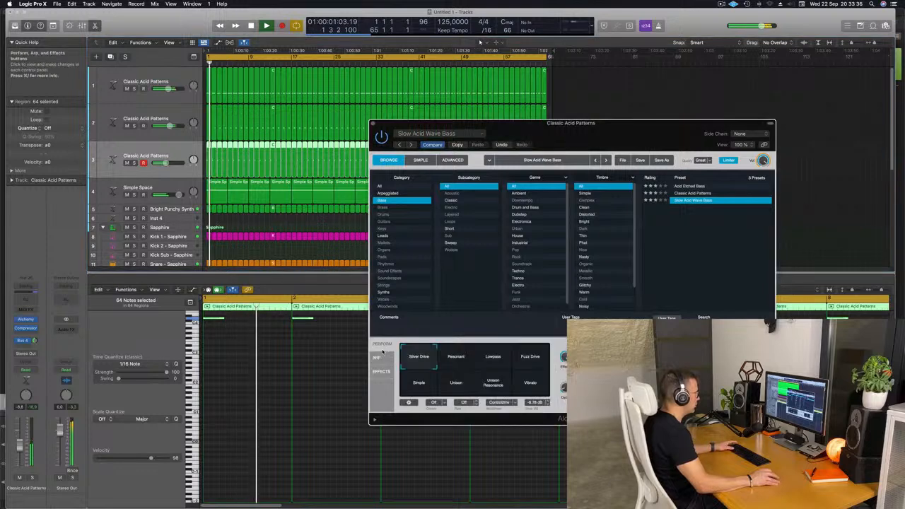
left_click(493, 361)
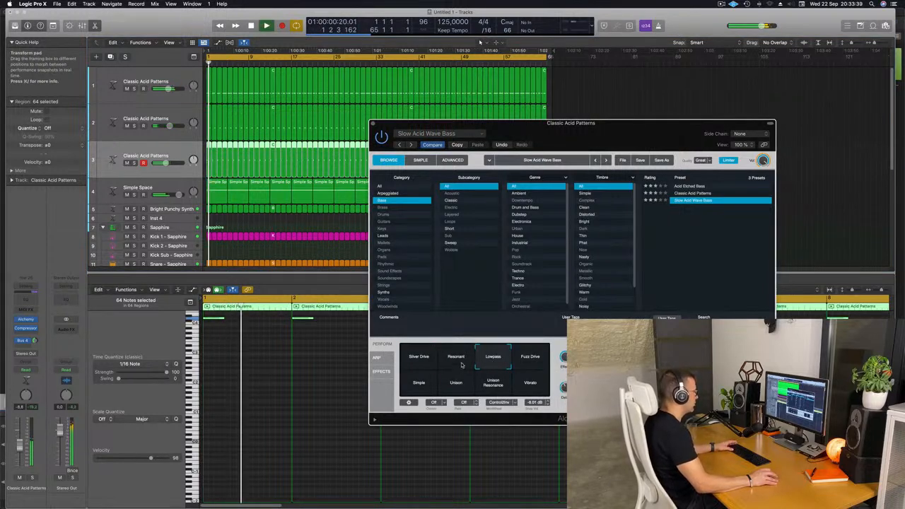
left_click(462, 365)
left_click(493, 384)
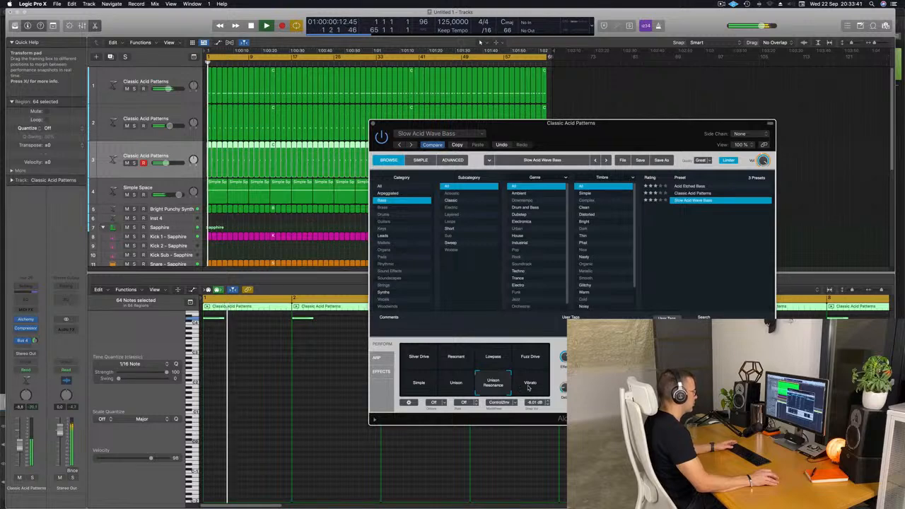
left_click(528, 386)
left_click(454, 384)
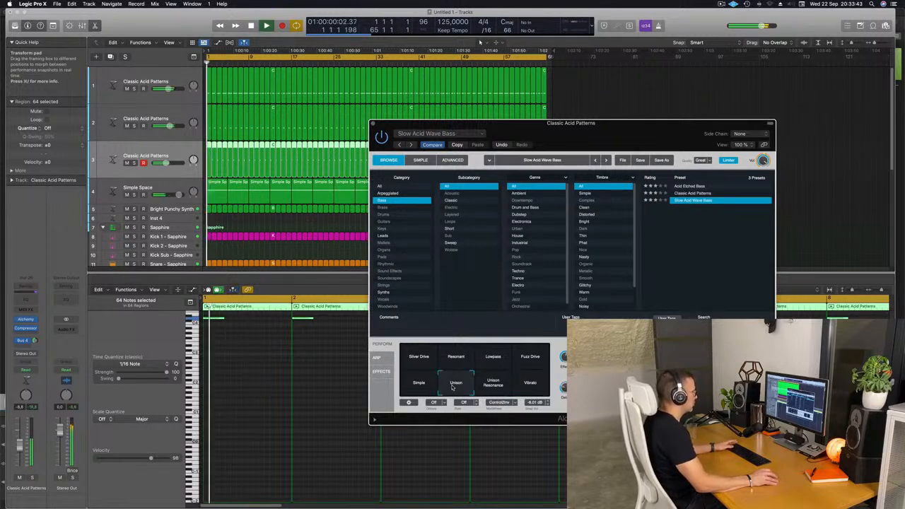
Switch the third acid track's Alchemy to the Simple snapshot, close its window and fit all 64 bars in the arrangement
left_click(418, 386)
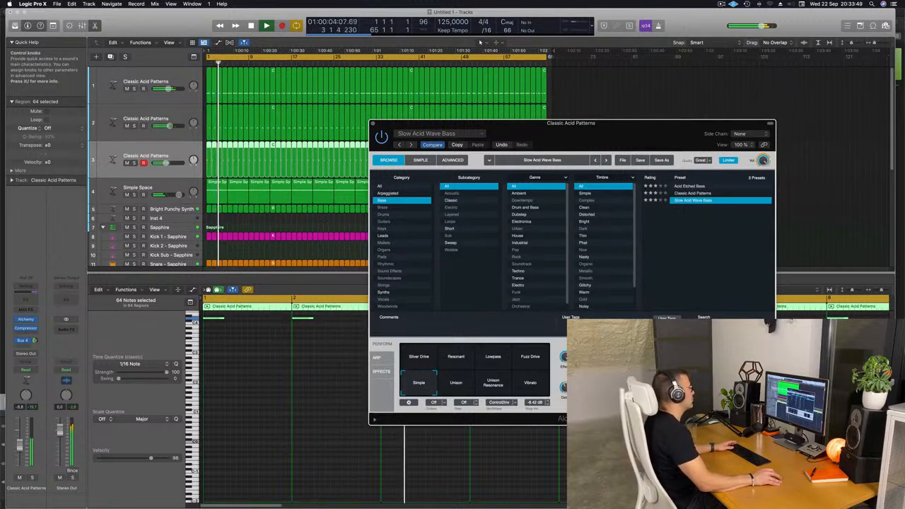
left_click_drag(630, 154, 541, 159)
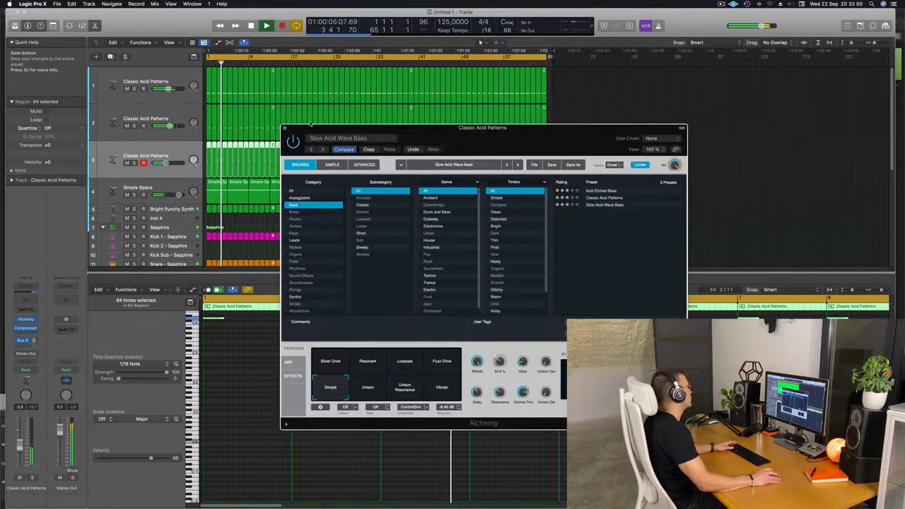
left_click(284, 129)
key("z")
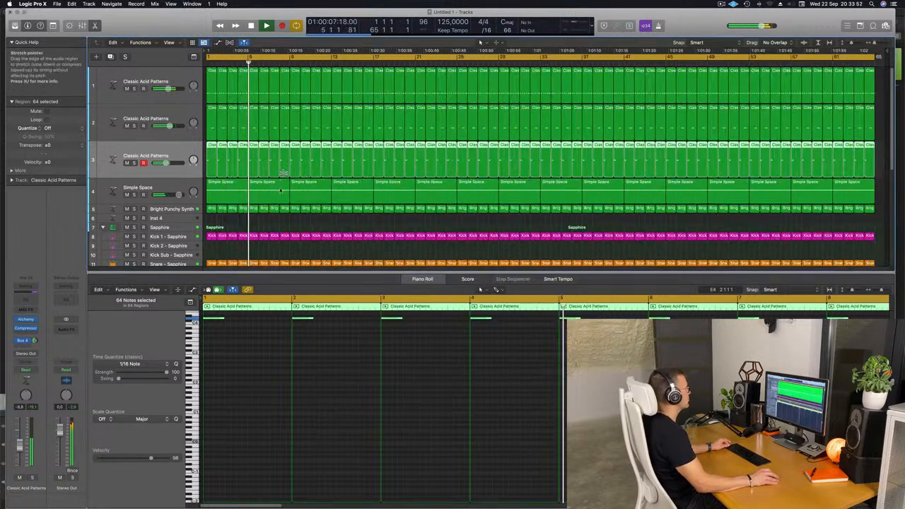
Open the first acid track's Alchemy, move its window aside, and mute the second and third acid tracks
left_click(176, 74)
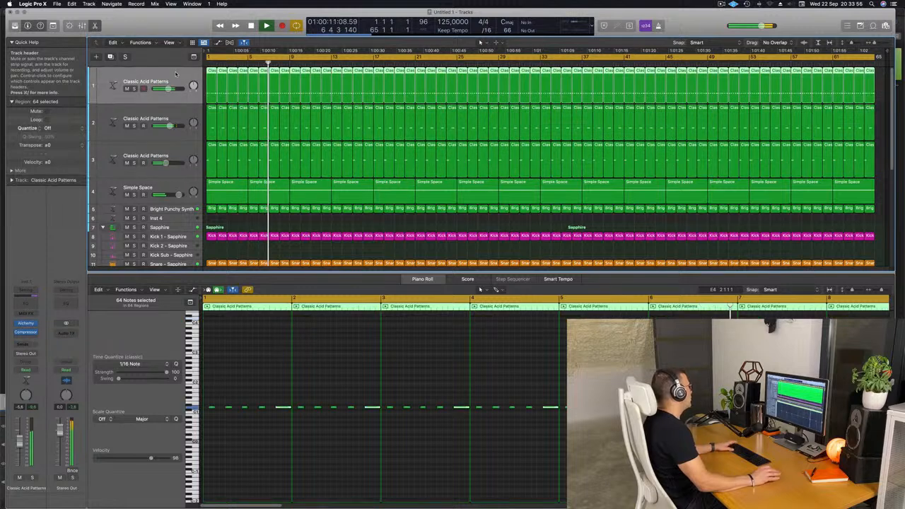
left_click(26, 324)
left_click_drag(498, 177, 502, 154)
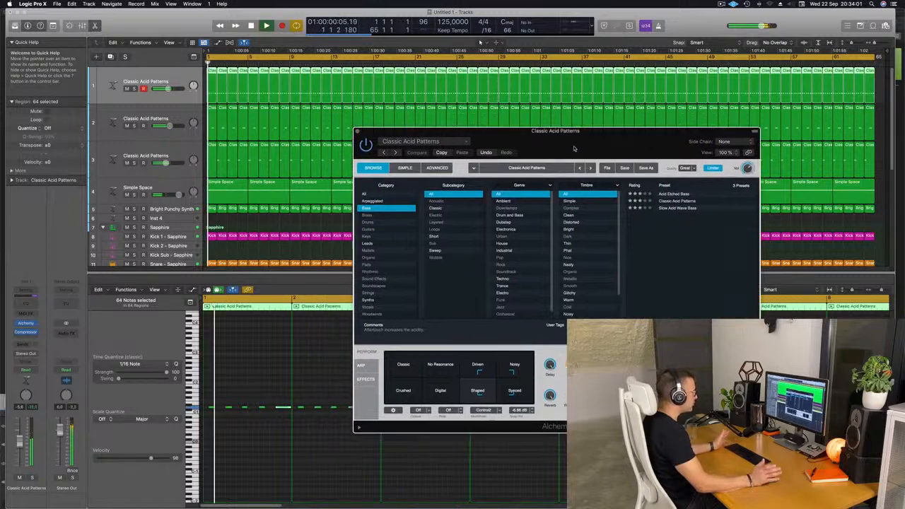
left_click_drag(574, 147, 562, 144)
left_click(126, 126)
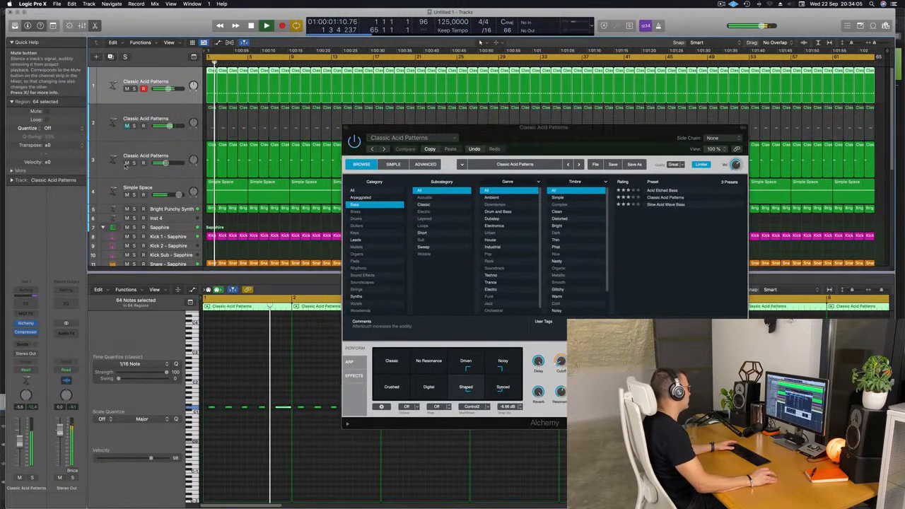
left_click(127, 162)
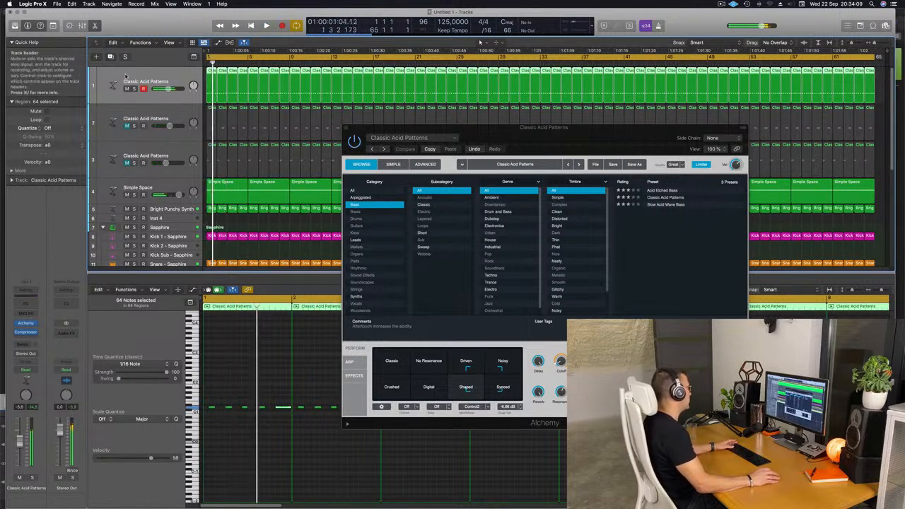
Record a sweep of Alchemy's Cutoff knob on the first acid track in Touch automation mode and close the plug-in window
left_click(28, 370)
left_click(29, 381)
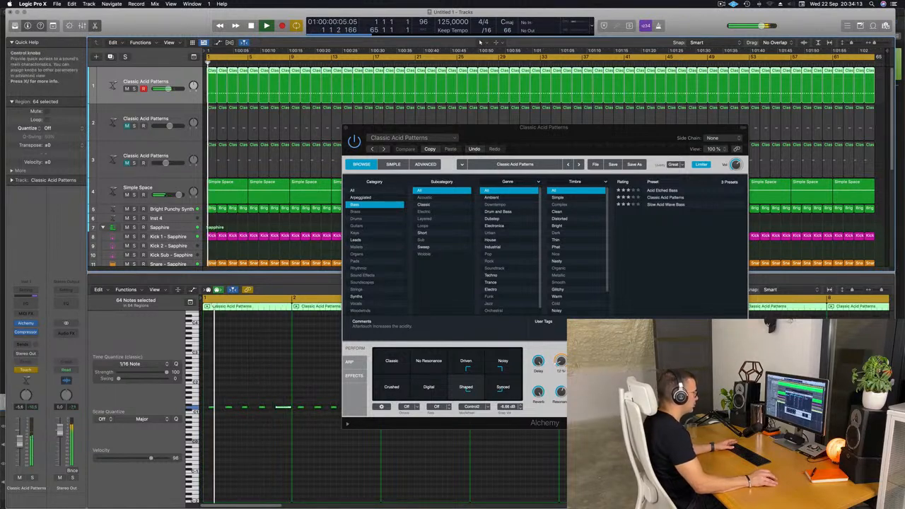
left_click(560, 361)
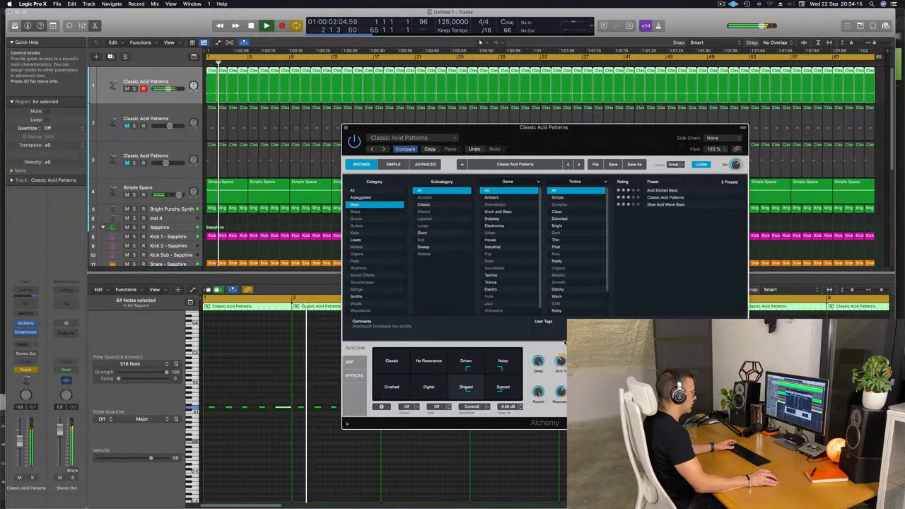
key("Return")
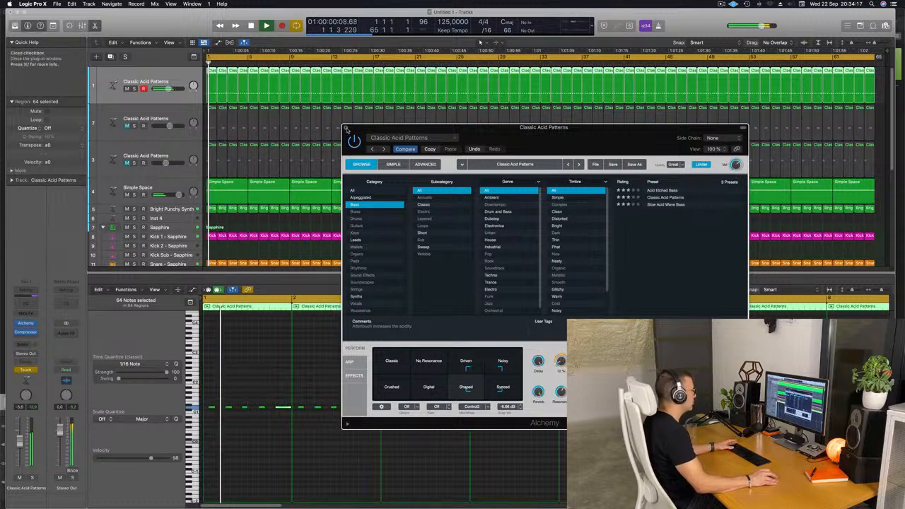
left_click(346, 128)
key("space")
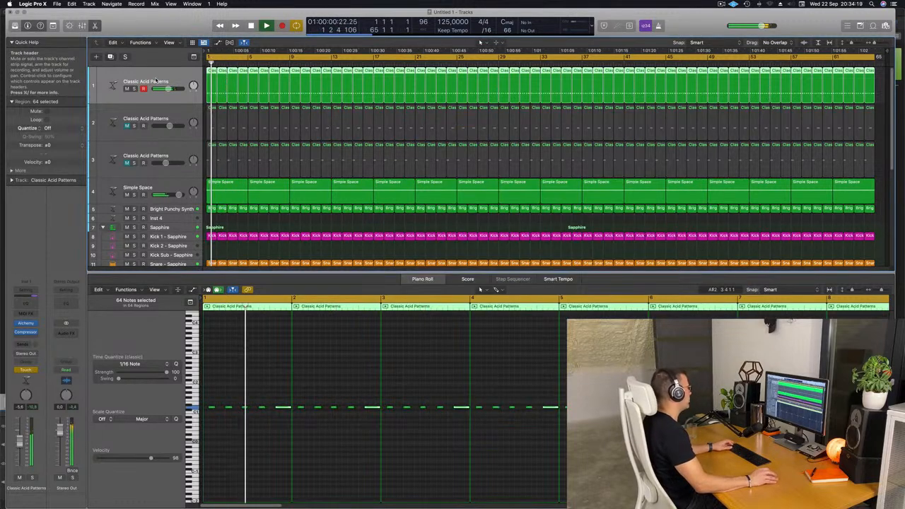
Show the automation lanes in the arrangement and enlarge the tracks vertically for editing
key("a")
key("super+Down")
key("super+Down")
left_click(131, 87)
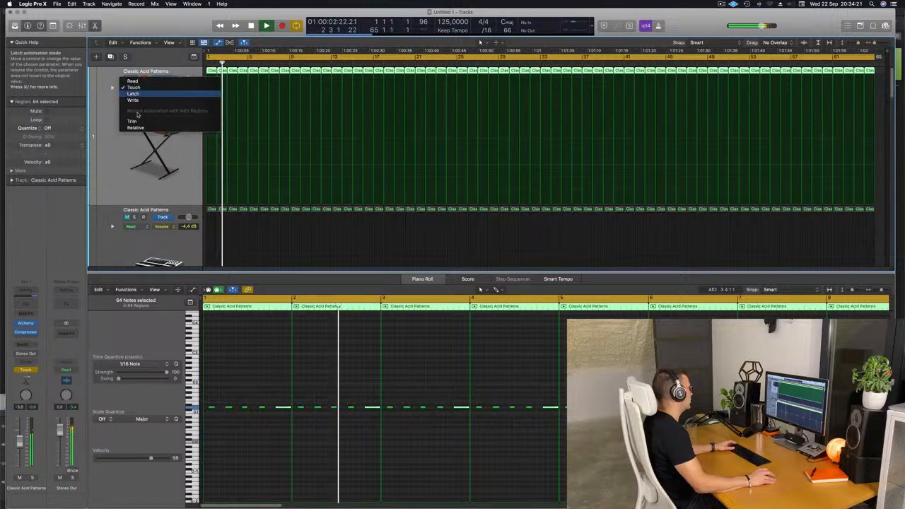
left_click(133, 94)
scroll(131, 141, "down", 4)
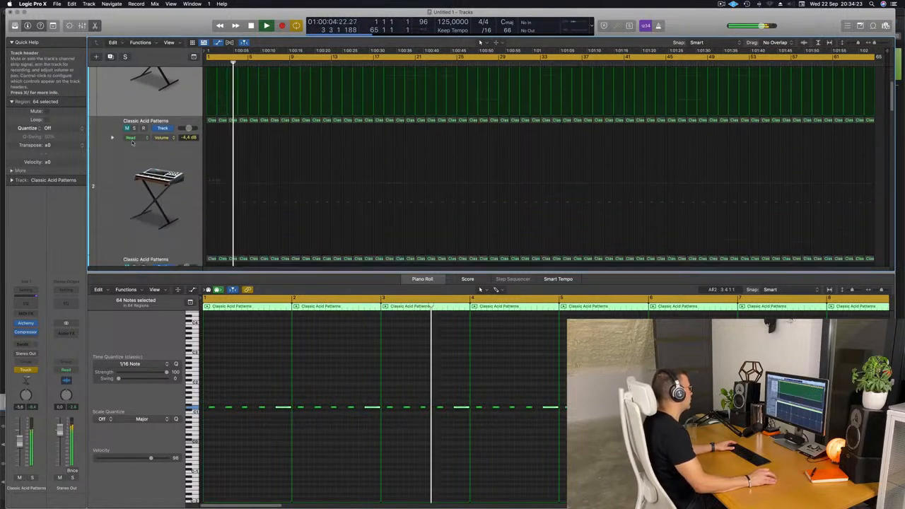
scroll(132, 142, "up", 4)
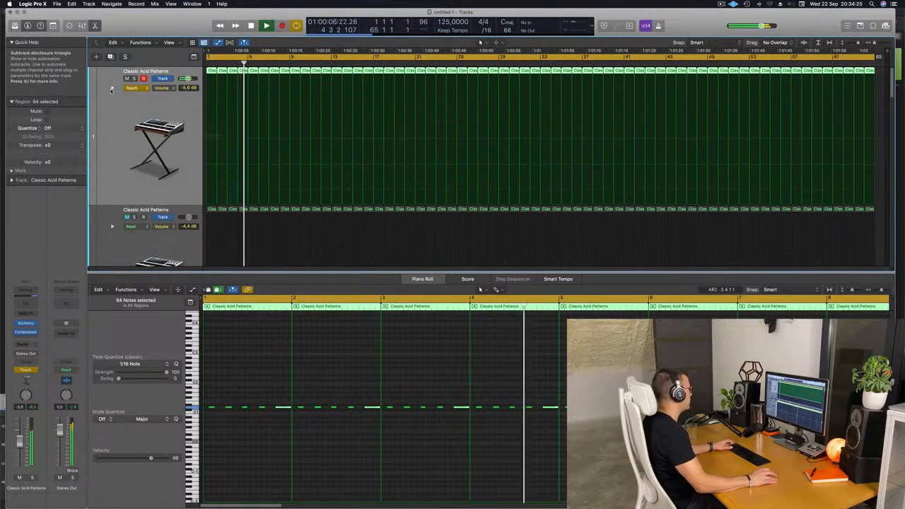
Set the first acid track's automation mode to Read, display its Alchemy Cutoff curve and collapse the automation subtracks
key("super+Down")
left_click(131, 87)
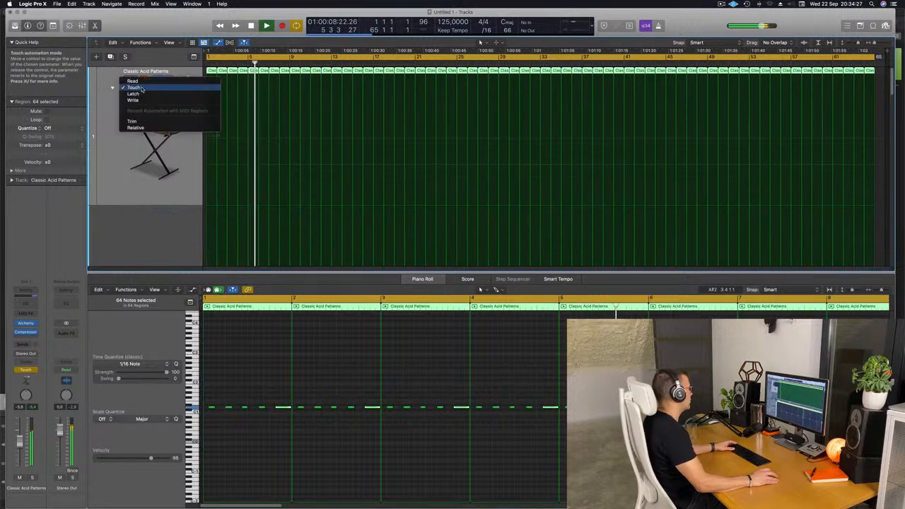
left_click(140, 82)
left_click(155, 87)
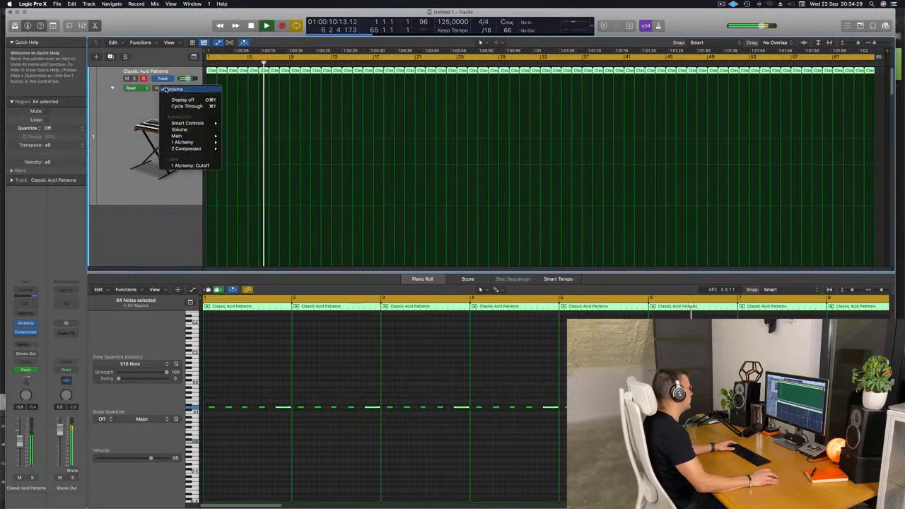
left_click(184, 166)
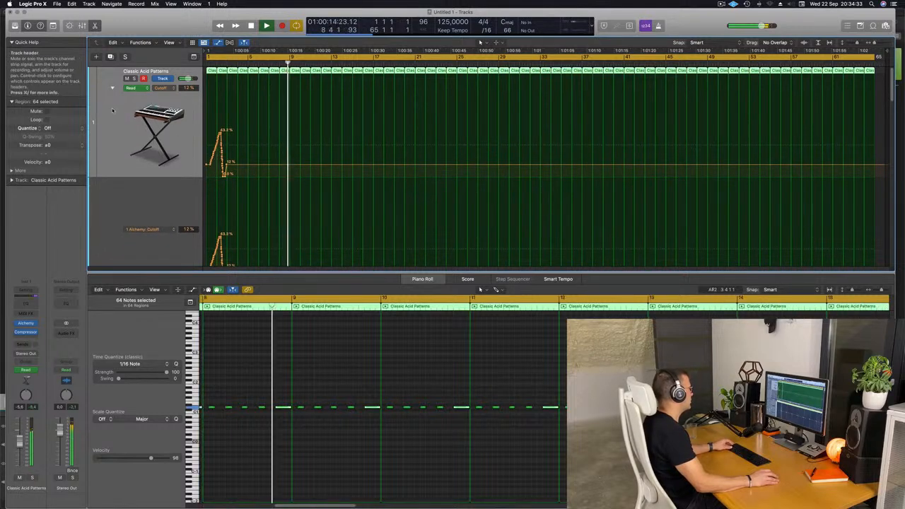
left_click(112, 89)
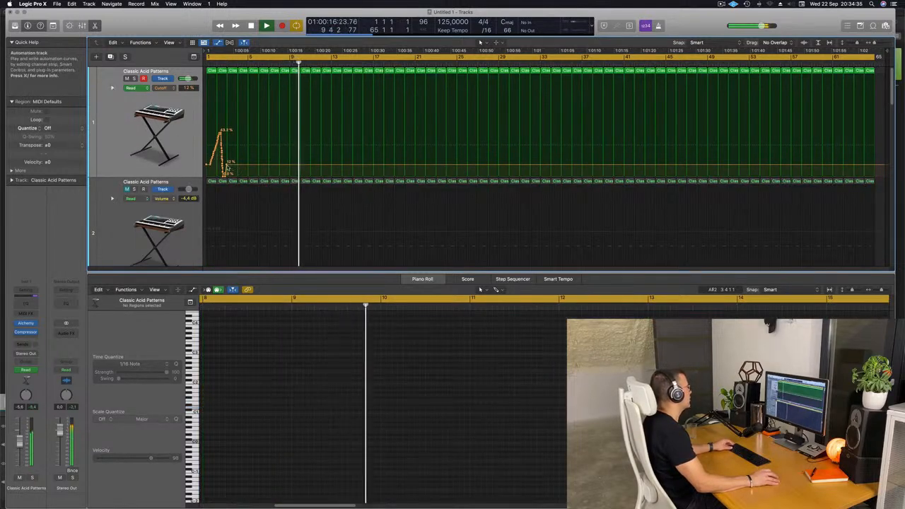
Delete the recorded cutoff sweep and draw a ramp up to 33.4% at bar 5 and down to 13.4% at bar 9
key("Return")
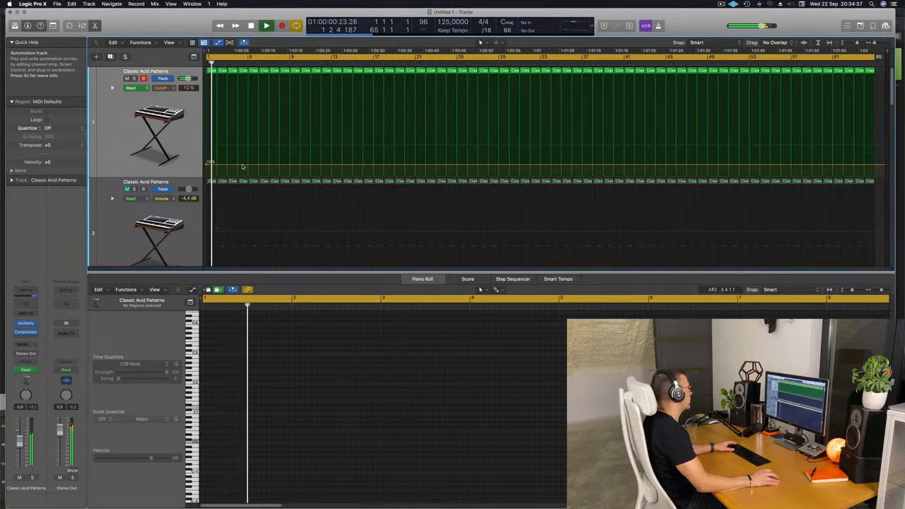
left_click_drag(248, 166, 250, 141)
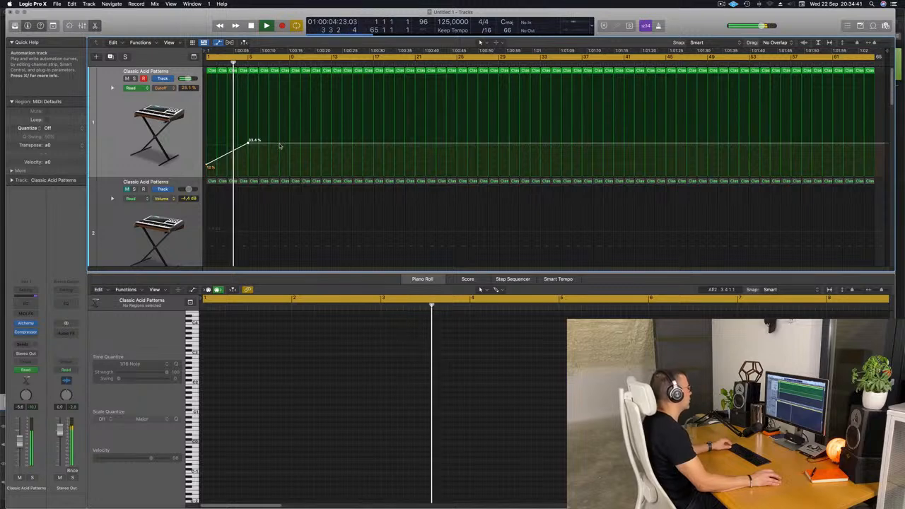
left_click_drag(279, 144, 290, 167)
Add a send from the Simple Space track to Bus 4 and raise its send level
scroll(279, 167, "down", 3)
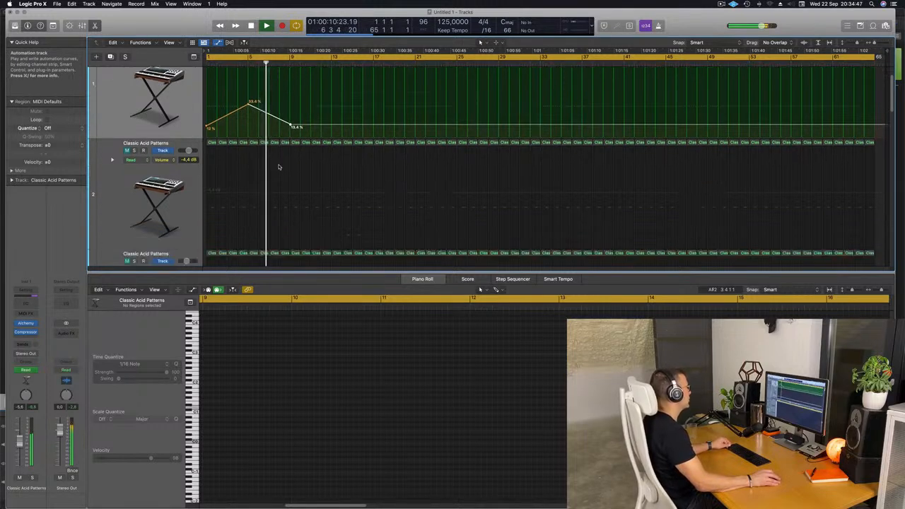
scroll(287, 189, "down", 5)
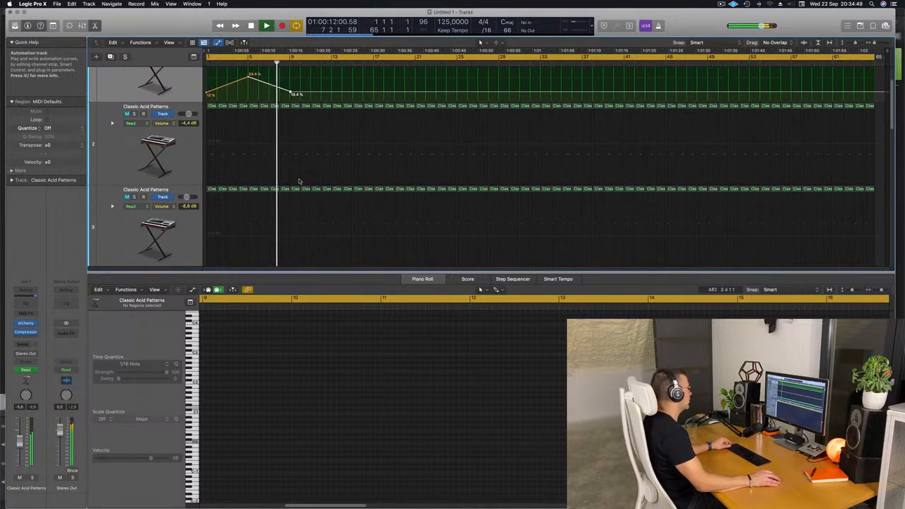
scroll(246, 169, "down", 5)
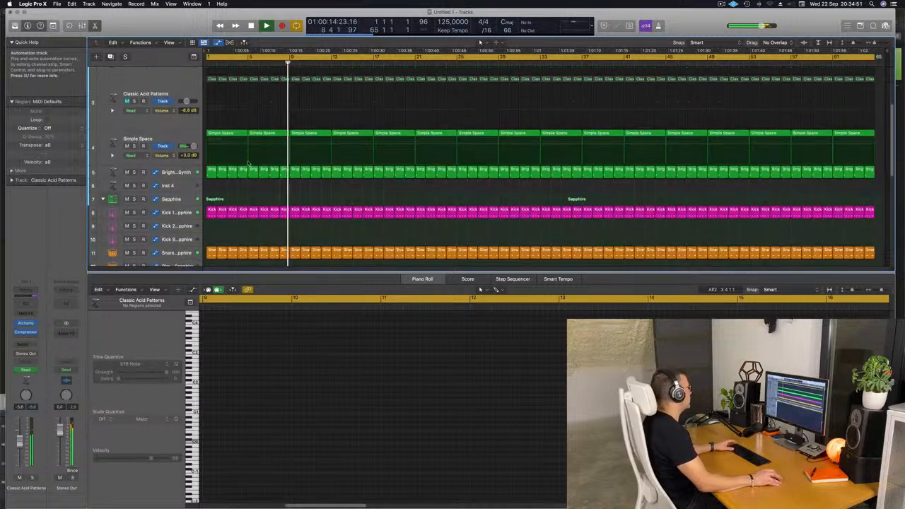
left_click(149, 137)
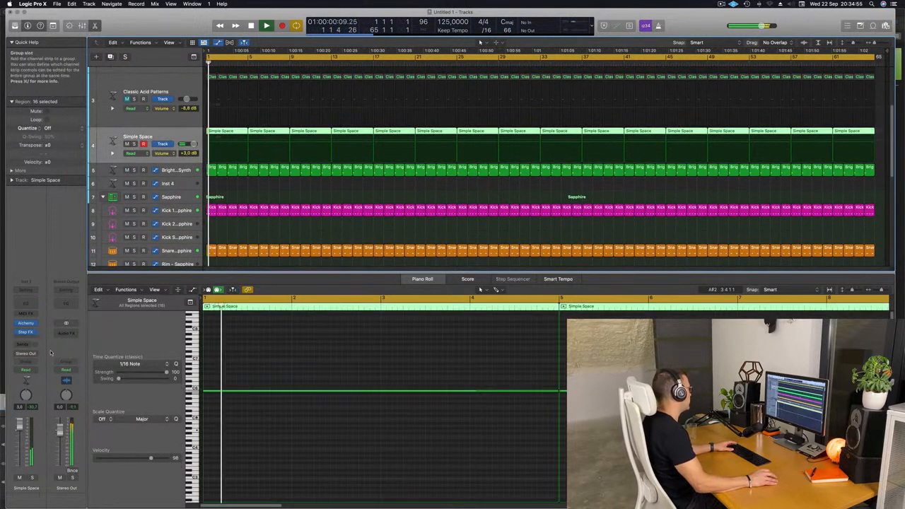
left_click(24, 344)
mouse_move(42, 355)
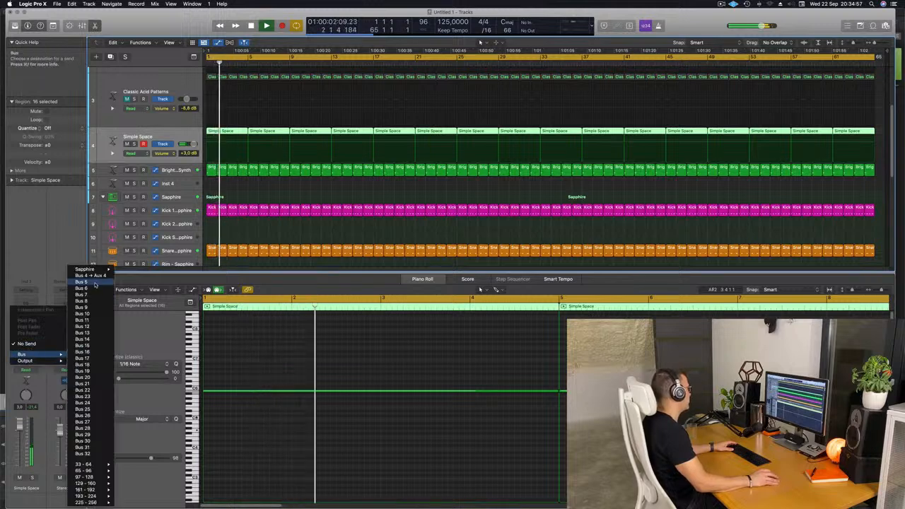
left_click(91, 275)
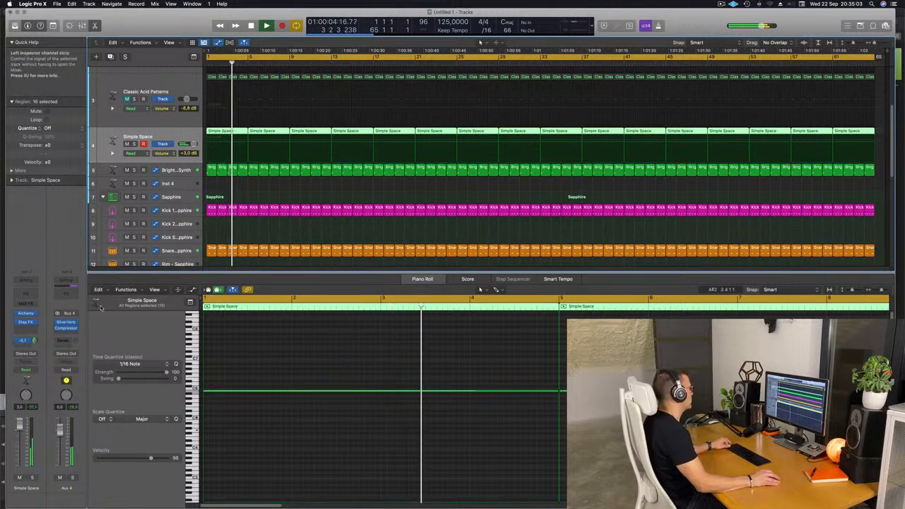
Add a send from the Clap 2 - Sapphire track to Bus 4 and raise its send level
scroll(245, 242, "down", 1)
scroll(247, 240, "down", 5)
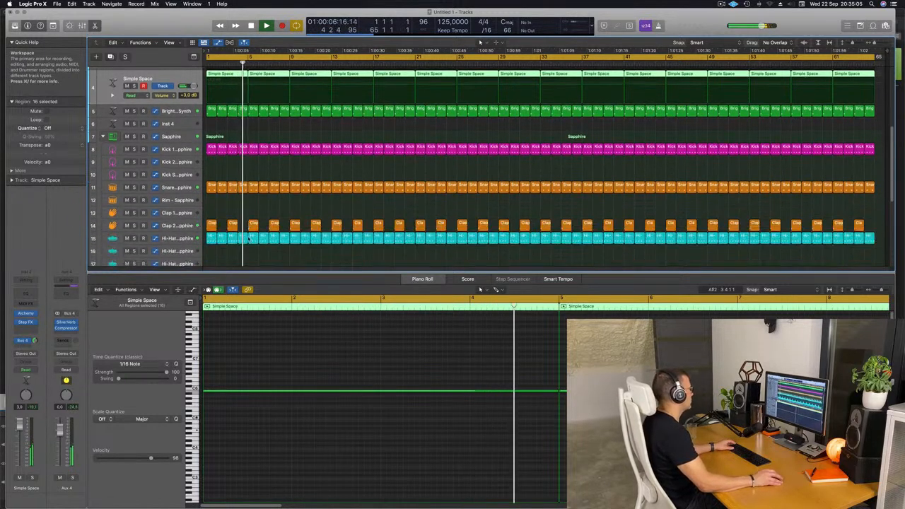
left_click(165, 181)
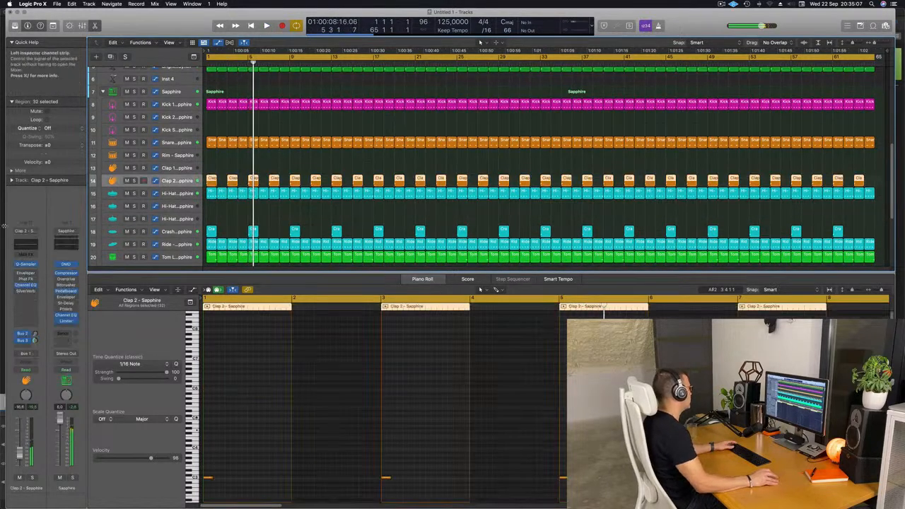
left_click(23, 348)
mouse_move(56, 355)
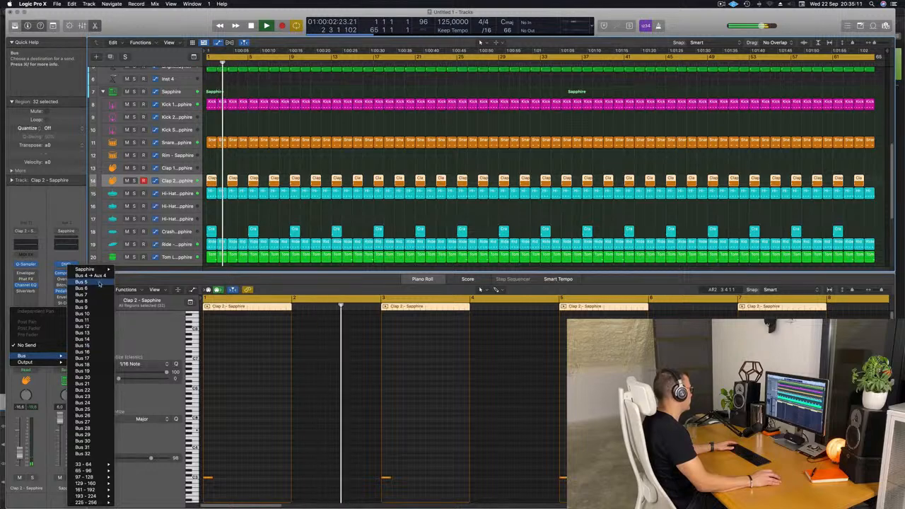
left_click(80, 275)
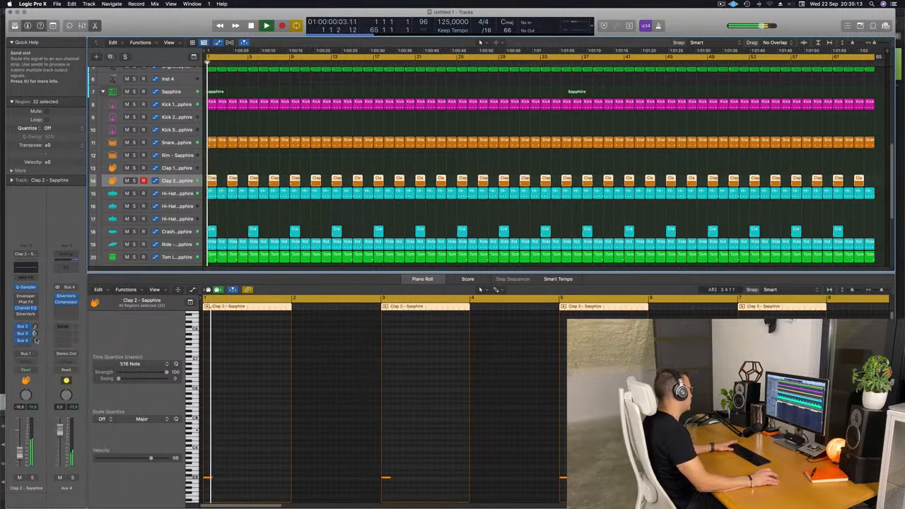
left_click_drag(36, 341, 37, 346)
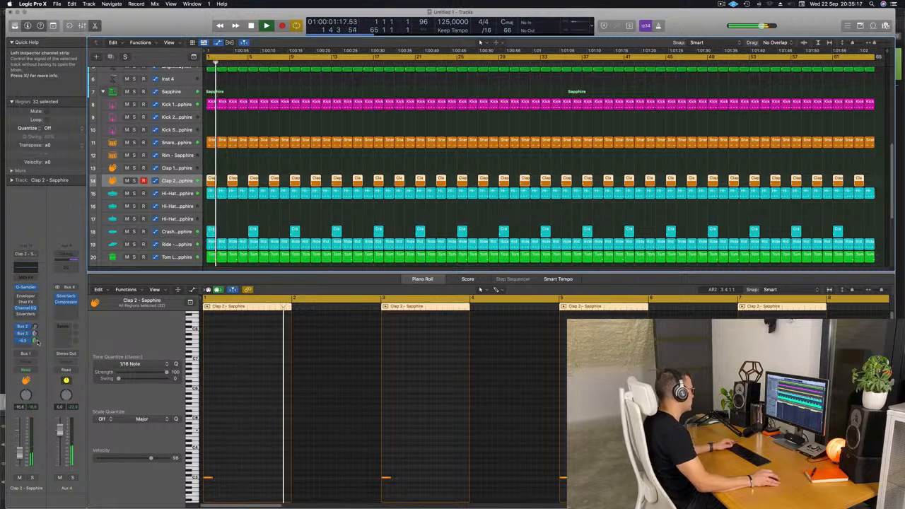
Extend the first acid track's cutoff automation with a peak of about 35% at bar 13, falling to 13.4% at bar 17
scroll(299, 210, "up", 5)
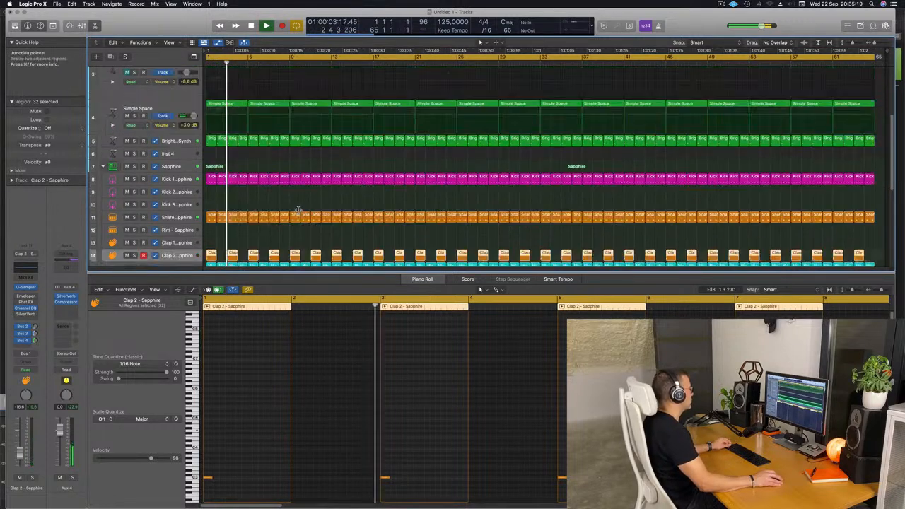
scroll(299, 210, "up", 4)
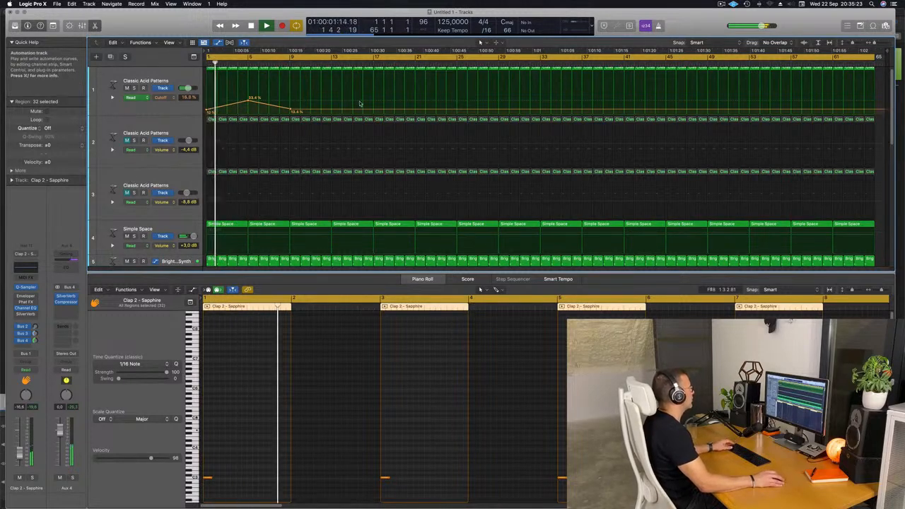
left_click(331, 109)
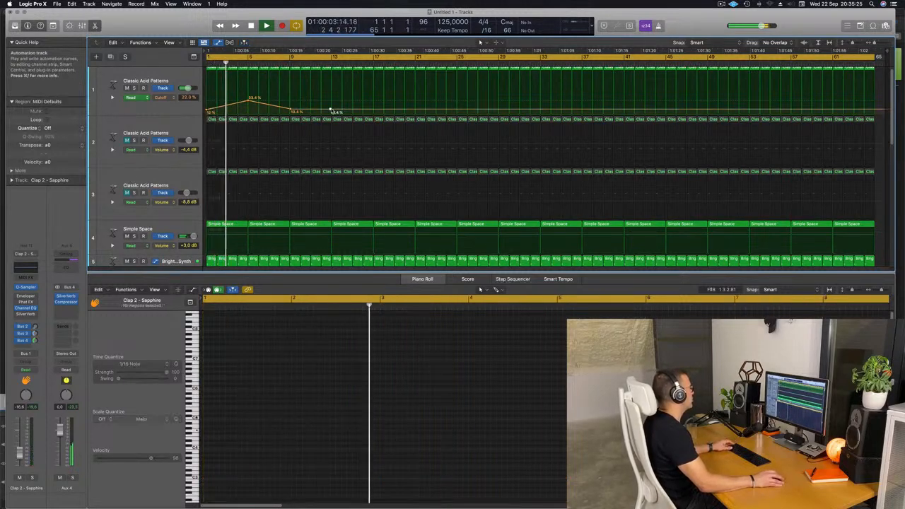
left_click_drag(331, 110, 374, 111)
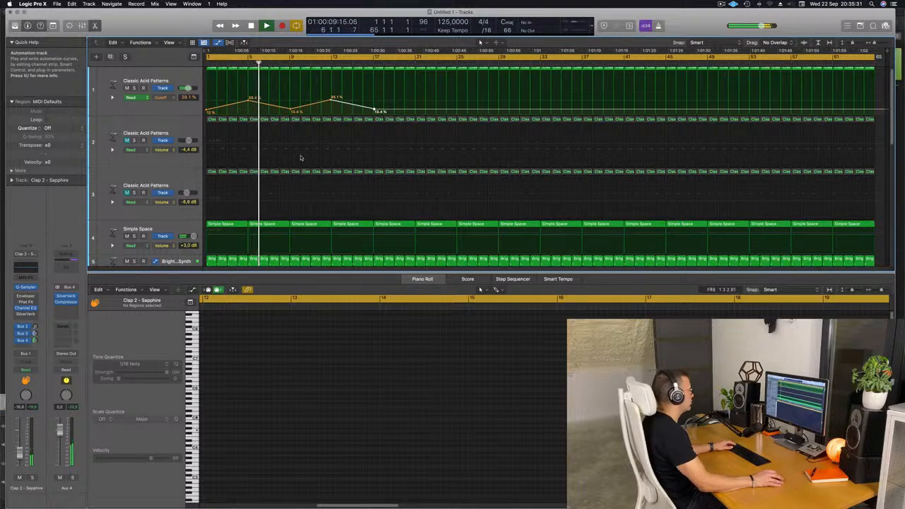
Unmute the second Classic Acid Patterns track, play it from the start and lower its volume to -6.8 dB
left_click(111, 150)
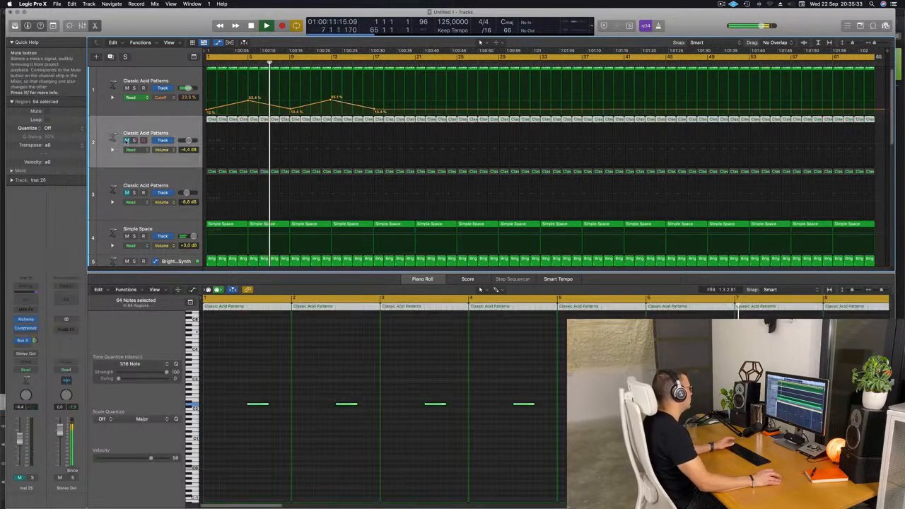
key("space")
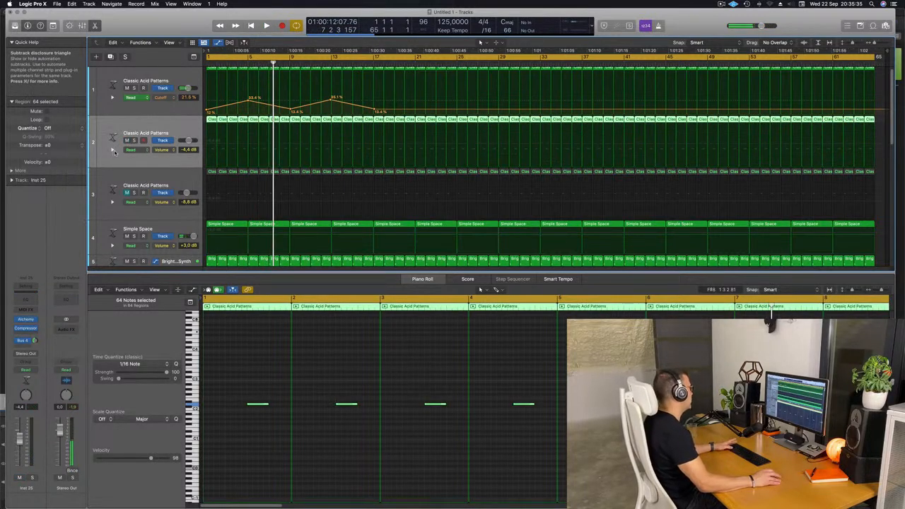
key("space")
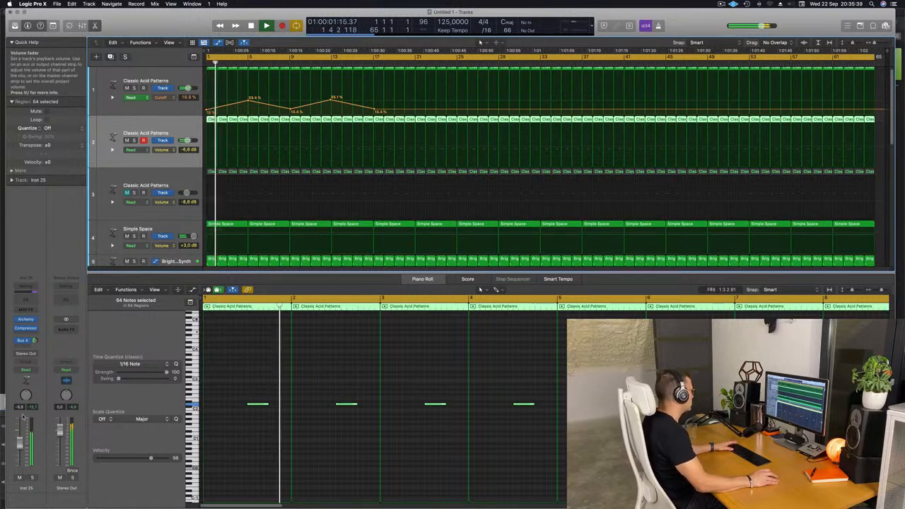
Add a Channel EQ with a 188 Hz low cut to the second acid track and raise its volume to -5.1 dB
left_click(25, 290)
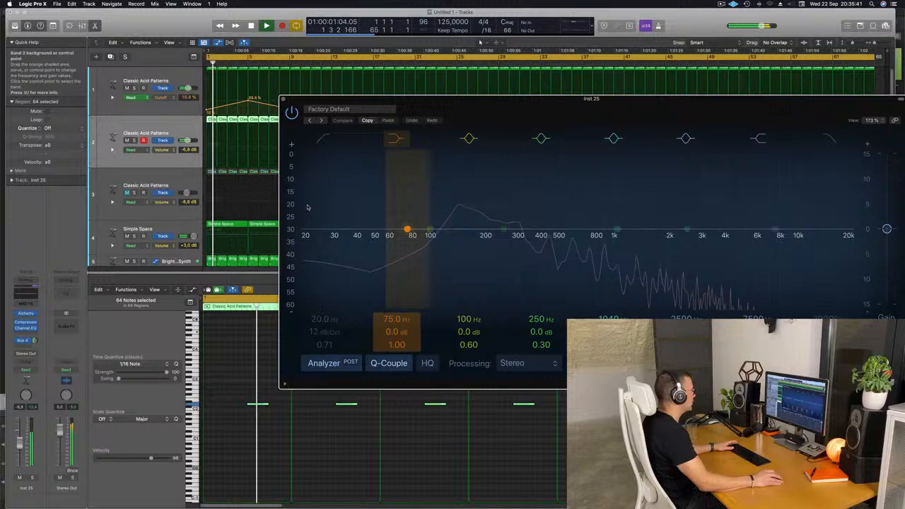
left_click(328, 138)
left_click_drag(346, 184, 493, 182)
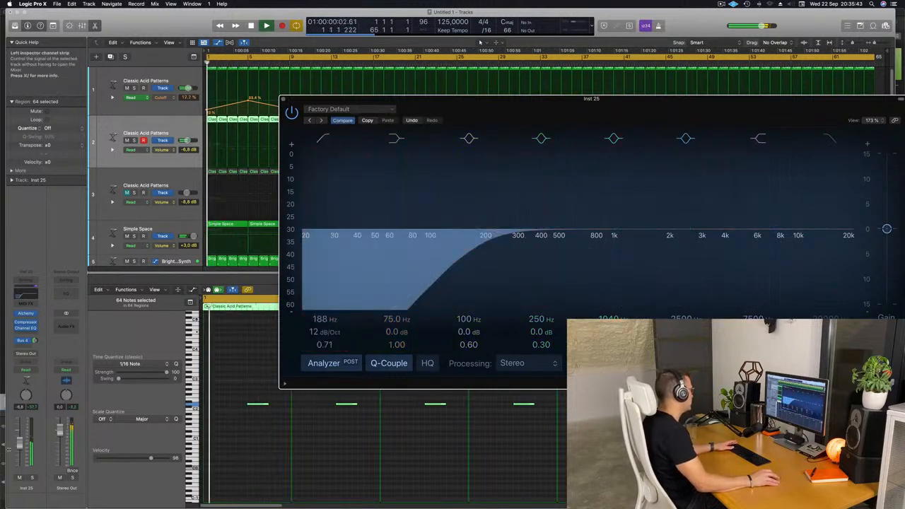
left_click_drag(20, 444, 20, 442)
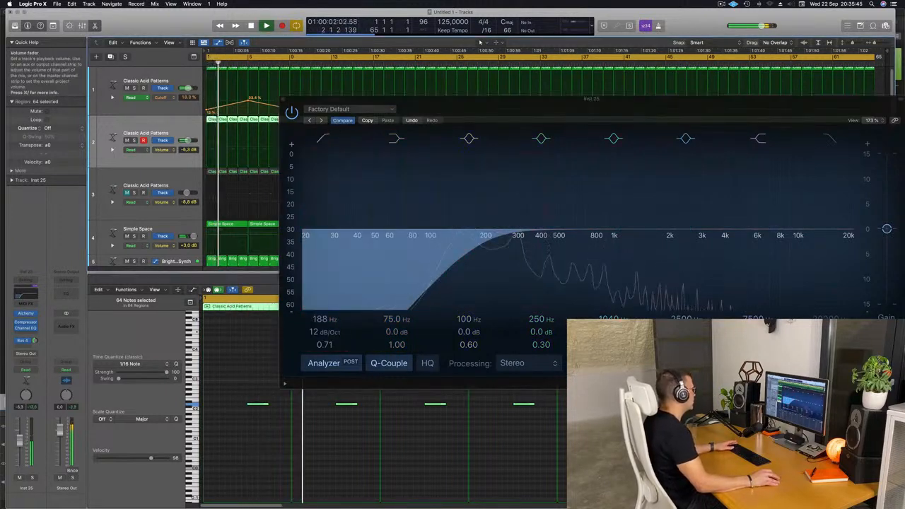
left_click(282, 100)
Inspect the Channel EQ curve of the Kick 1 - Sapphire track during playback
scroll(274, 206, "down", 5)
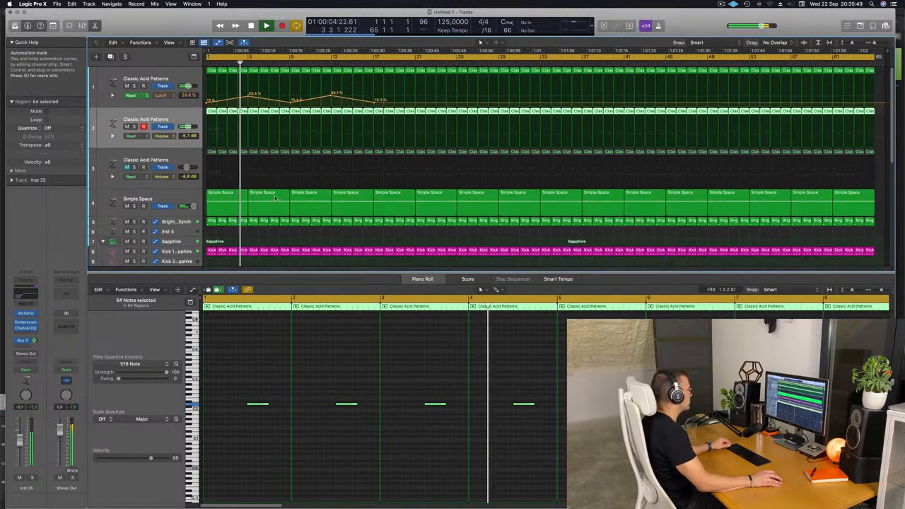
scroll(276, 198, "down", 4)
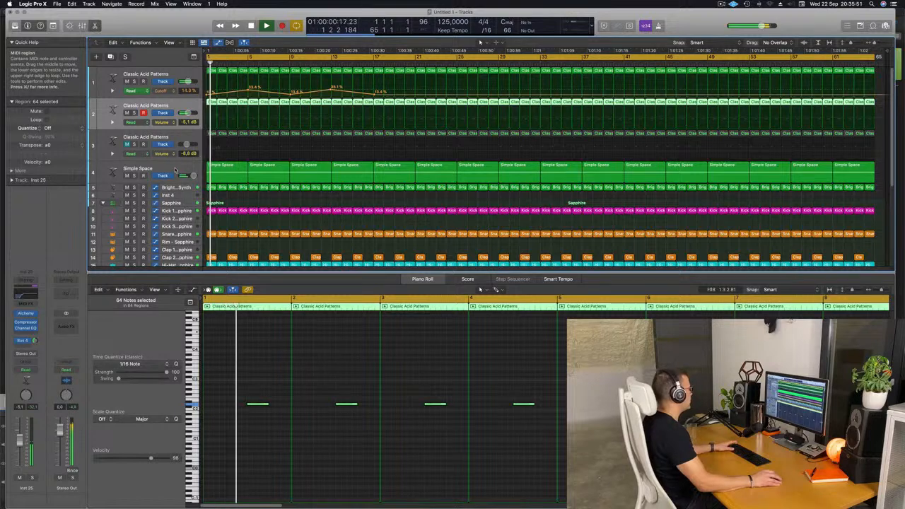
scroll(203, 183, "down", 6)
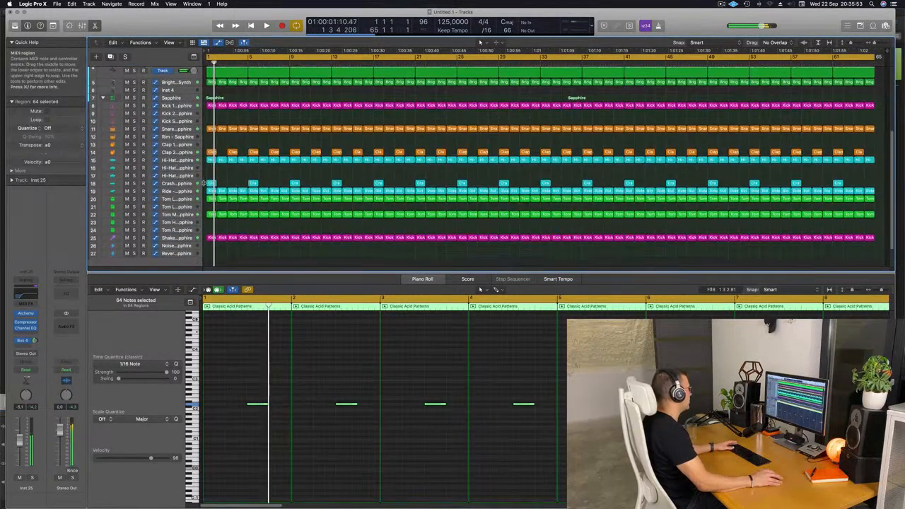
scroll(194, 156, "up", 2)
left_click(183, 129)
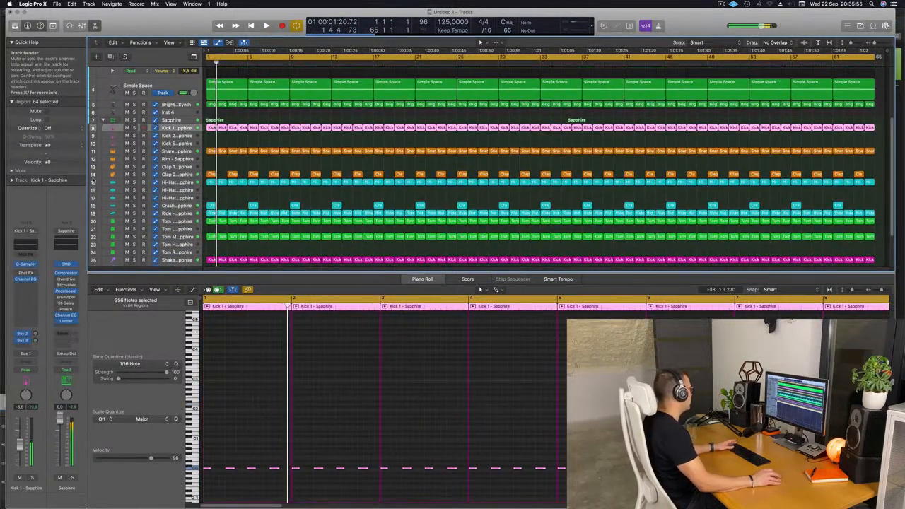
left_click(26, 279)
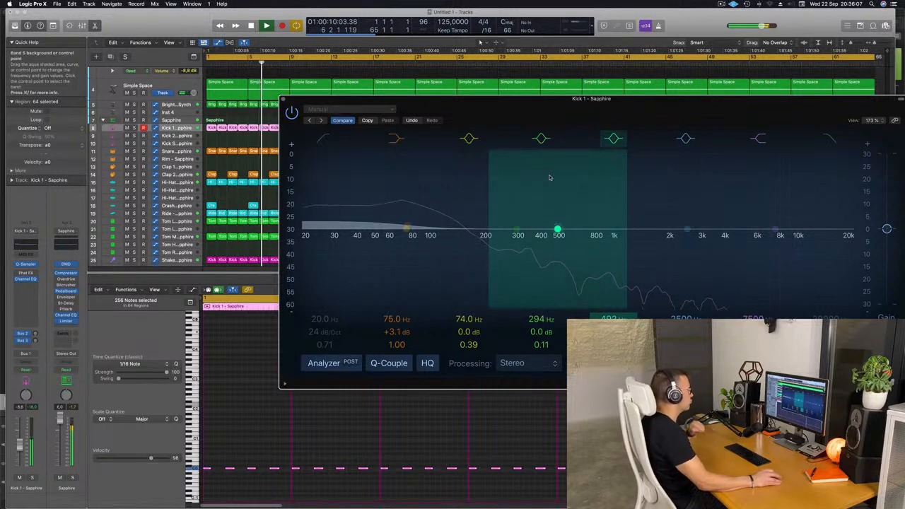
left_click_drag(389, 103, 337, 105)
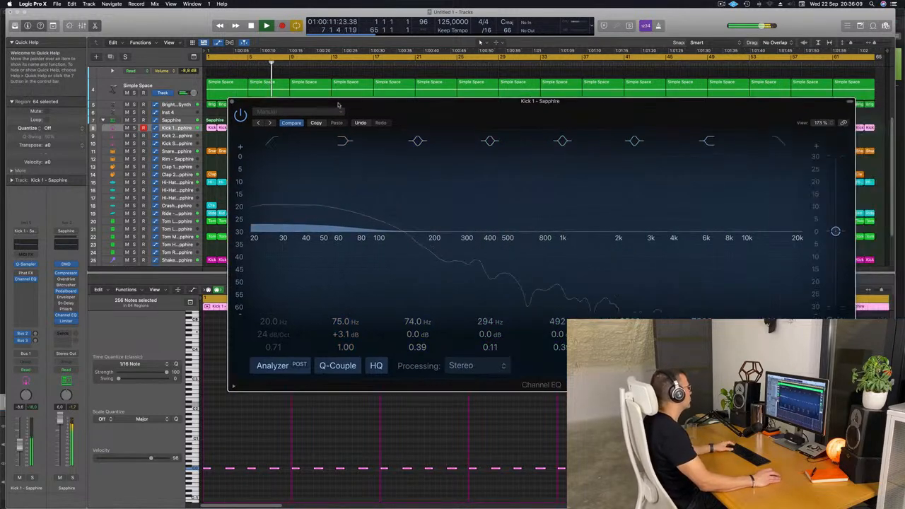
left_click(231, 102)
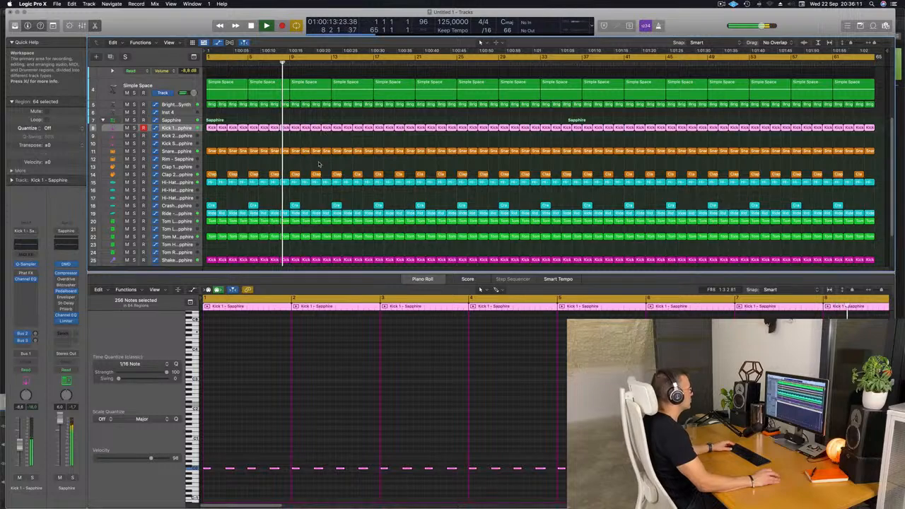
Restart playback from the beginning and lower the Clap 2 - Sapphire track's volume to -19.5 dB
scroll(367, 172, "down", 5)
scroll(367, 172, "up", 5)
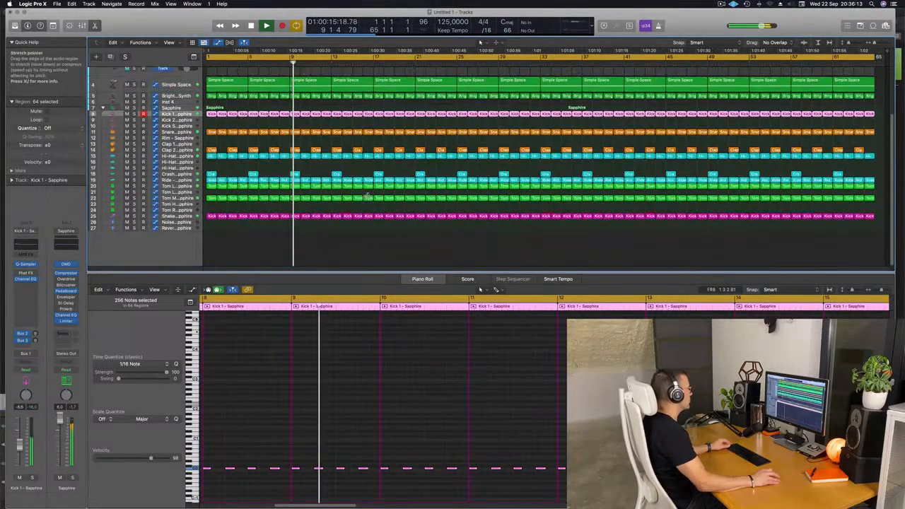
scroll(372, 185, "down", 1)
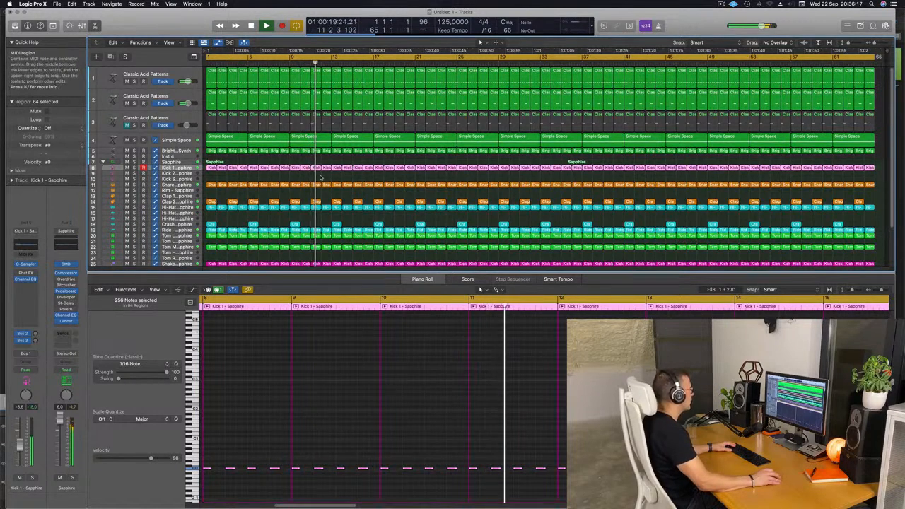
scroll(319, 178, "down", 1)
key("Return")
left_click(174, 196)
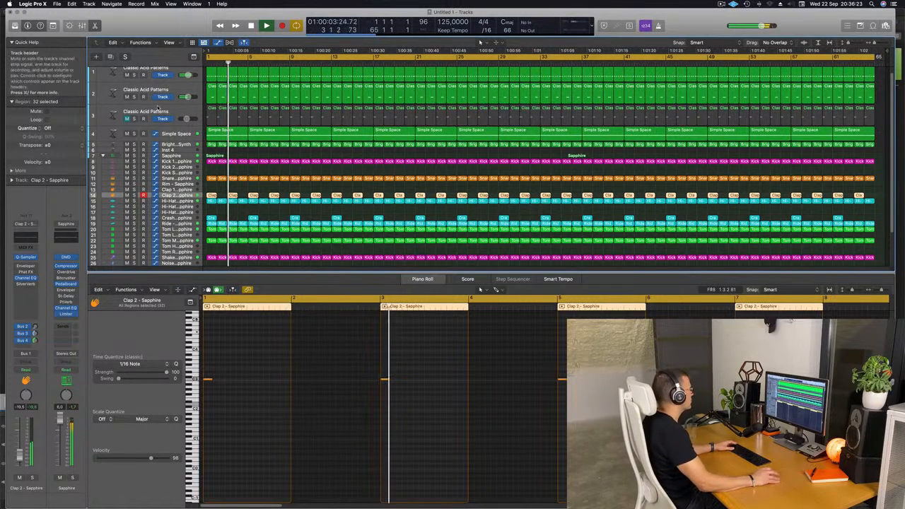
Unmute the third Classic Acid Patterns track and lengthen all its notes to about half a bar
left_click(126, 118)
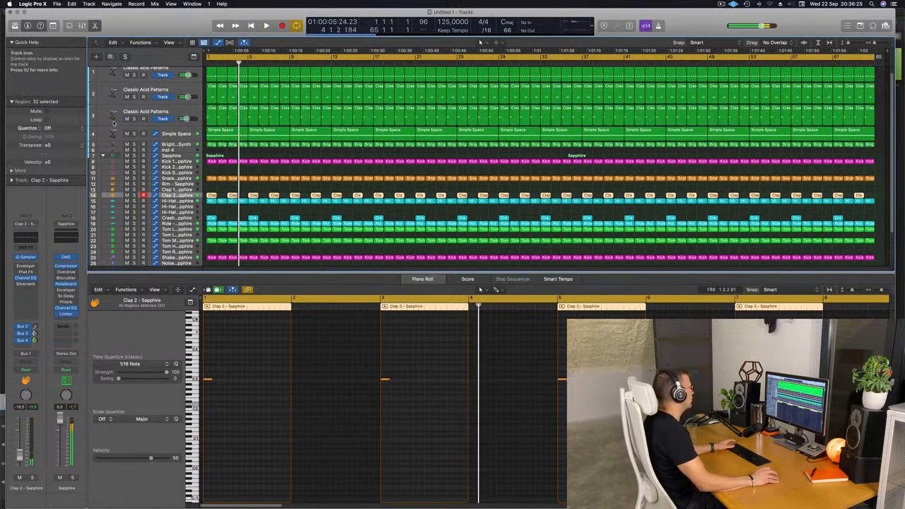
left_click(113, 121)
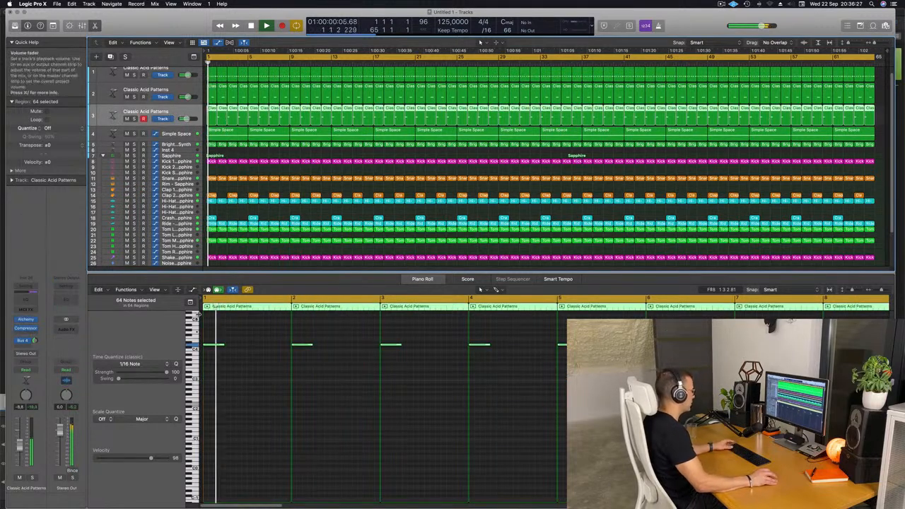
key("space")
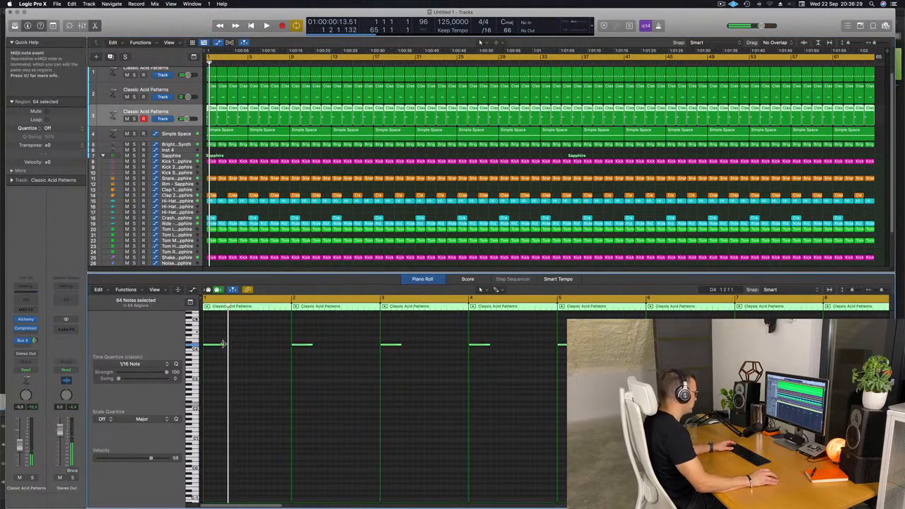
left_click_drag(222, 345, 246, 344)
key("space")
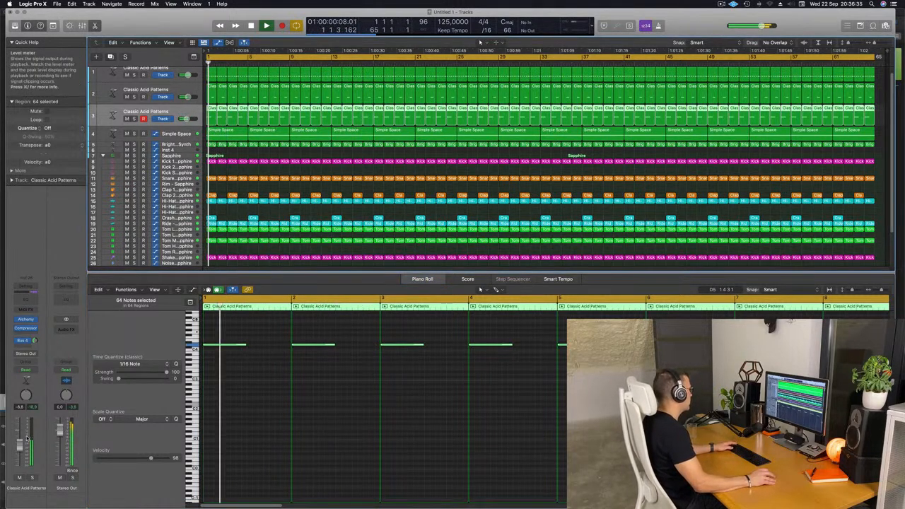
Lower the third acid track's volume to -11.4 dB and insert a stereo Ringshifter effect on it
left_click(27, 334)
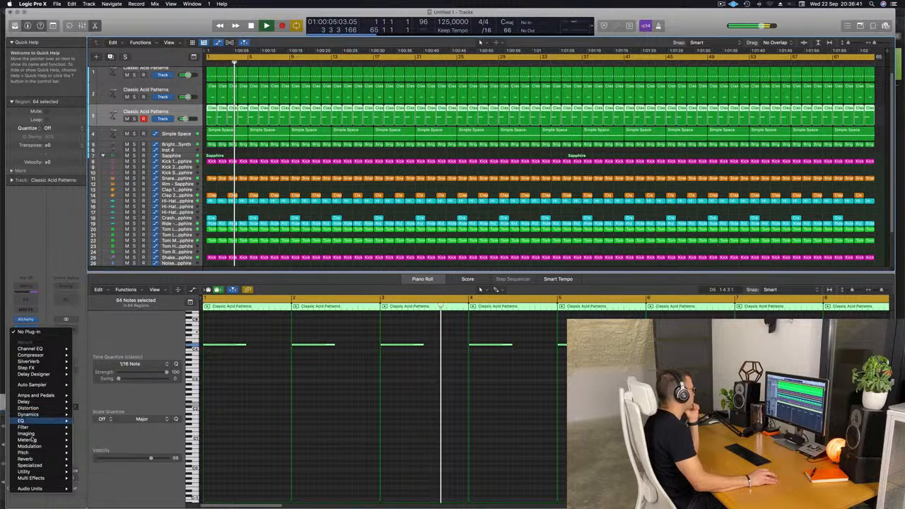
mouse_move(32, 448)
mouse_move(85, 464)
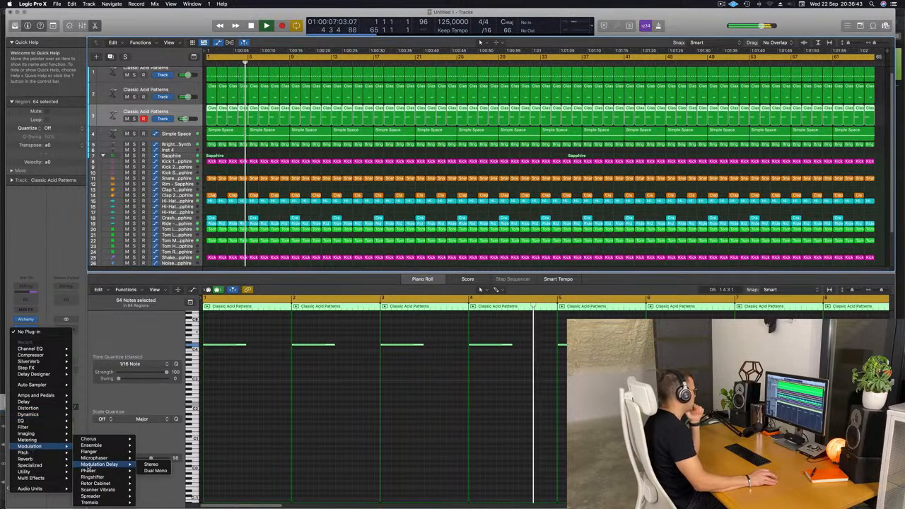
mouse_move(104, 502)
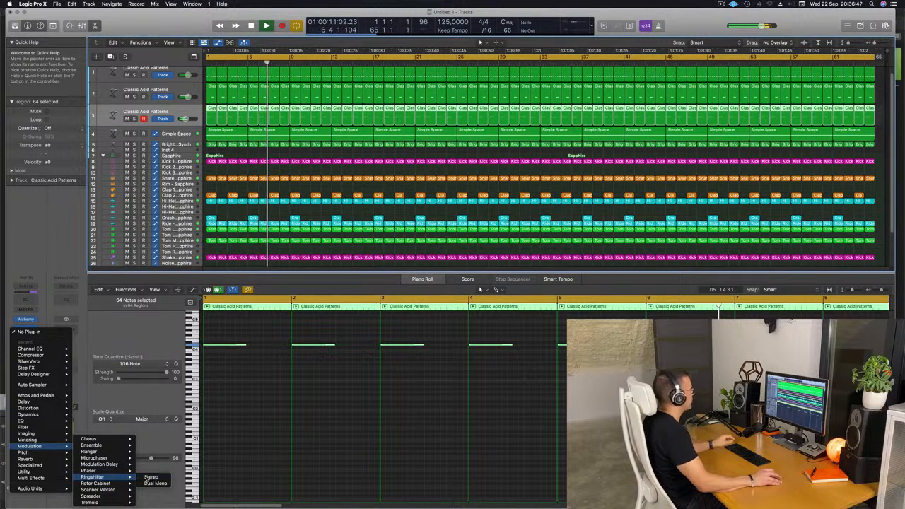
left_click(150, 477)
left_click(416, 95)
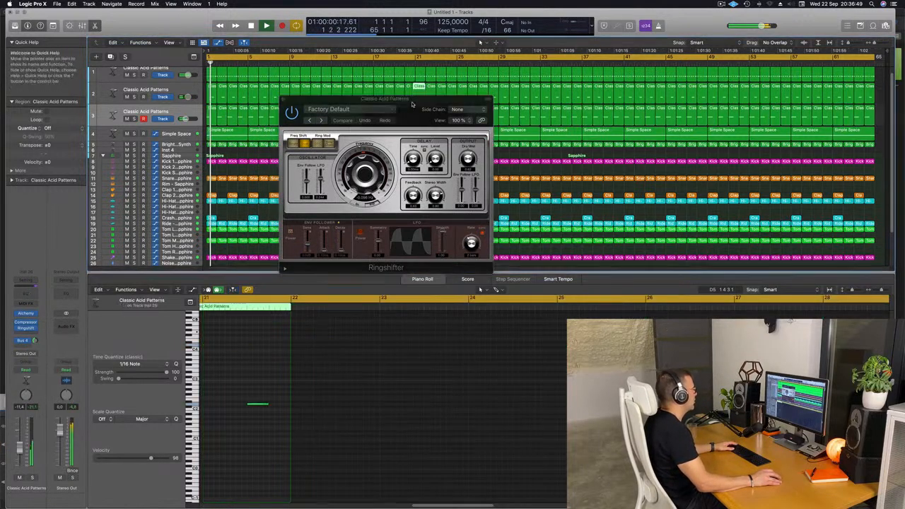
left_click_drag(413, 105, 385, 125)
Audition the Groove Shadow presets in Ringshifter and load the Double Mod preset from 03 Warped
left_click(293, 141)
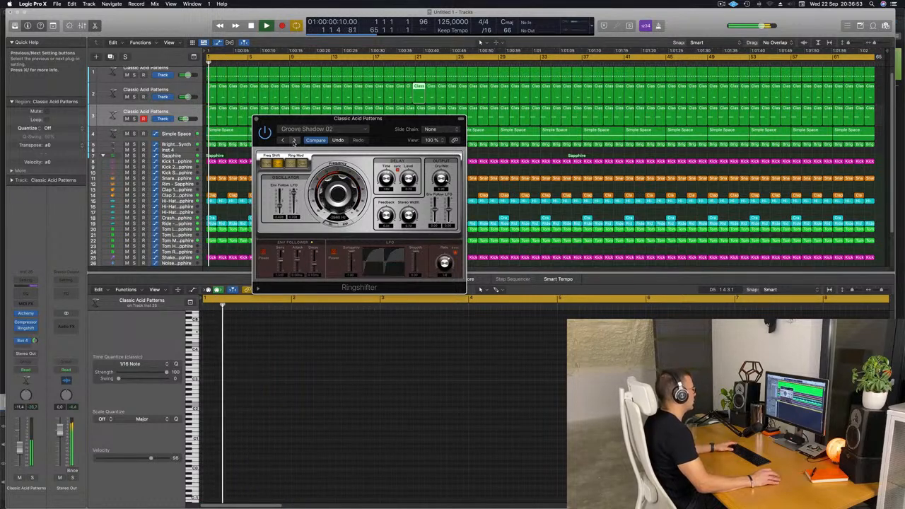
left_click(293, 141)
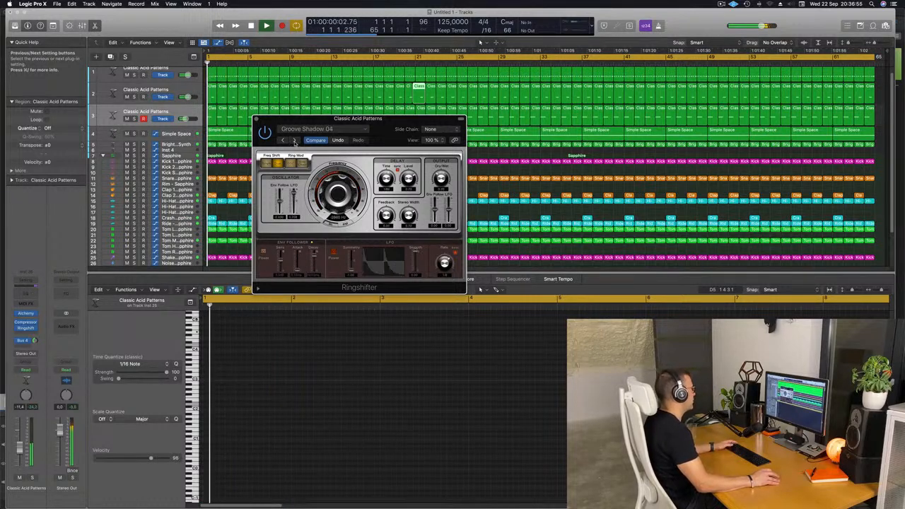
left_click(293, 141)
left_click(307, 129)
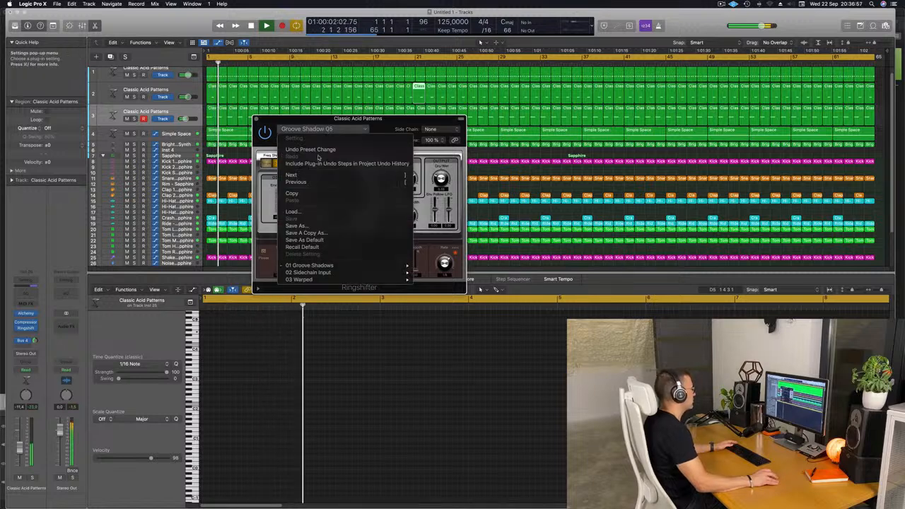
mouse_move(396, 280)
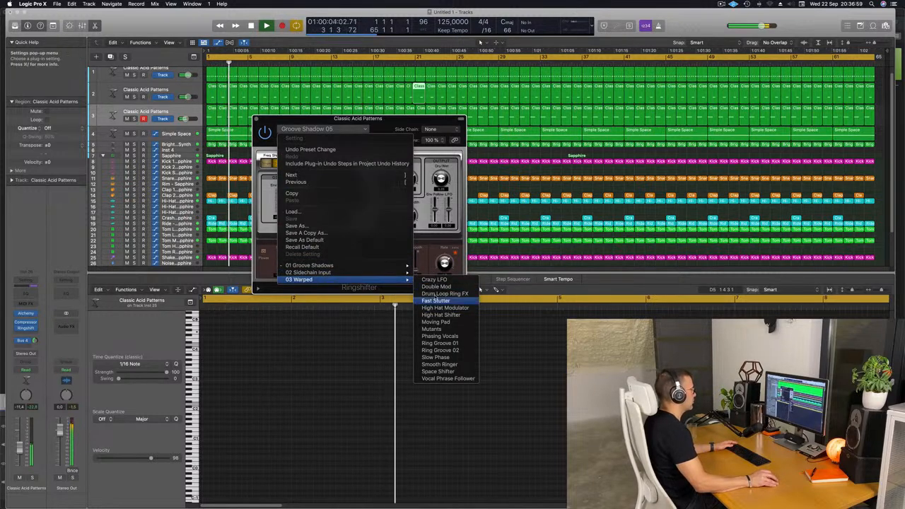
left_click(437, 287)
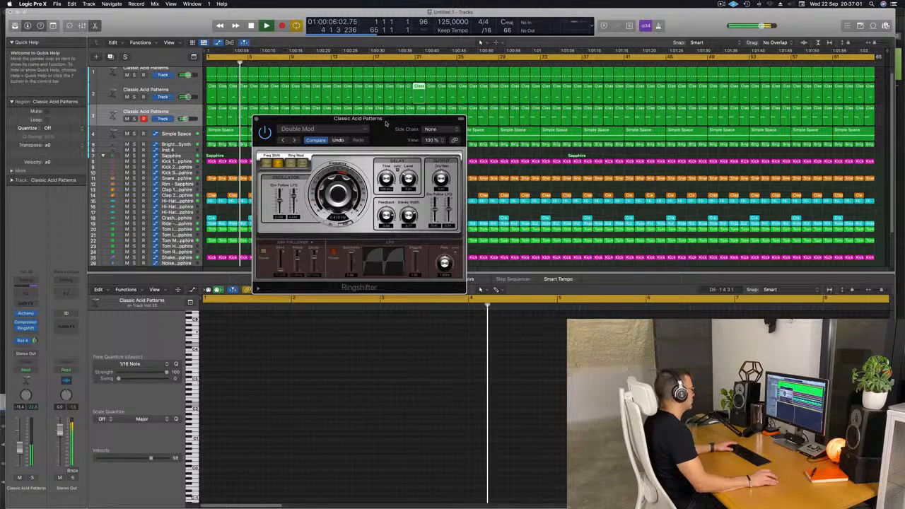
Restart playback and raise the third acid track's volume to -5.0 dB
left_click_drag(386, 119, 375, 120)
key("Return")
key("Return")
left_click_drag(19, 446, 21, 444)
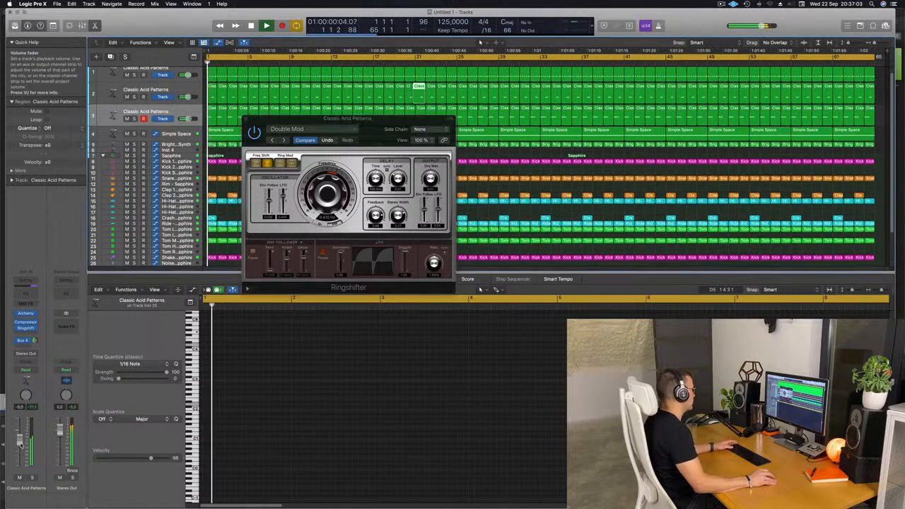
left_click_drag(378, 127, 372, 127)
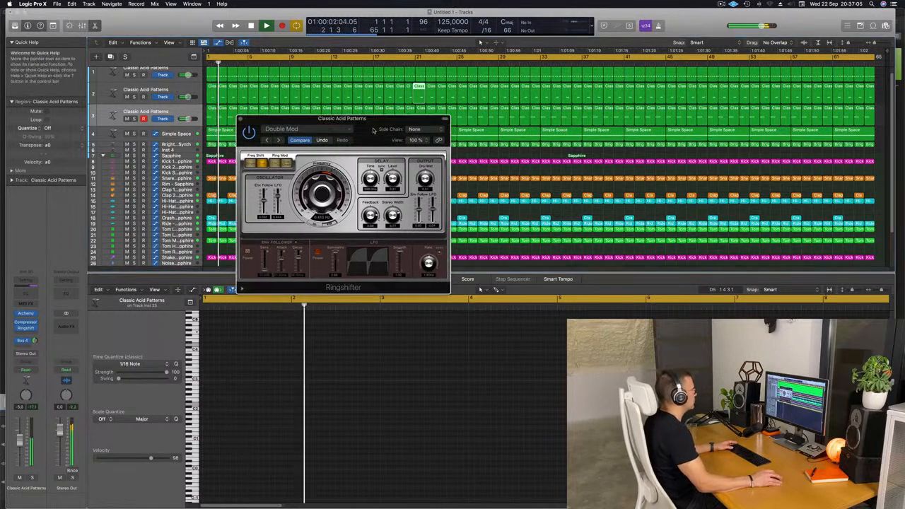
Audition the following Warped presets in Ringshifter and settle on Phasing Vocals
left_click(277, 140)
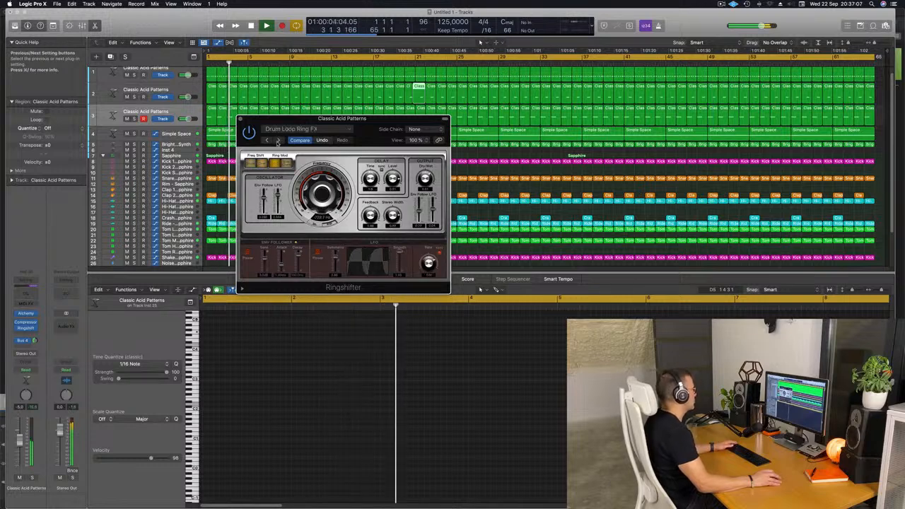
left_click(278, 141)
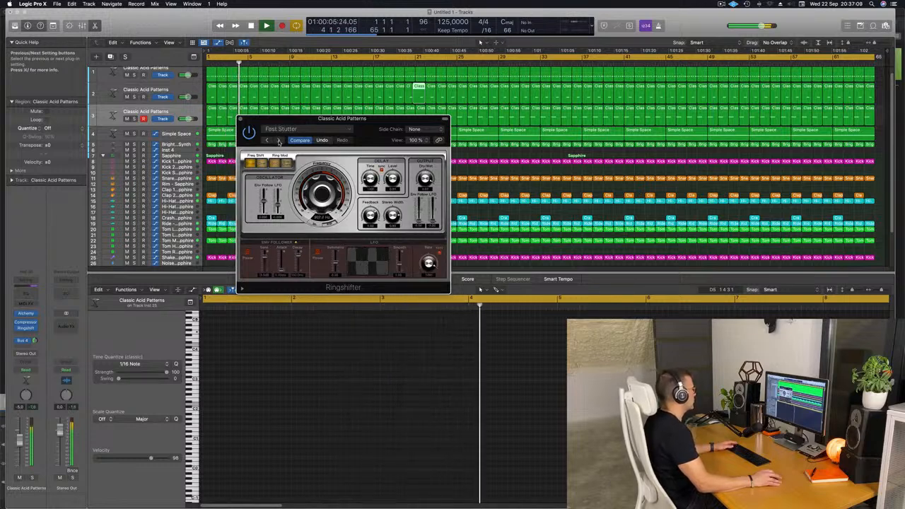
left_click(279, 141)
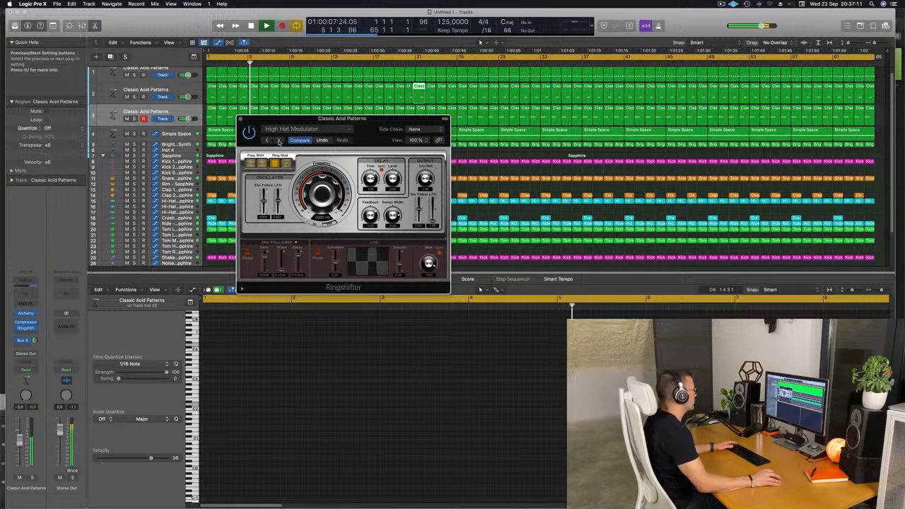
left_click(278, 141)
left_click(279, 141)
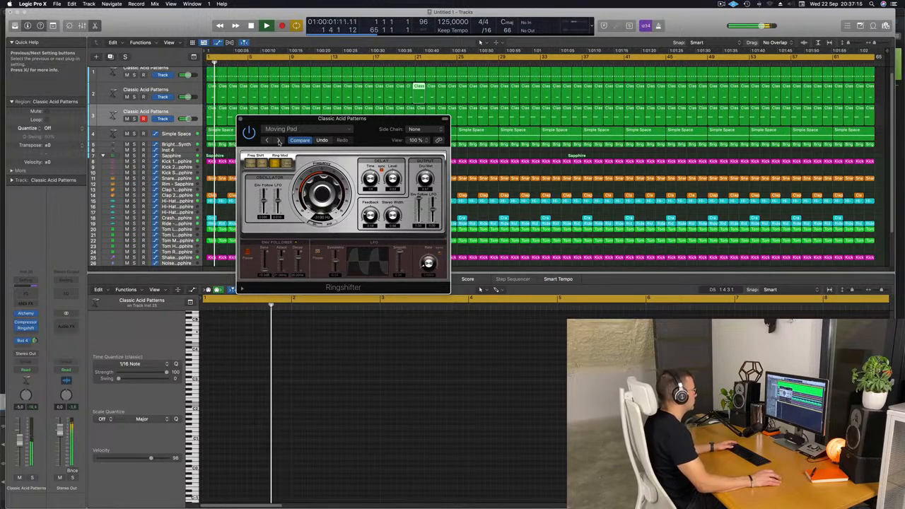
left_click(278, 141)
left_click(278, 141)
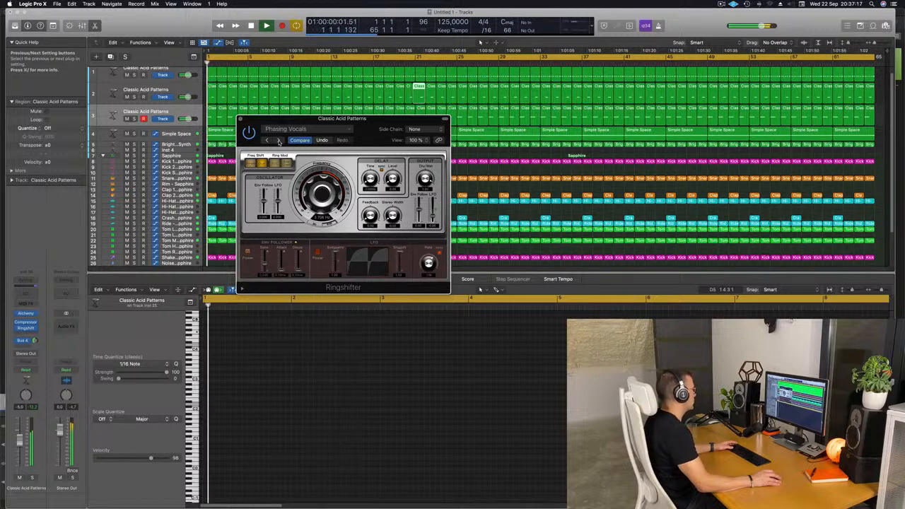
Compare the third acid track with and without Ringshifter, restarting playback to listen
left_click_drag(370, 129, 360, 150)
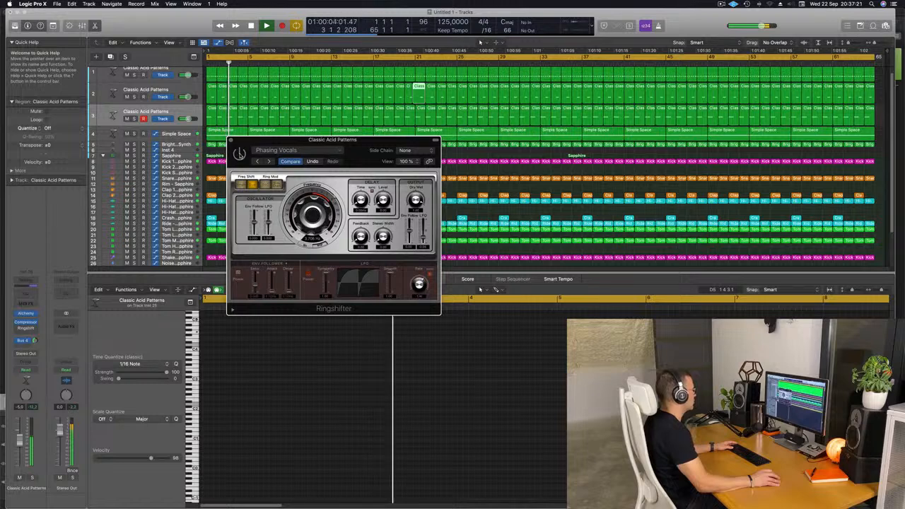
left_click(239, 154)
key("space")
key("space")
left_click_drag(361, 151, 352, 133)
key("space")
key("space")
key("space")
key("space")
Lower the third acid track's volume slightly and close the Ringshifter window
left_click_drag(20, 442, 20, 447)
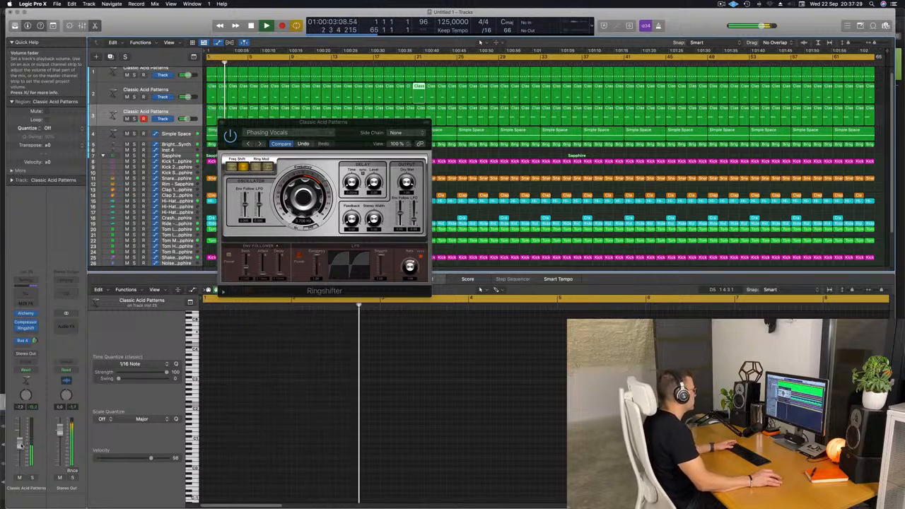
left_click(222, 124)
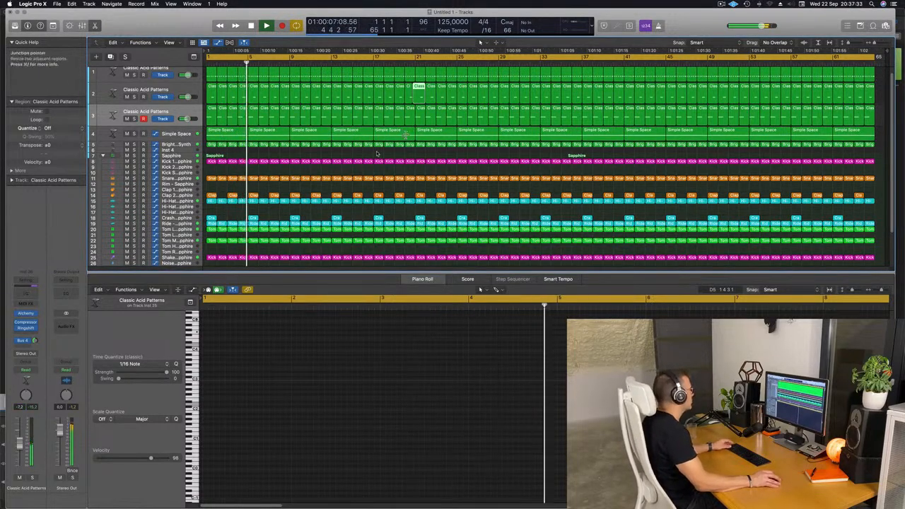
left_click(349, 152)
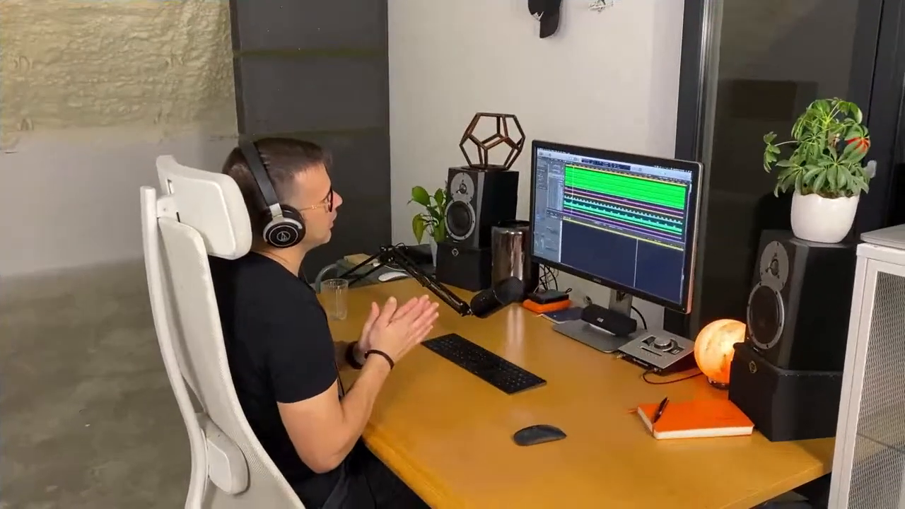